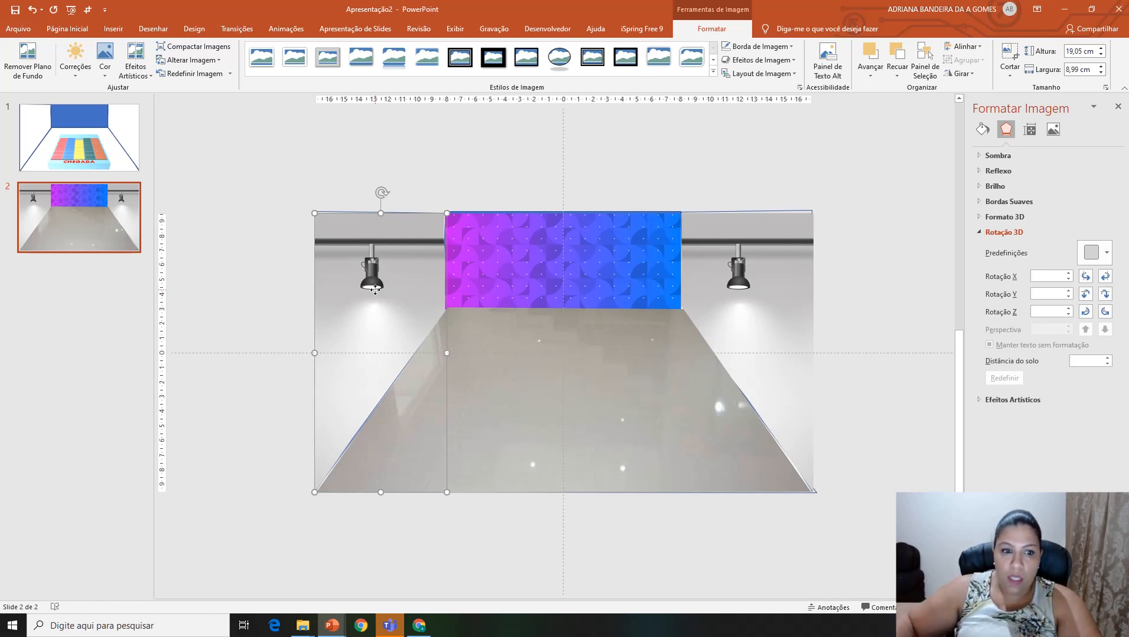
Step: Within its crop frame, narrow the left wall picture and stretch it upward to hide the lamps and keep only the light beams
left_click(1009, 53)
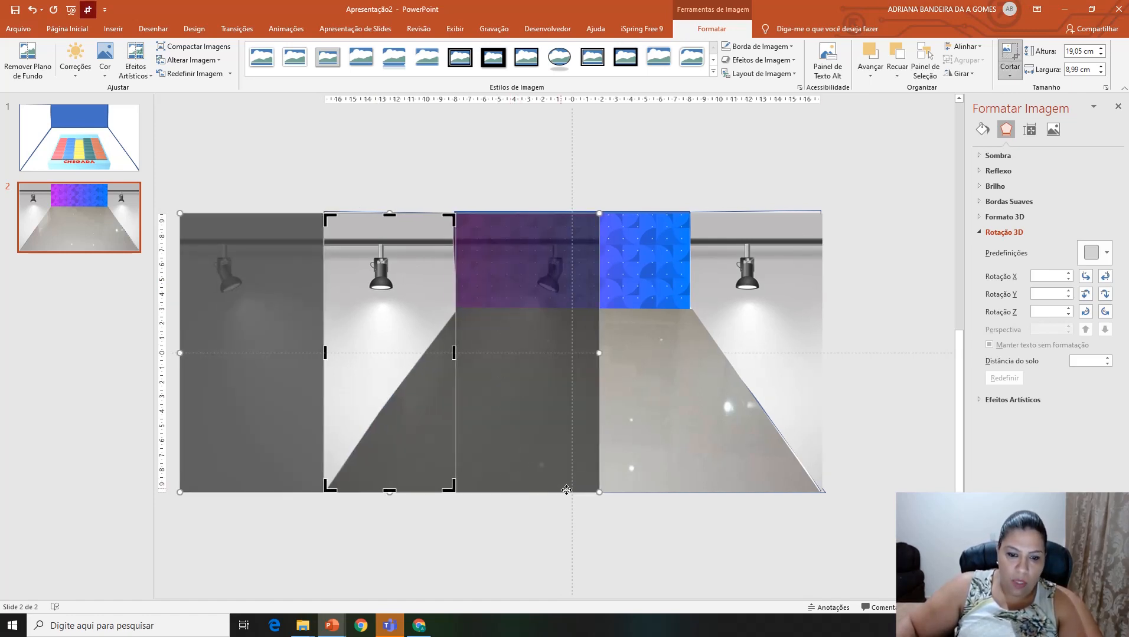
left_click_drag(599, 493, 678, 493)
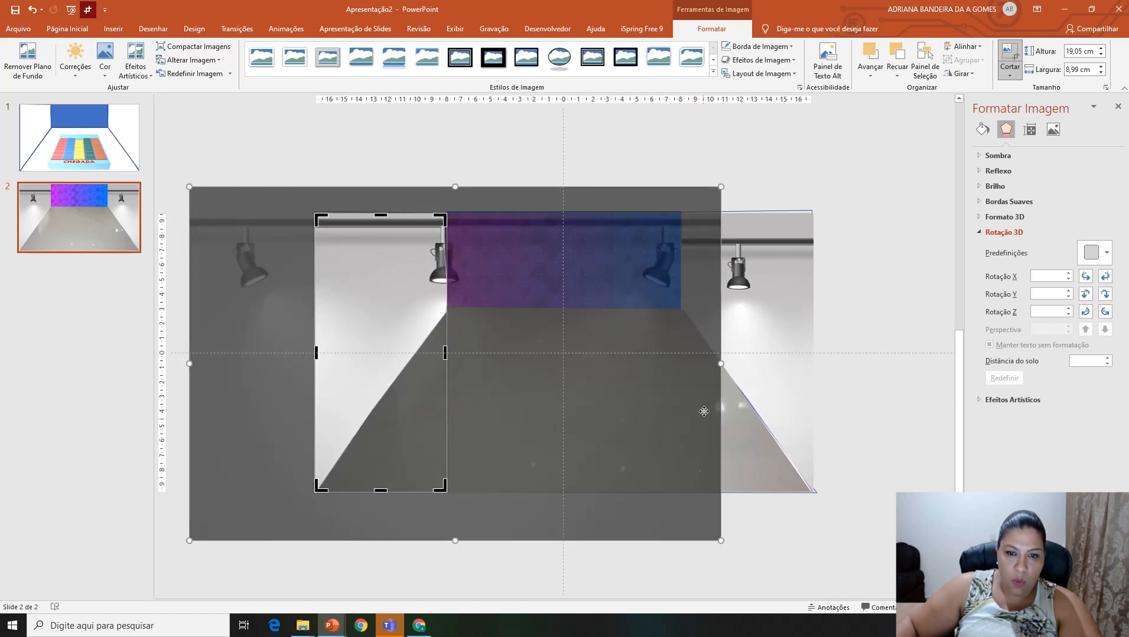
left_click_drag(718, 364, 485, 357)
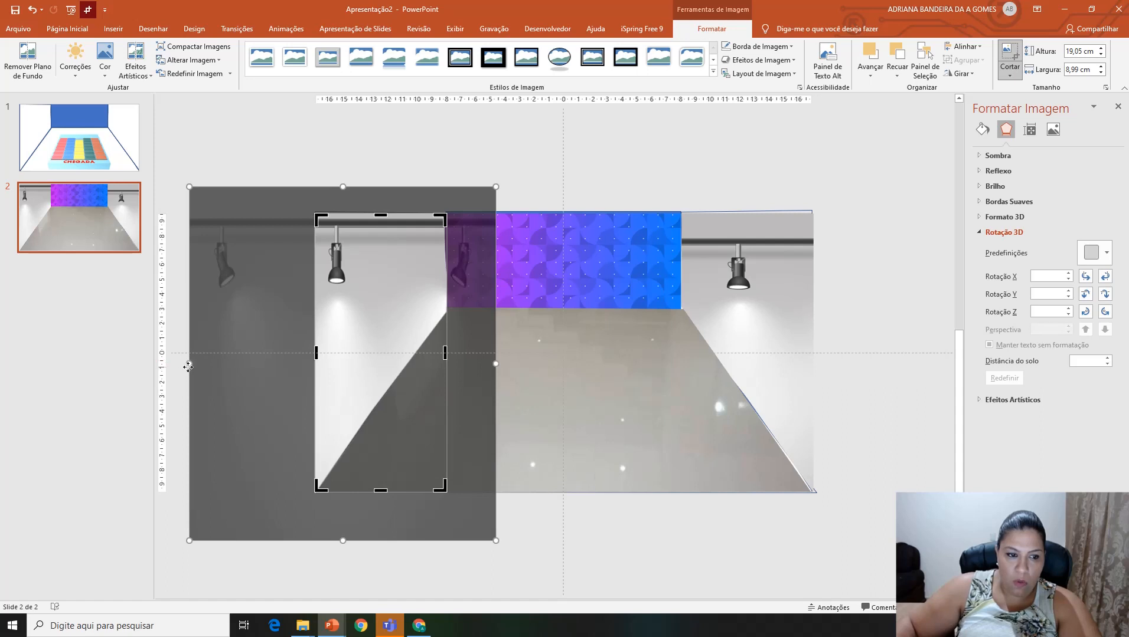
left_click_drag(189, 367, 308, 360)
left_click_drag(404, 186, 416, 82)
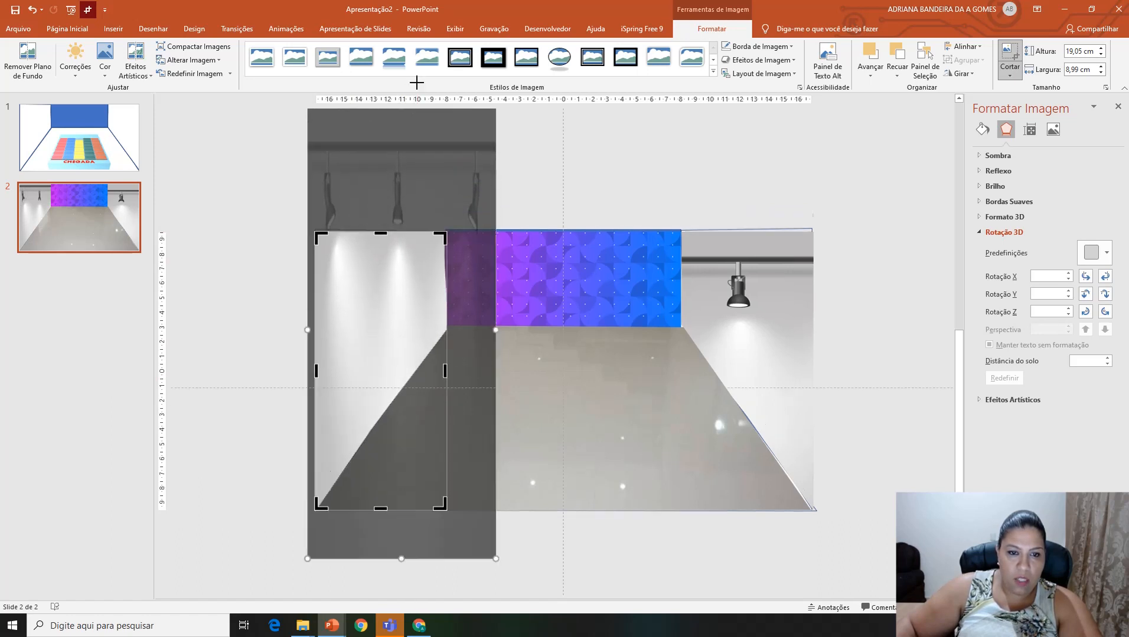
left_click_drag(495, 349, 465, 350)
left_click(607, 190)
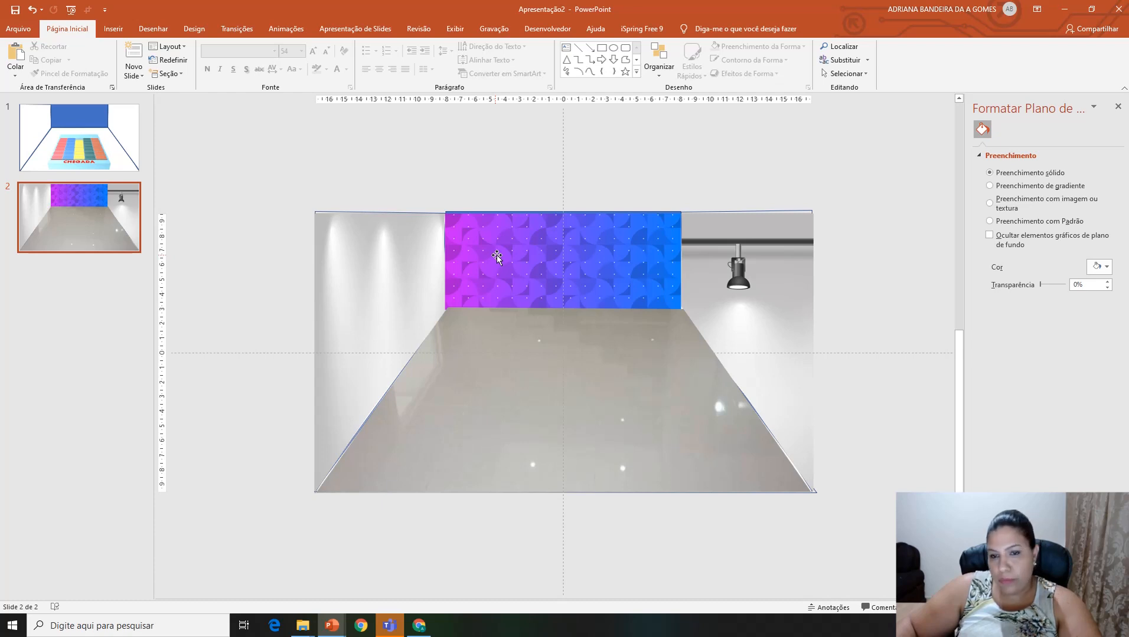
Step: Rescale the right wall picture inside its crop frame so its lamps are hidden and its light beams match the left wall
left_click(764, 295)
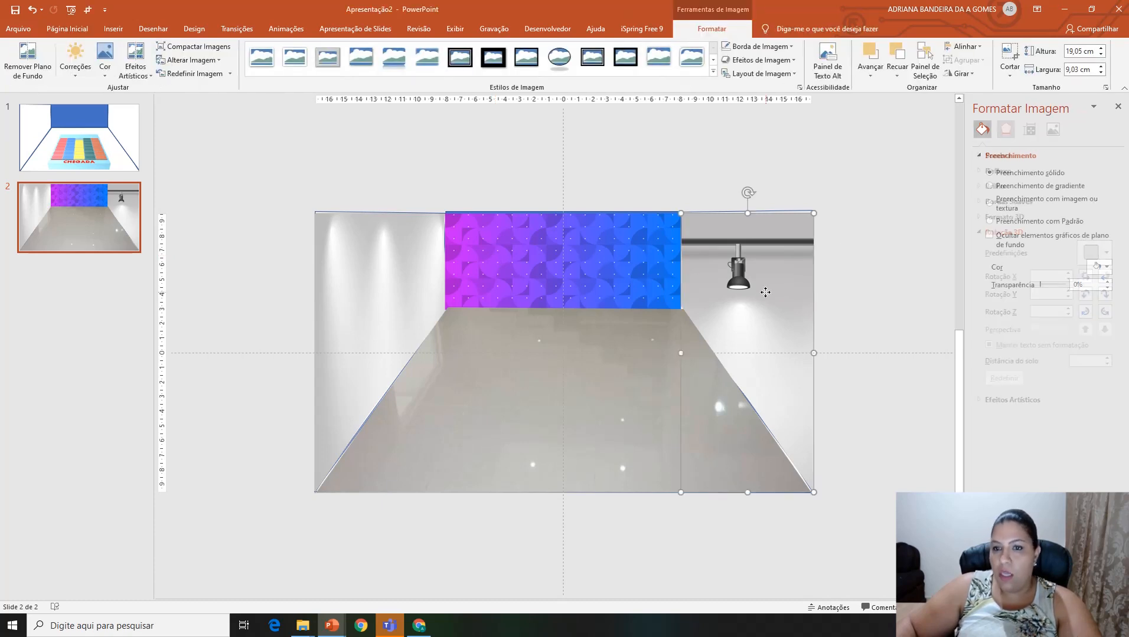
left_click(1006, 54)
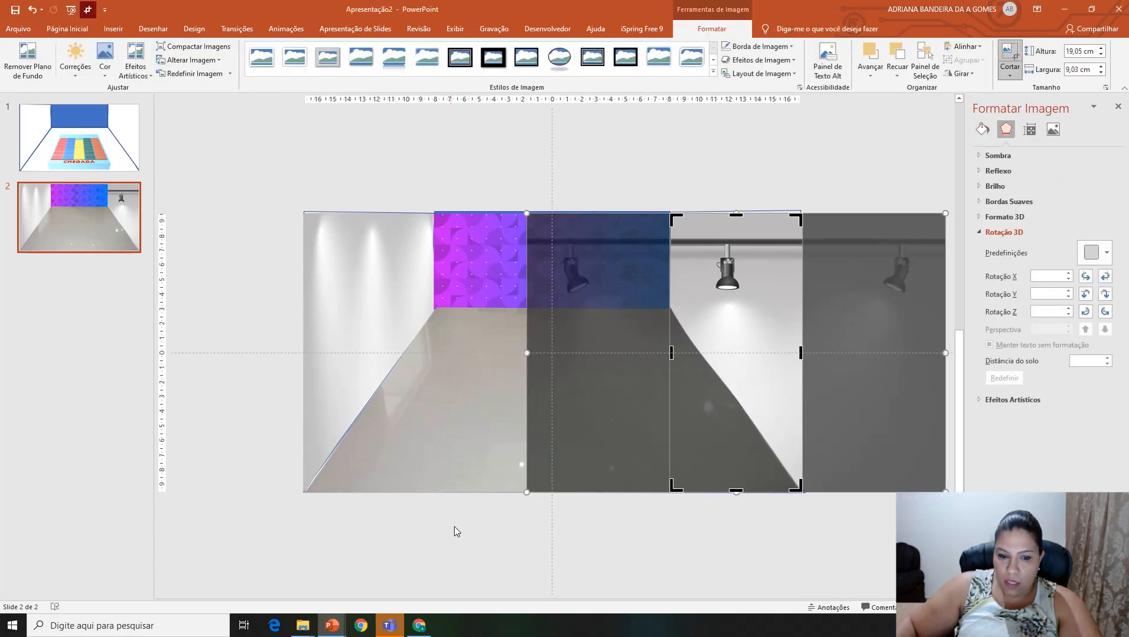
mouse_move(526, 493)
left_mouse_down()
mouse_move(395, 537)
mouse_move(588, 487)
mouse_move(523, 501)
left_mouse_up()
left_click_drag(511, 359, 648, 358)
left_click_drag(945, 357, 832, 358)
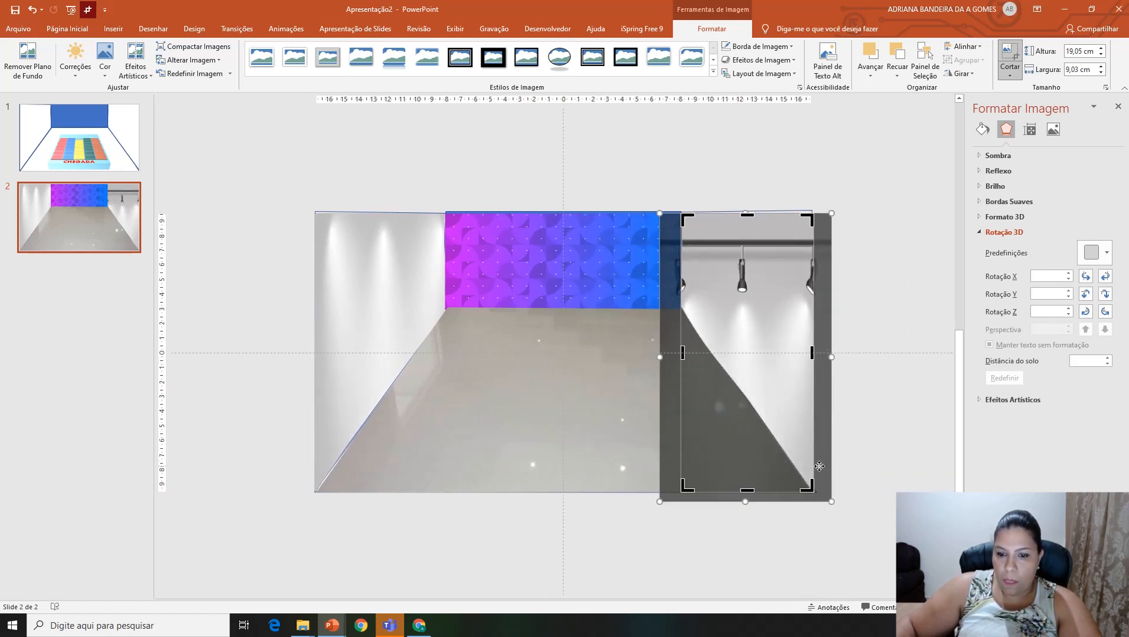
left_click(915, 238)
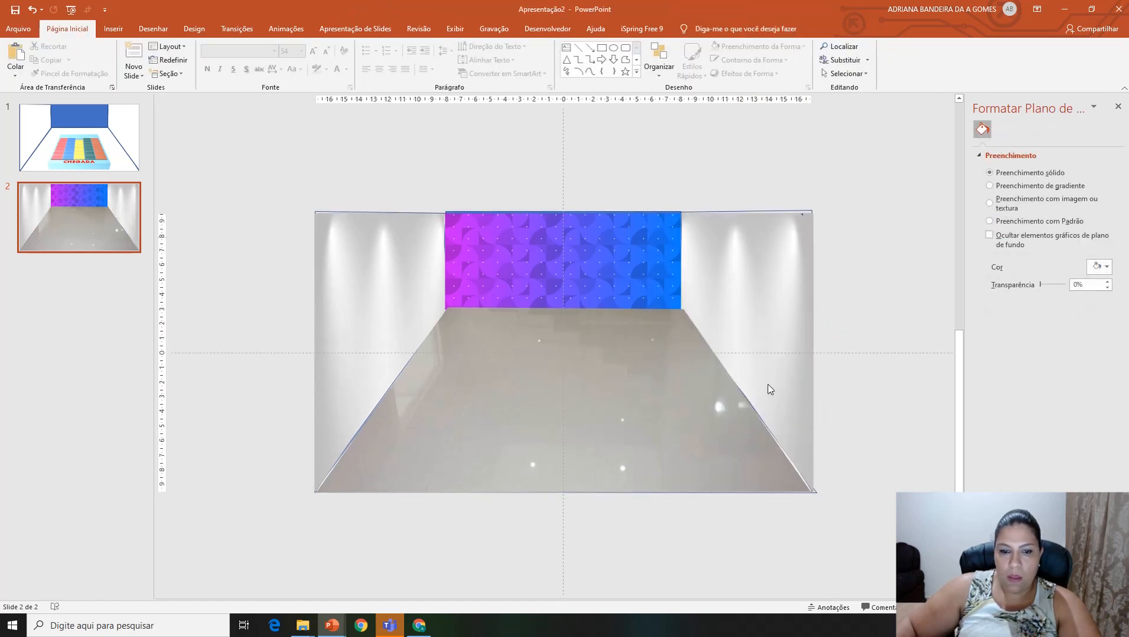
Step: Select and copy all the wall and floor pictures on slide 2
left_click(596, 257)
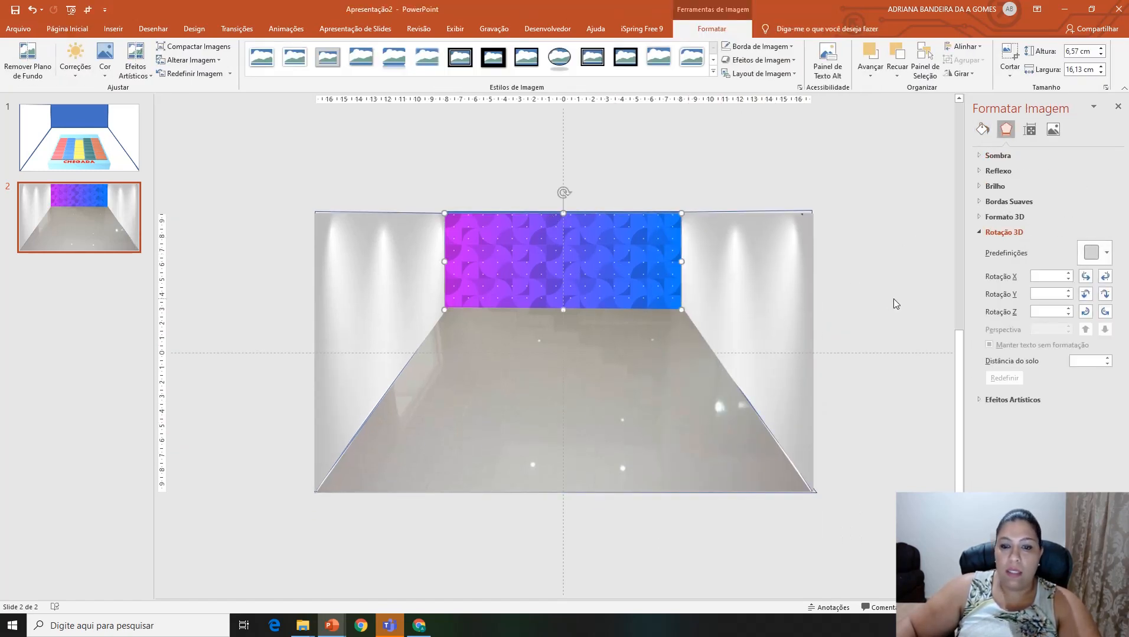
left_click_drag(278, 143, 938, 525)
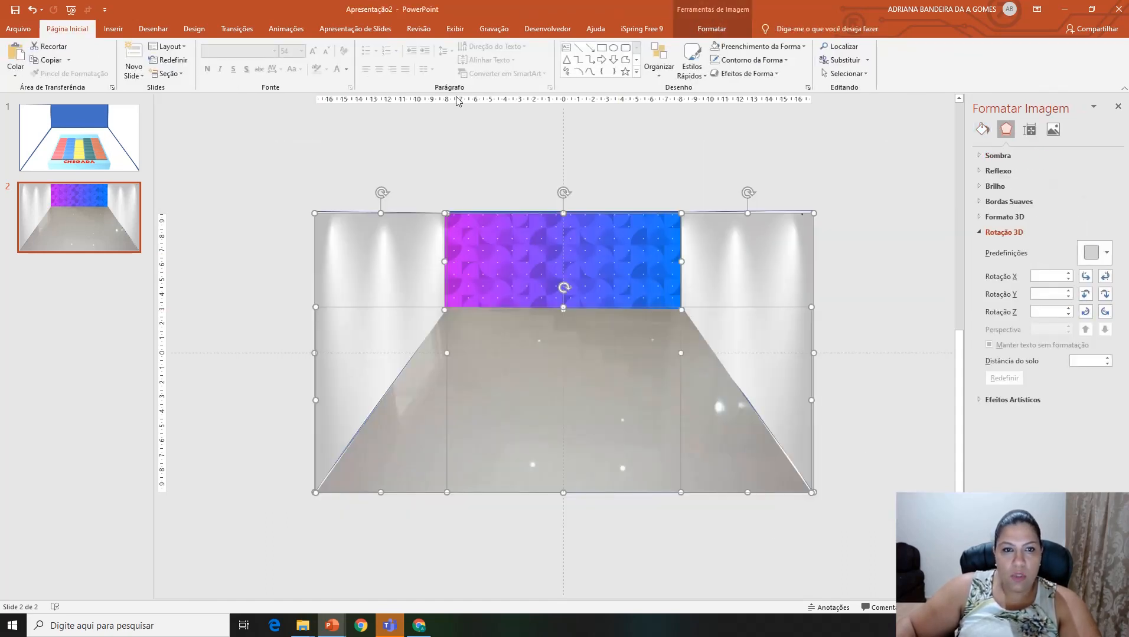
left_click(725, 145)
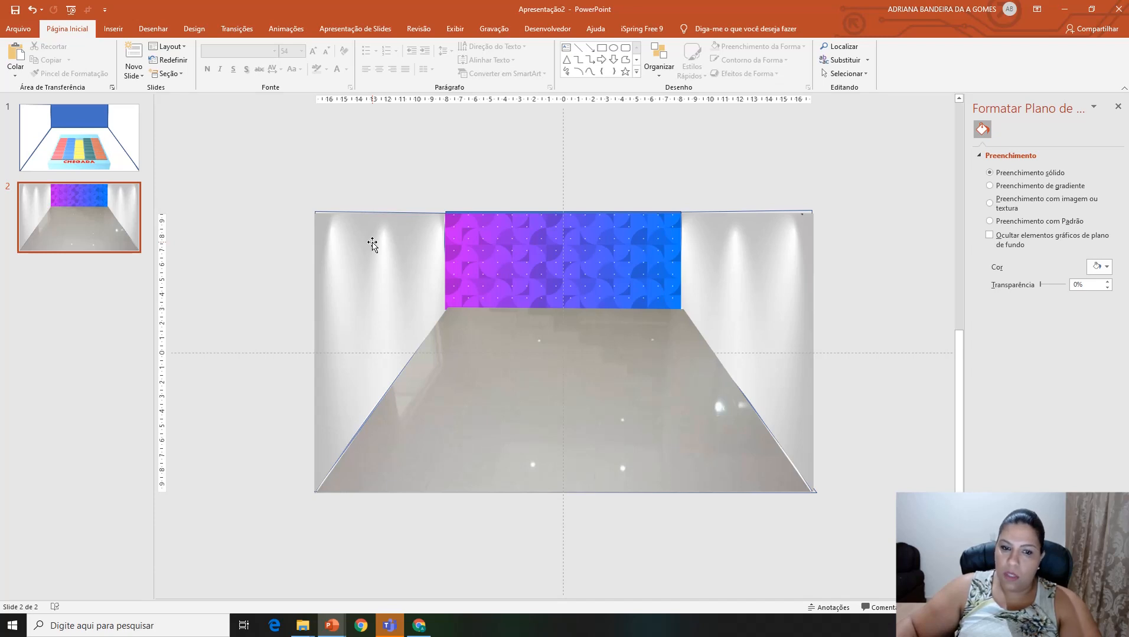
left_click_drag(265, 150, 849, 514)
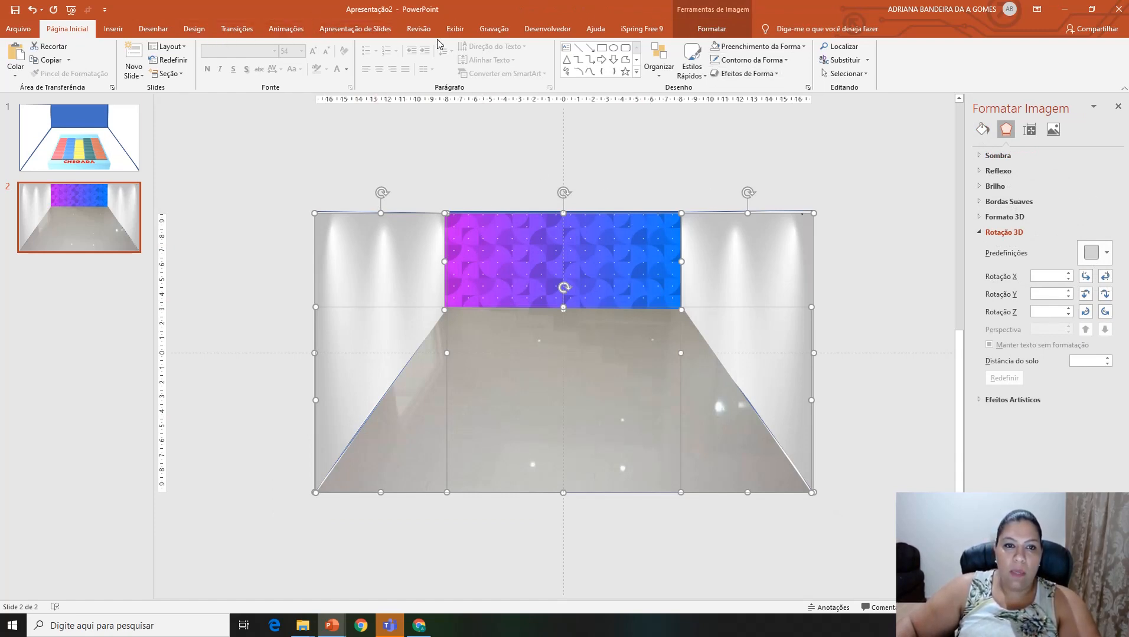
Step: In the top-level slide master, delete the blue back wall and the outline shapes of the side walls and floor, keeping the game board
left_click(454, 30)
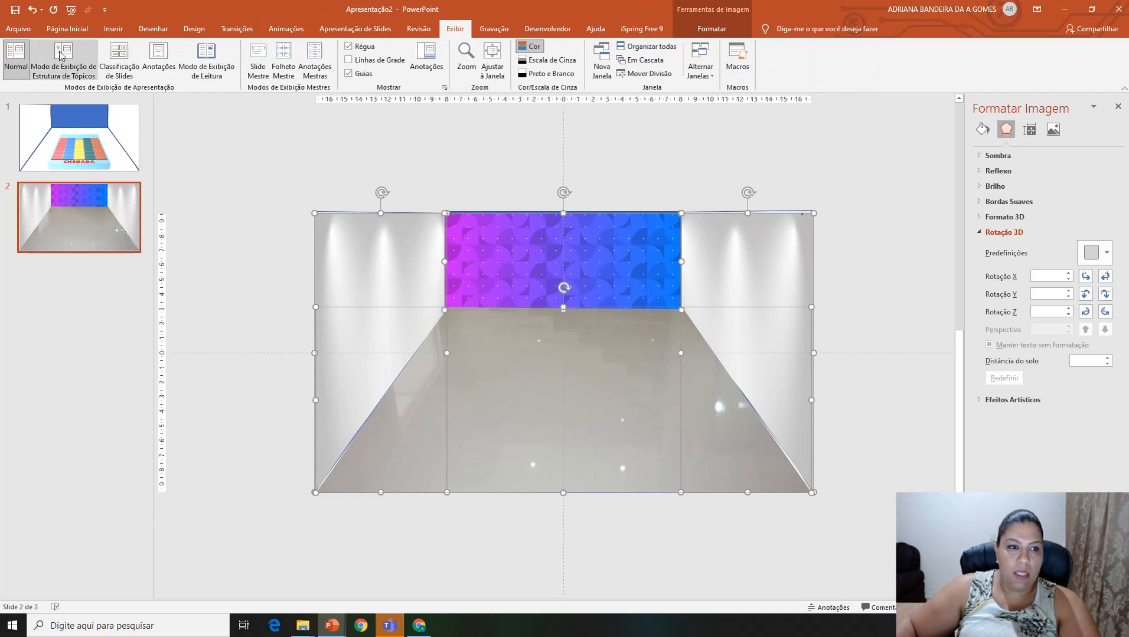
left_click(258, 59)
scroll(100, 180, "up", 3)
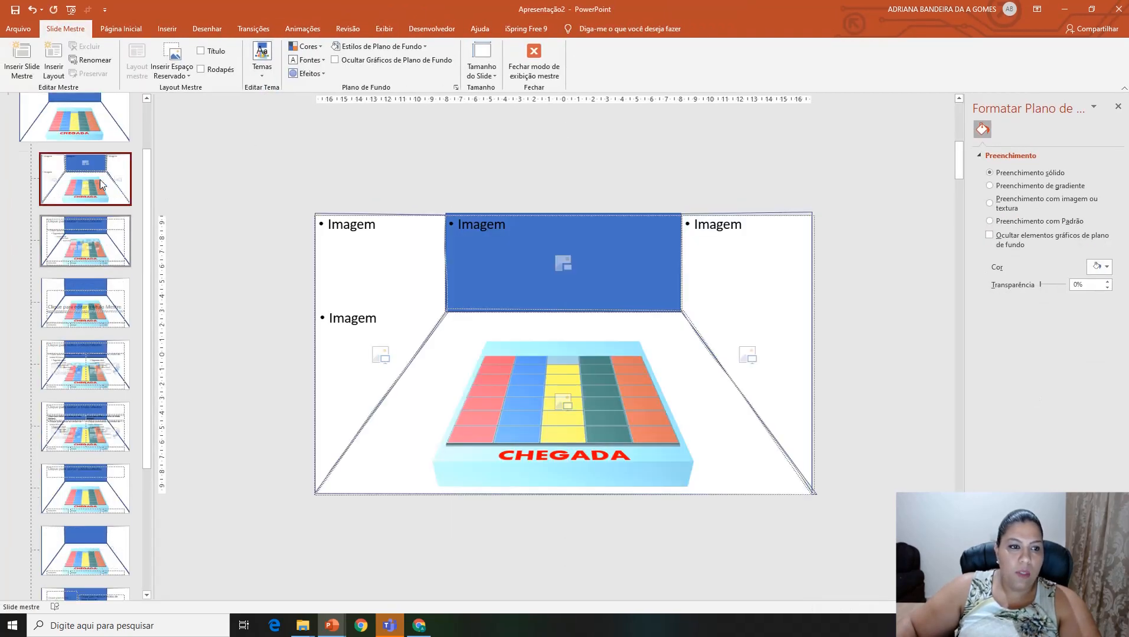
left_click(87, 147)
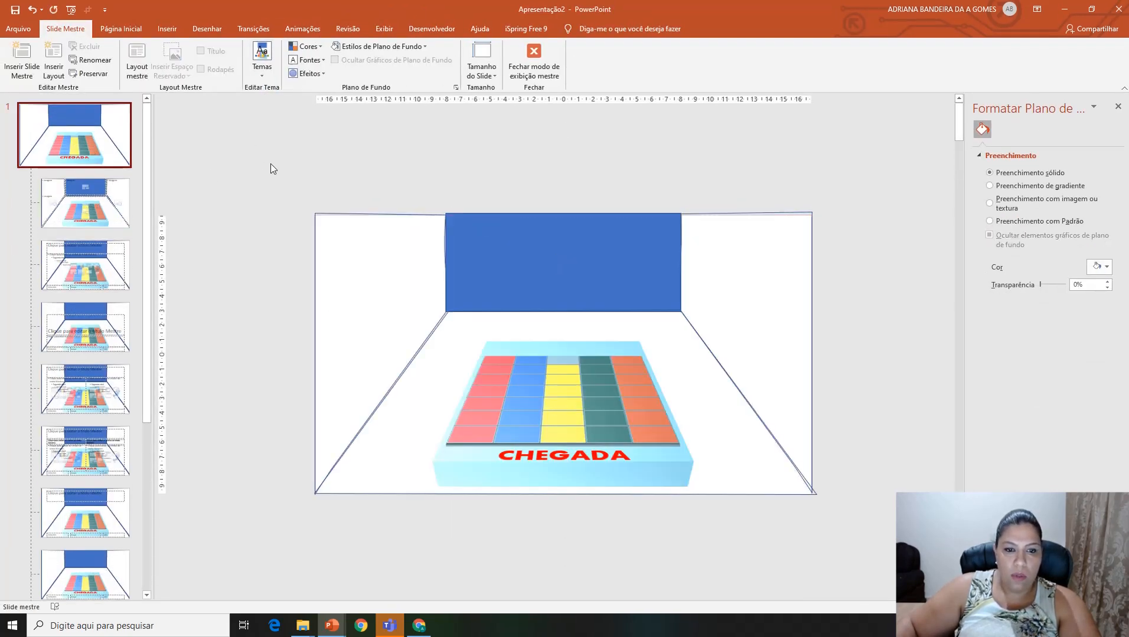
left_click(487, 255)
key("Delete")
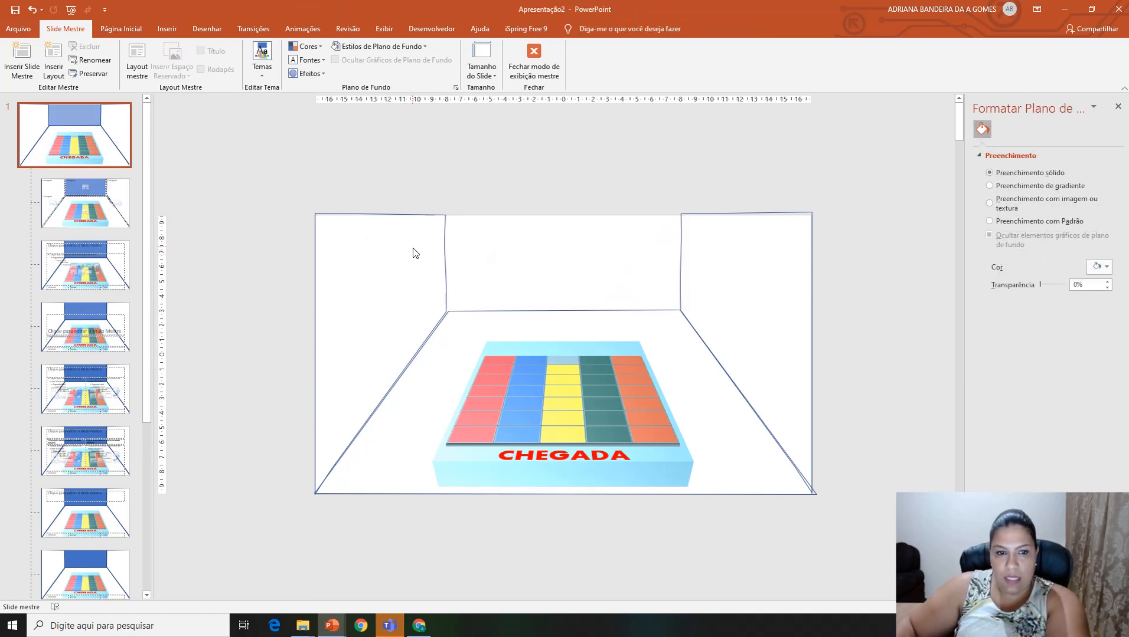
left_click(444, 248)
key("Delete")
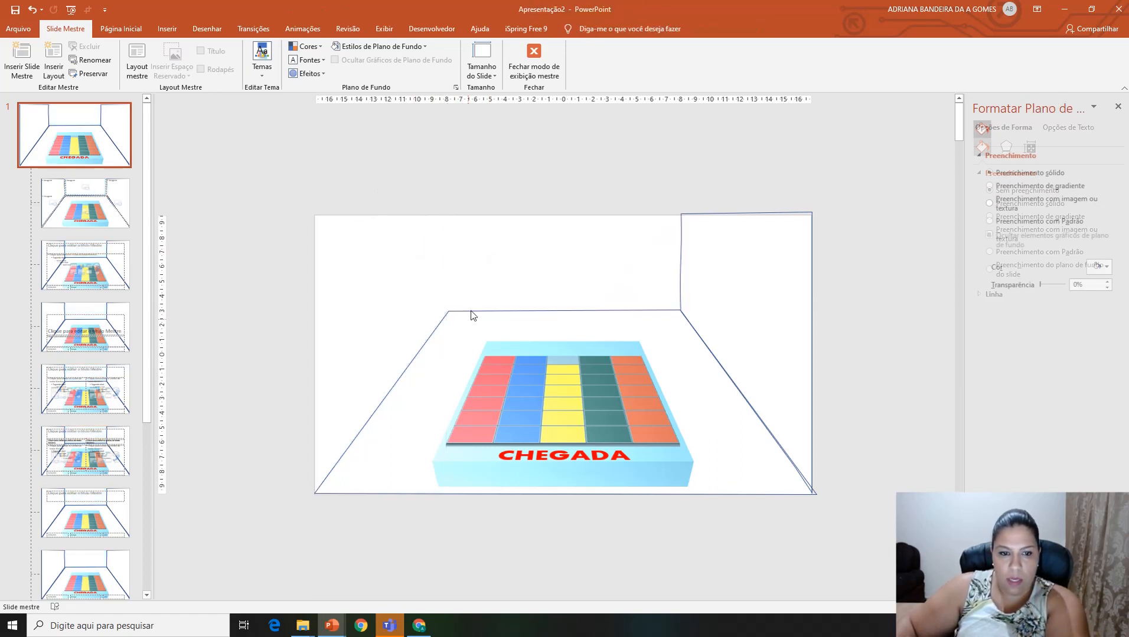
left_click(492, 314)
key("Delete")
left_click(682, 279)
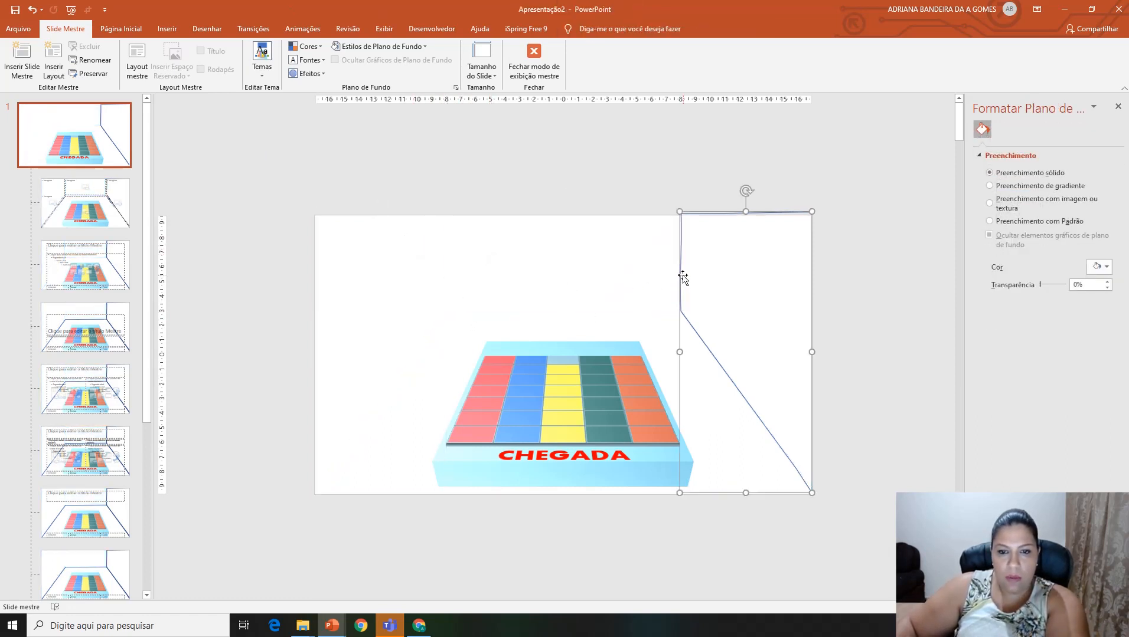
key("Delete")
Step: Paste the room pictures into the slide master and send the floor picture behind the CHEGADA game board
key("ctrl+v")
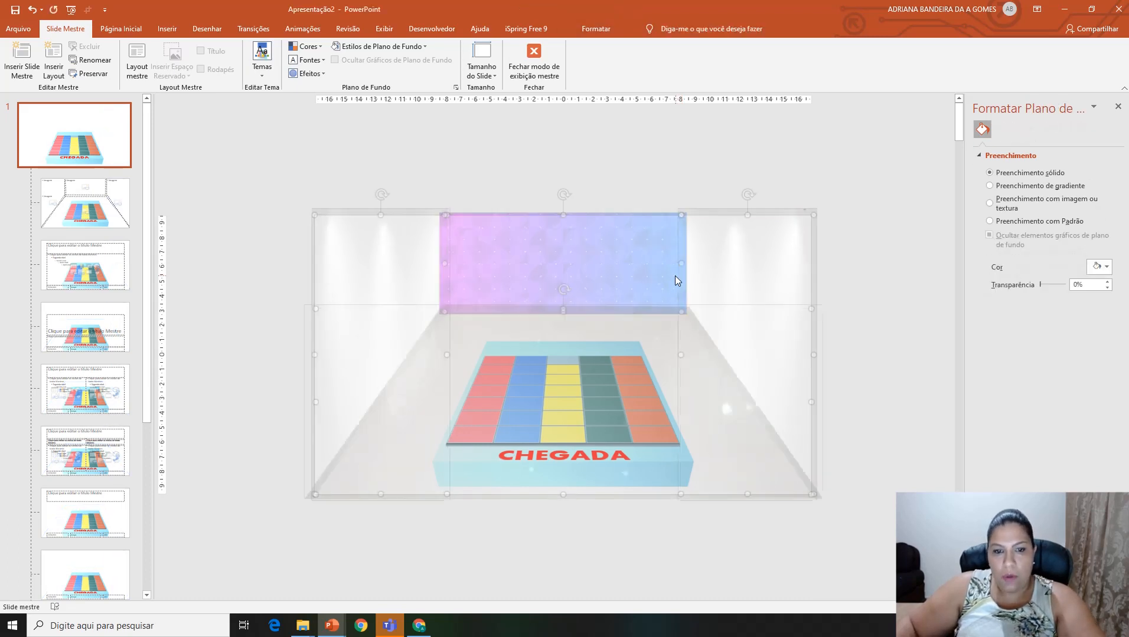
left_click(846, 440)
left_click(559, 429)
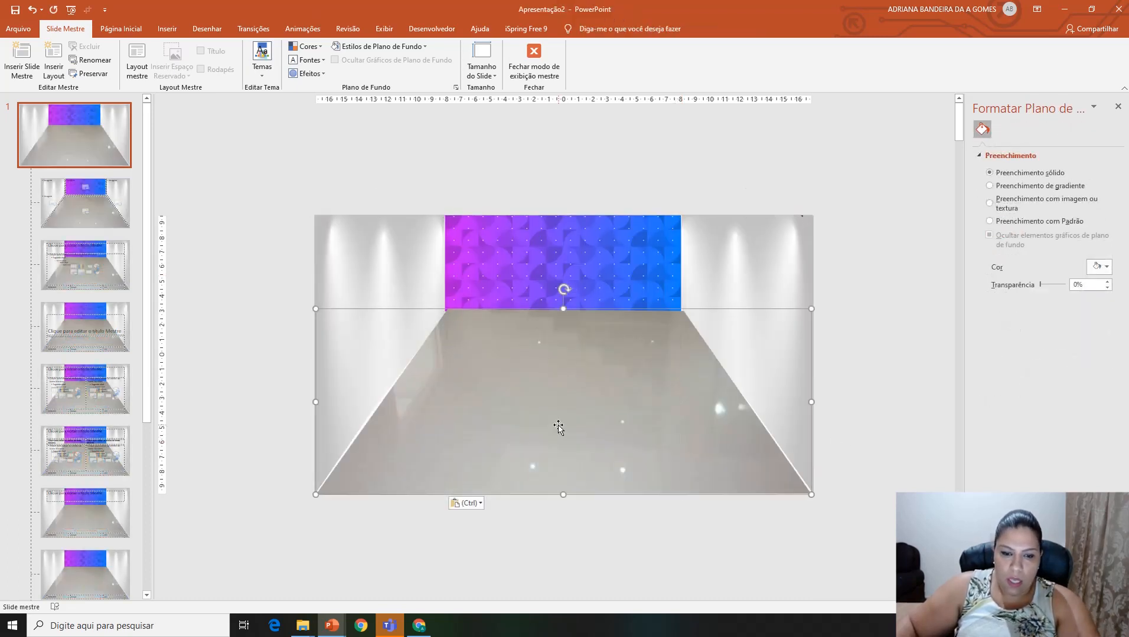
right_click(560, 426)
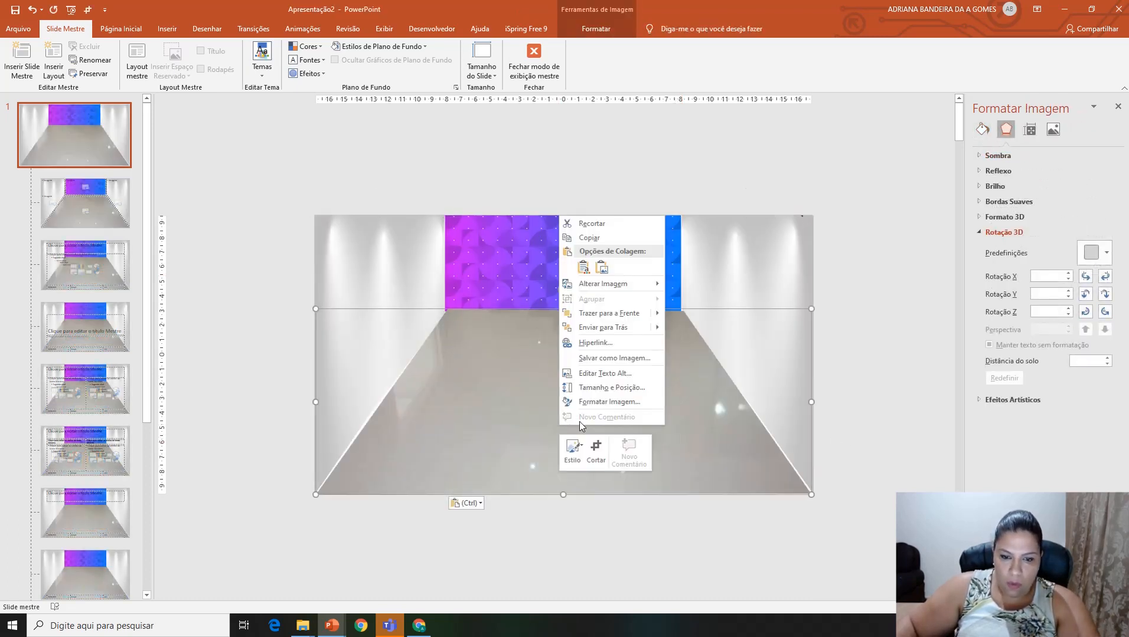
left_click(602, 327)
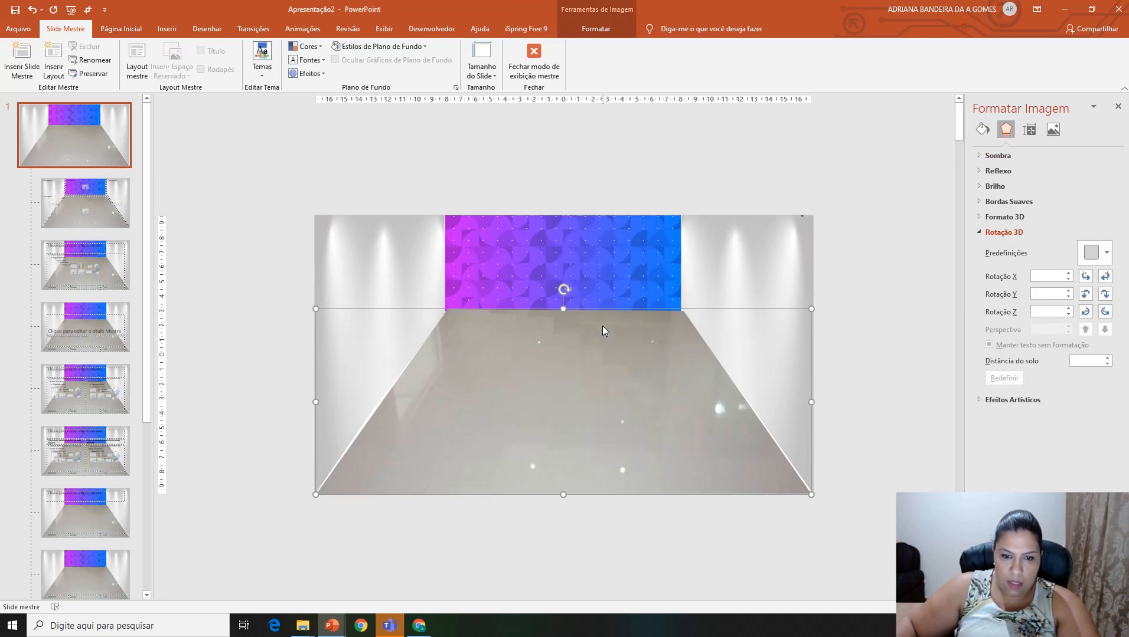
left_click(930, 380)
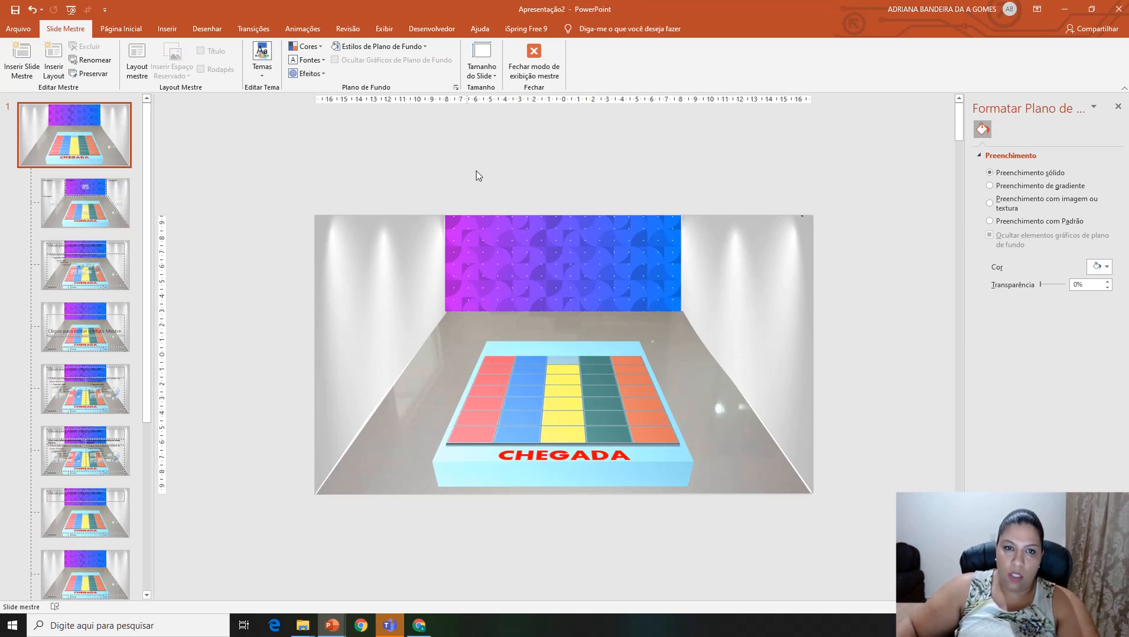
Step: Leave the slide master and add a second slide with the Em Branco layout
left_click(533, 65)
right_click(81, 216)
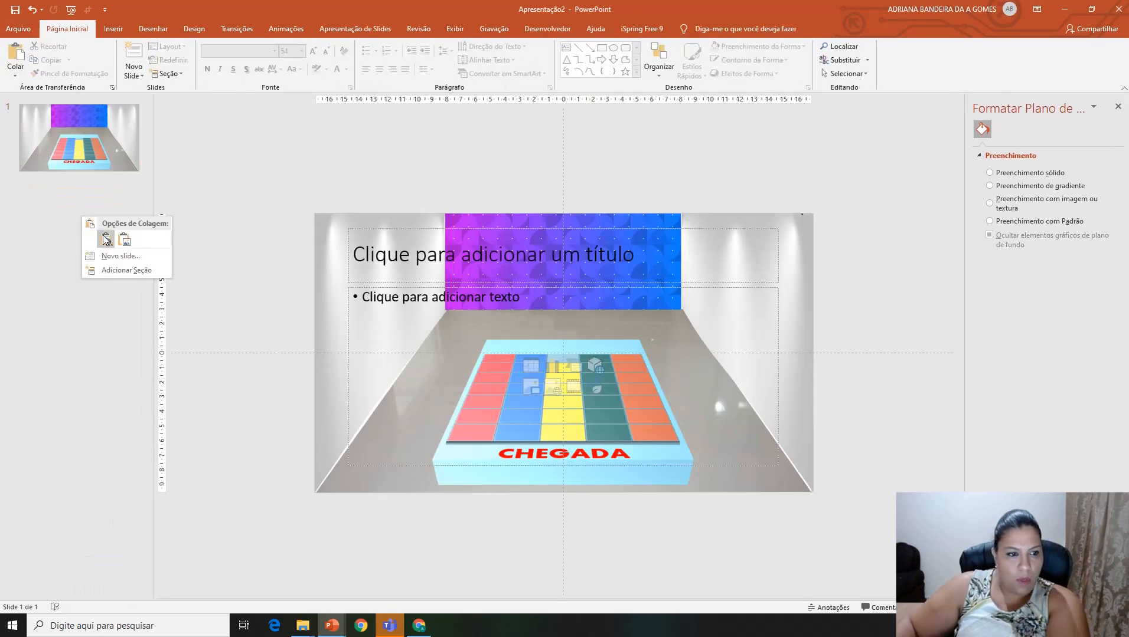
left_click(106, 238)
right_click(84, 225)
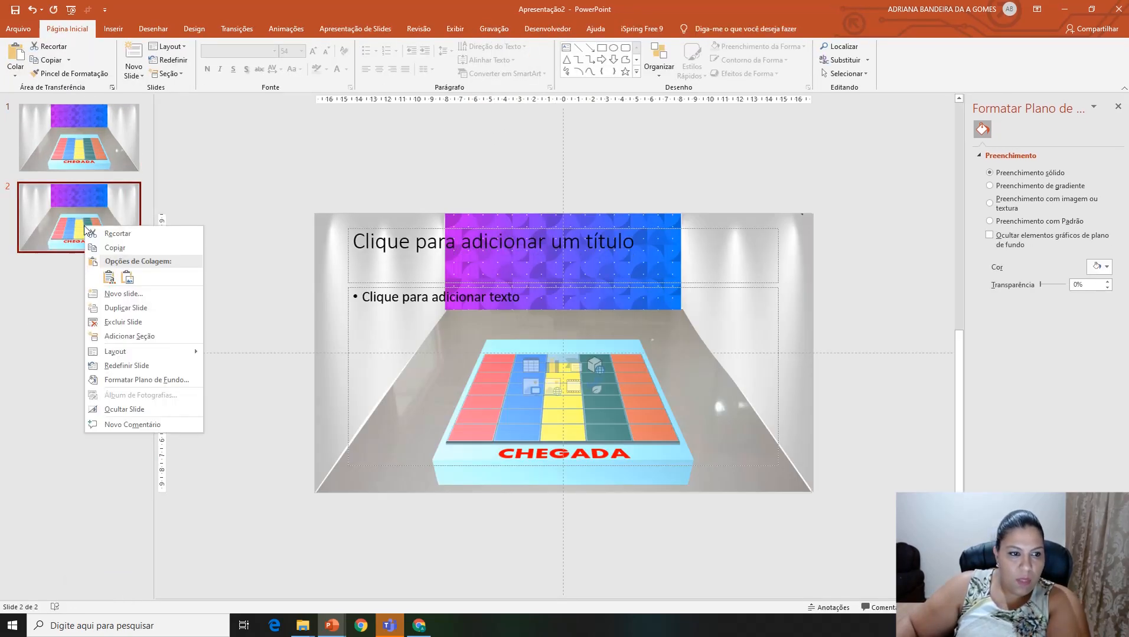
mouse_move(166, 351)
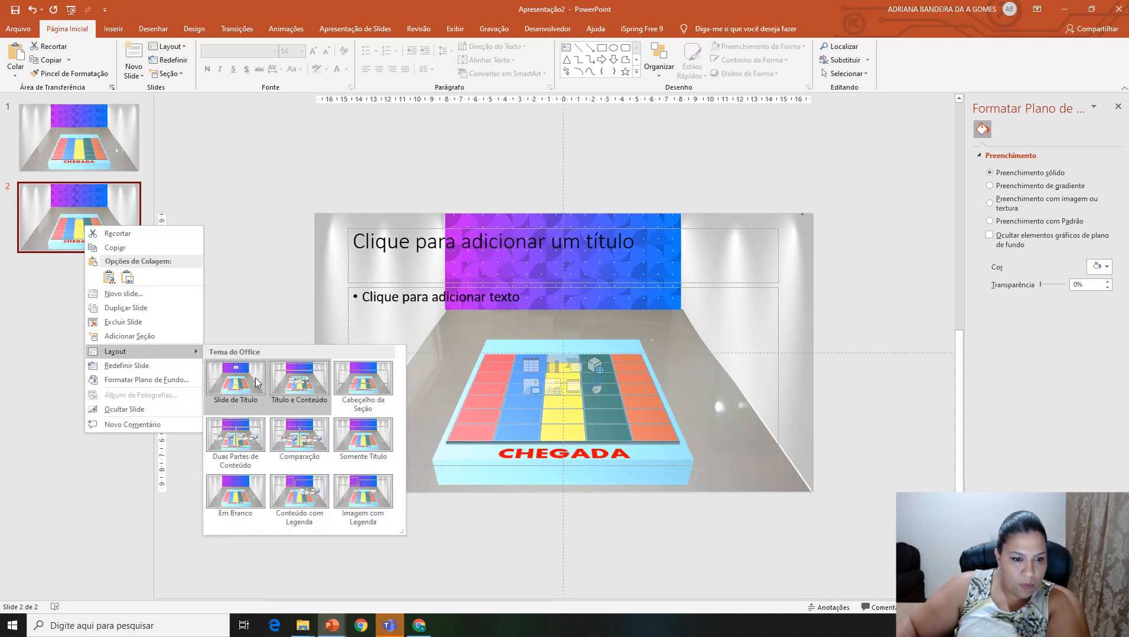
left_click(236, 498)
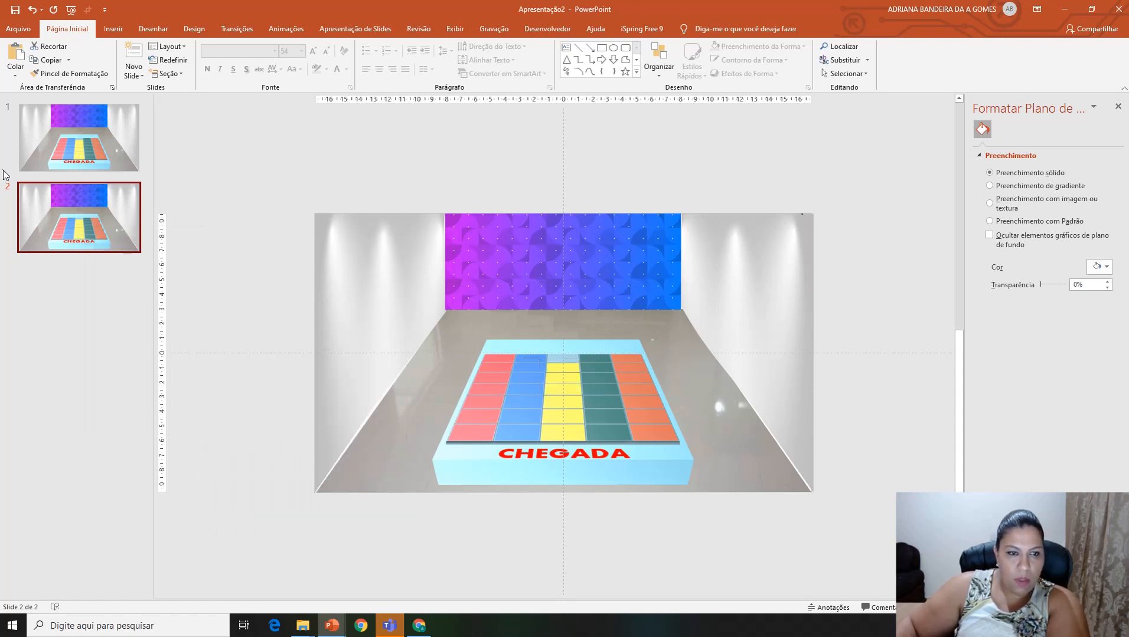
Step: Delete the first slide so only the blank-layout slide is kept
left_click(72, 145)
key("Delete")
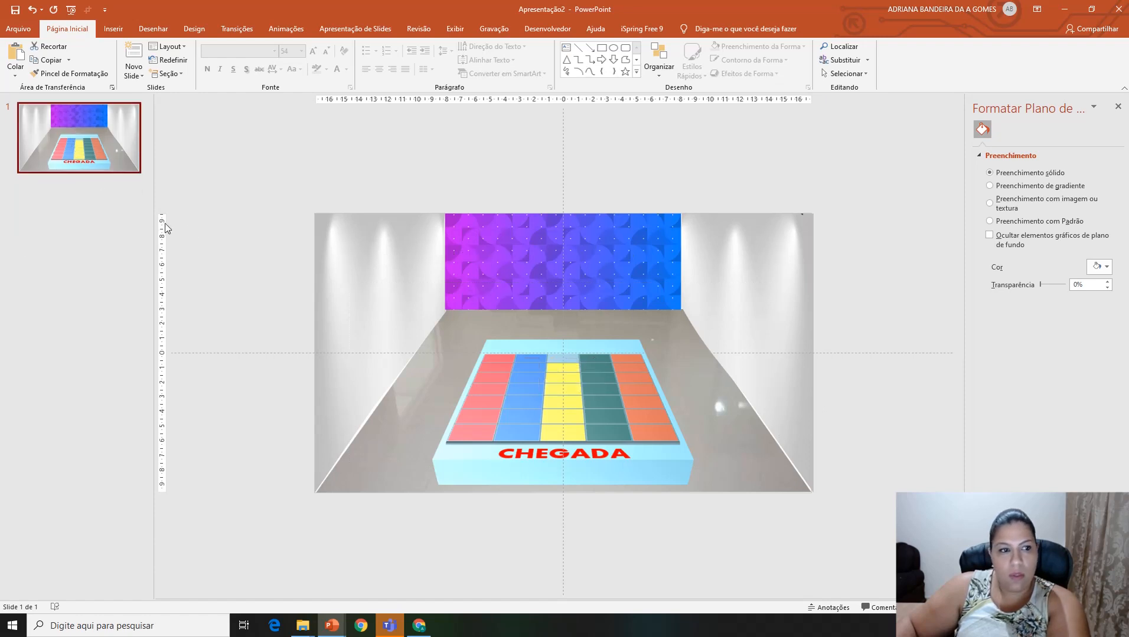
left_click(356, 283)
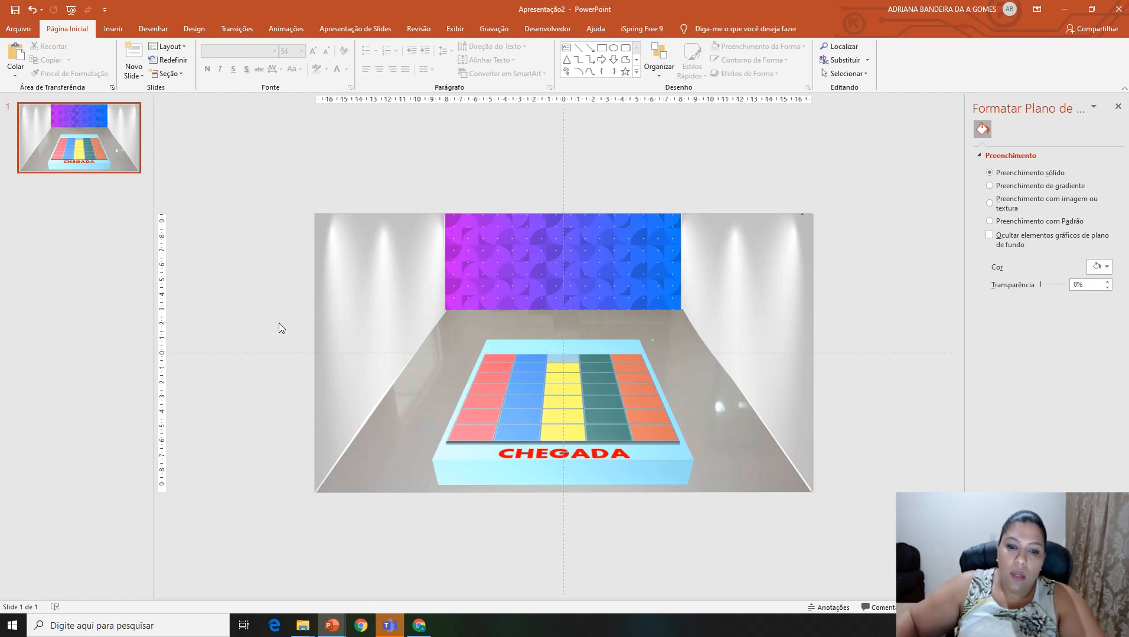
Step: Start inserting pictures from the Jogo do Caminho folder on this computer
left_click(112, 29)
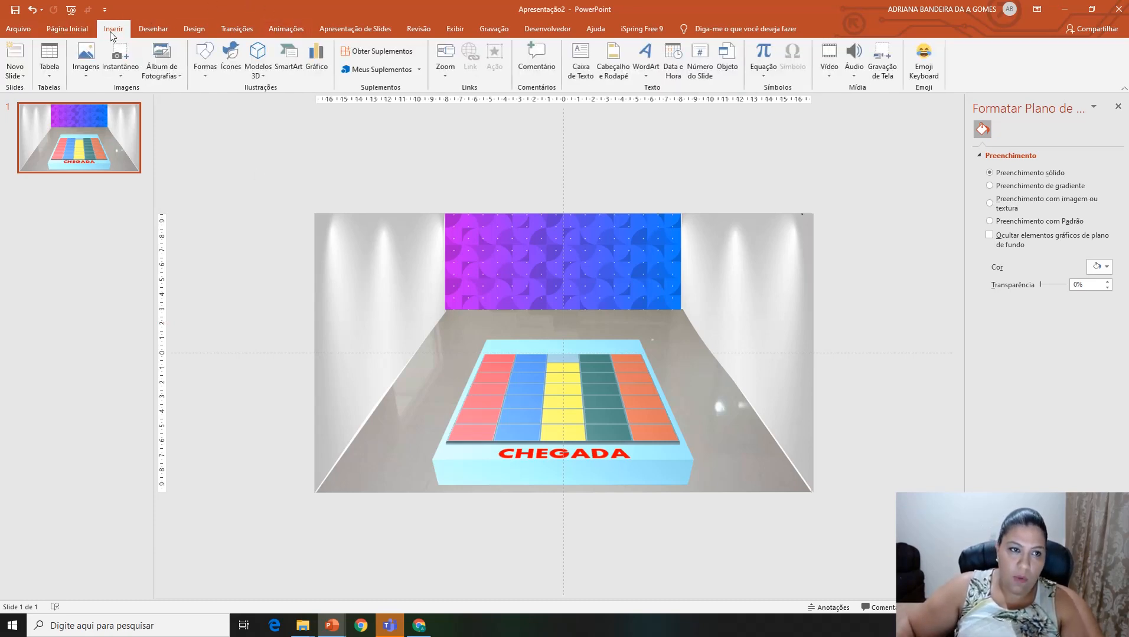
left_click(86, 76)
left_click(98, 104)
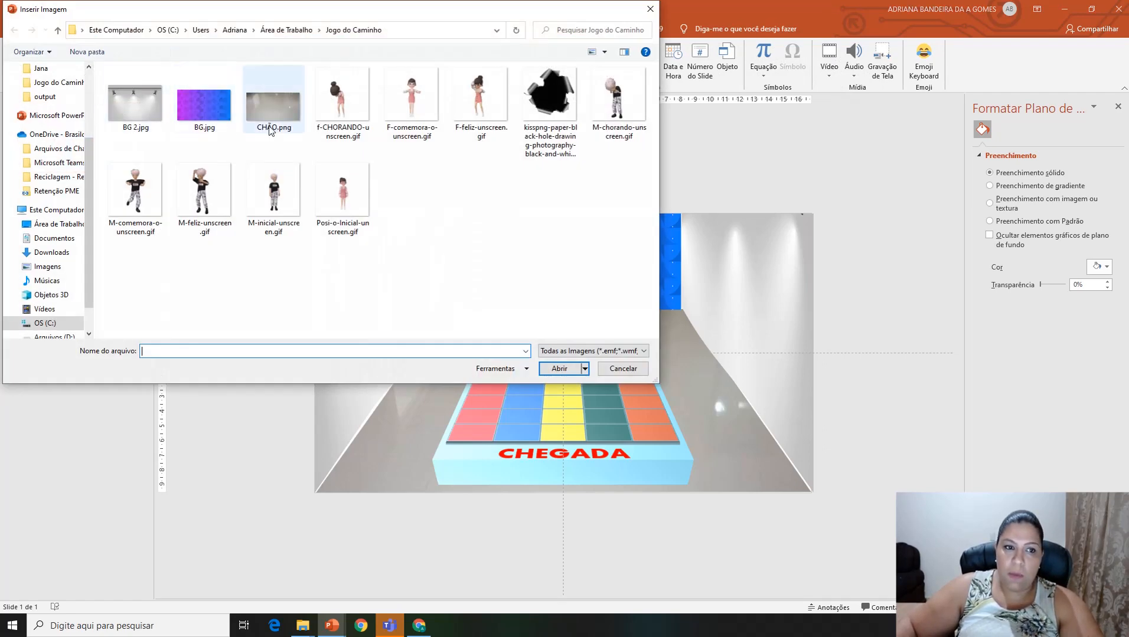
left_click(345, 103)
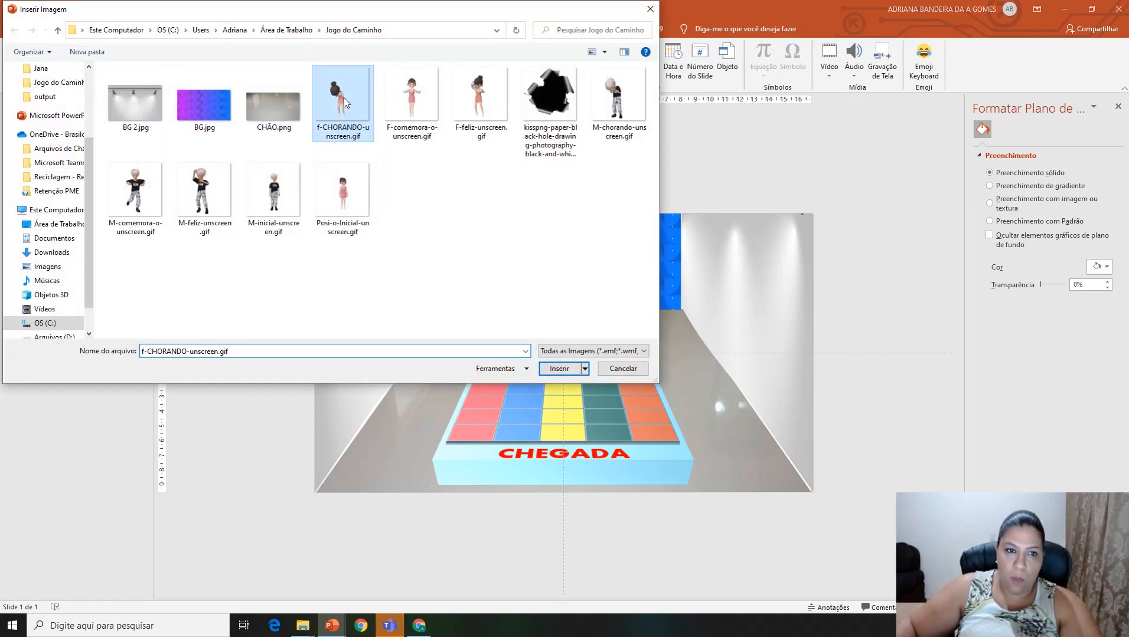
left_click(409, 101, "ctrl")
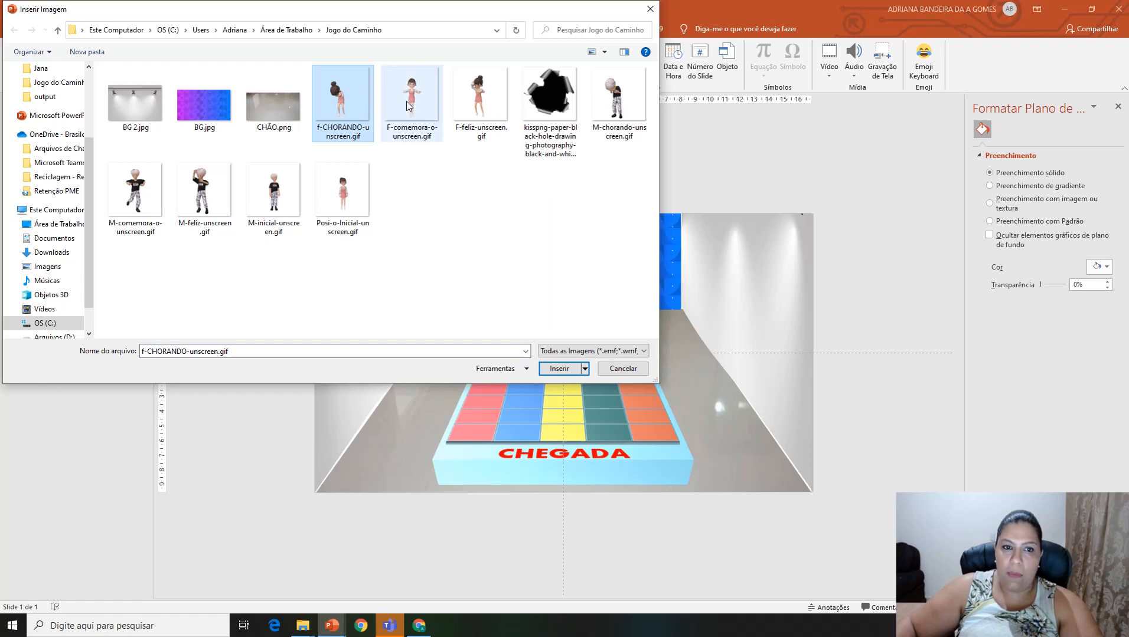
left_click(483, 98, "ctrl")
left_click(331, 214, "ctrl")
left_click(544, 141, "ctrl+shift")
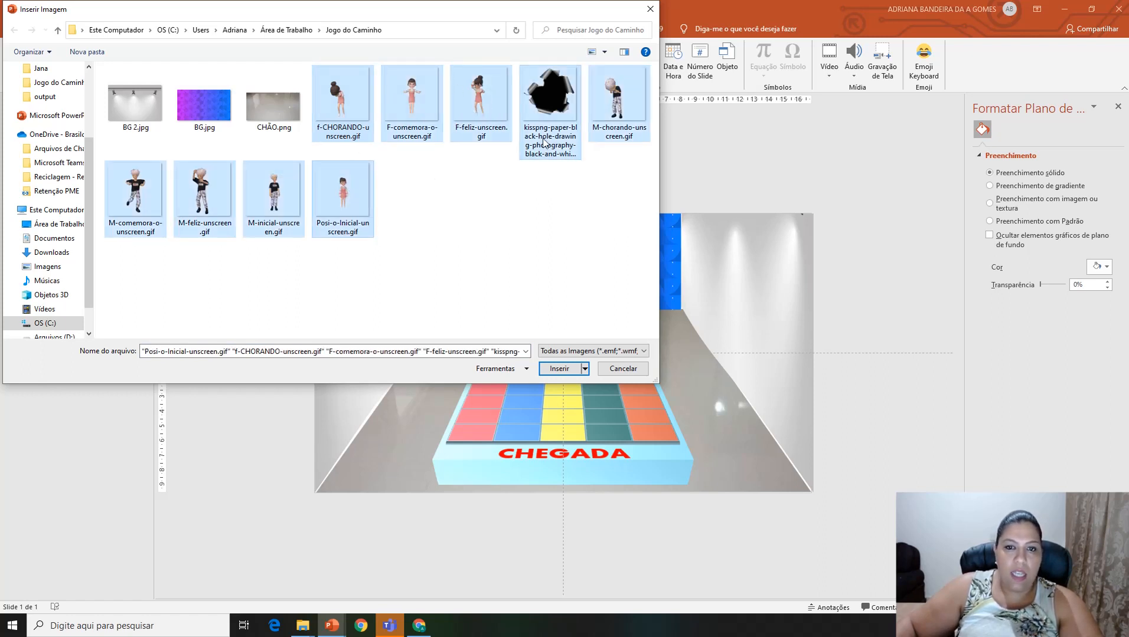
left_click(354, 100)
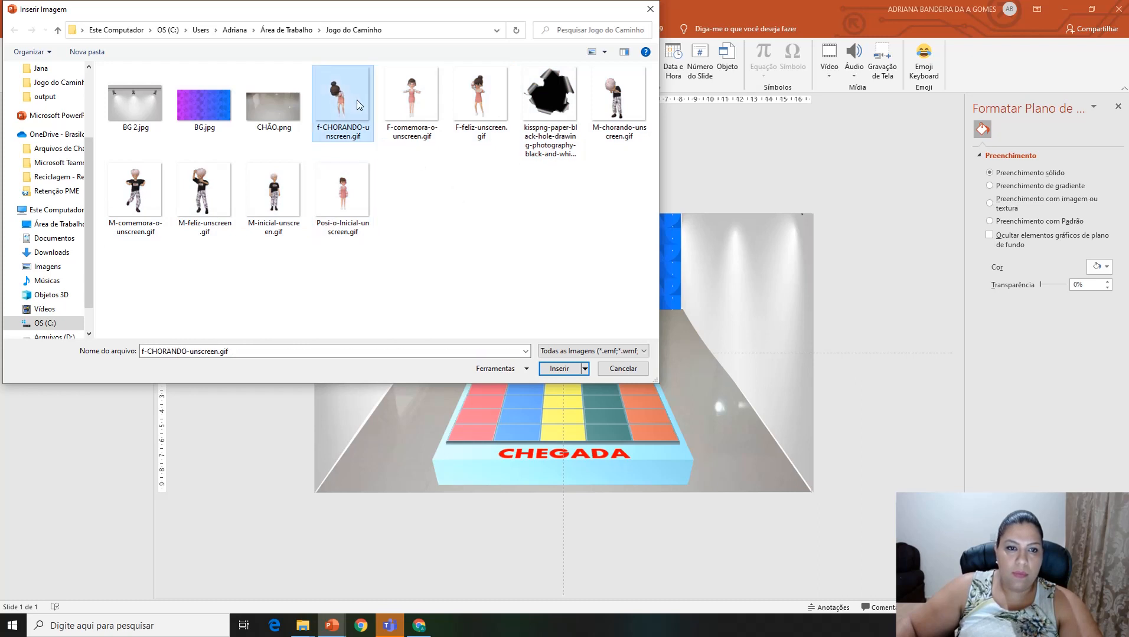
left_click(417, 100, "ctrl")
left_click(465, 101, "ctrl")
left_click(361, 188, "ctrl")
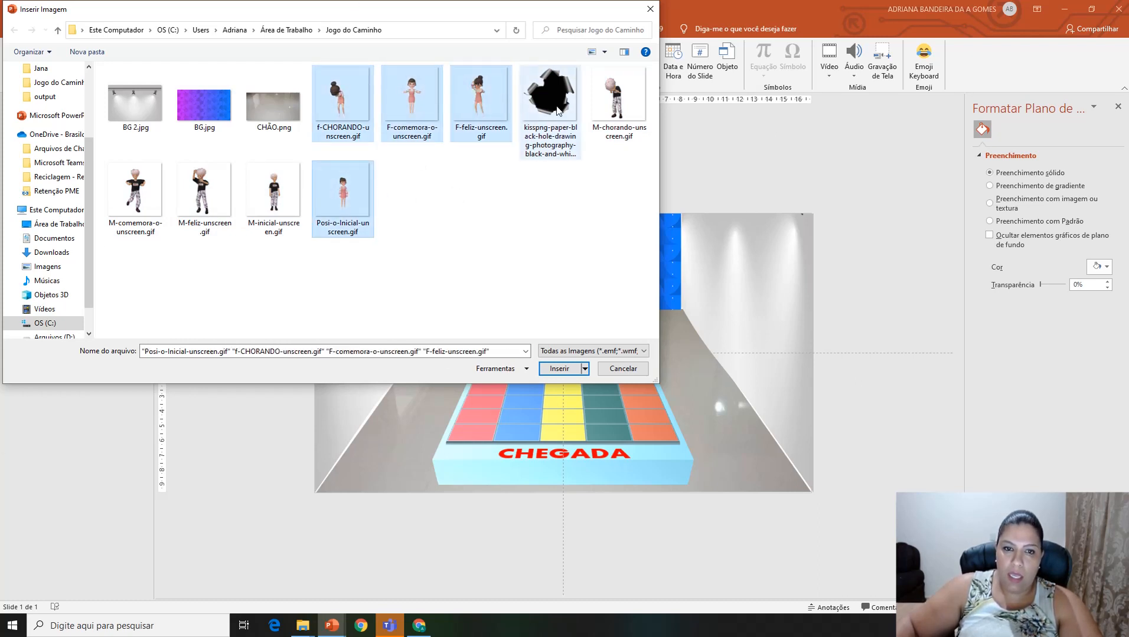
left_click(558, 111)
Step: Insert the girl's four GIFs (initial pose, crying, celebrating, happy) and the black paper-hole PNG onto the slide
left_click(357, 198)
left_click(342, 101, "ctrl")
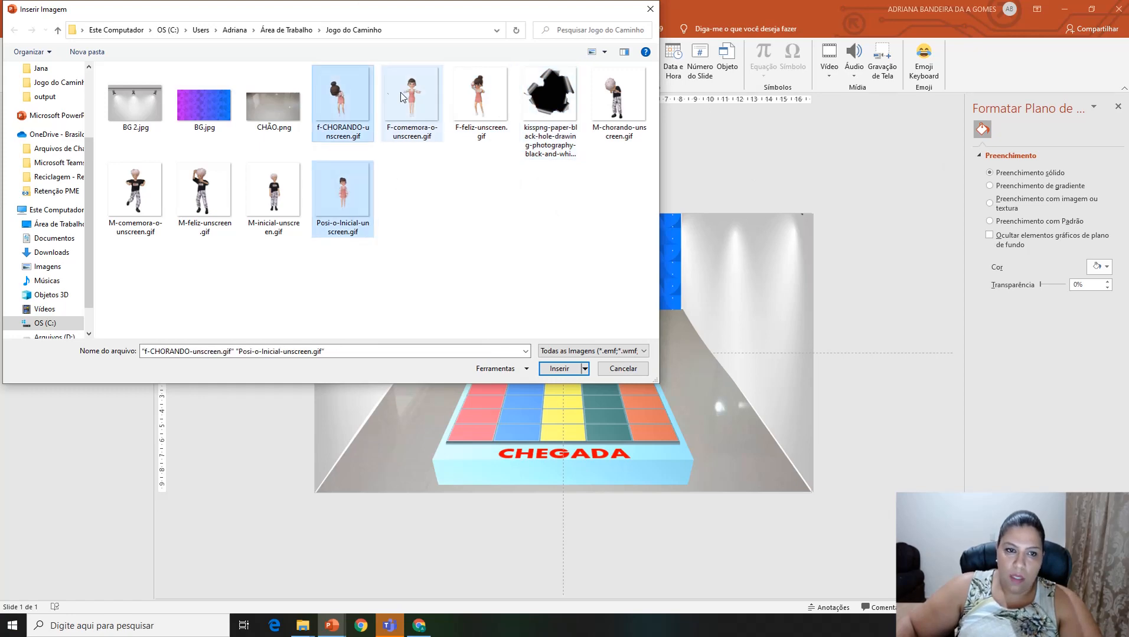
left_click(411, 100, "ctrl")
left_click(484, 97, "ctrl")
left_click(537, 107, "ctrl")
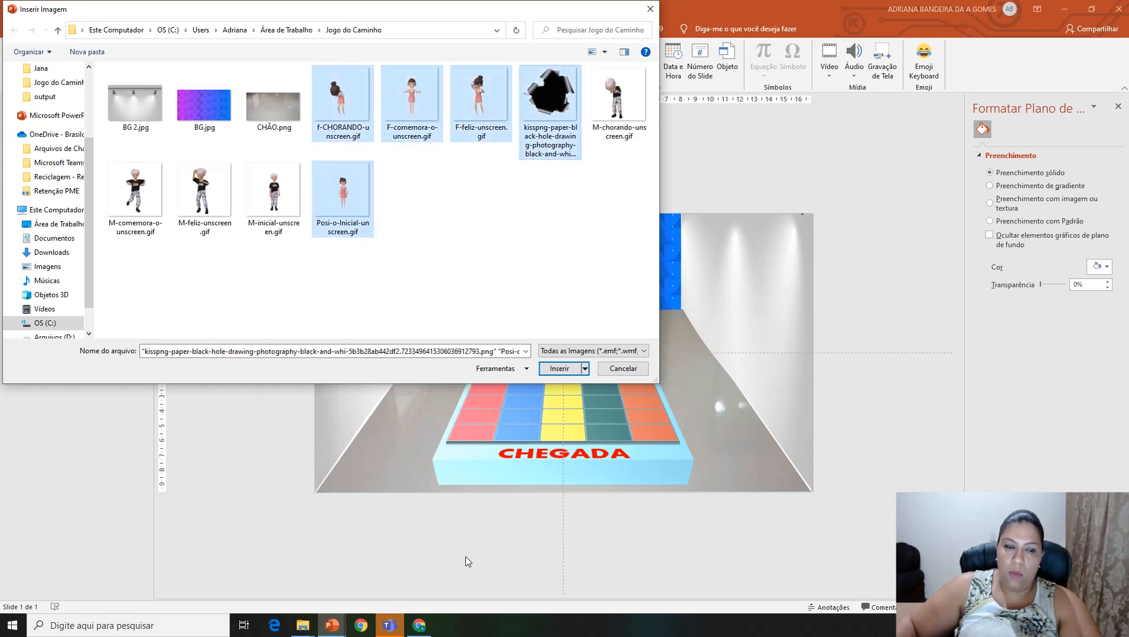
left_click(559, 371)
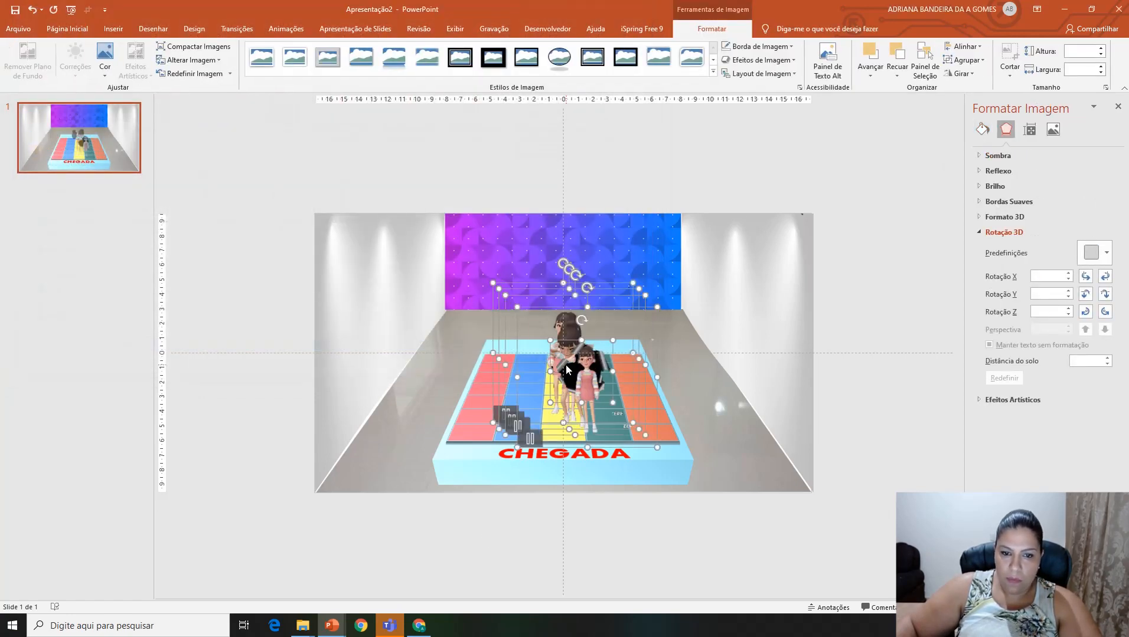
left_click(661, 539)
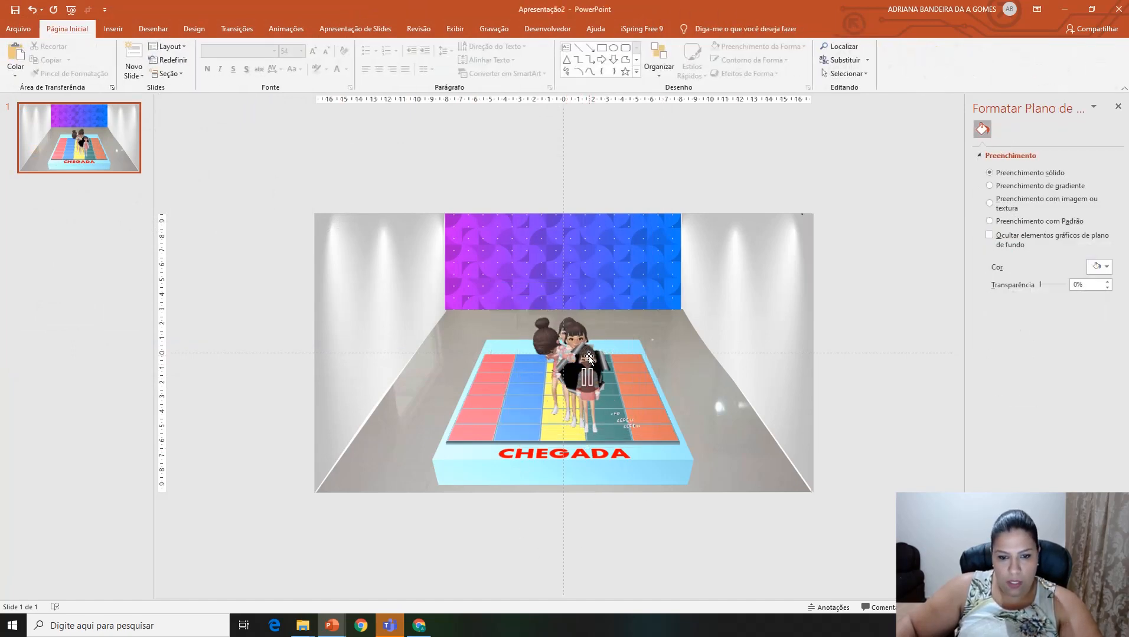
Step: Move the girl's initial-pose GIF outside the slide's left edge and crop it to about 7.12 cm high by 3.27 cm wide
left_click(526, 358)
left_click_drag(526, 358, 191, 347)
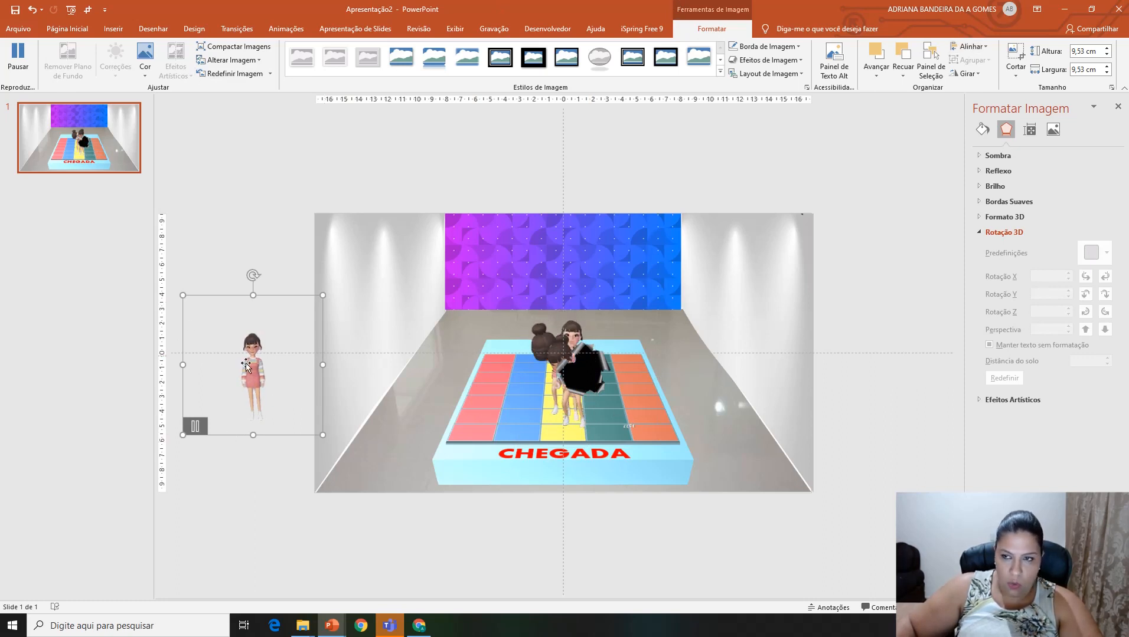
left_click(1010, 75)
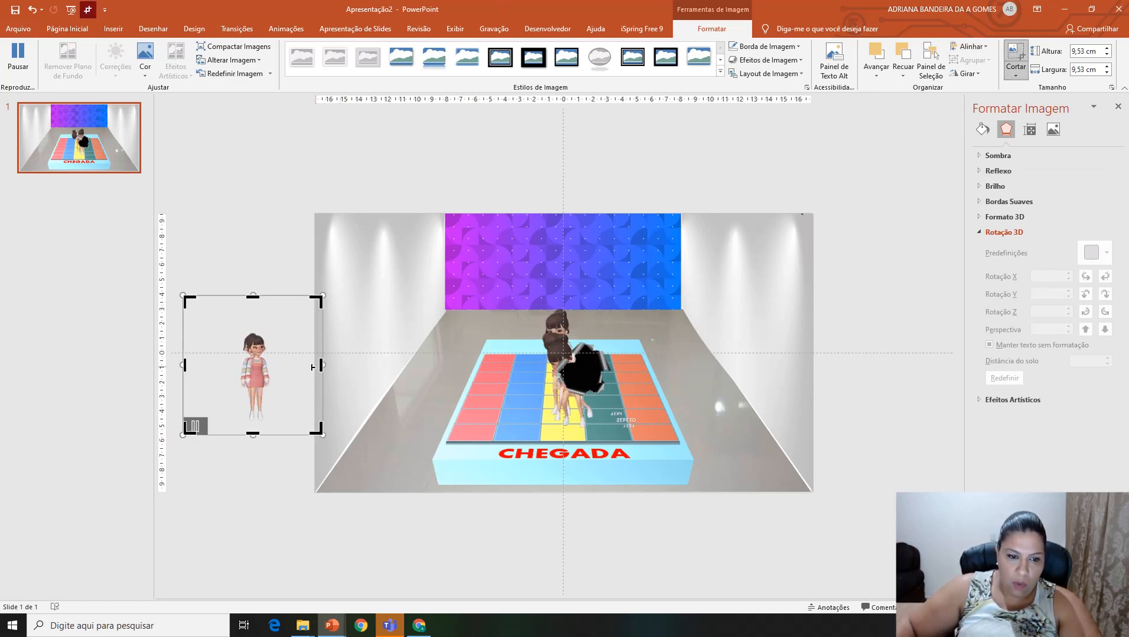
left_click_drag(319, 365, 277, 367)
left_click_drag(182, 364, 231, 366)
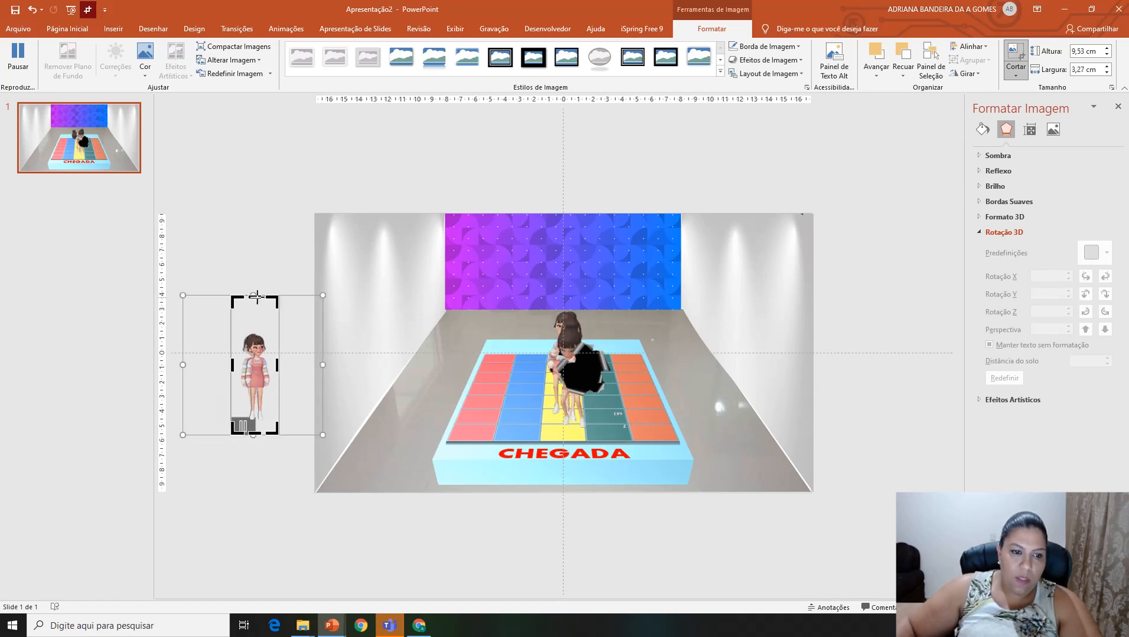
left_click_drag(255, 296, 255, 324)
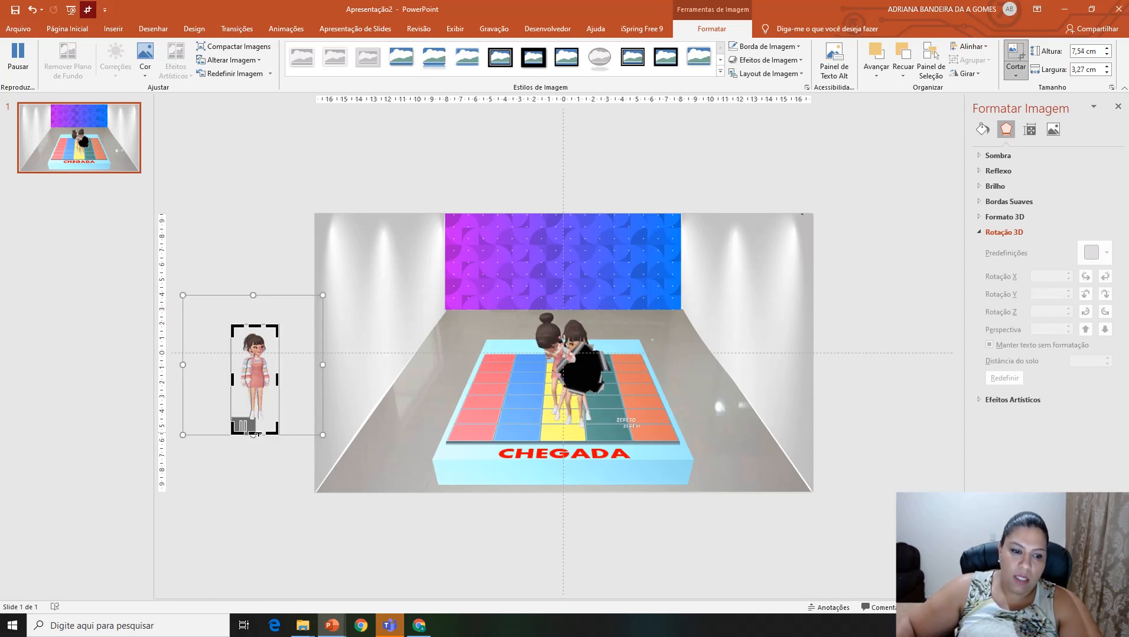
left_click_drag(255, 438, 259, 430)
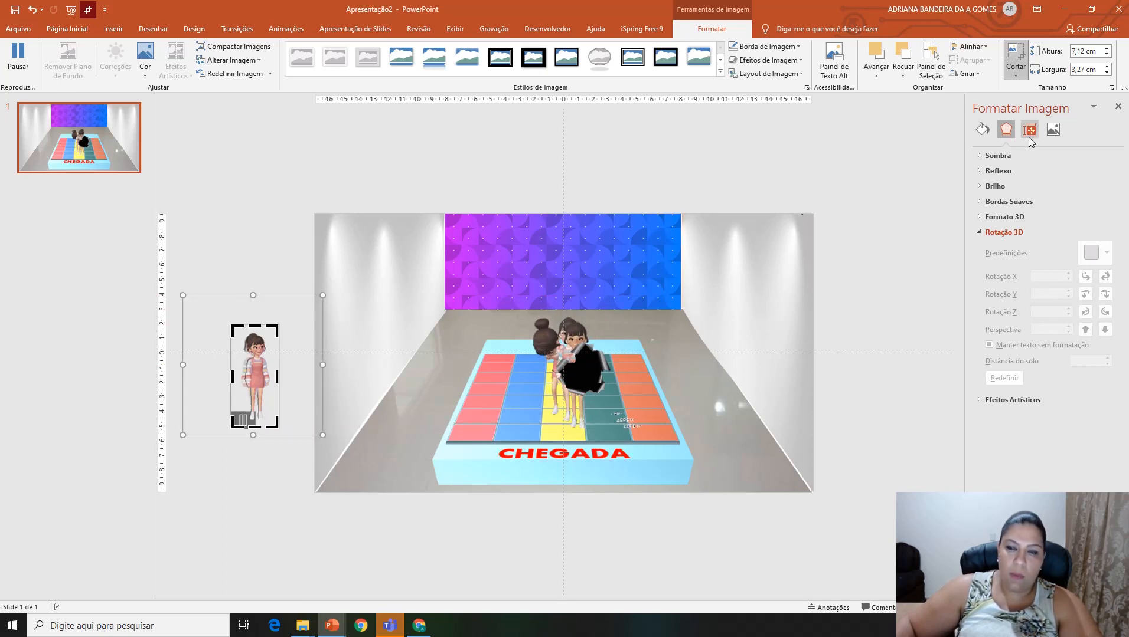
left_click(1015, 53)
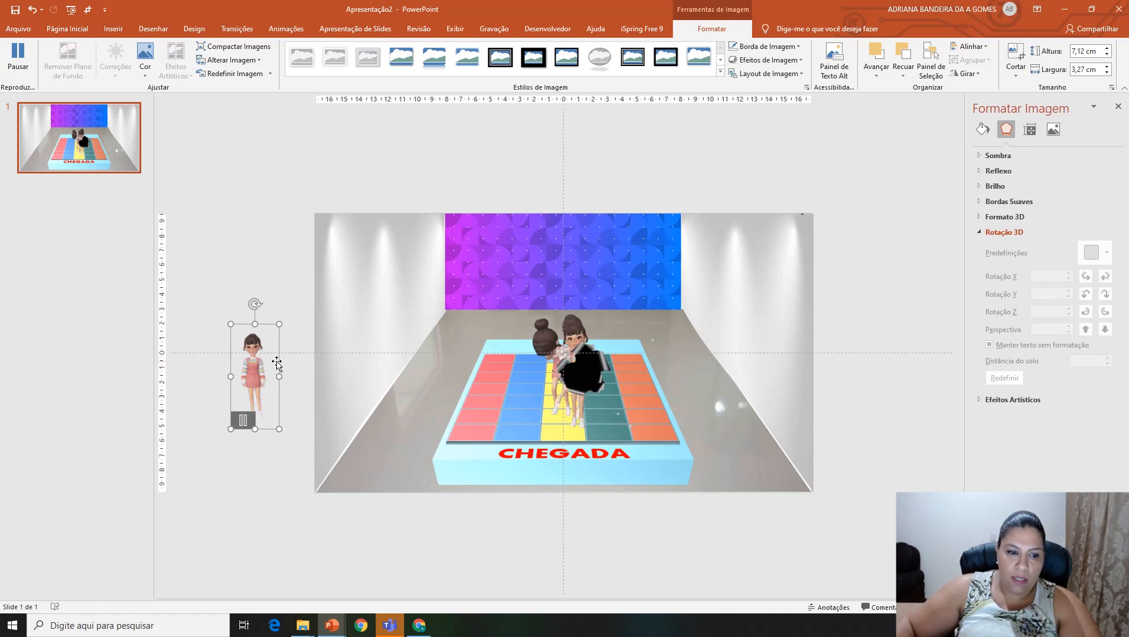
left_click_drag(276, 361, 256, 325)
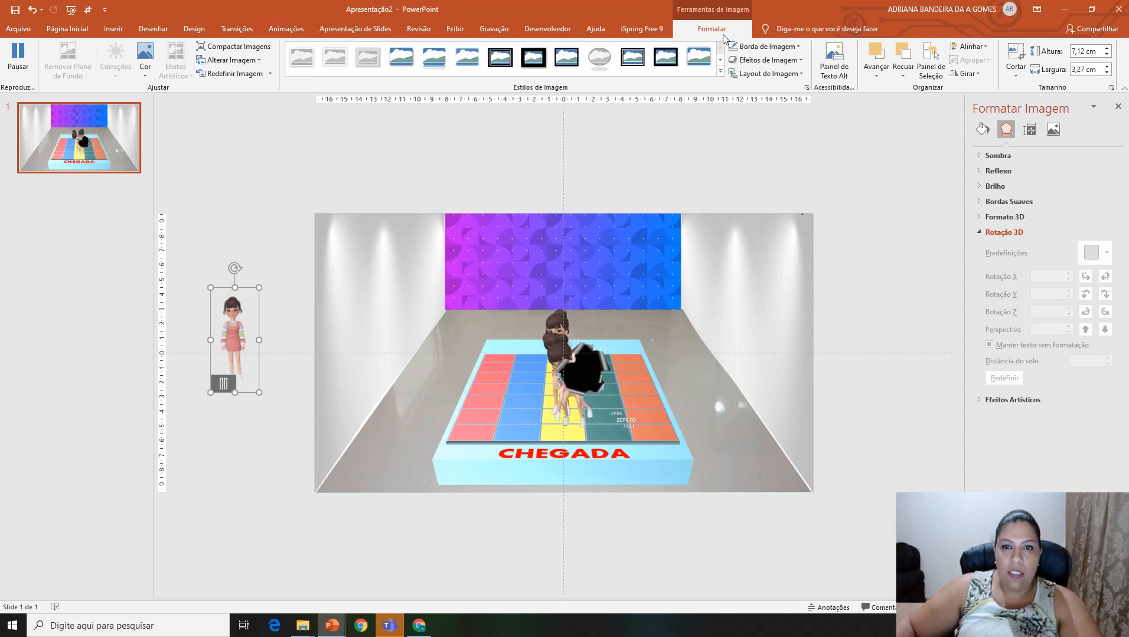
Step: Show the list of slide objects and rename the initial-pose girl GIF "F inicio"
left_click(926, 59)
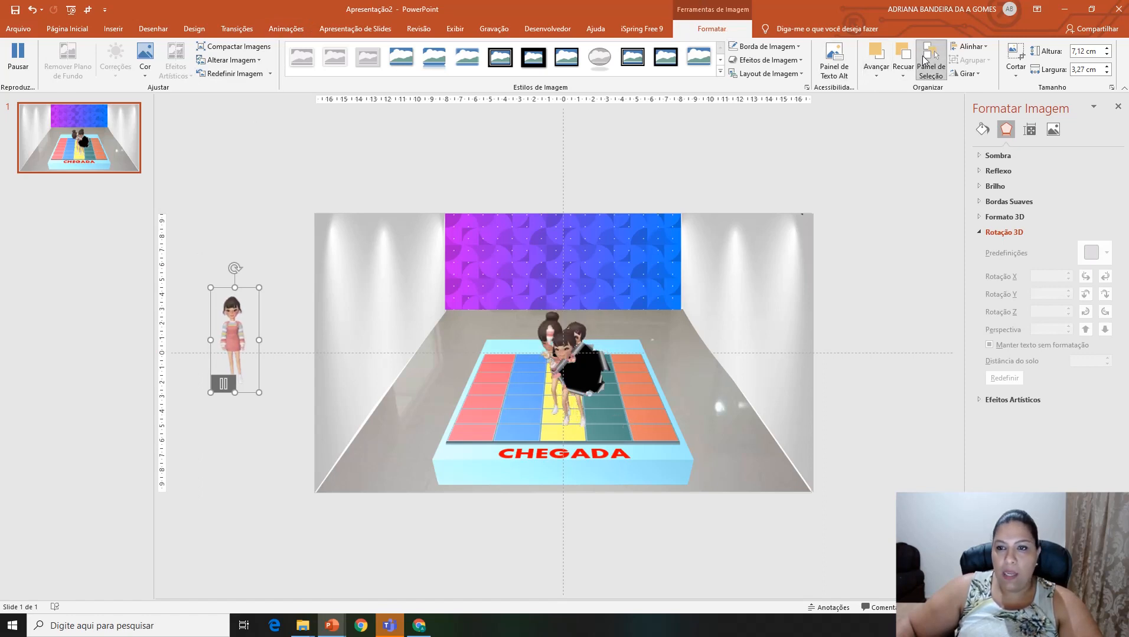
left_click(1032, 149)
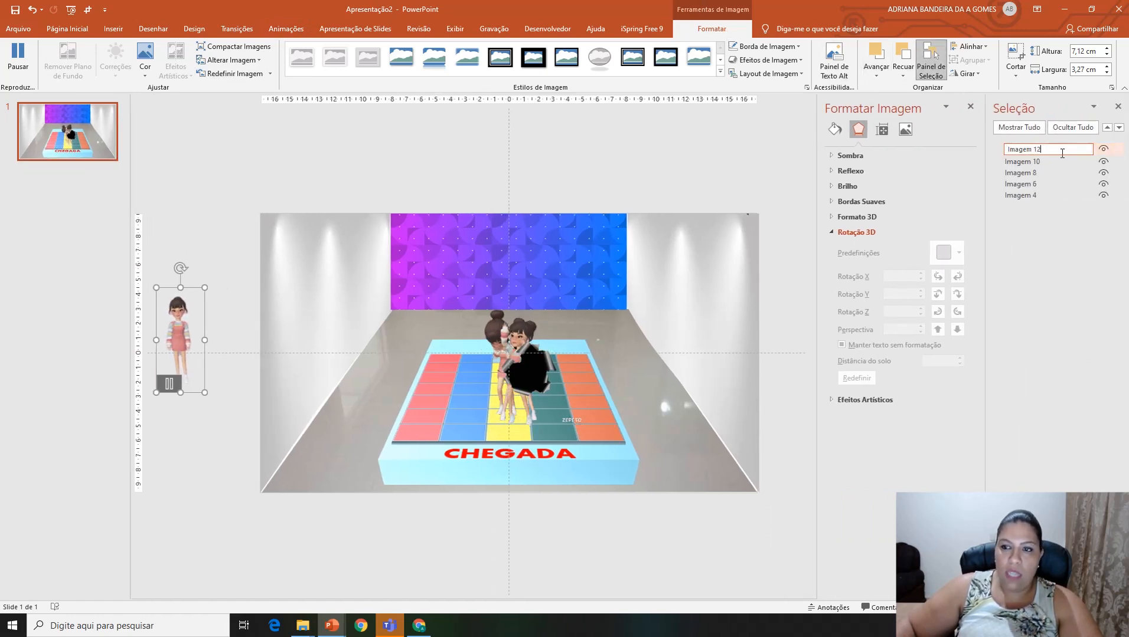
left_click_drag(1061, 152, 926, 153)
type("F")
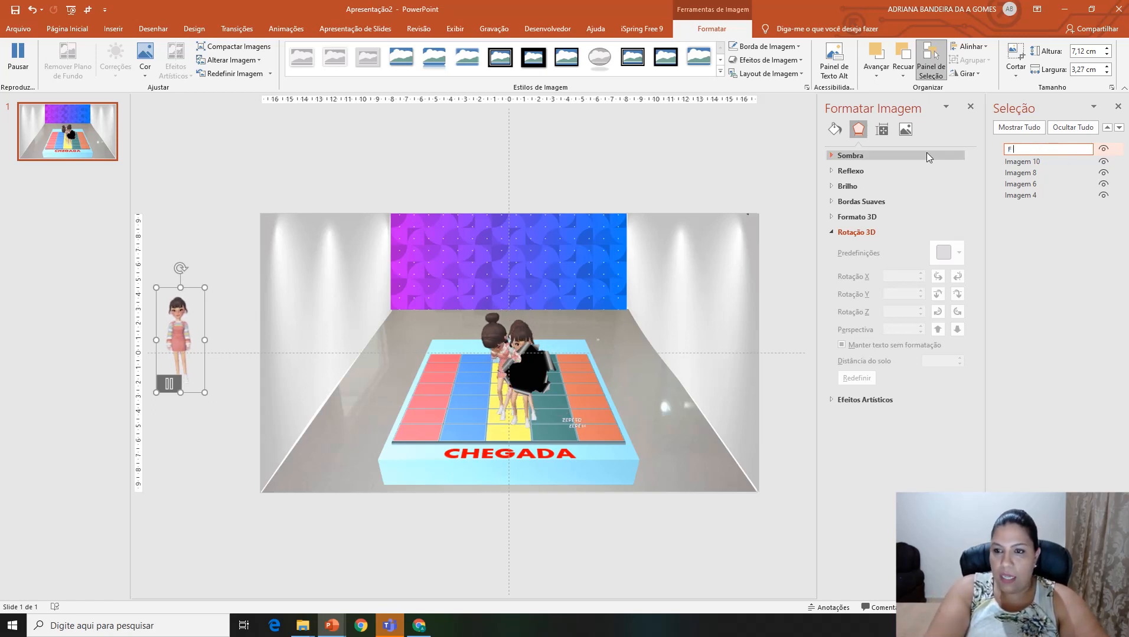
type(" inicio")
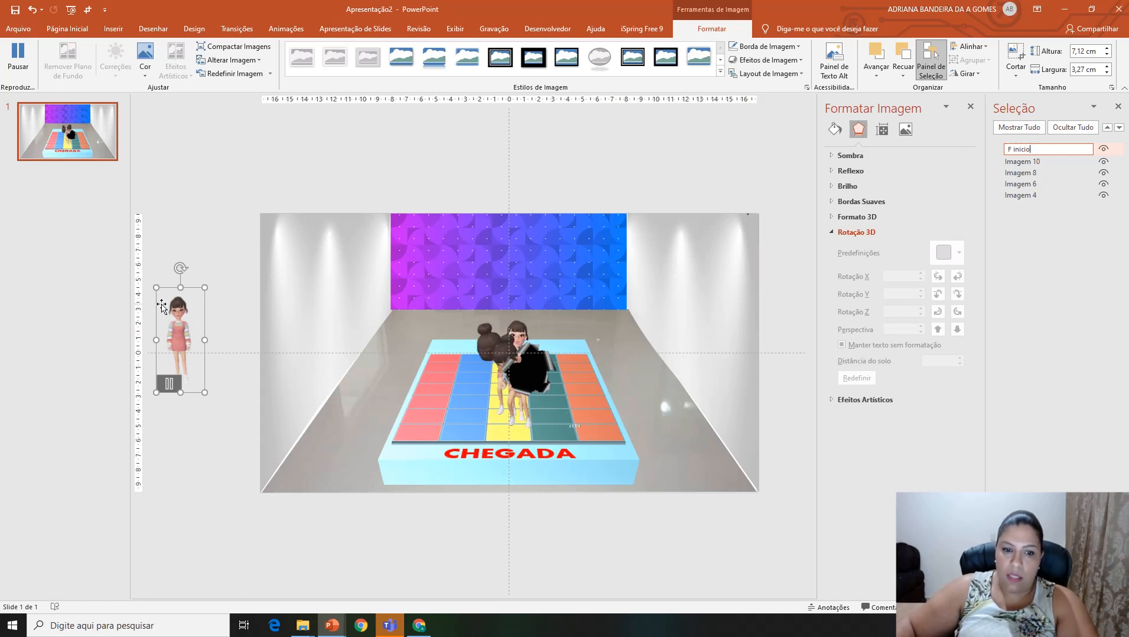
Step: Move the happy girl GIF next to F inicio, crop its empty margins and size it to about 7.53 by 3.69 cm
left_click_drag(501, 335, 282, 287)
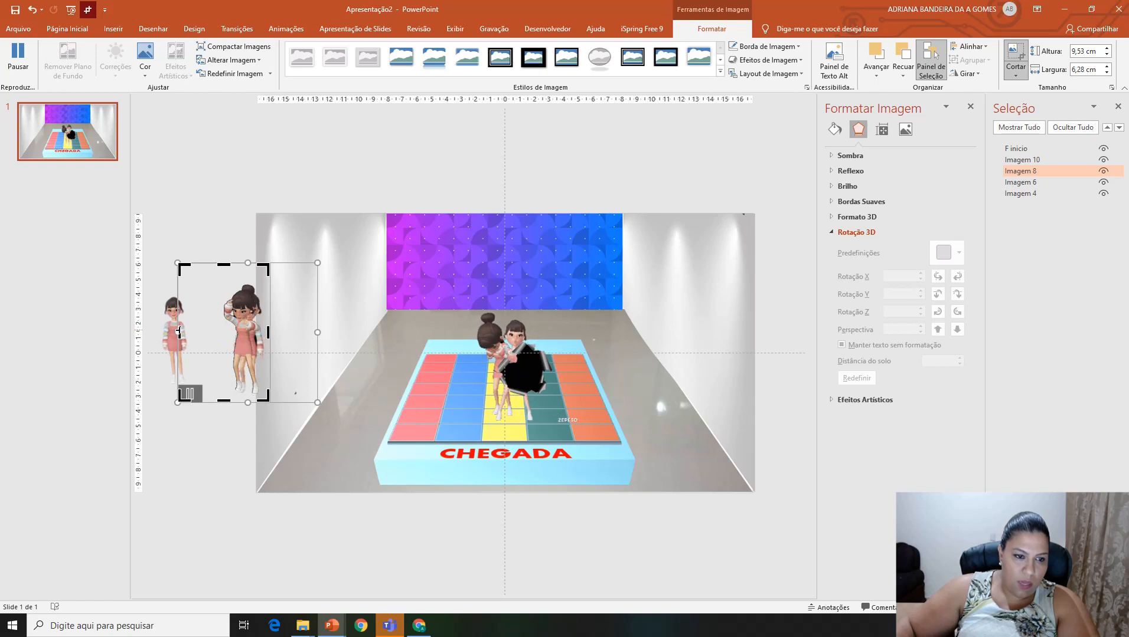
left_click_drag(178, 332, 207, 330)
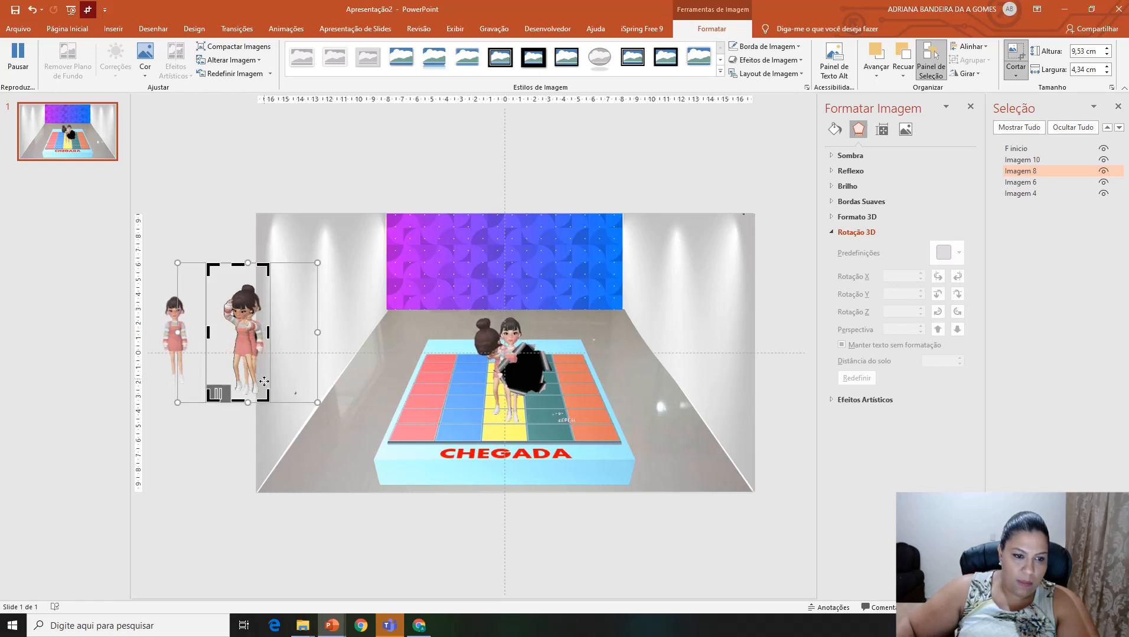
left_click_drag(239, 265, 239, 275)
key("Escape")
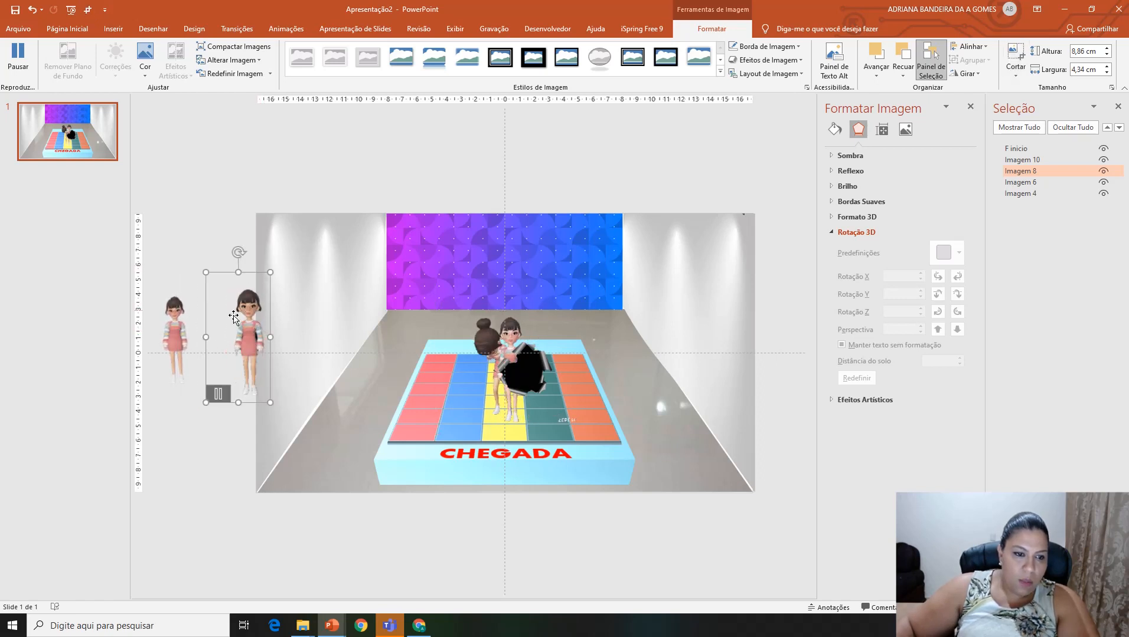
left_click_drag(251, 337, 224, 328)
left_click_drag(242, 263, 234, 285)
Step: Rename the happy girl GIF "F feliz"
double_click(1050, 171)
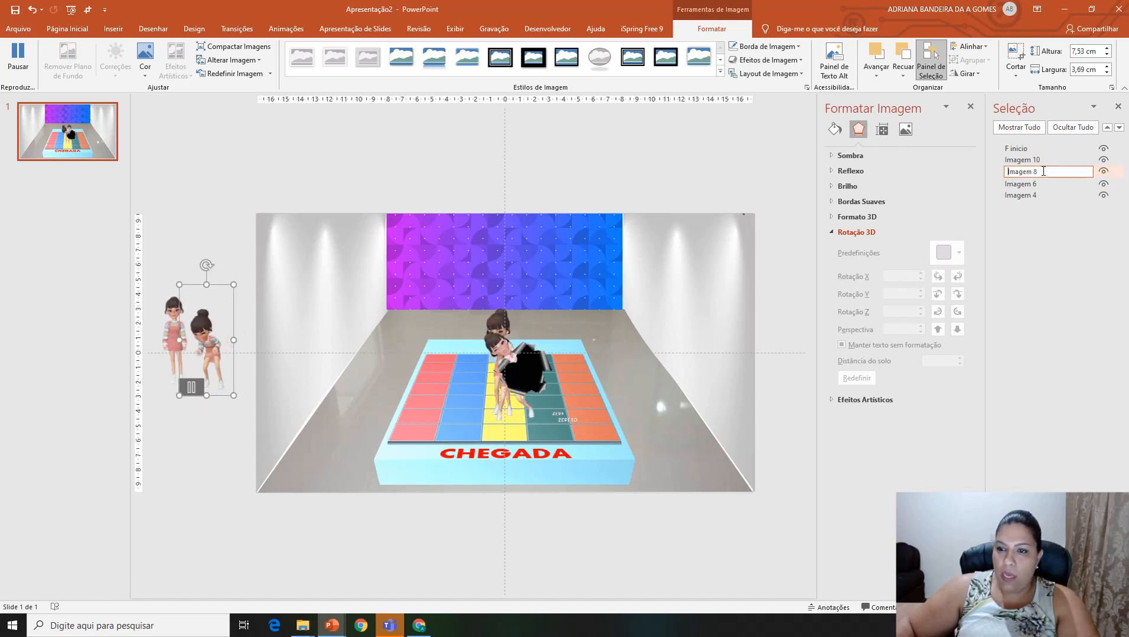
type("F")
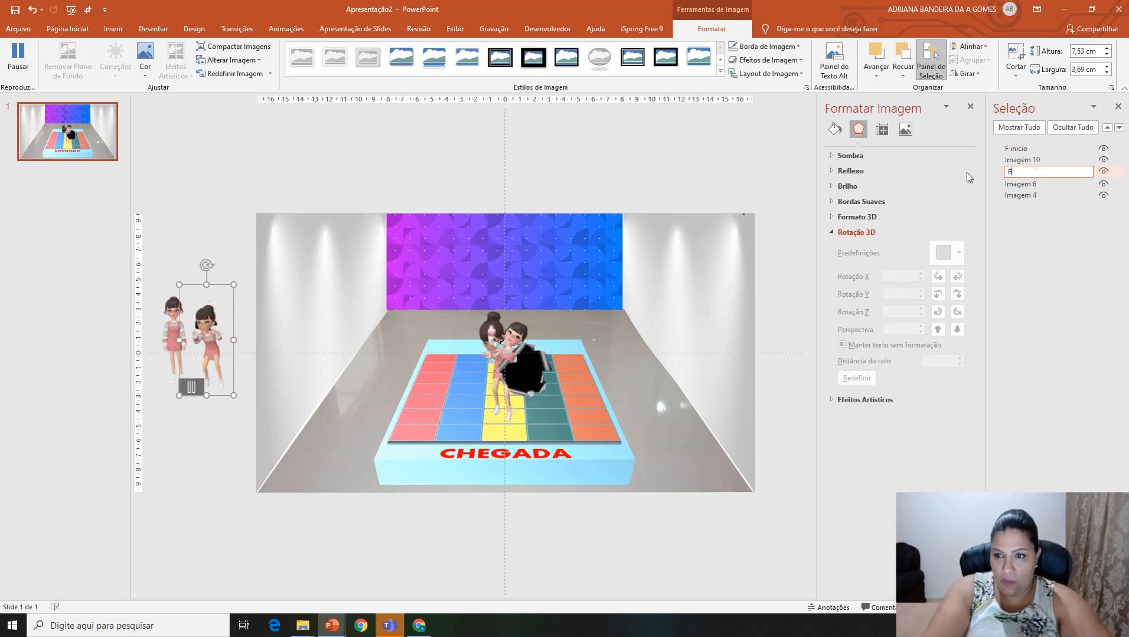
type(" feliz")
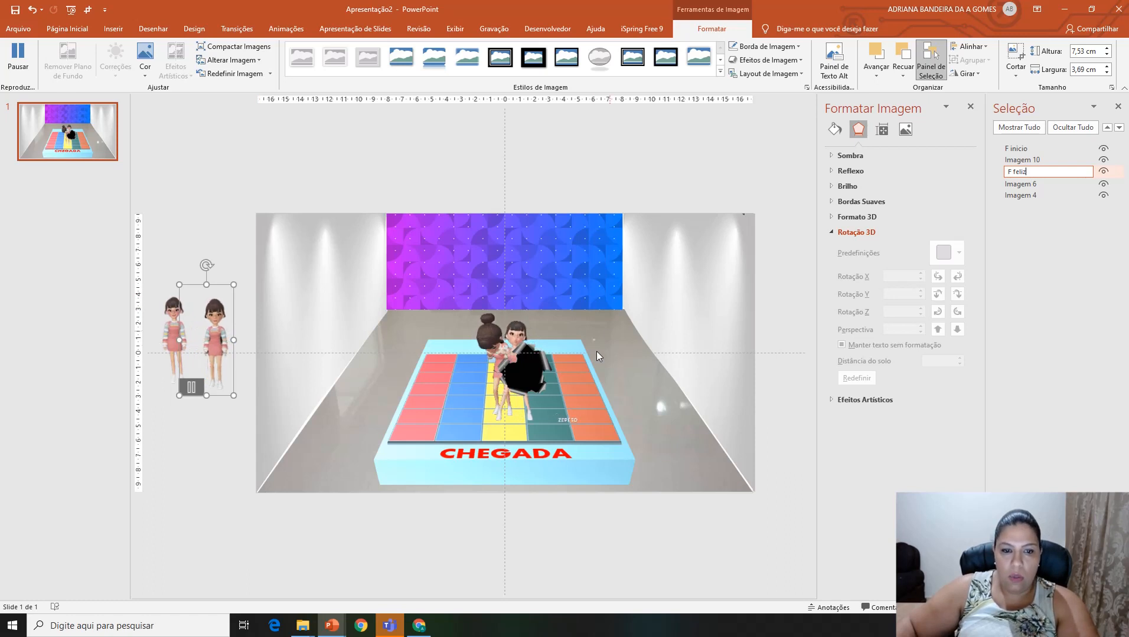
Step: Crop the celebrating girl GIF, reduce it to about 6.8 by 4.32 cm and place it beside F feliz
left_click_drag(513, 337, 303, 331)
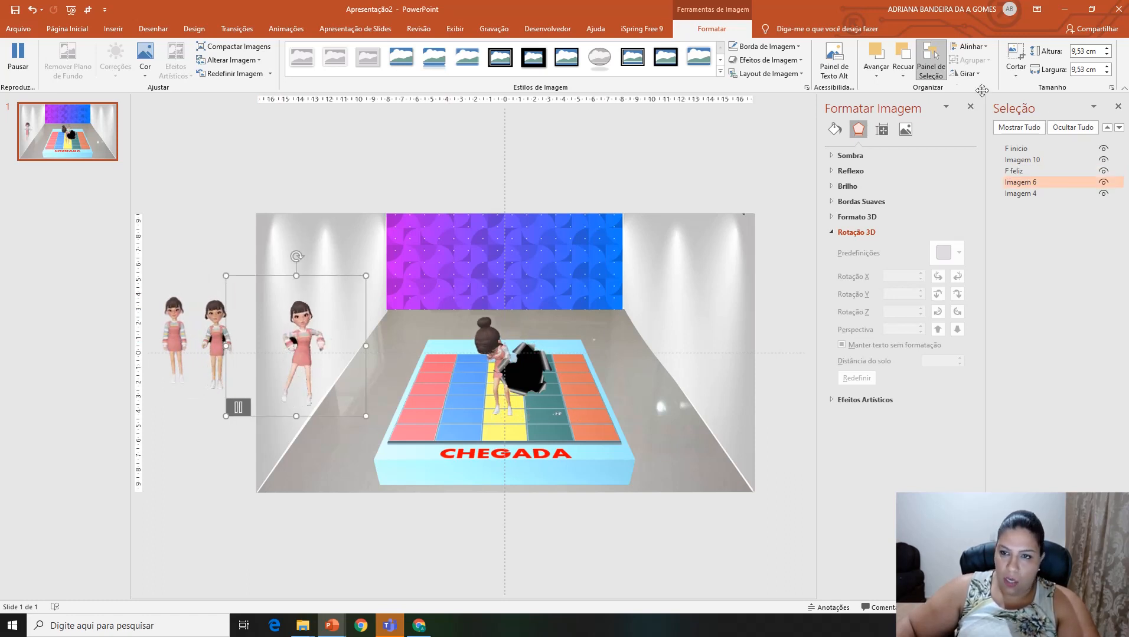
left_click(1015, 53)
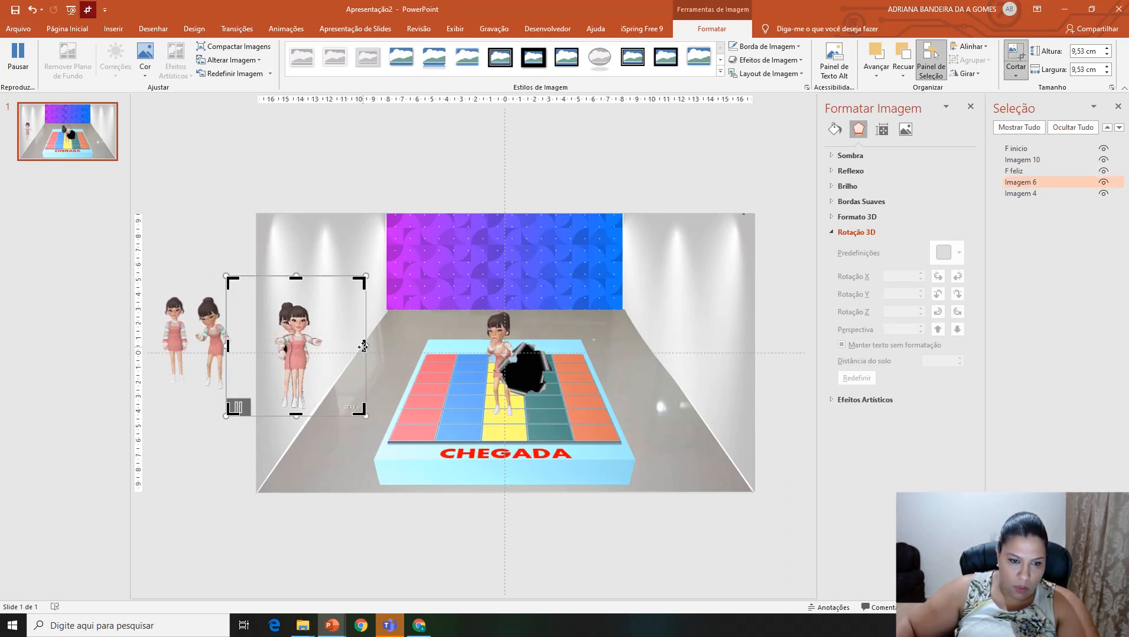
left_click_drag(364, 346, 330, 345)
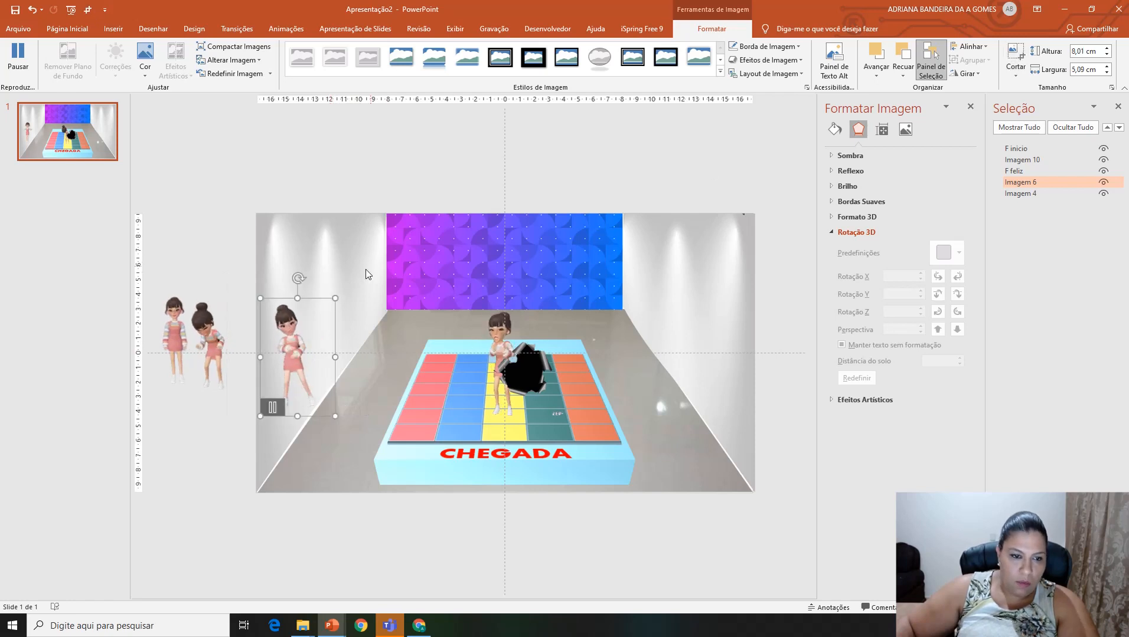
left_click_drag(315, 298, 291, 292)
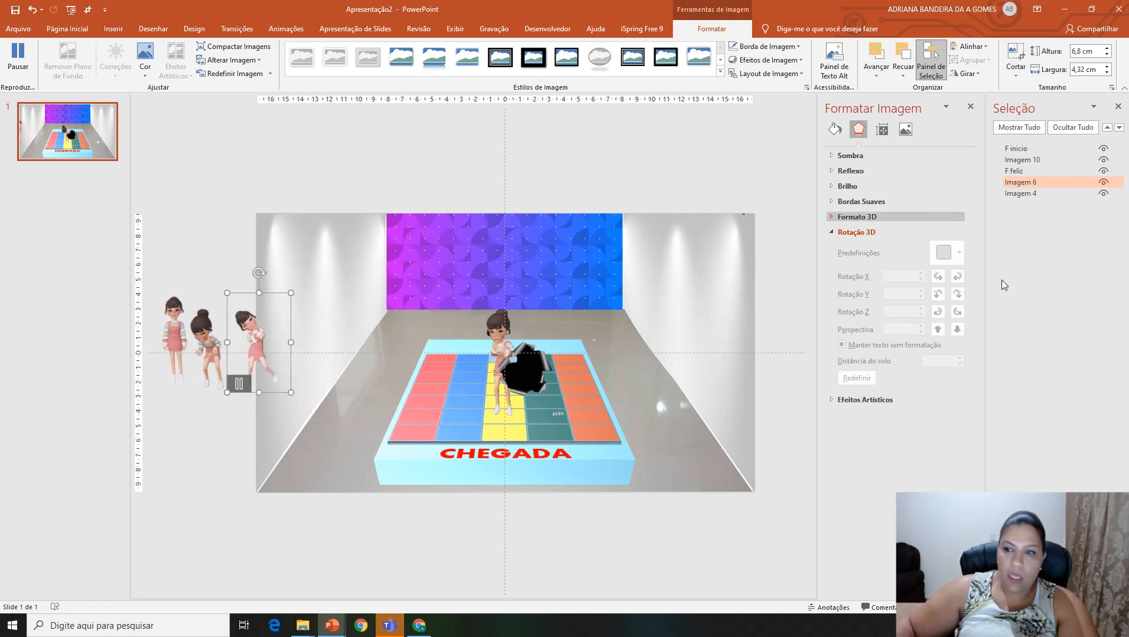
Step: Rename the celebrating girl GIF "F comemoração"
double_click(1039, 182)
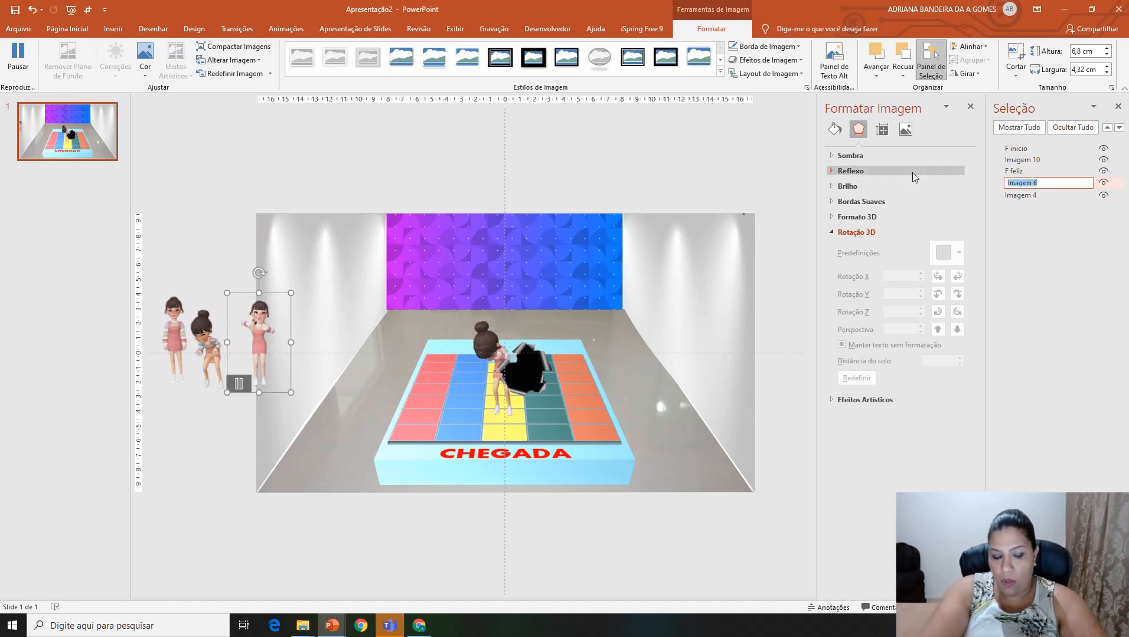
type("F comem")
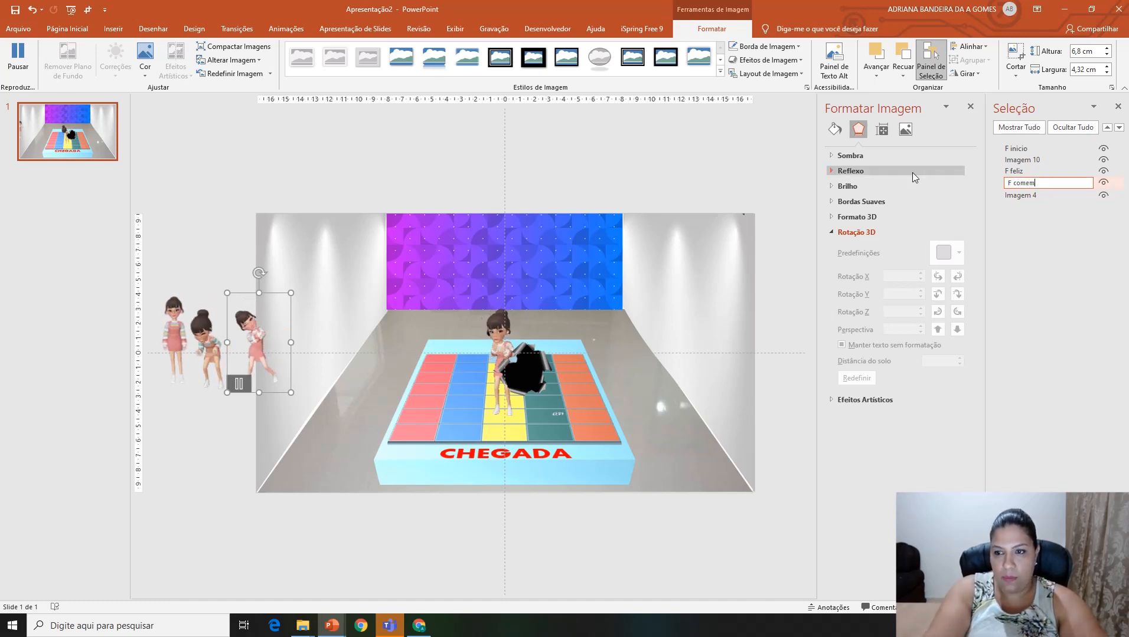
type("oração")
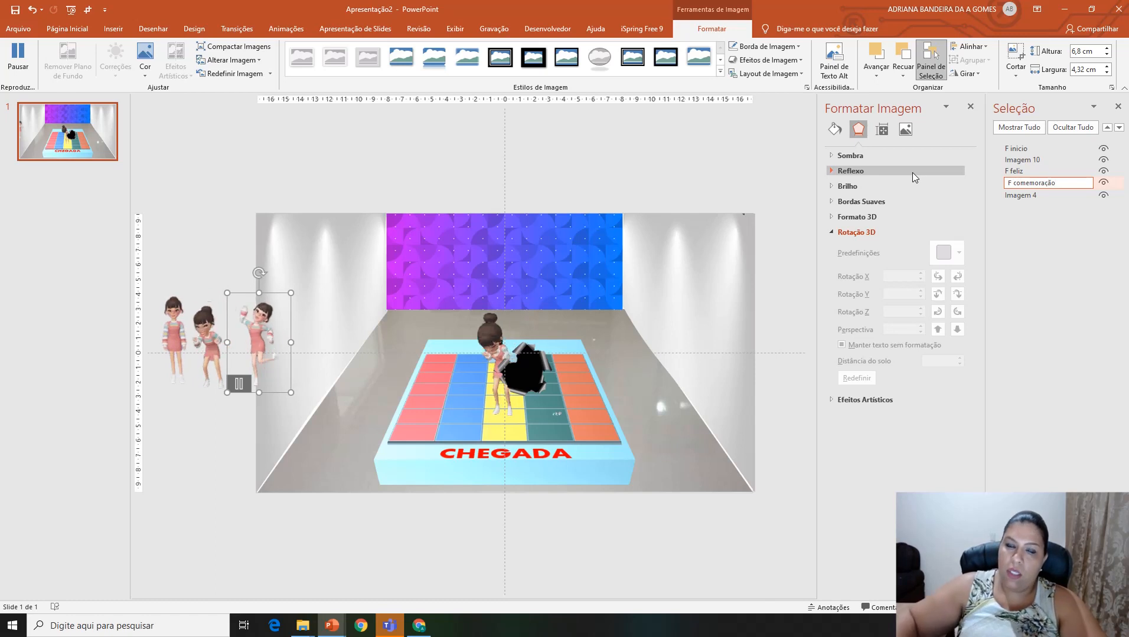
Step: Place the crying girl GIF beside the others, cropped to about 6.24 by 3.06 cm, and rename it "F chorando"
left_click(1021, 193)
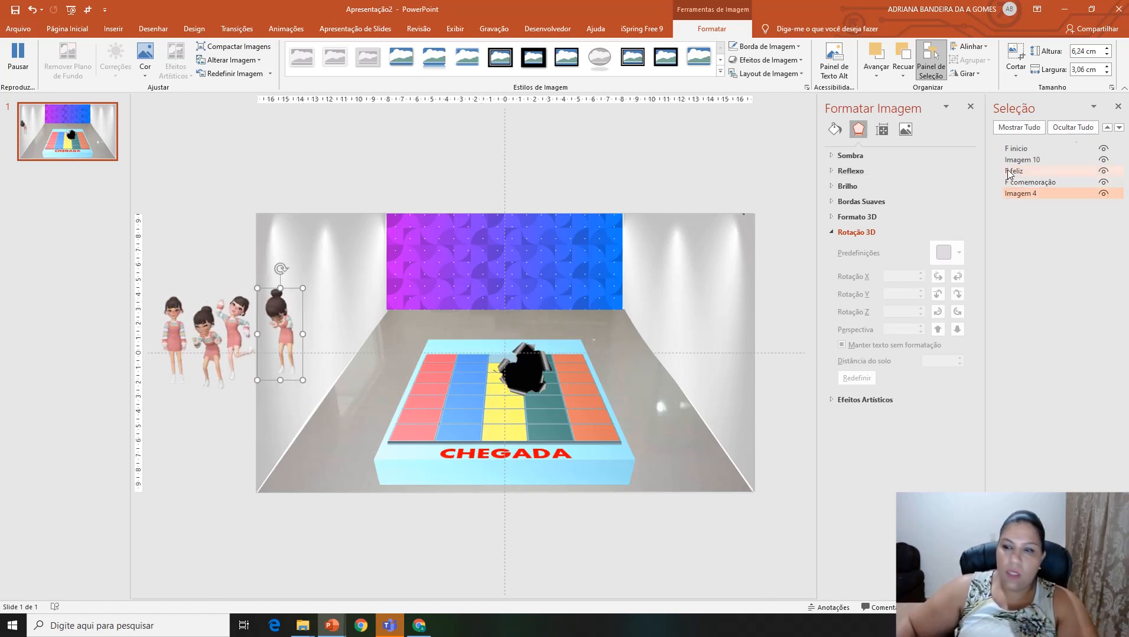
left_click(1033, 195)
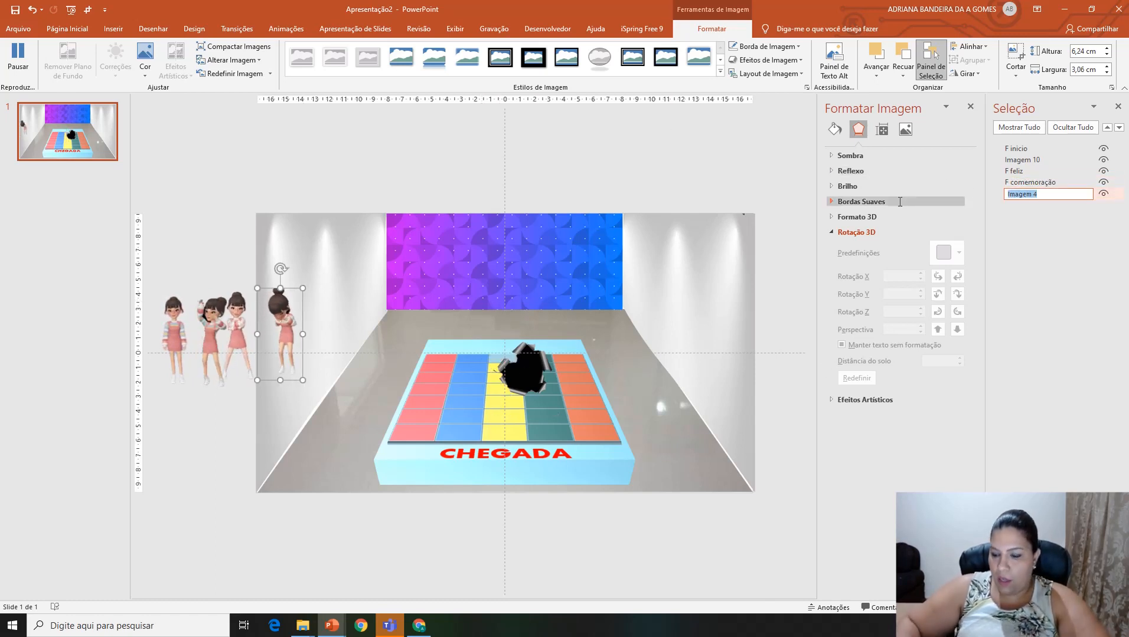
type("F chorando")
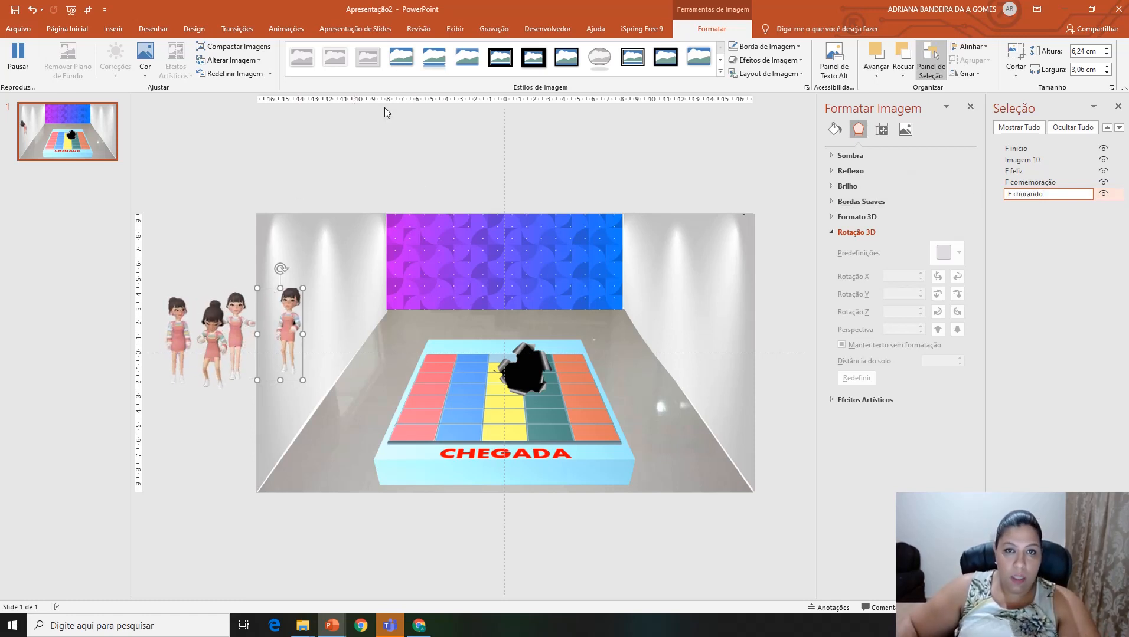
Step: Pause the F feliz and F comemoração GIFs and move F comemoração below the other girls, outside the slide
left_click(206, 341)
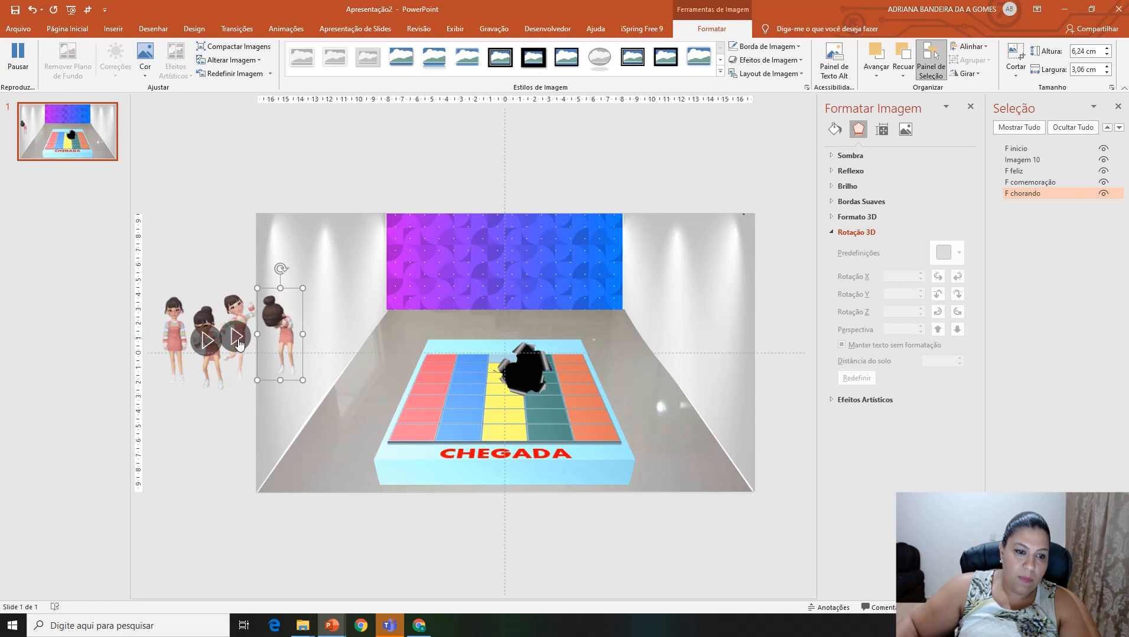
left_click_drag(237, 304, 236, 325)
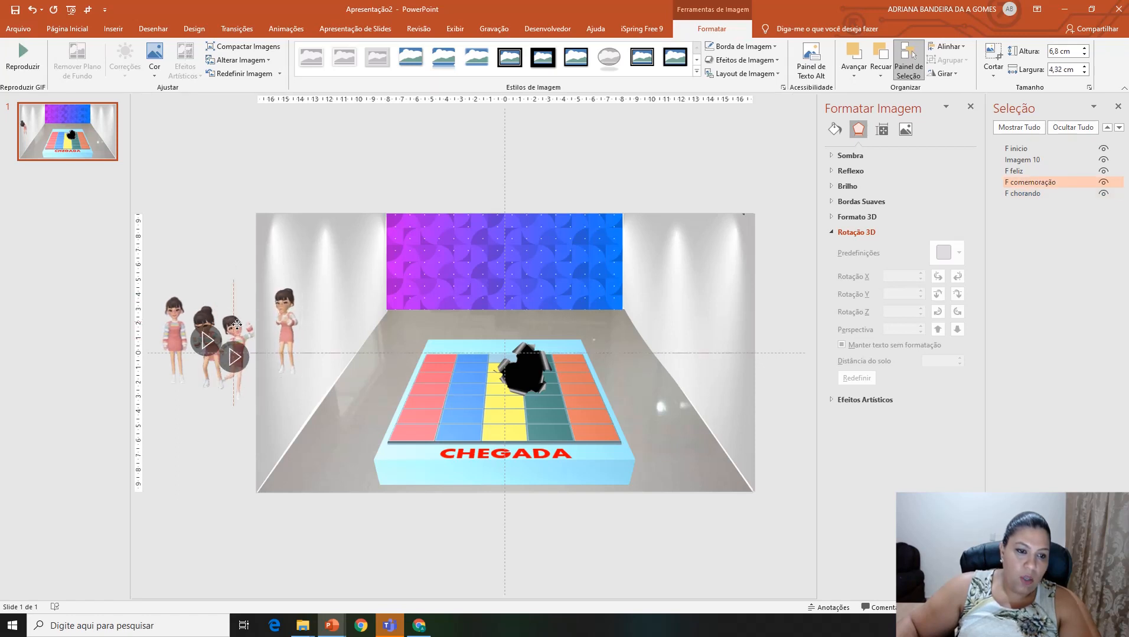
left_click_drag(215, 422, 172, 445)
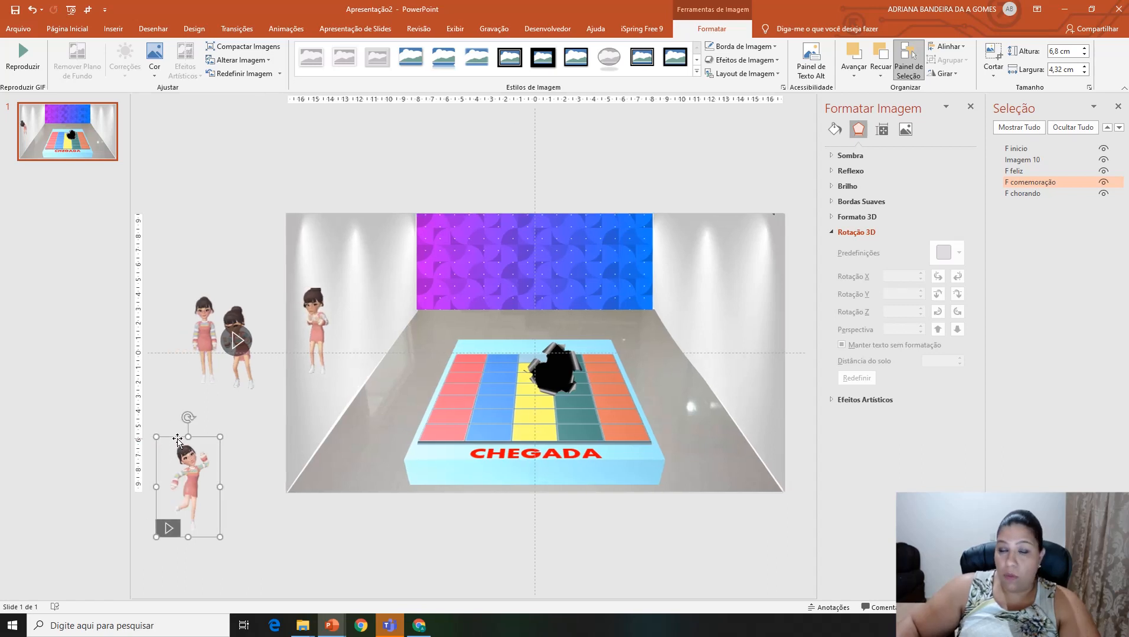
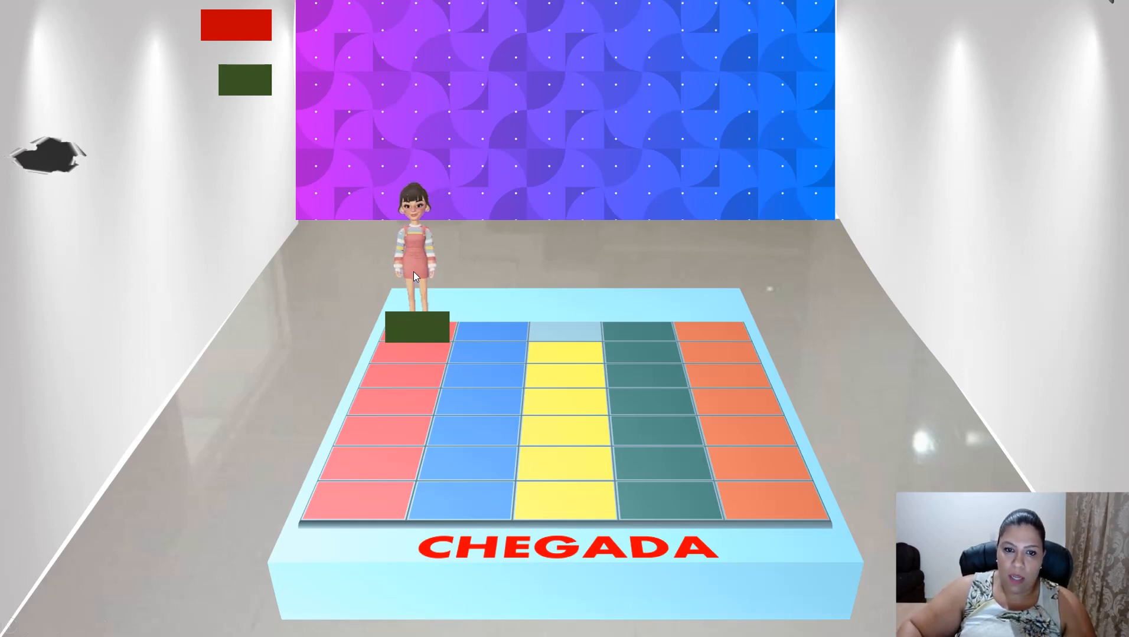
Step: Move the F inicio girl off the board to the right wall and add a Desaparecer exit animation to her
key("Escape")
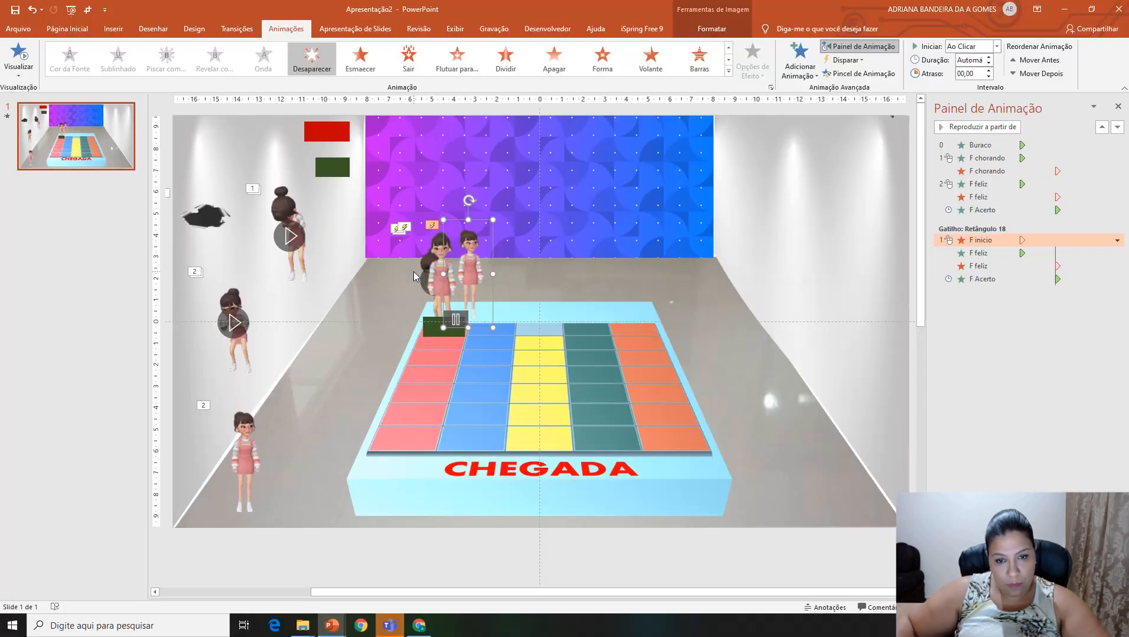
left_click_drag(486, 262, 800, 211)
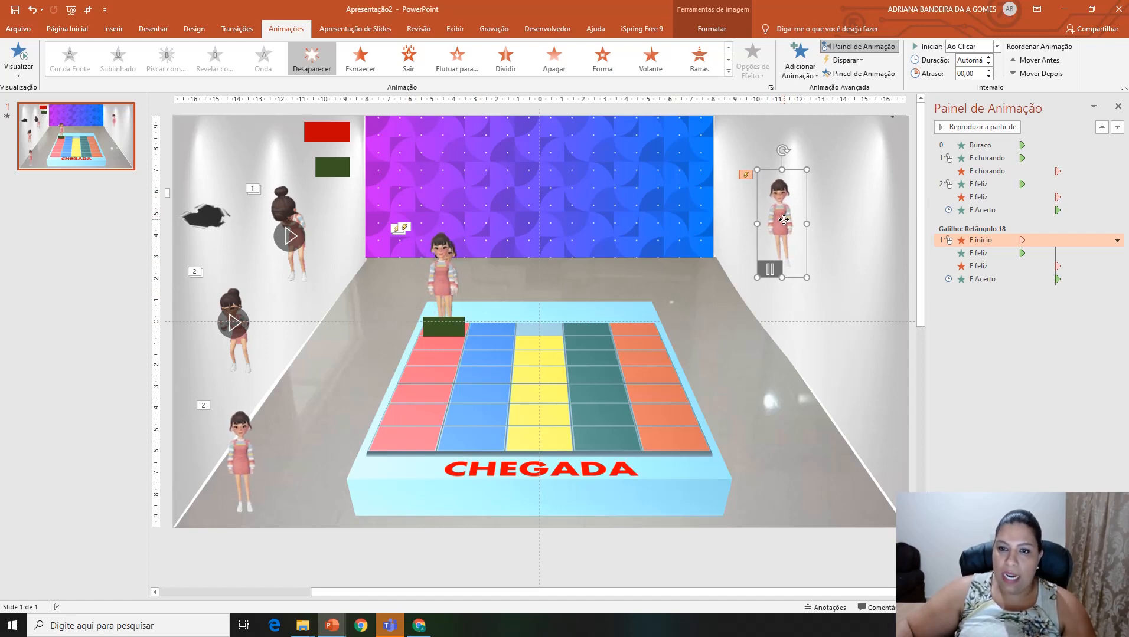
left_click(799, 62)
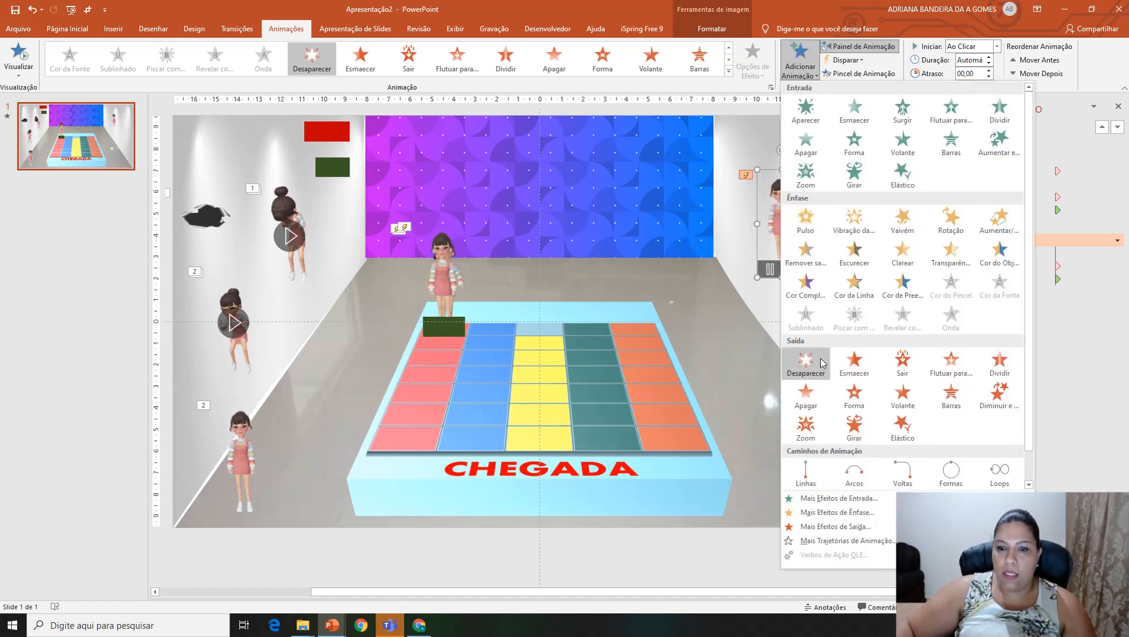
left_click(822, 363)
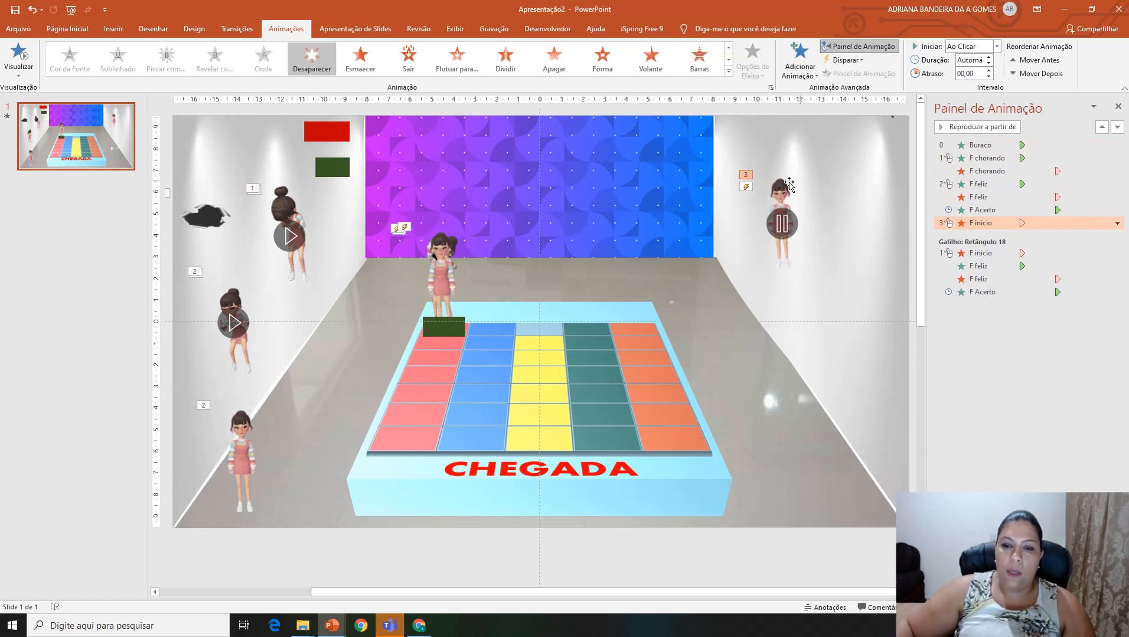
Step: Duplicate the Buraco hole, place a smaller copy on the first blue square and shrink the original on the wall
left_click(208, 220)
key("ctrl+d")
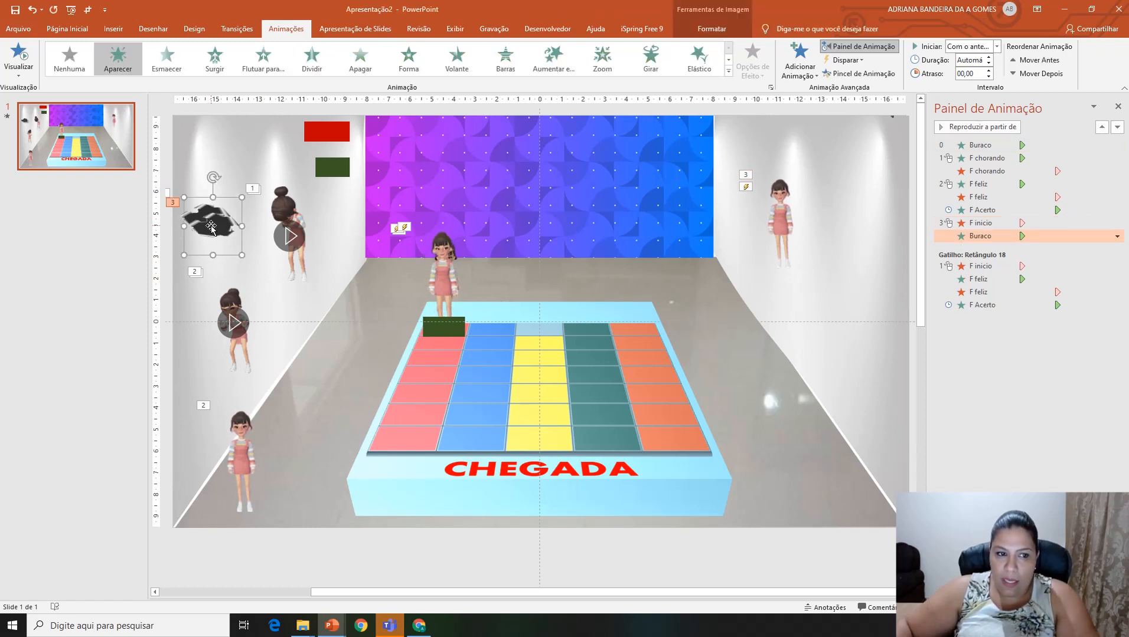
left_click_drag(211, 232, 493, 329)
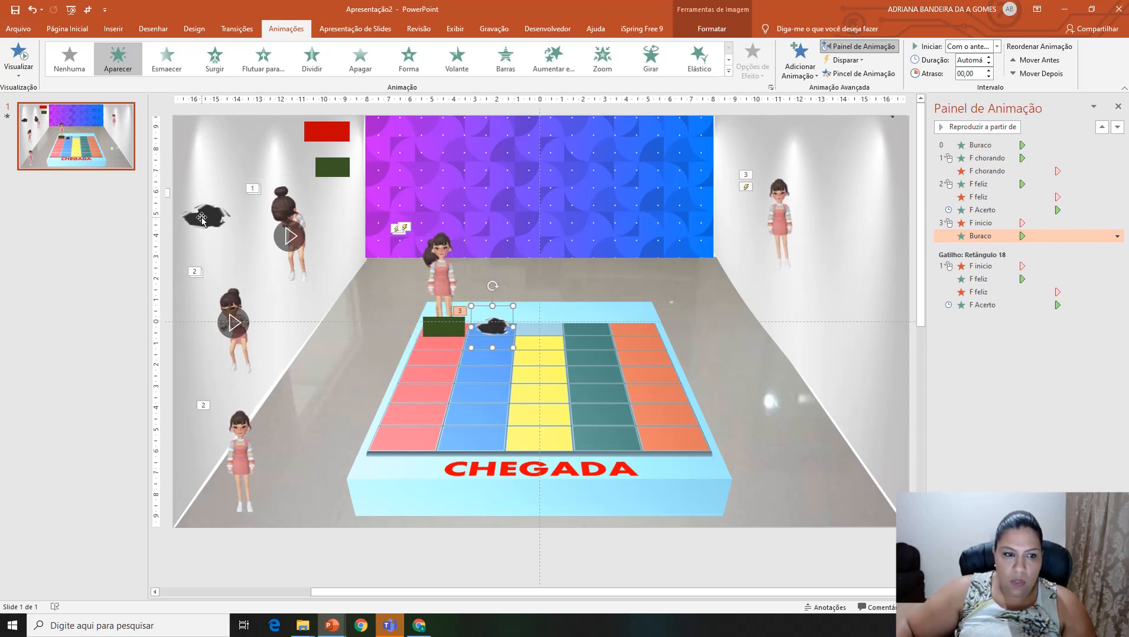
left_click(223, 207)
left_click_drag(233, 185, 217, 205)
left_click(493, 328)
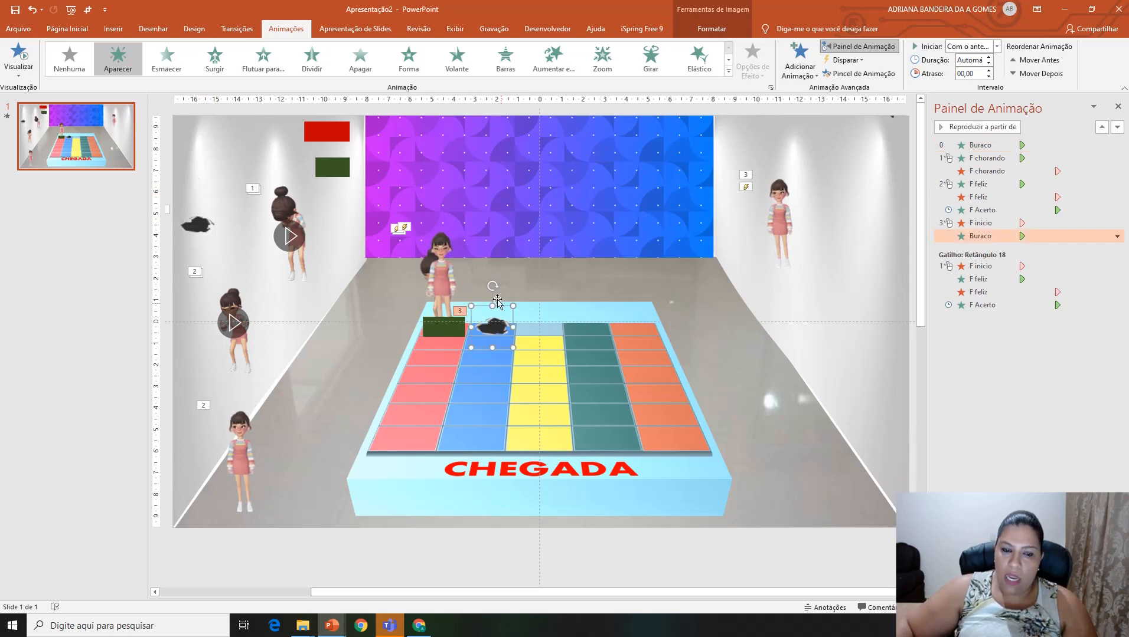
Step: Duplicate the F chorando girl and stand the copy over the hole on the first blue square
left_click(300, 274)
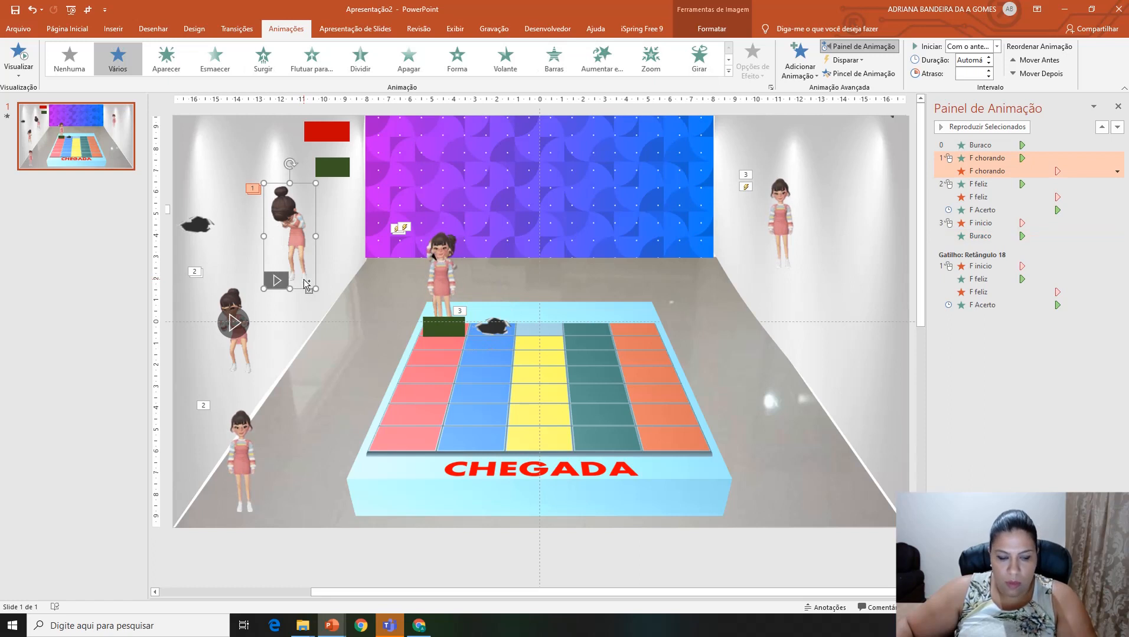
key("ctrl+d")
left_click_drag(311, 274, 496, 310)
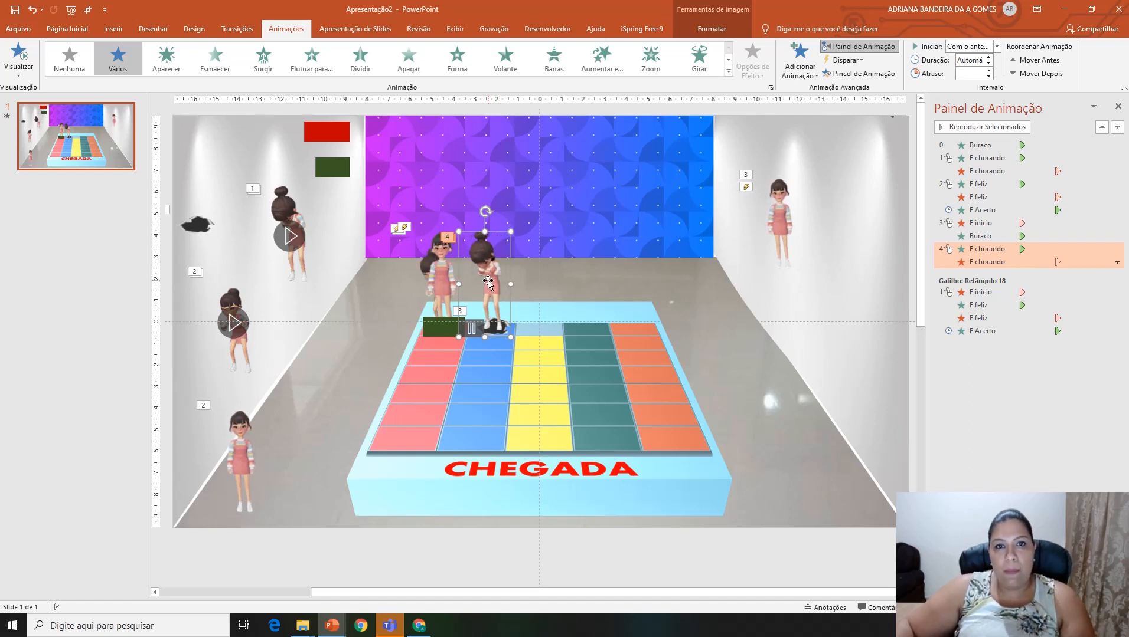
Step: Add an Aparecer entrance animation to the F inicio girl
left_click(781, 192)
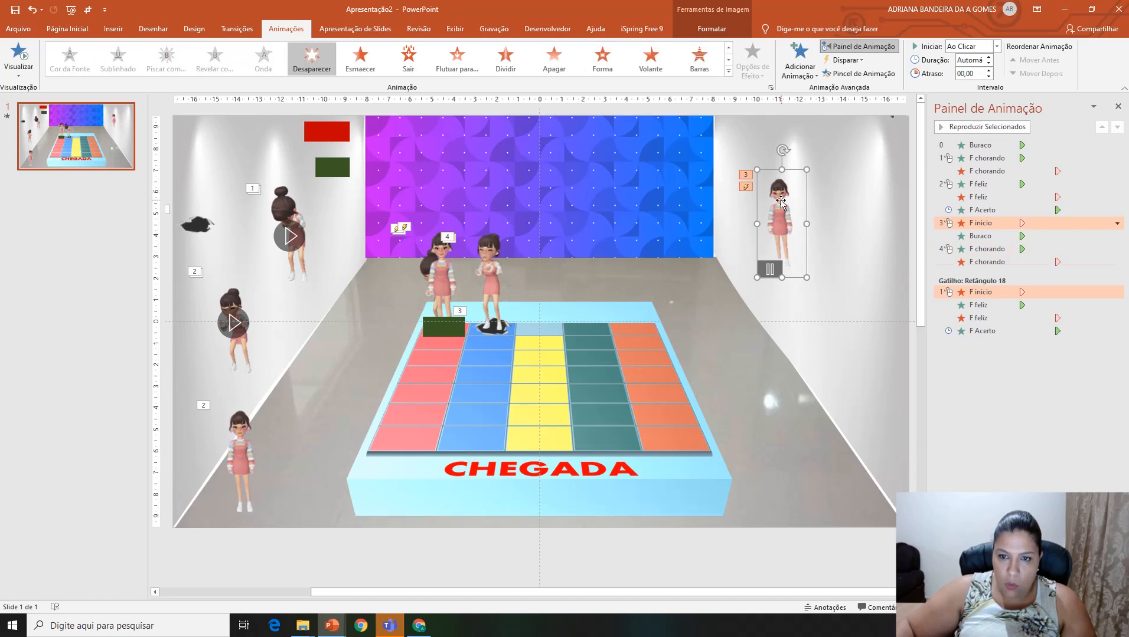
left_click(799, 64)
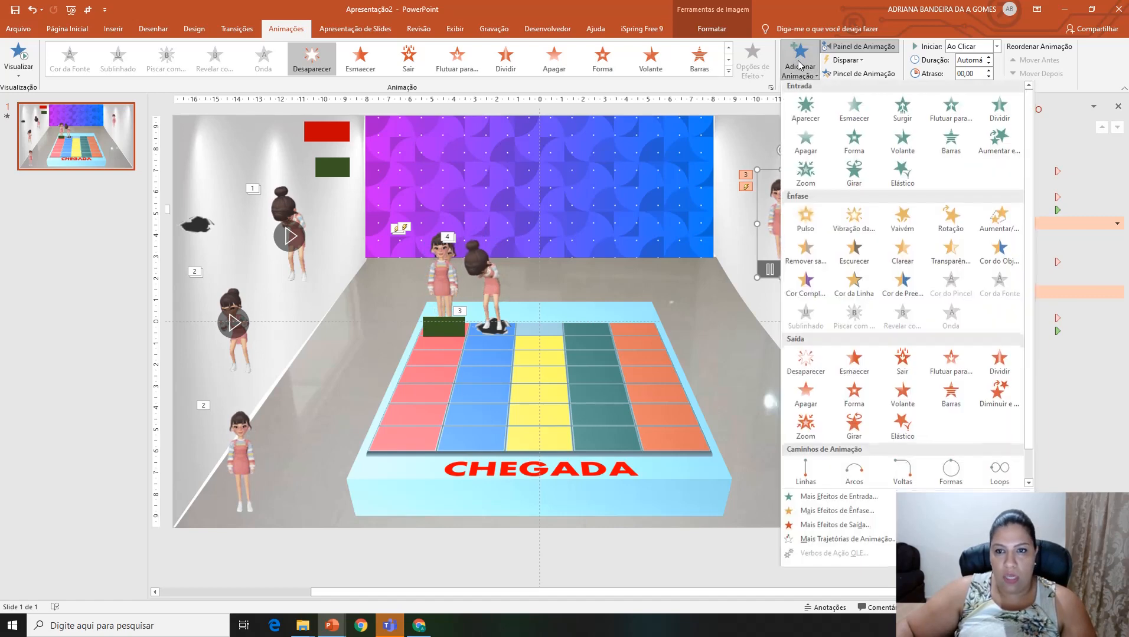
left_click(806, 111)
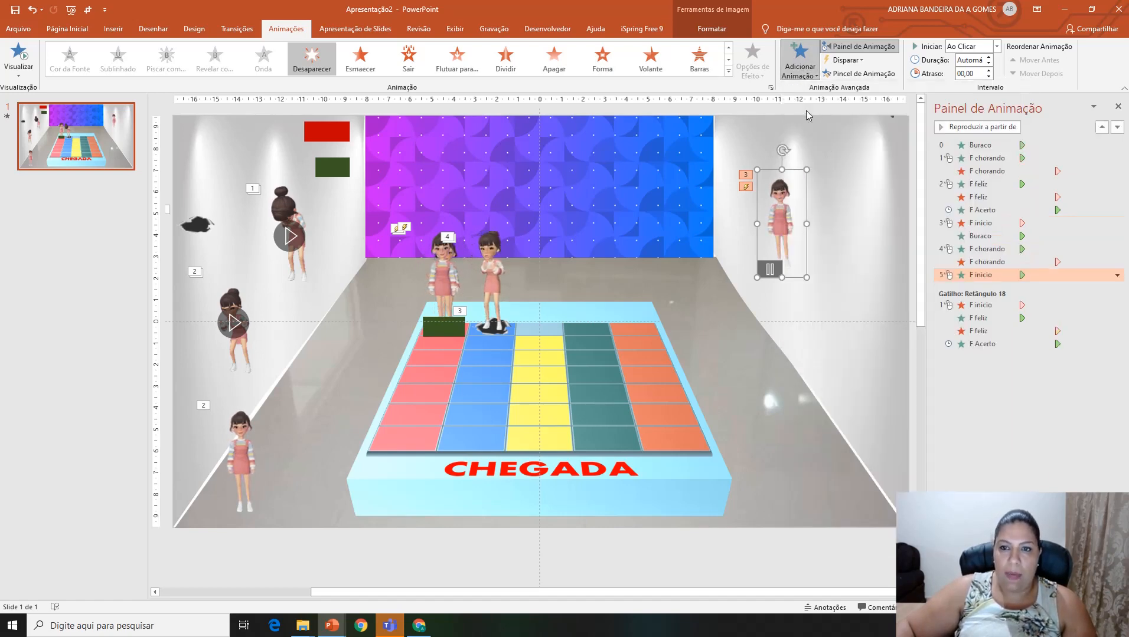
Step: Narrow the red rectangle on the wall and place a duplicate of it over the hole on the first blue square
left_click(334, 131)
left_click_drag(351, 130, 393, 241)
key("ctrl+d")
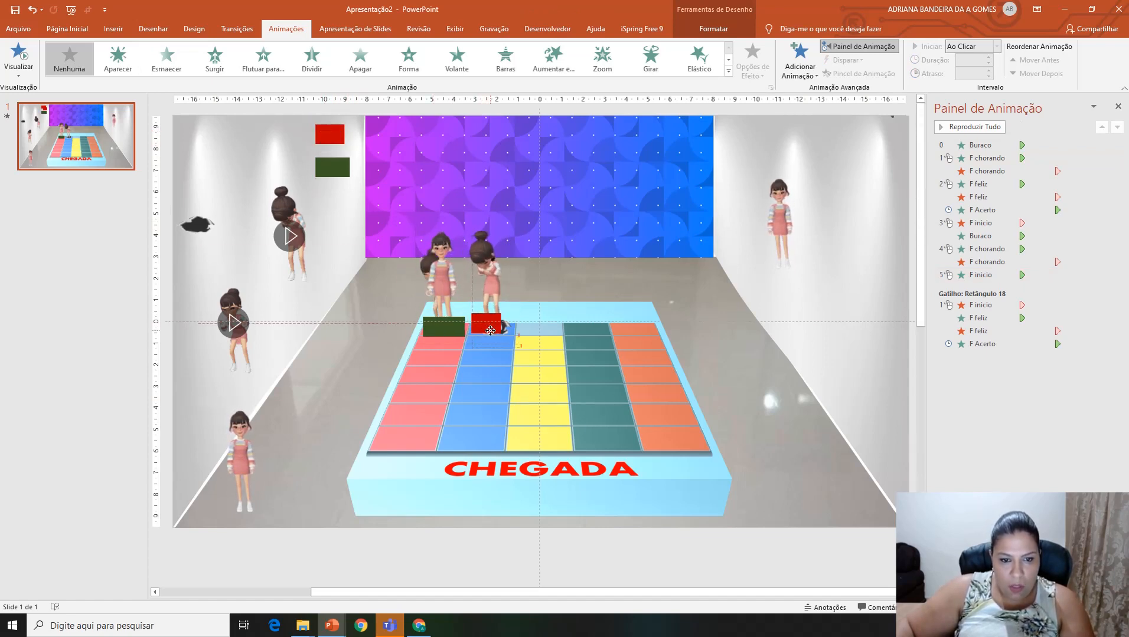
left_click_drag(491, 332, 494, 331)
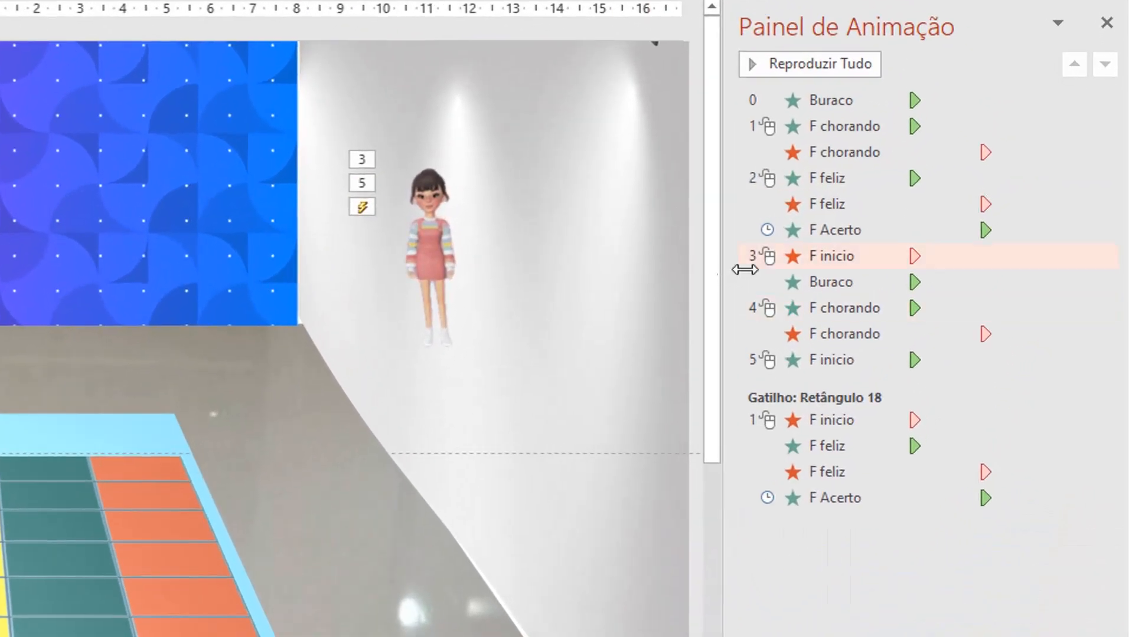
Step: Set the new F chorando entrance to start with the previous animation and the F inicio entrance to start after the previous one
left_click(827, 257)
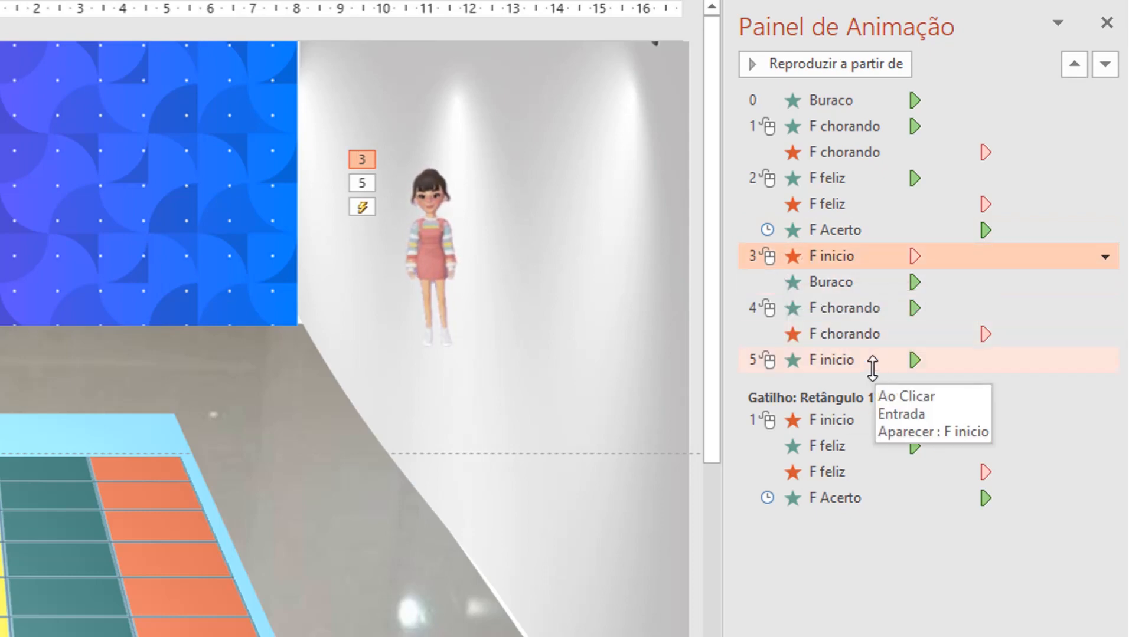
left_click(838, 309)
right_click(839, 310)
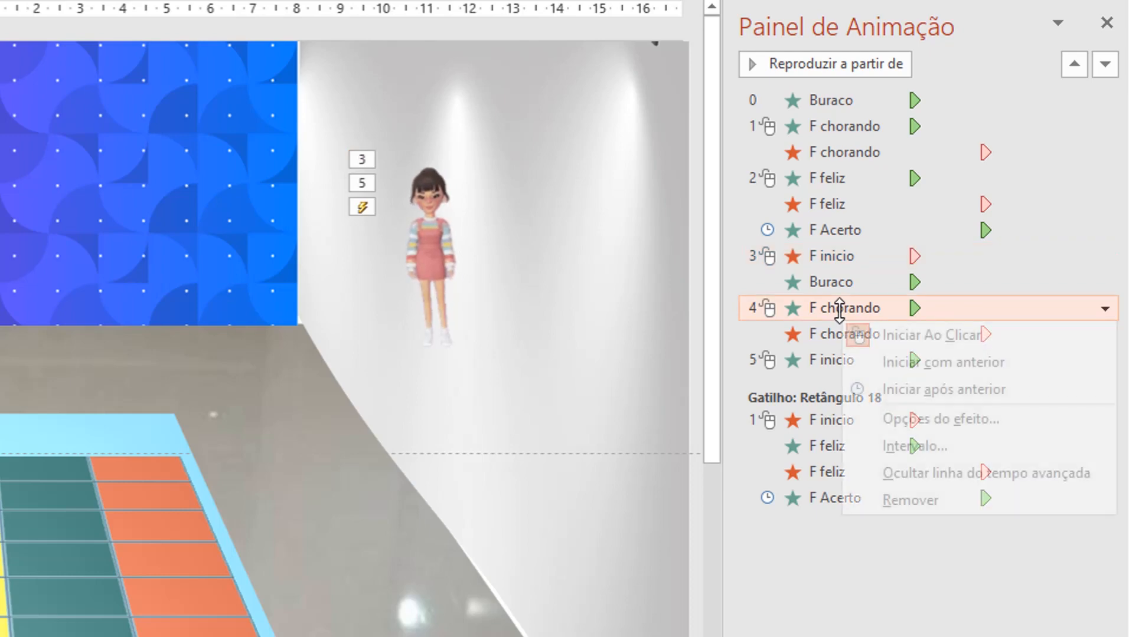
left_click(909, 366)
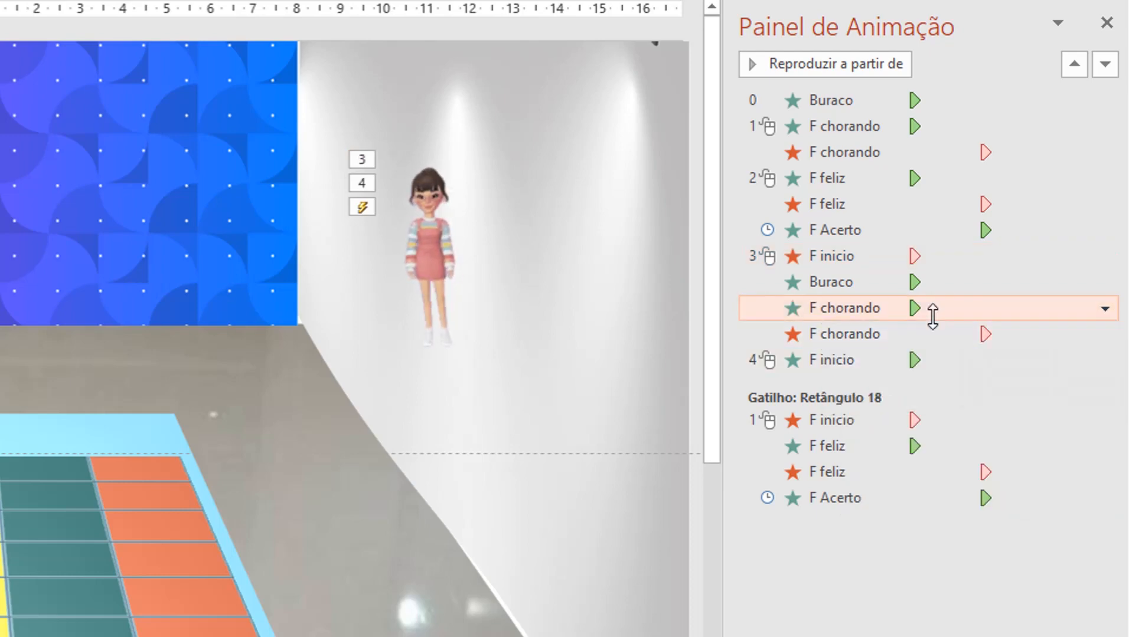
left_click(826, 360)
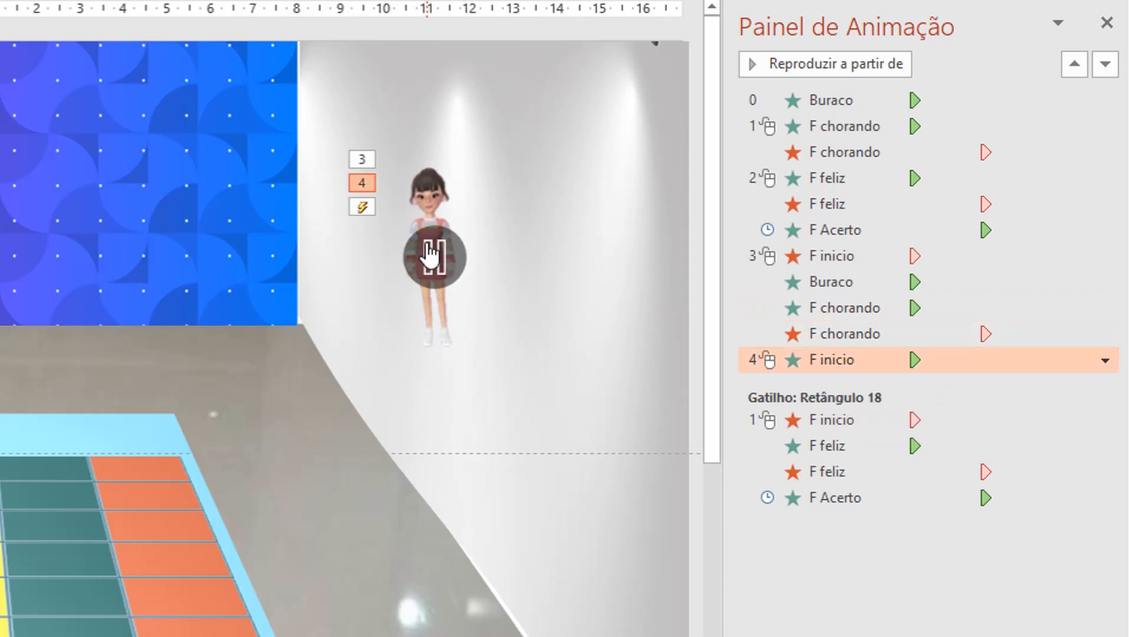
right_click(830, 361)
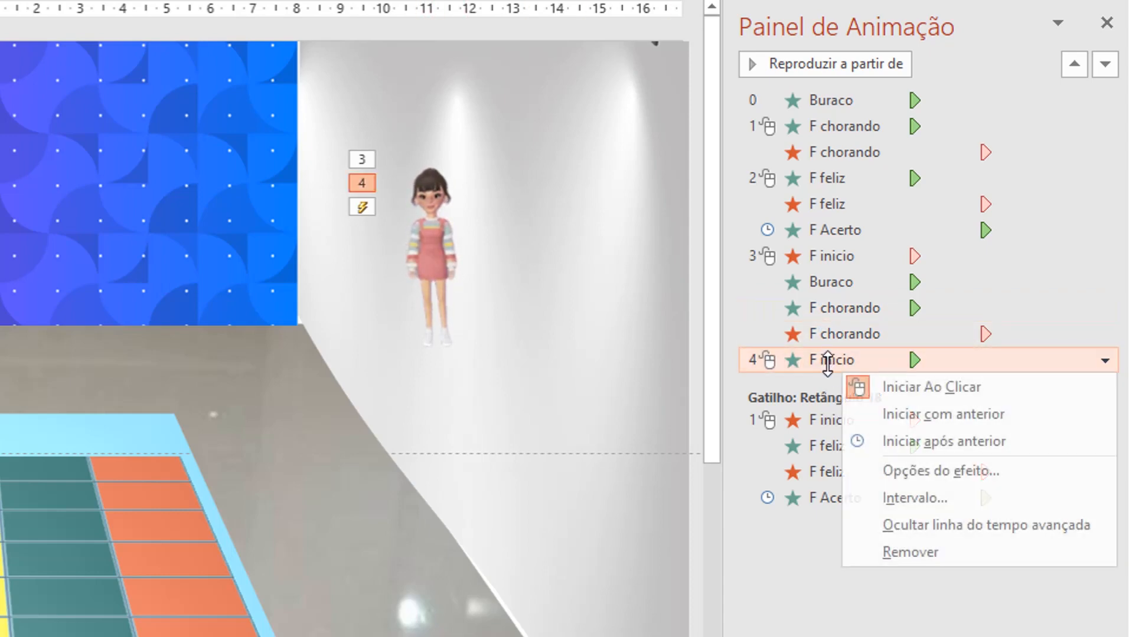
left_click(944, 437)
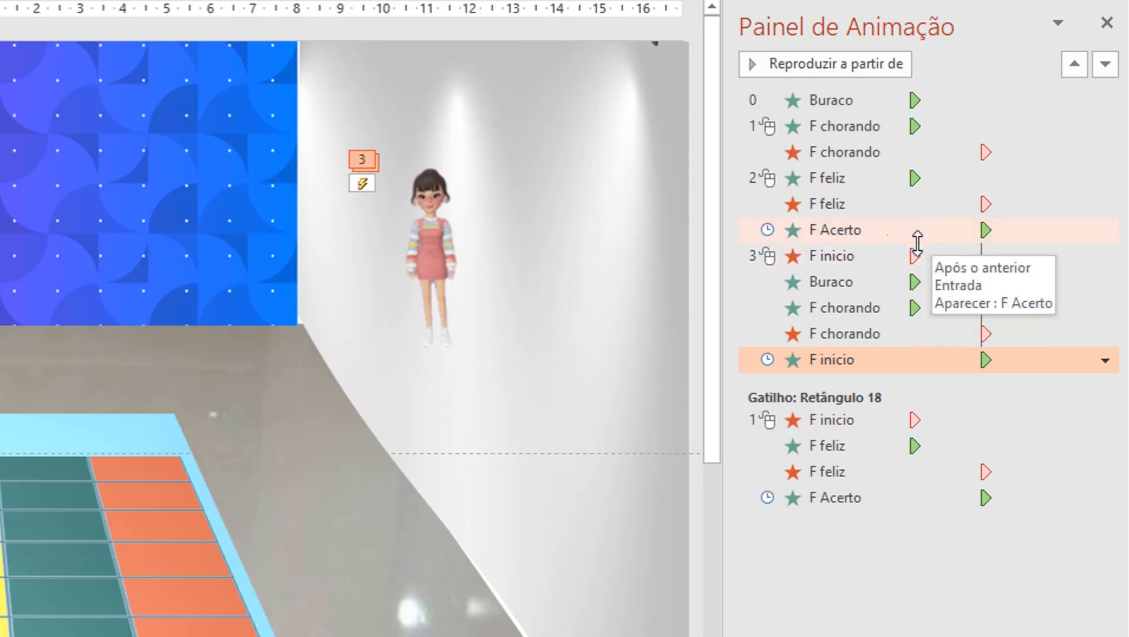
Step: Set the five-effect sequence from F inicio's exit to her reappearance, including Buraco and F chorando, to trigger on clicking Retângulo 21
left_click(832, 283)
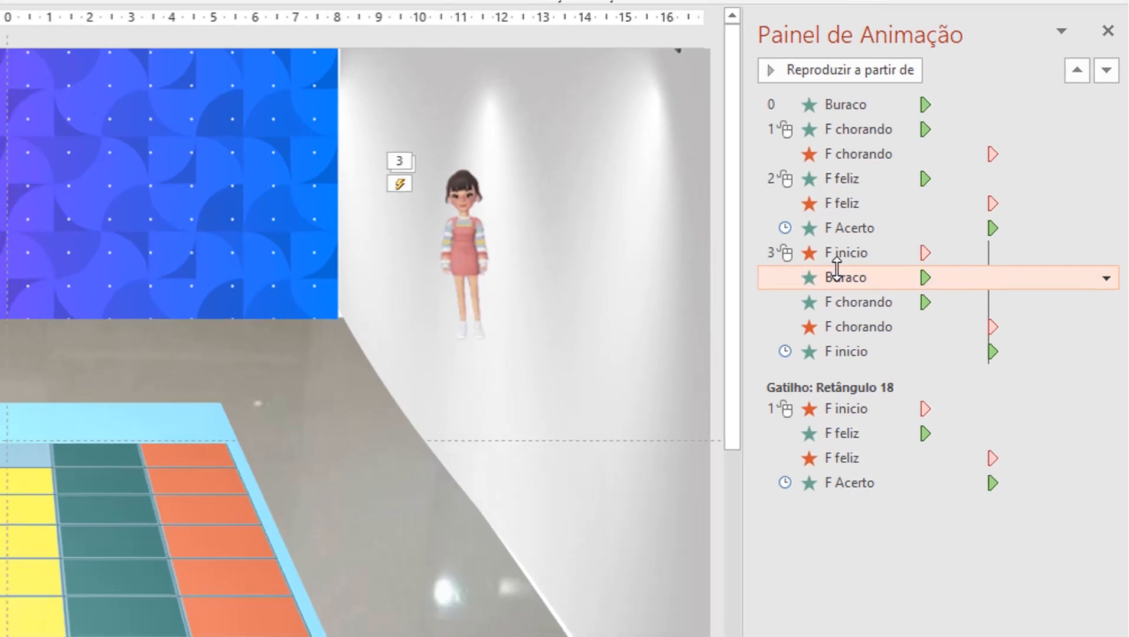
left_click(825, 257)
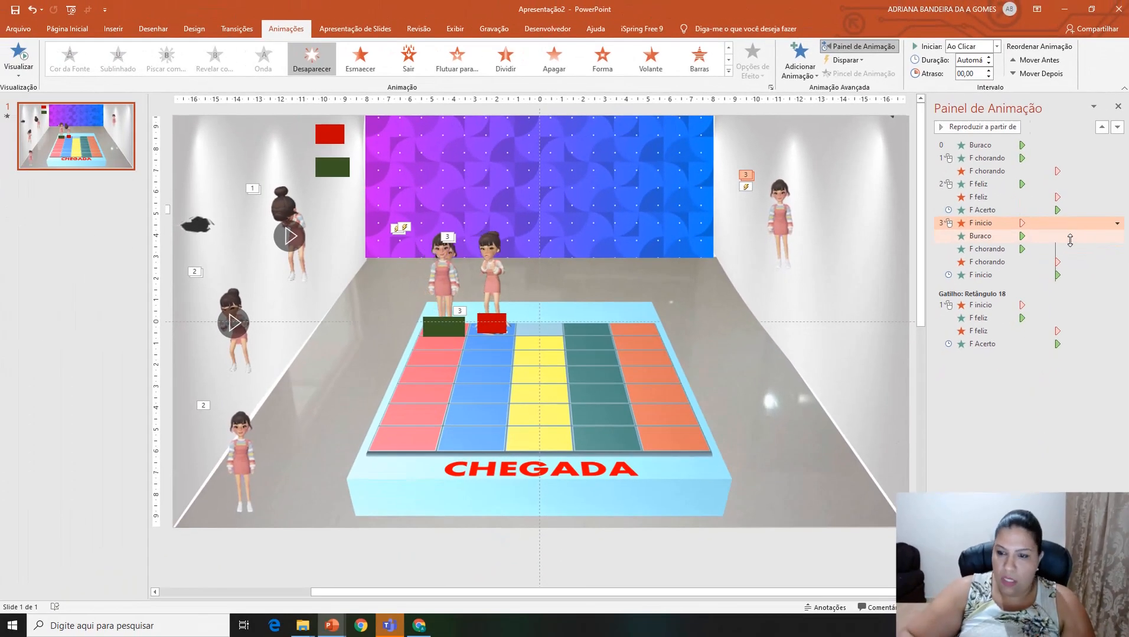
key("shift+Down")
key("shift+Down")
key("shift+Down")
key("shift+Down")
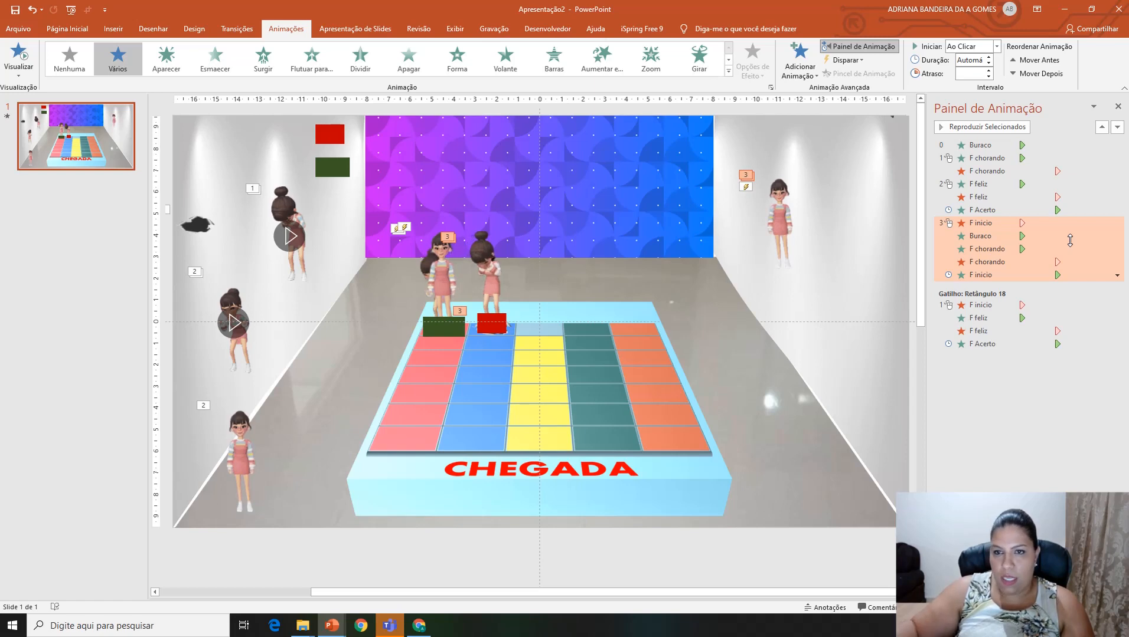
left_click(850, 61)
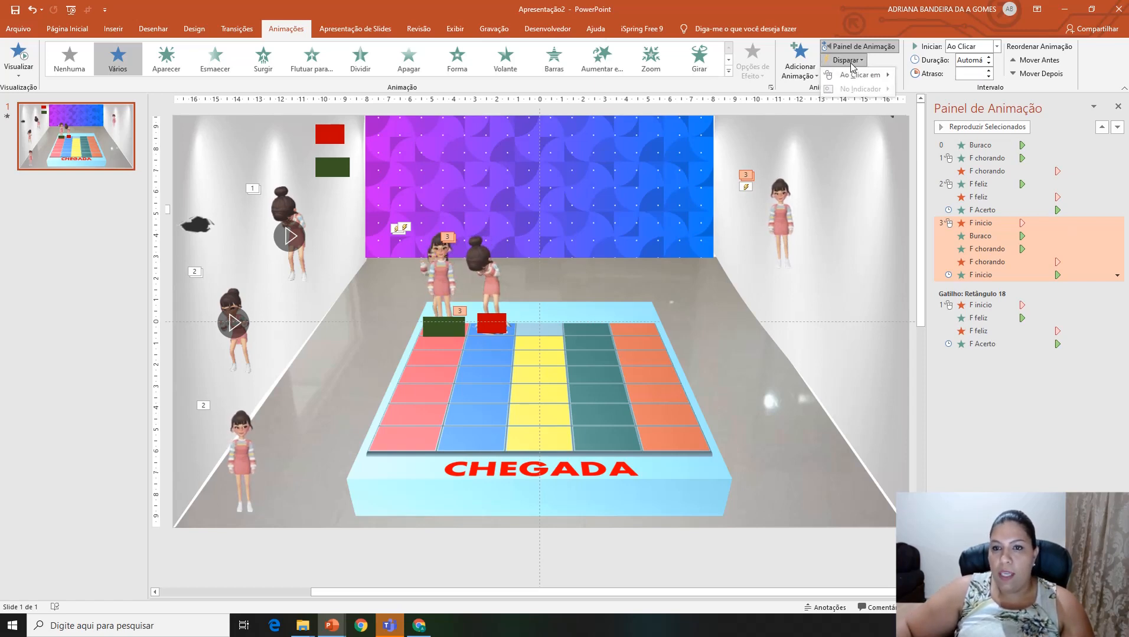
mouse_move(862, 75)
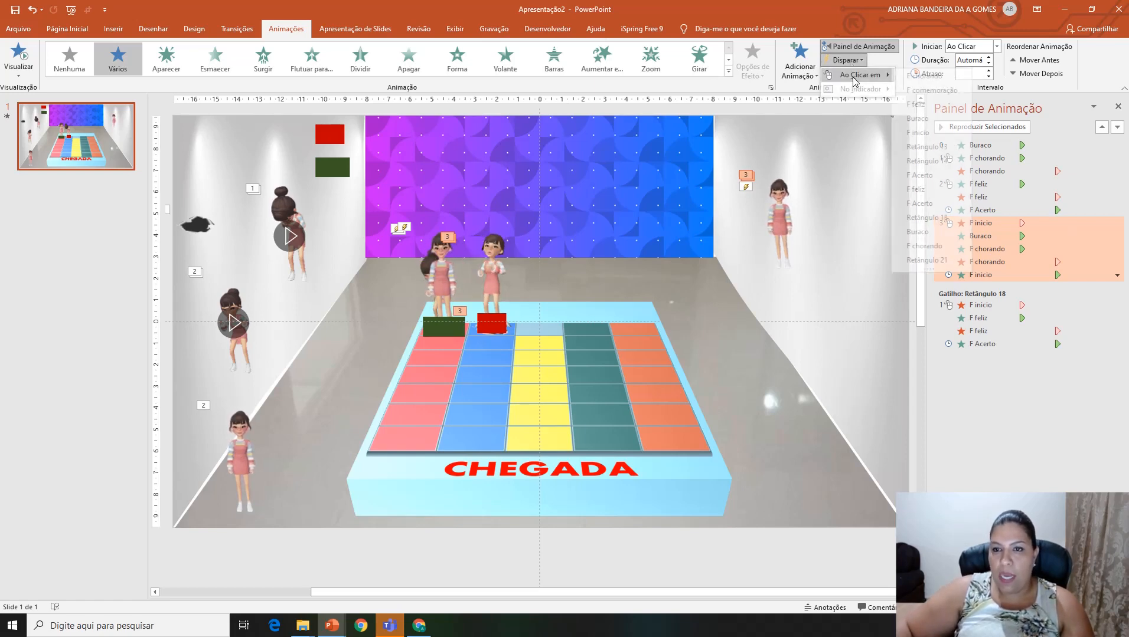
left_click(940, 265)
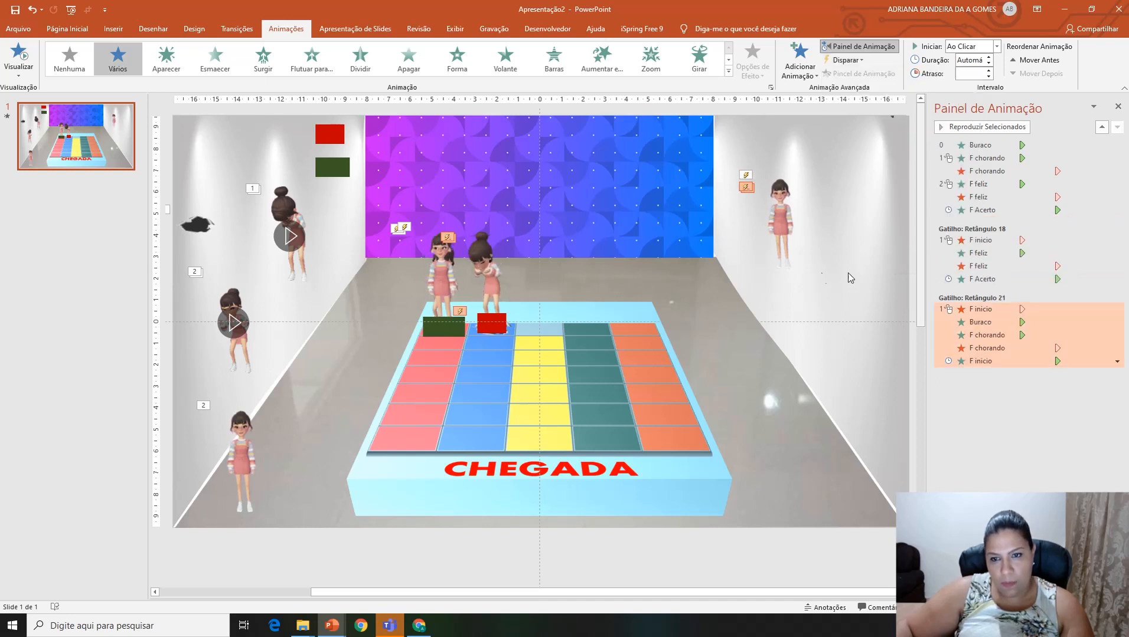
Step: Move the F inicio girl in front of the patterned back wall and test the green and red board rectangles in the slide show
left_click_drag(781, 190, 524, 193)
key("shift+F5")
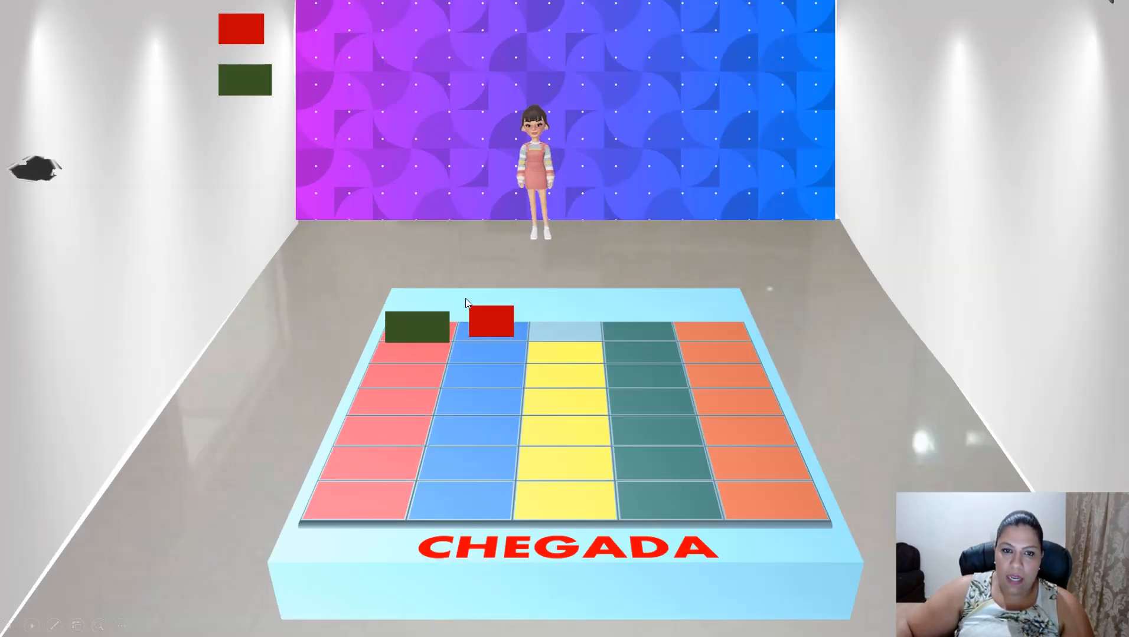
left_click(418, 329)
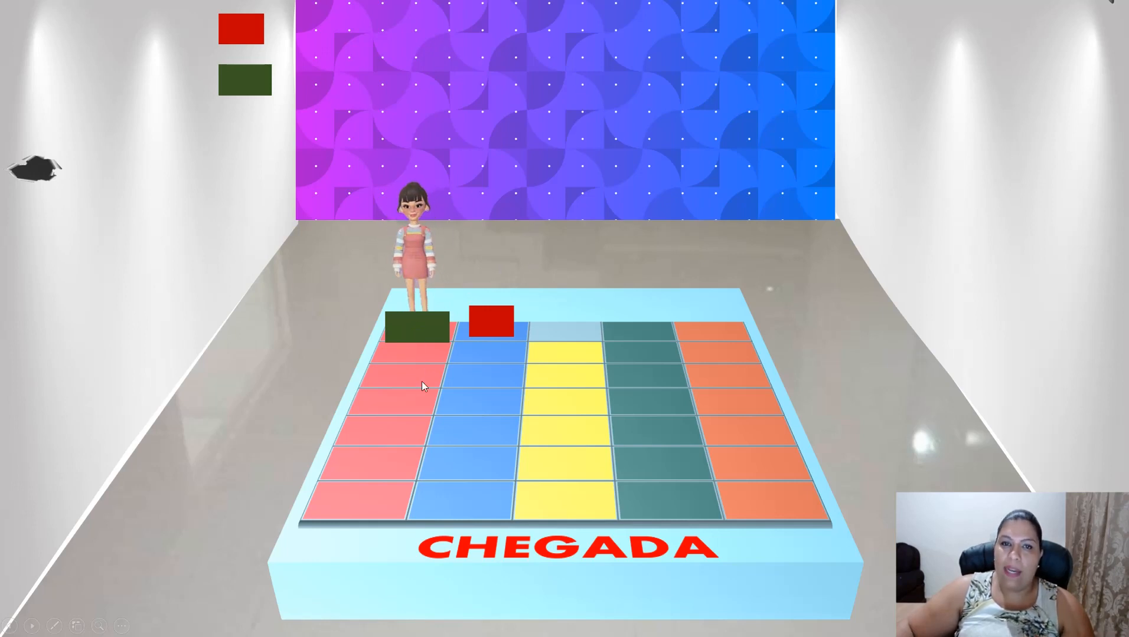
left_click(489, 322)
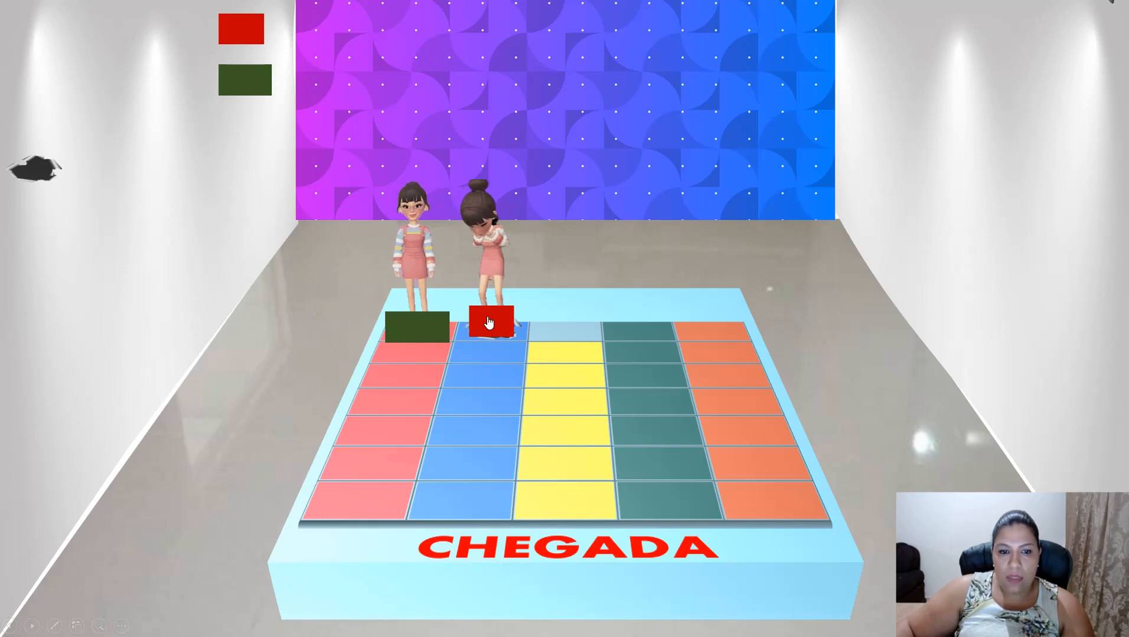
key("Escape")
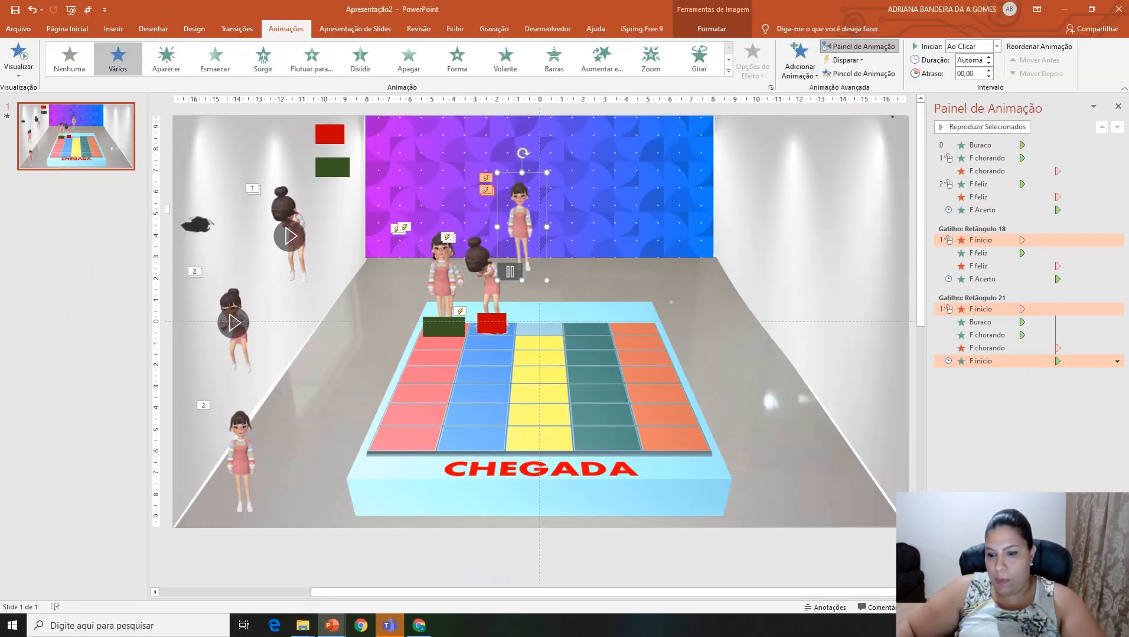
Step: Replay the slide show to test the red rectangle's trigger on its own, and select the green board rectangle back in the editor
key("F5")
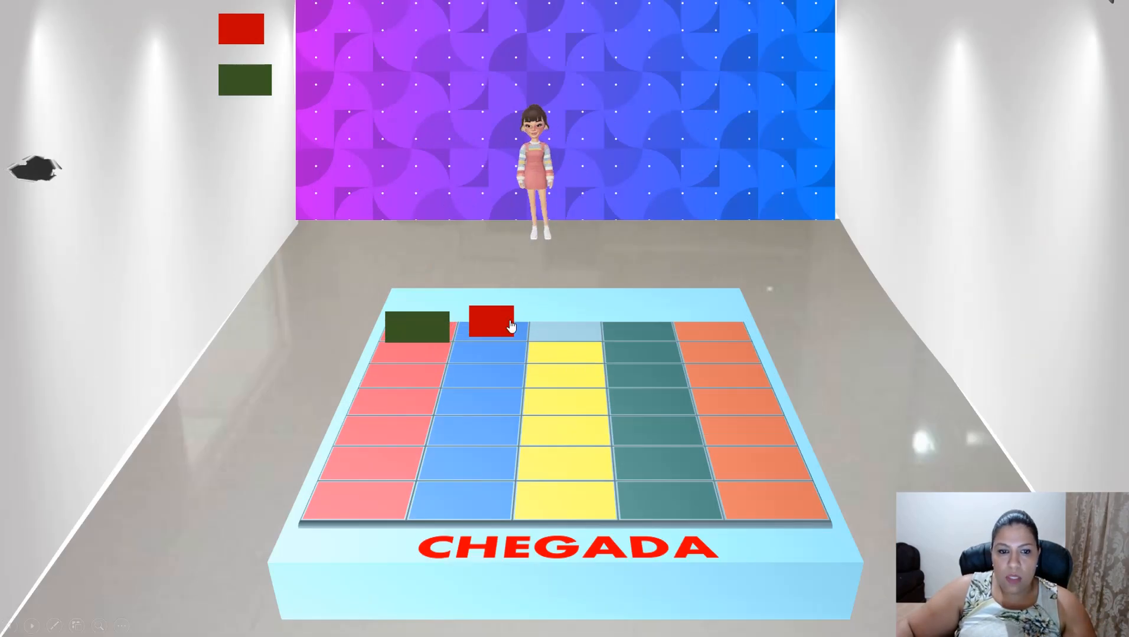
left_click(491, 326)
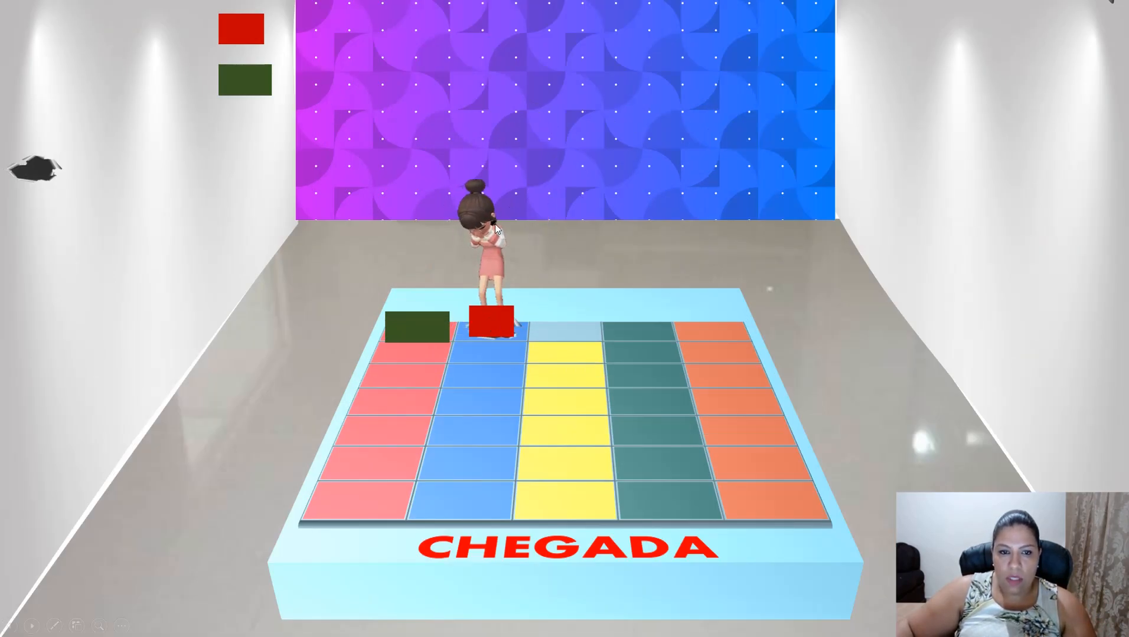
left_click(487, 317)
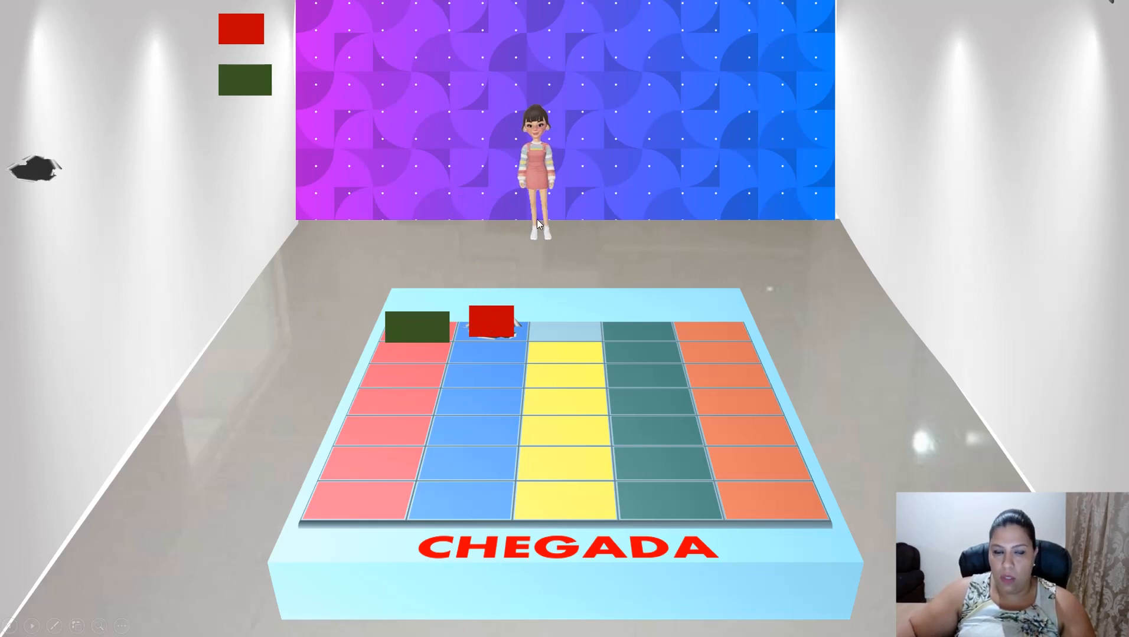
key("Escape")
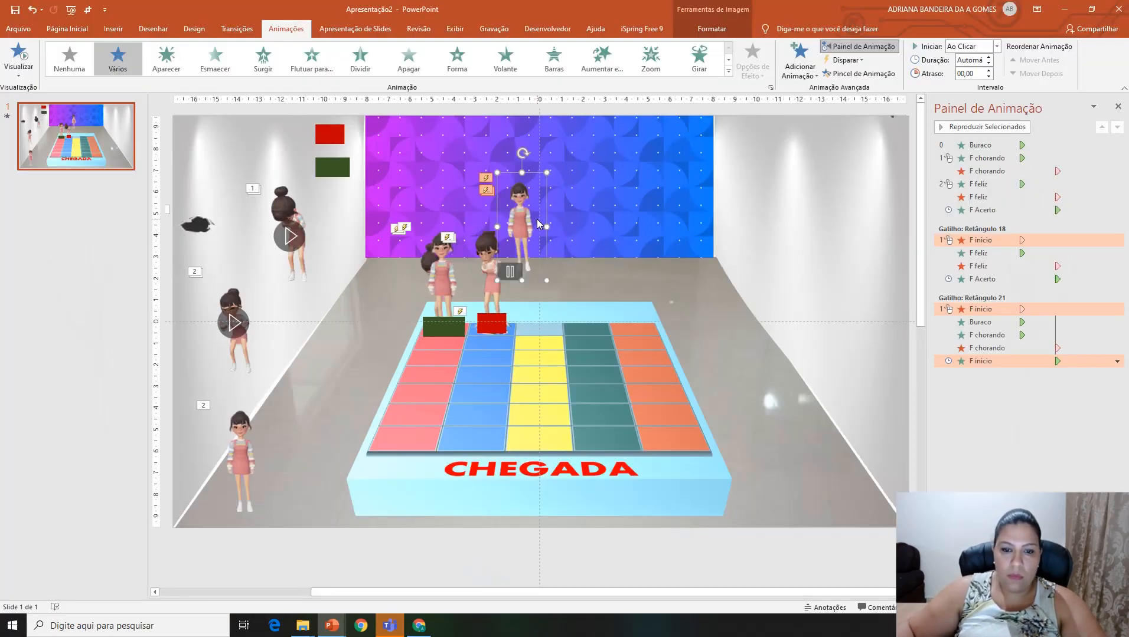
left_click(439, 325)
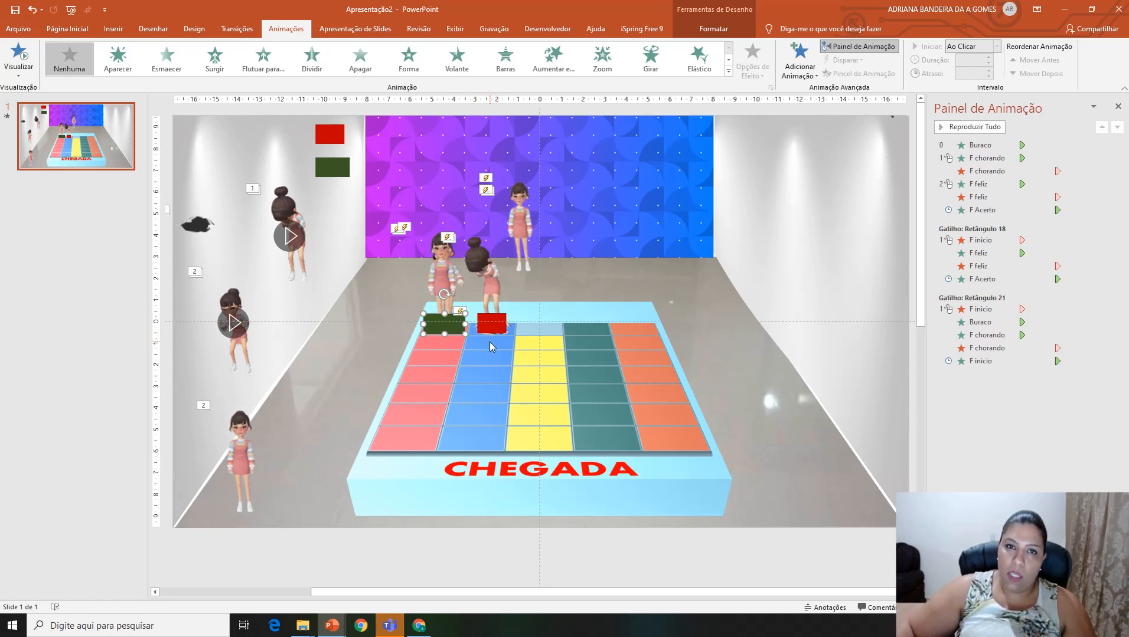
Step: Add a Desaparecer exit animation to both the F Acerto girl over the green board rectangle and the F inicio girl
mouse_move(444, 277)
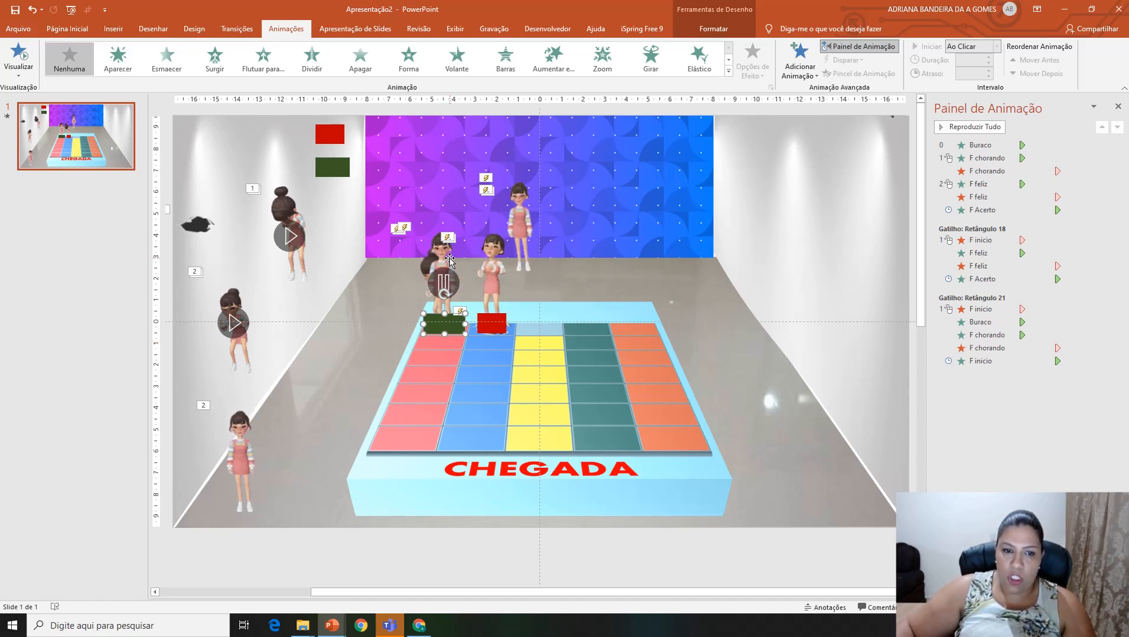
left_click(444, 258)
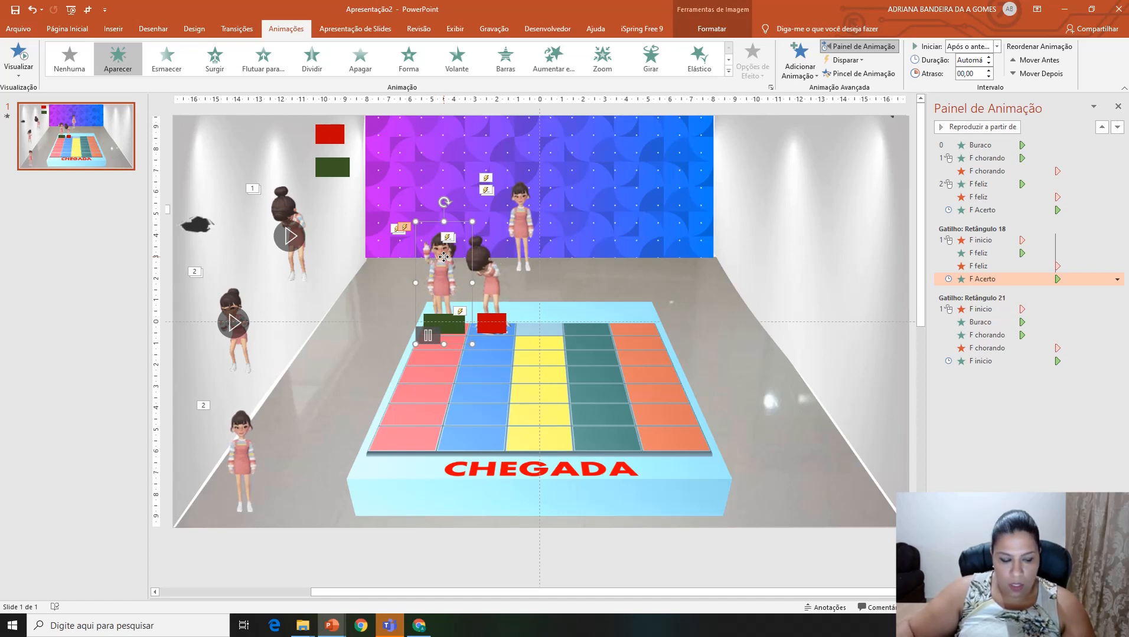
left_click(521, 193, "shift")
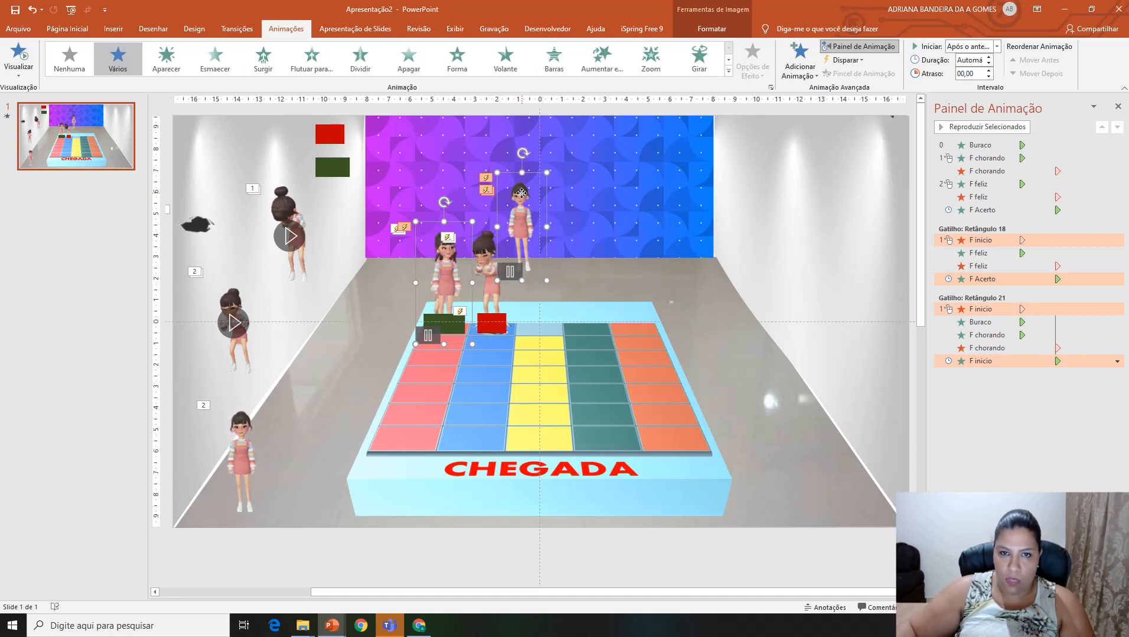
left_click(800, 59)
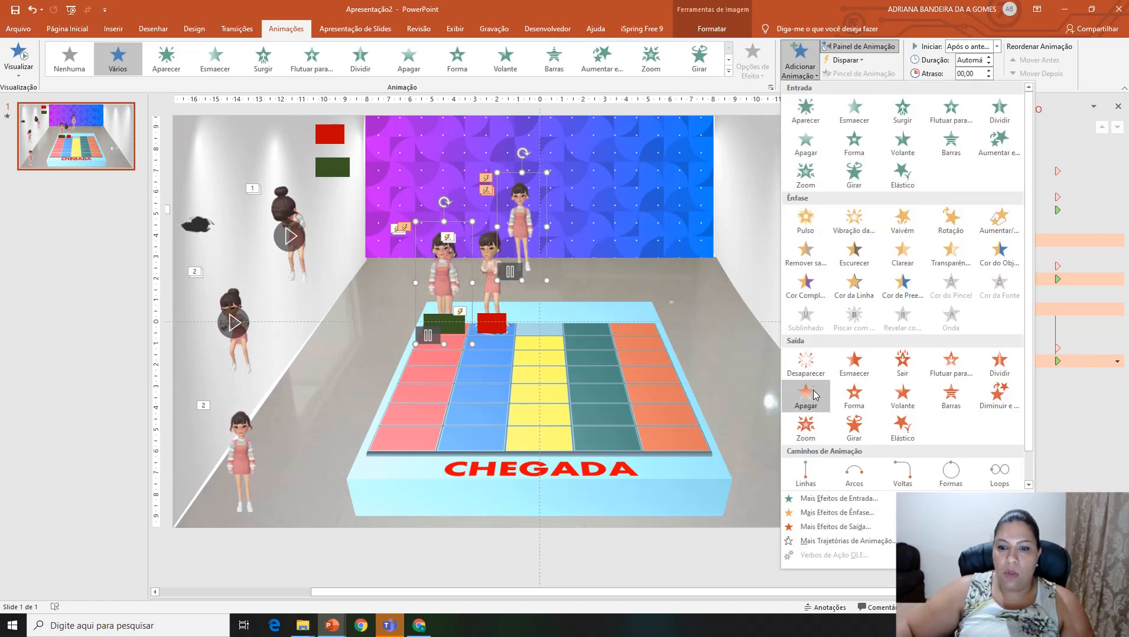
left_click(805, 363)
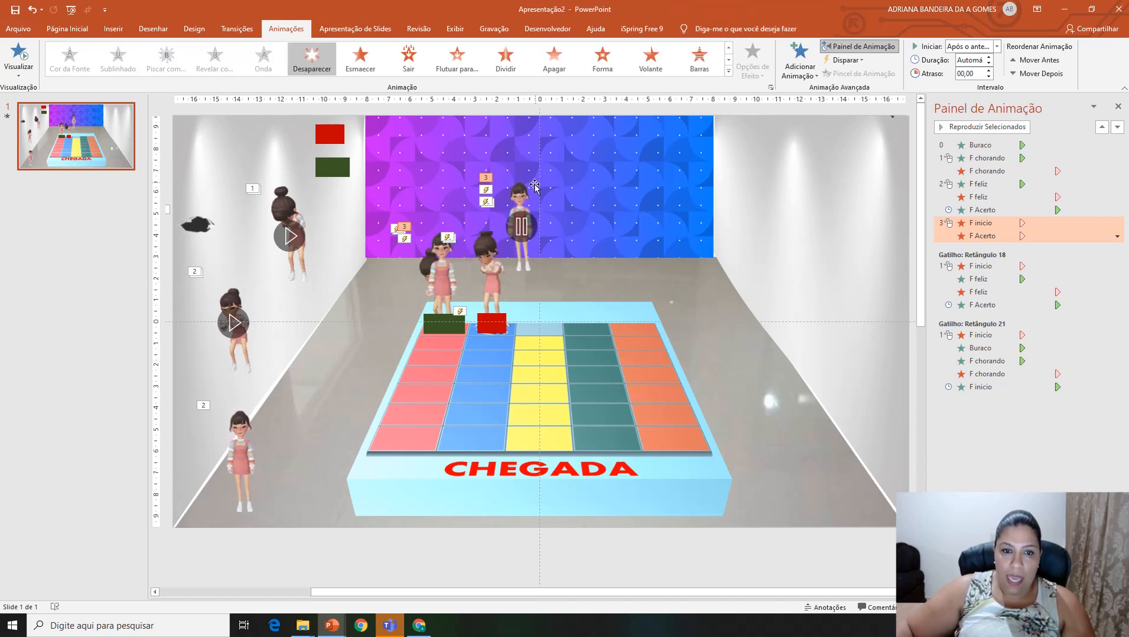
Step: Duplicate the Buraco hole and the F chorando girl, placing both copies on the blue column's square just below the red board rectangle
left_click(199, 225)
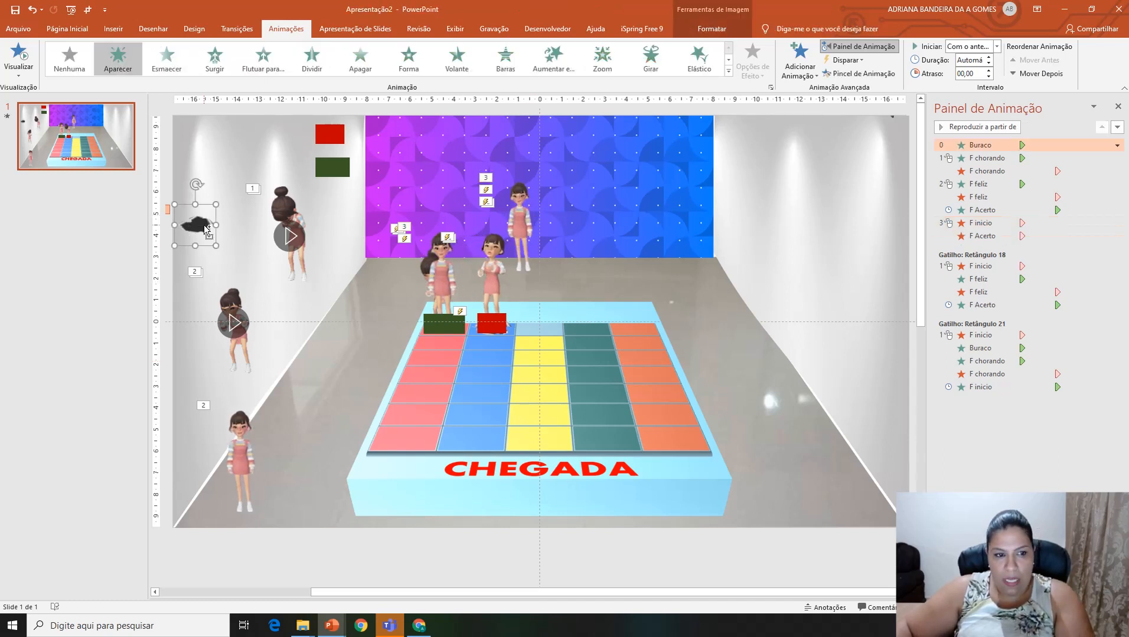
key("ctrl+d")
left_click_drag(209, 230, 497, 341)
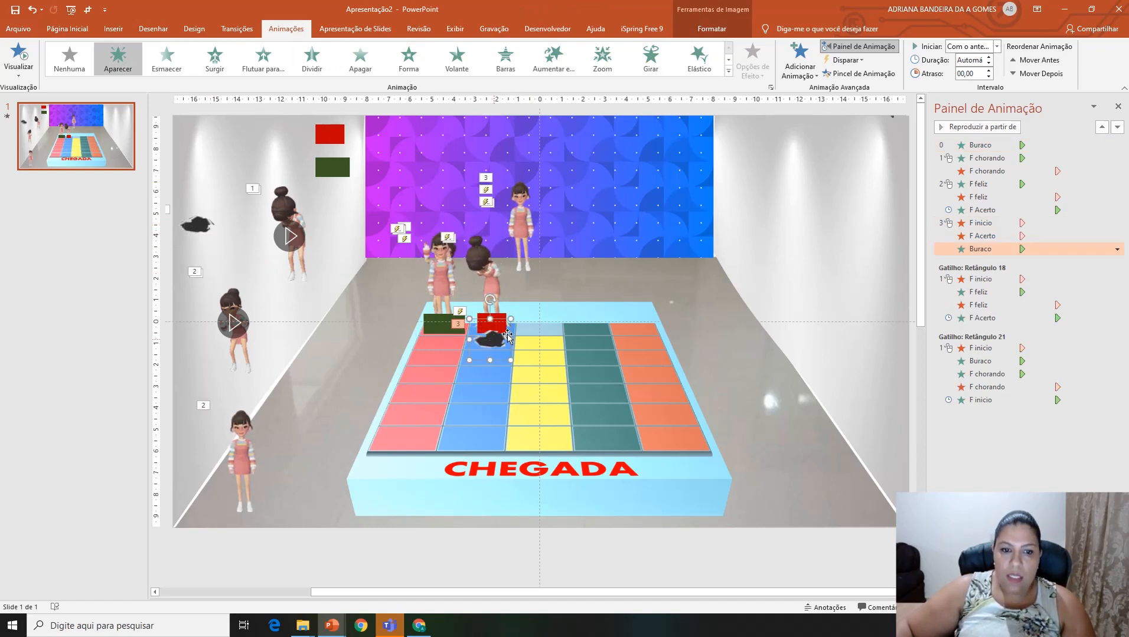
left_click(282, 204)
key("ctrl+d")
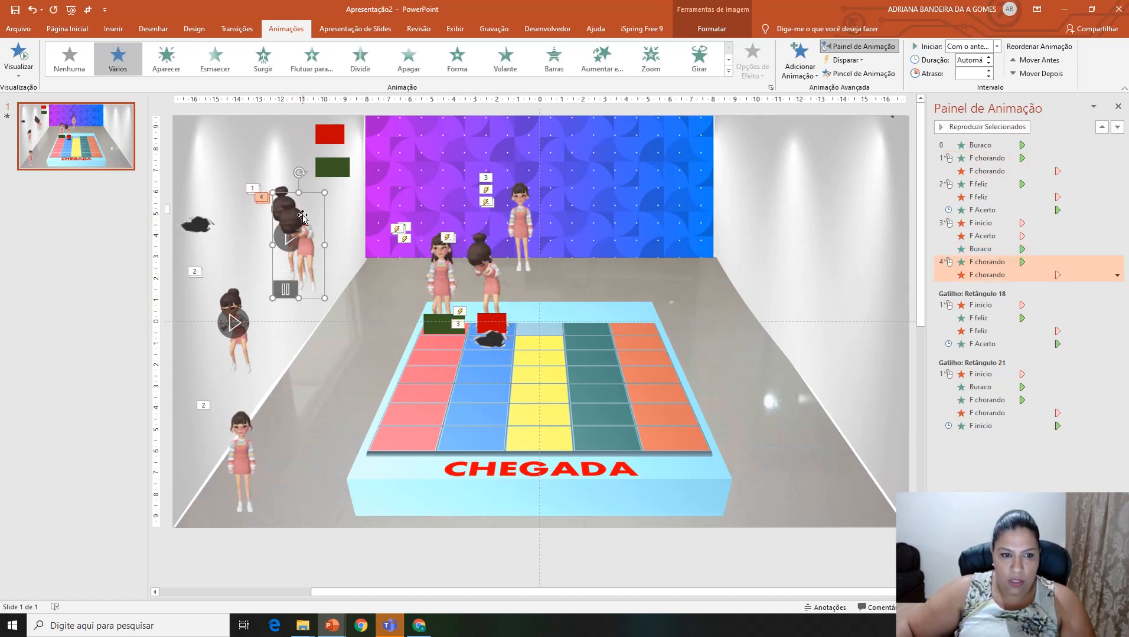
left_click_drag(306, 213, 487, 270)
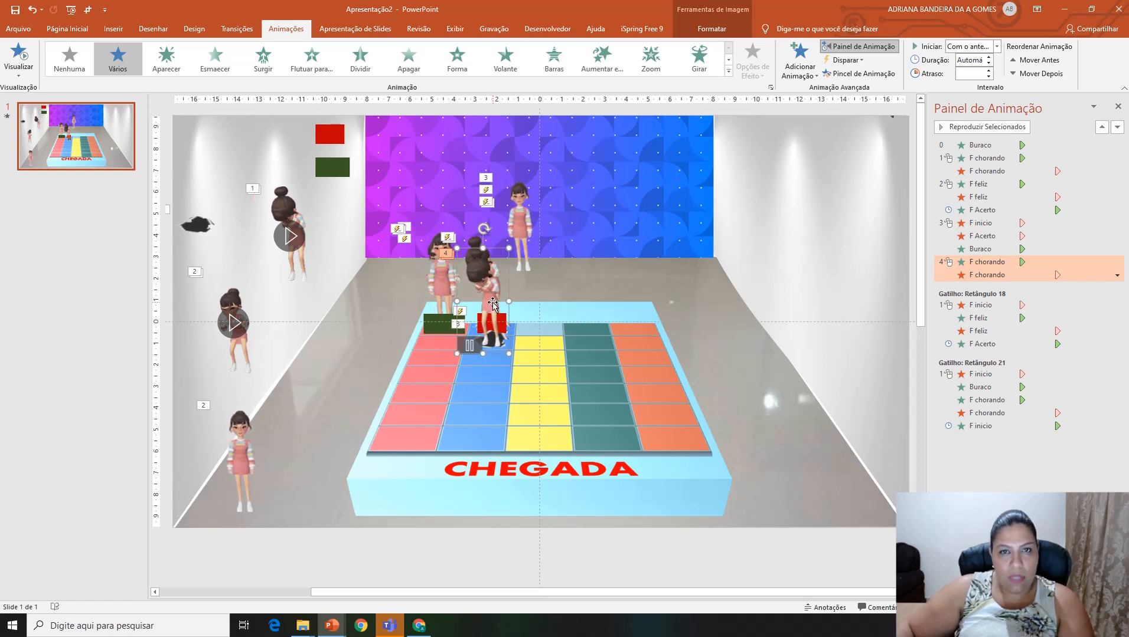
Step: Add an Aparecer entrance animation to the F inicio girl in front of the patterned wall
left_click(519, 195)
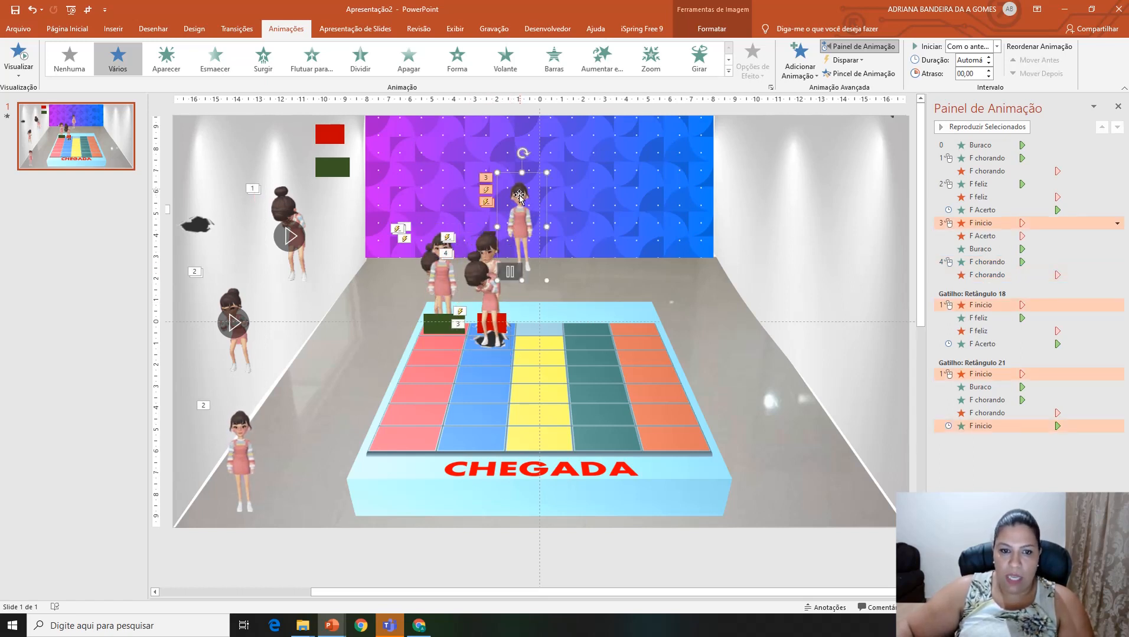
left_click(801, 62)
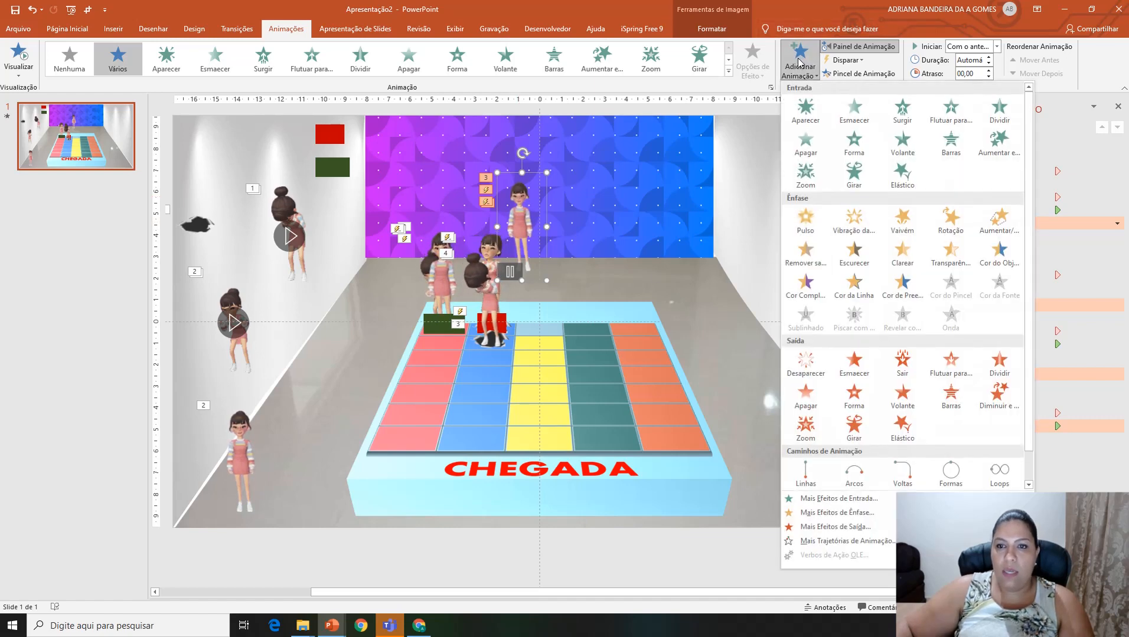
left_click(807, 111)
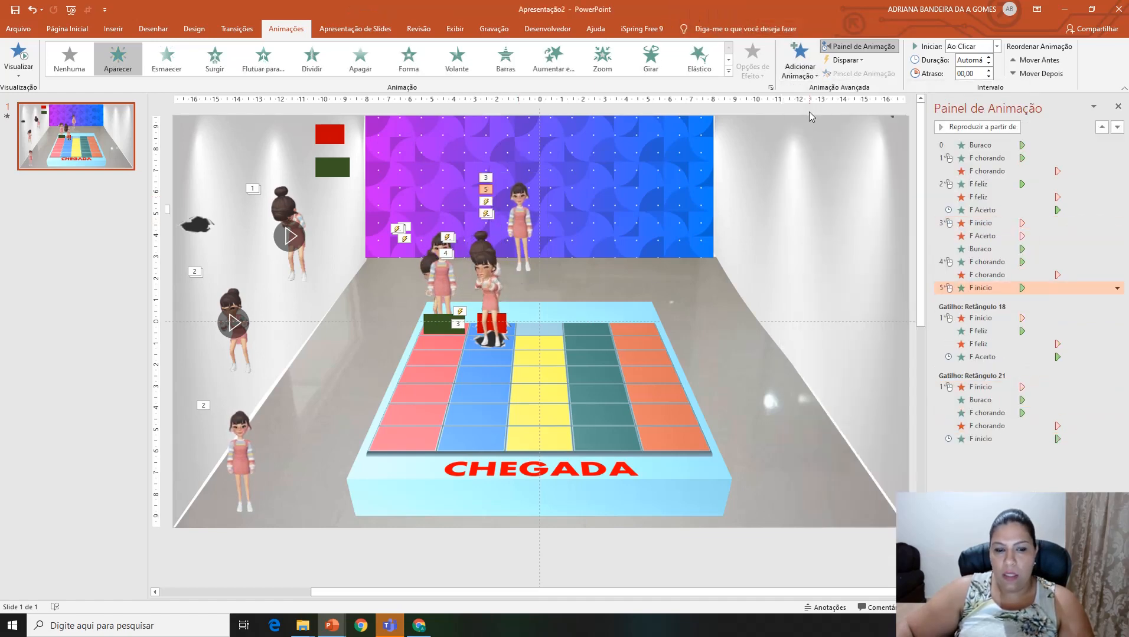
Step: Duplicate the spare red rectangle and place the copy over the new hole on the blue column
left_click(323, 134)
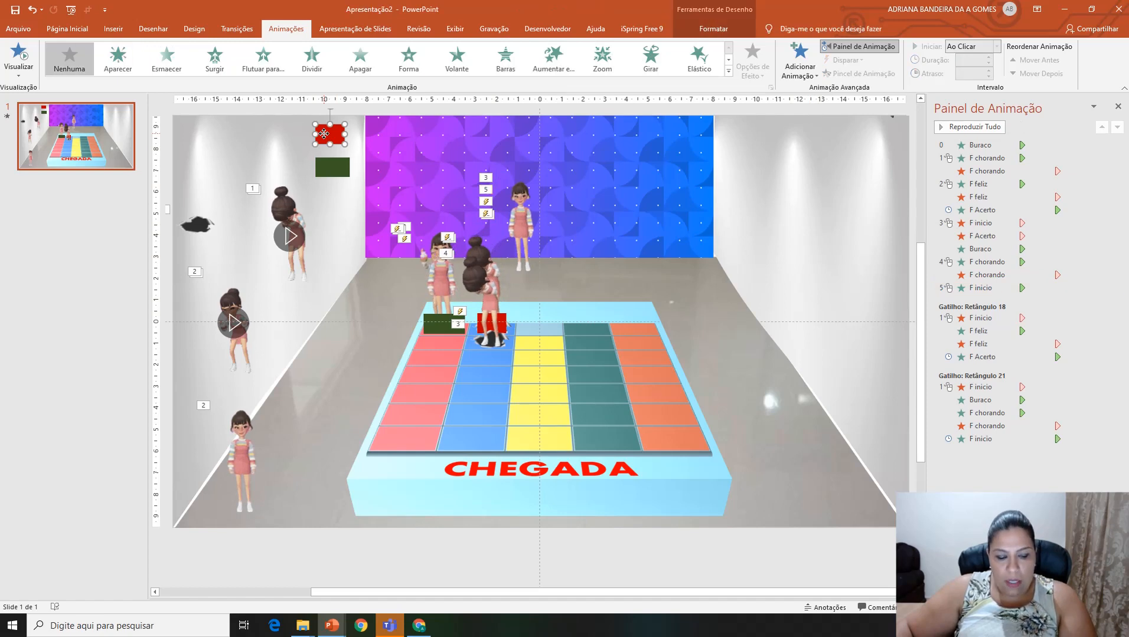
left_click_drag(323, 134, 399, 261)
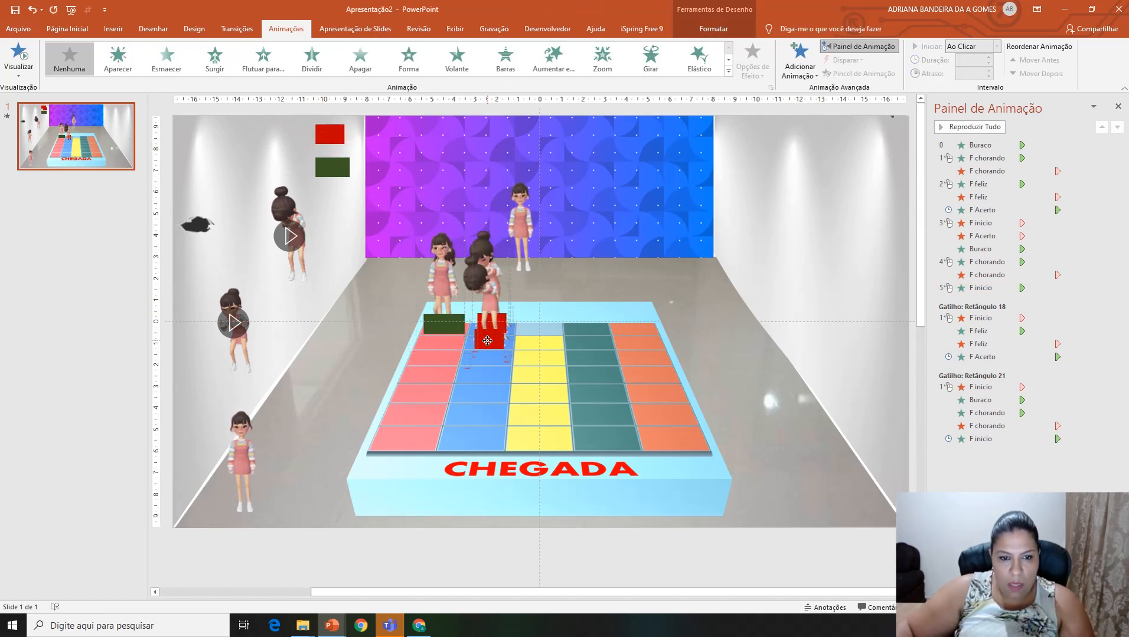
left_click_drag(487, 341, 487, 343)
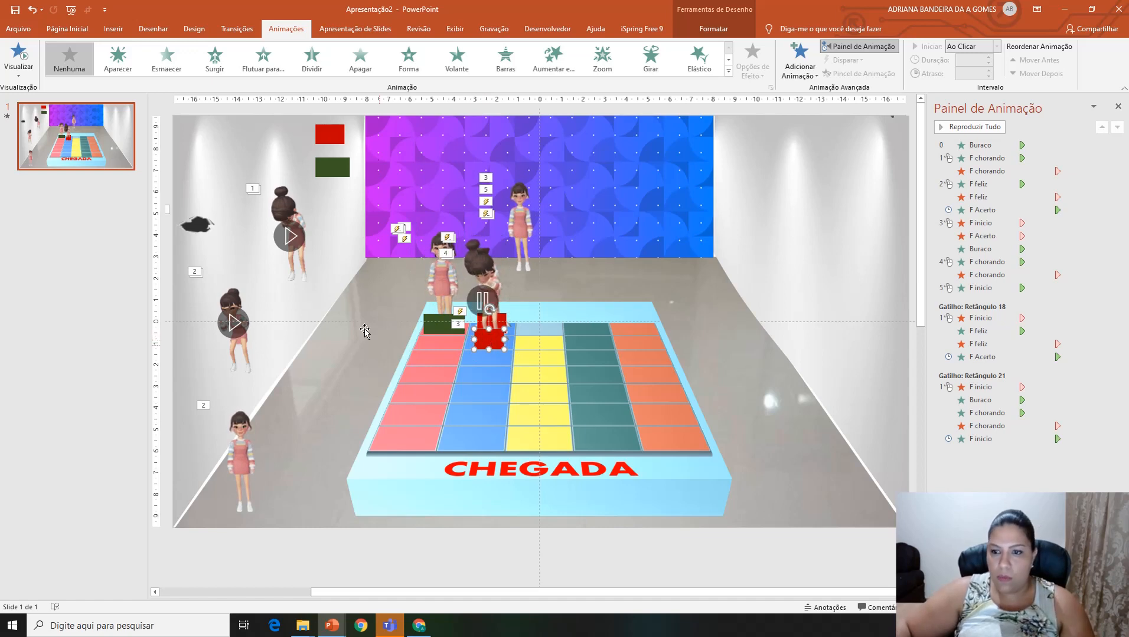
Step: Set the copied F chorando entrance to start with the previous animation and the new F inicio entrance to start after the previous one
left_click(977, 225)
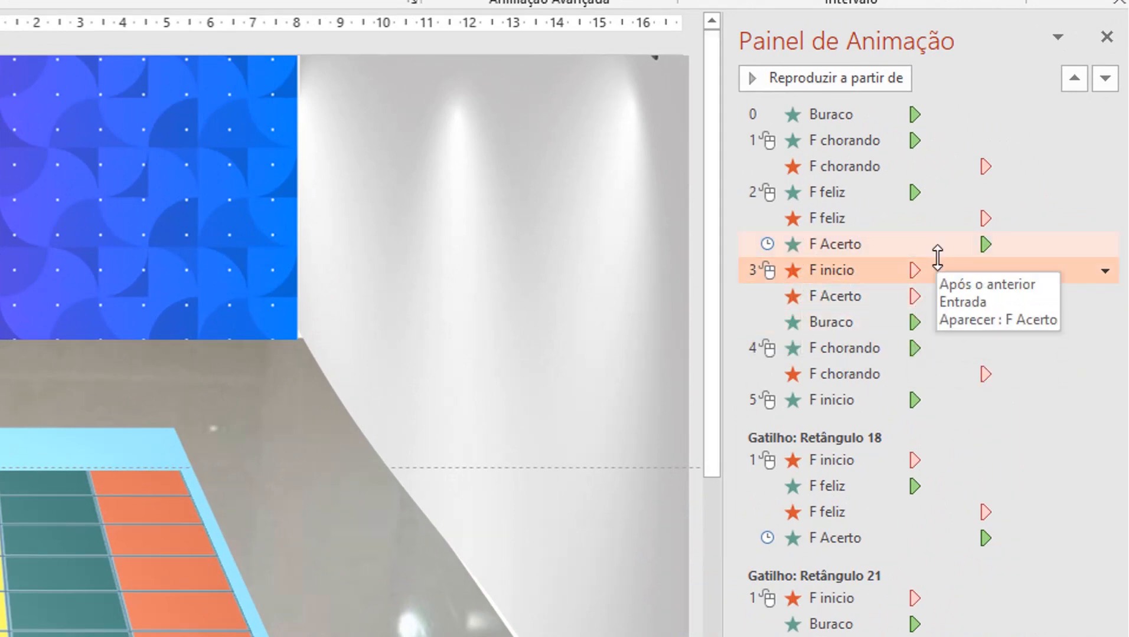
left_click(835, 352)
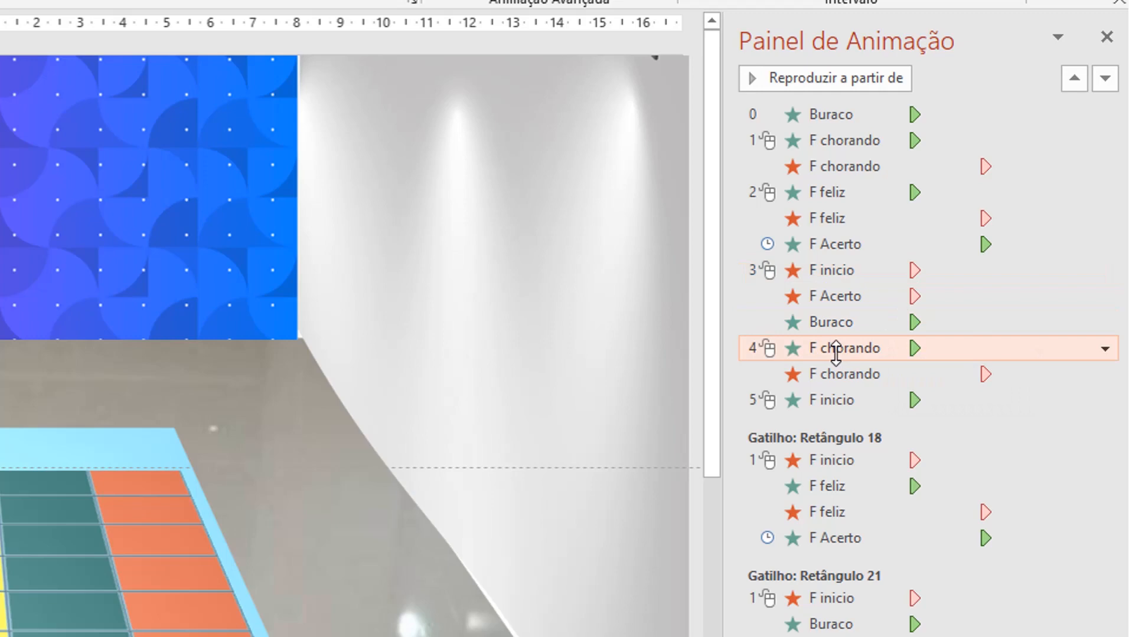
right_click(835, 353)
left_click(964, 409)
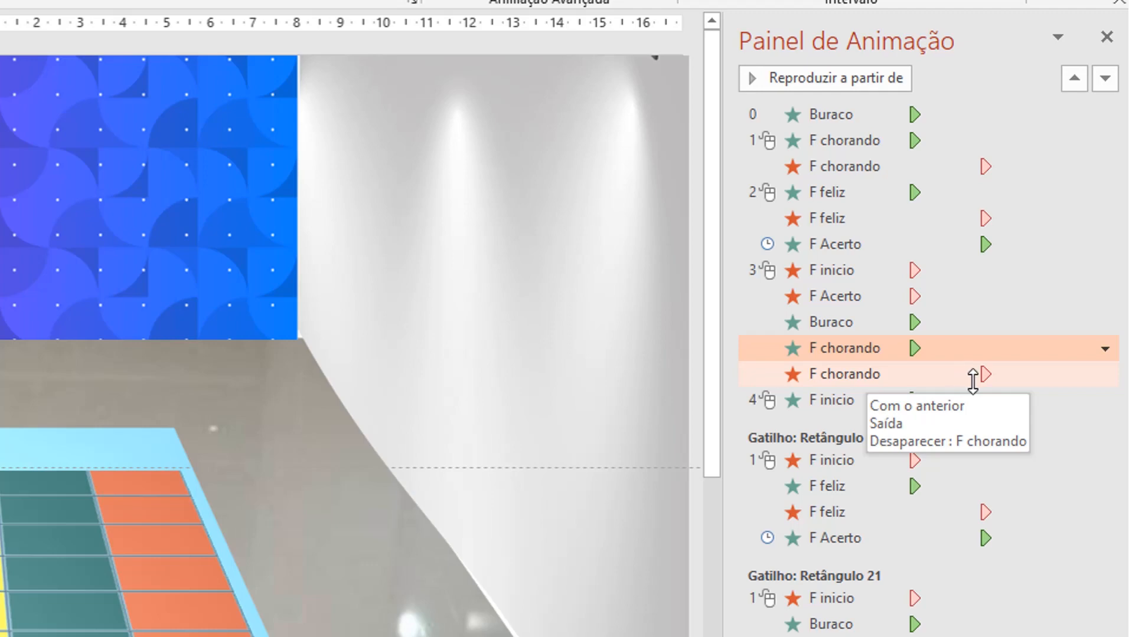
left_click(812, 406)
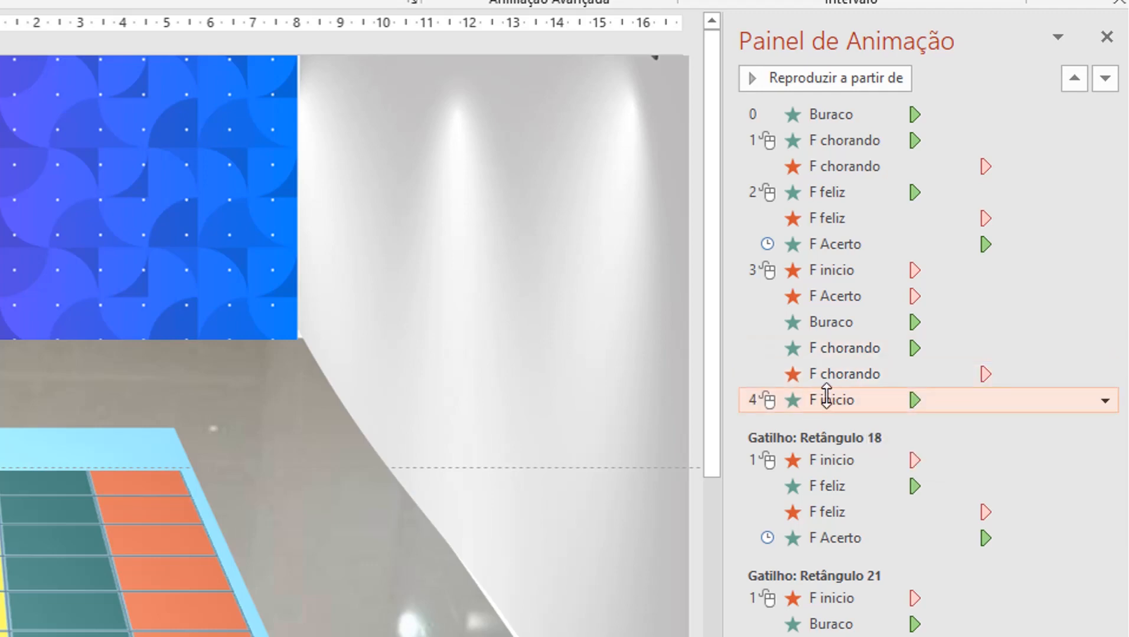
right_click(822, 400)
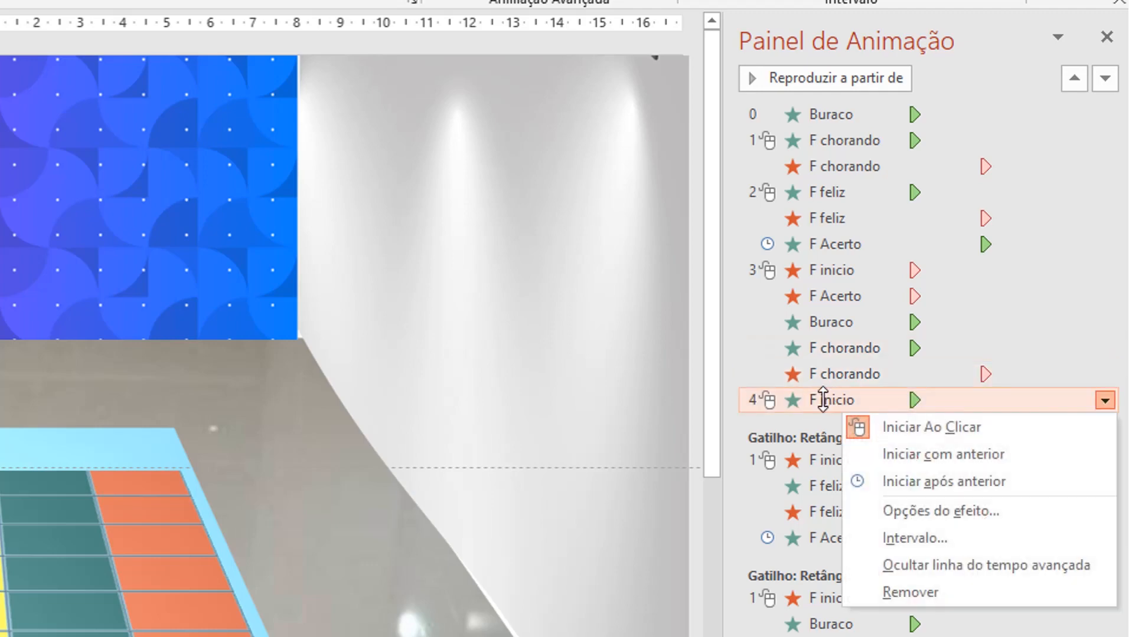
left_click(923, 483)
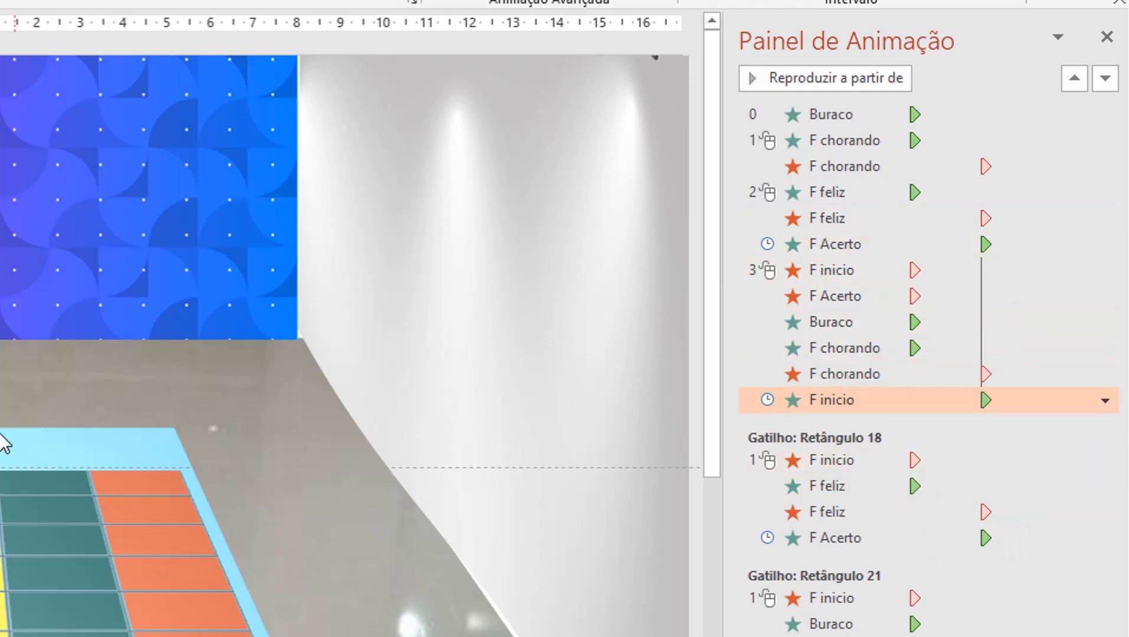
Step: Set the six-effect sequence from F inicio's and F Acerto's exits to F inicio's reappearance to trigger on clicking Retângulo 24
left_click(781, 272)
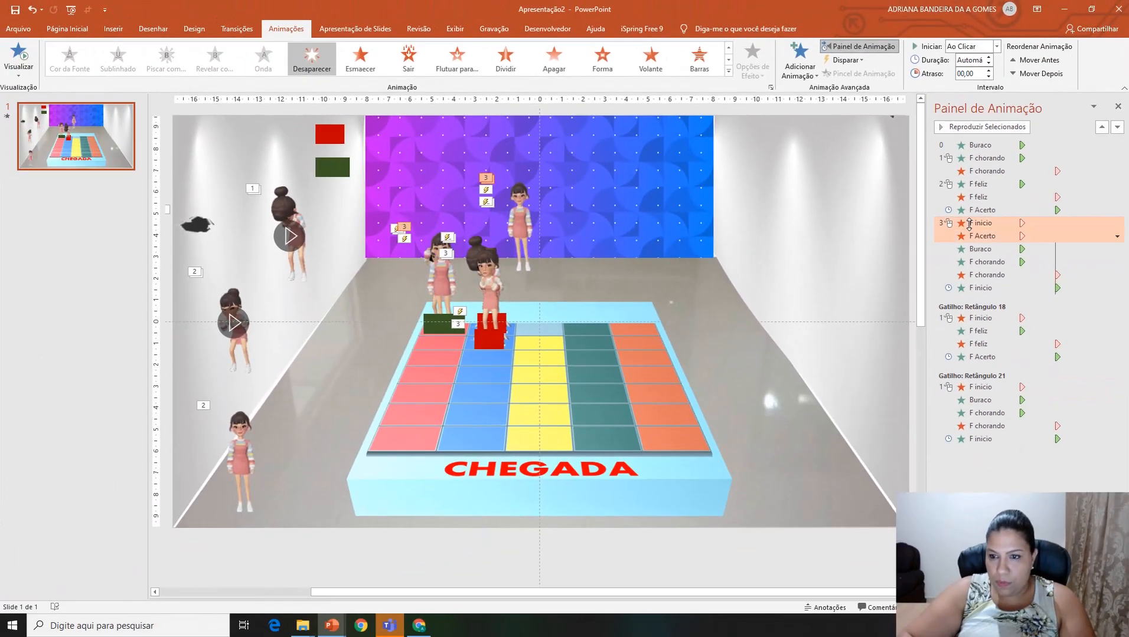
key("shift+Down")
key("shift+Down")
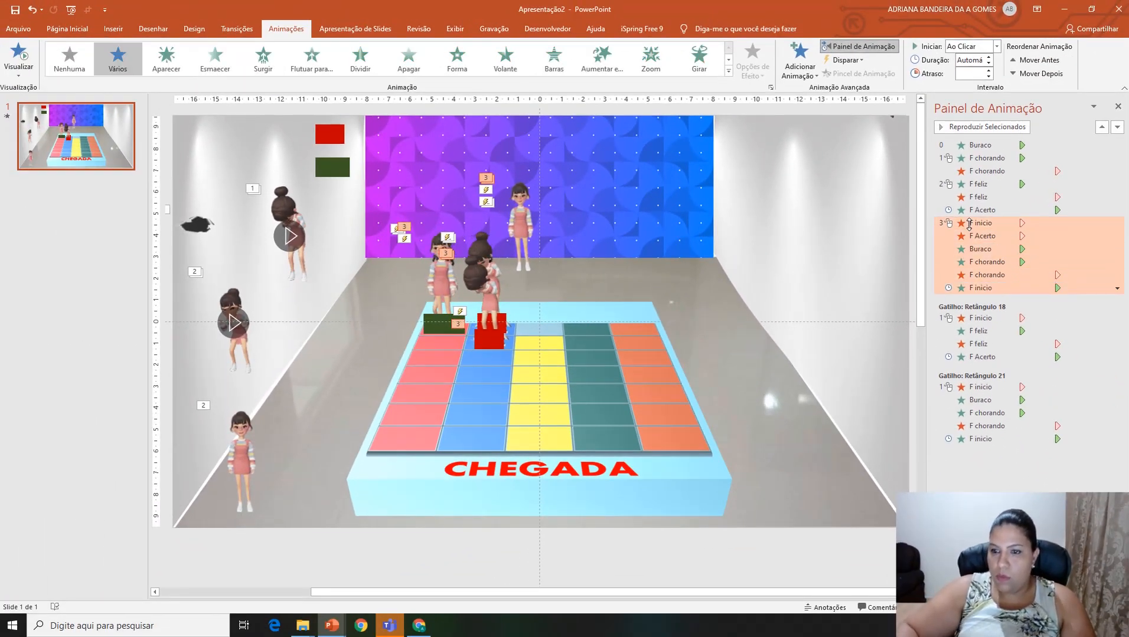
left_click(845, 60)
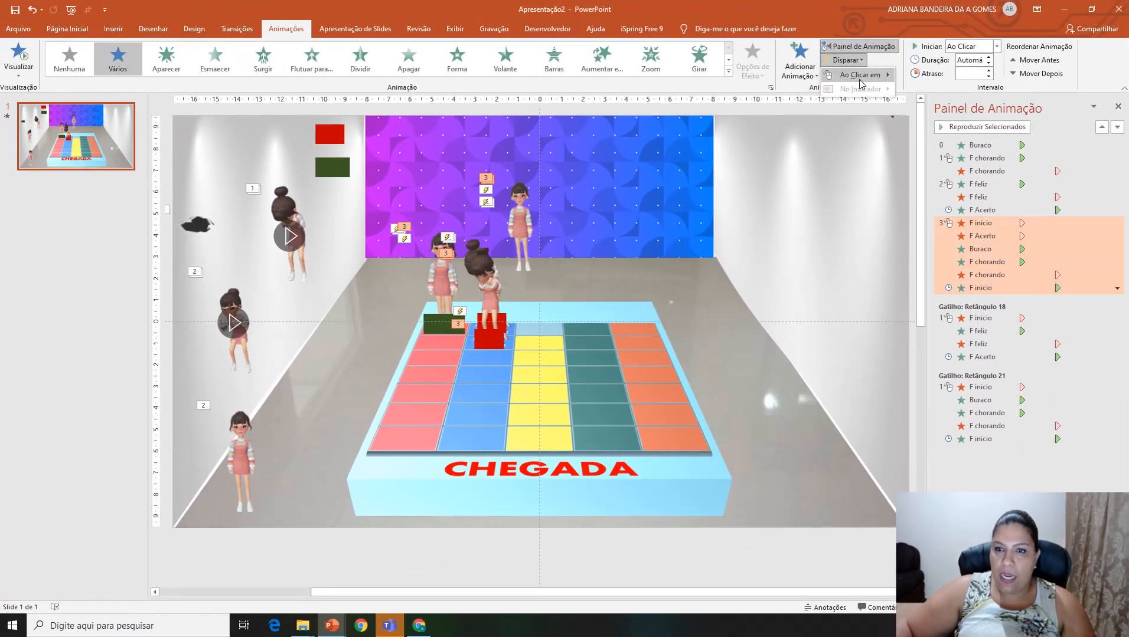
mouse_move(860, 75)
left_click(936, 303)
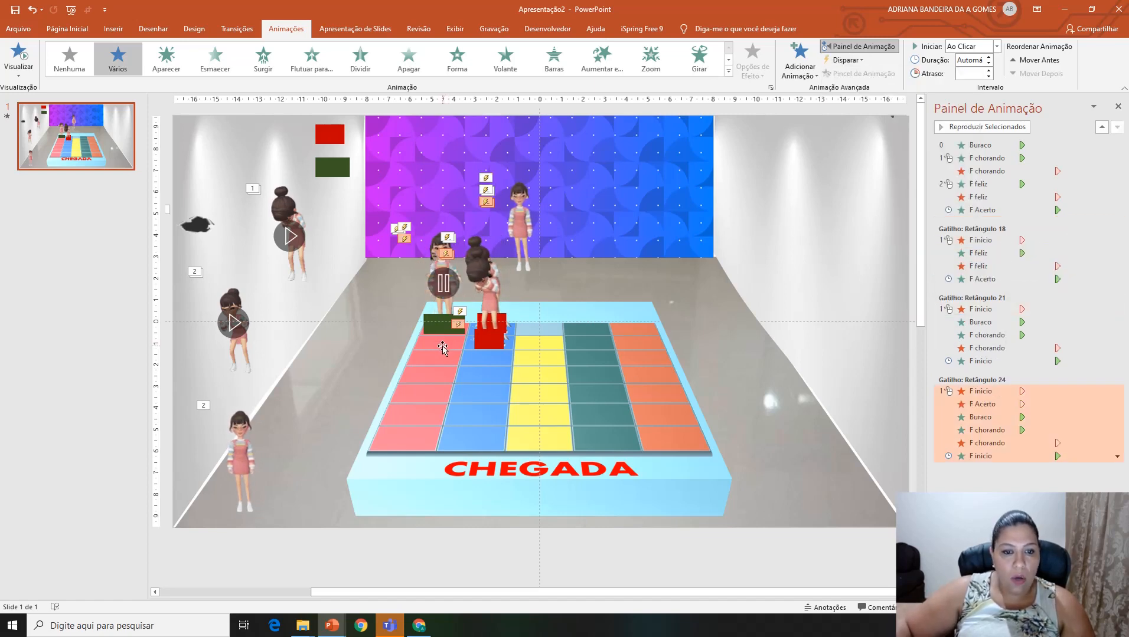
Step: Add another Desaparecer exit to the F Acerto and F inicio girls together for the next right-answer sequence
left_click(442, 263)
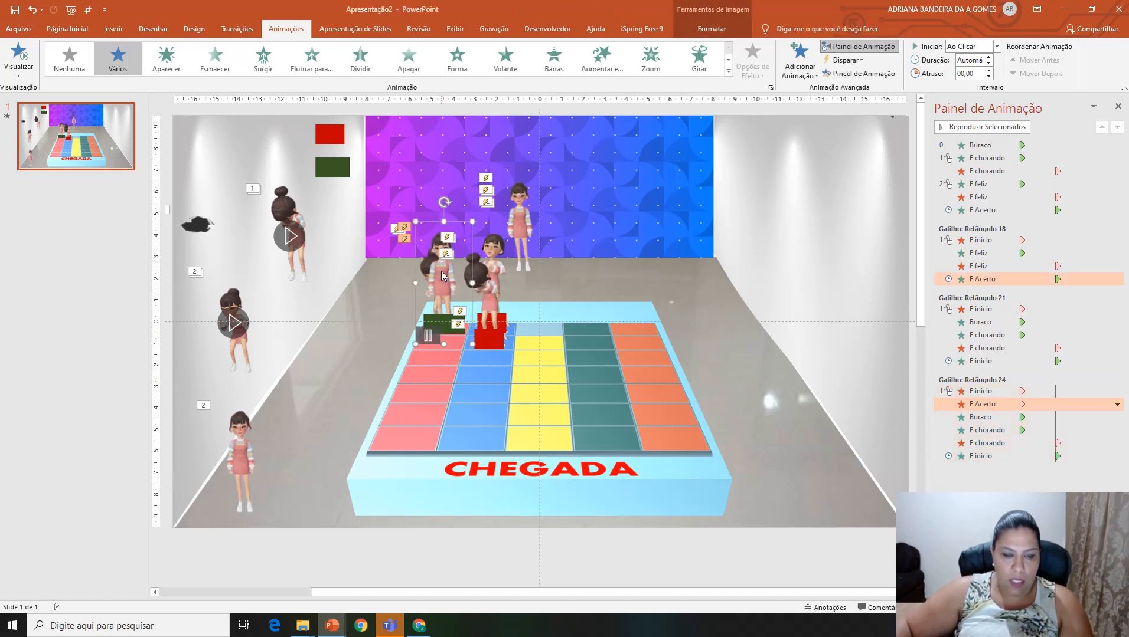
left_click(520, 201, "shift")
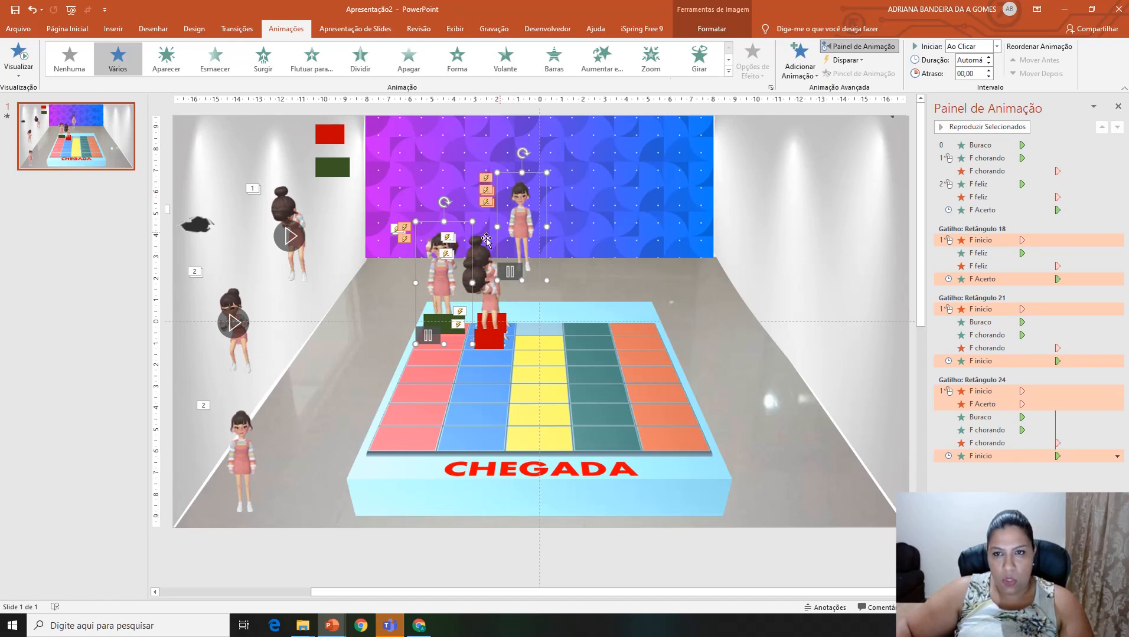
left_click(808, 65)
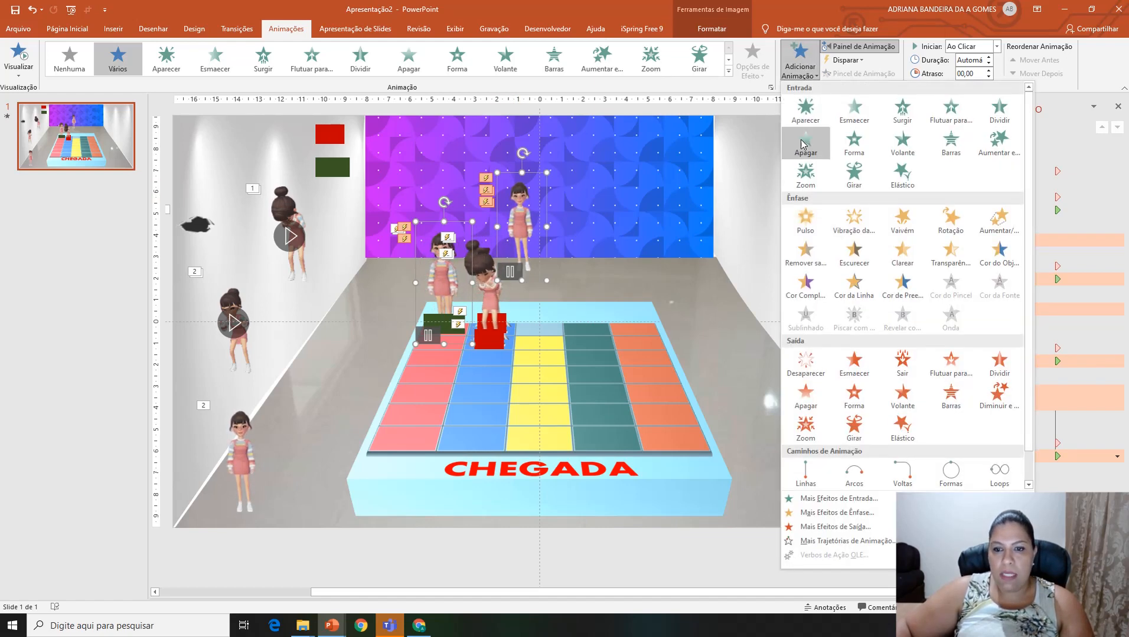
left_click(804, 366)
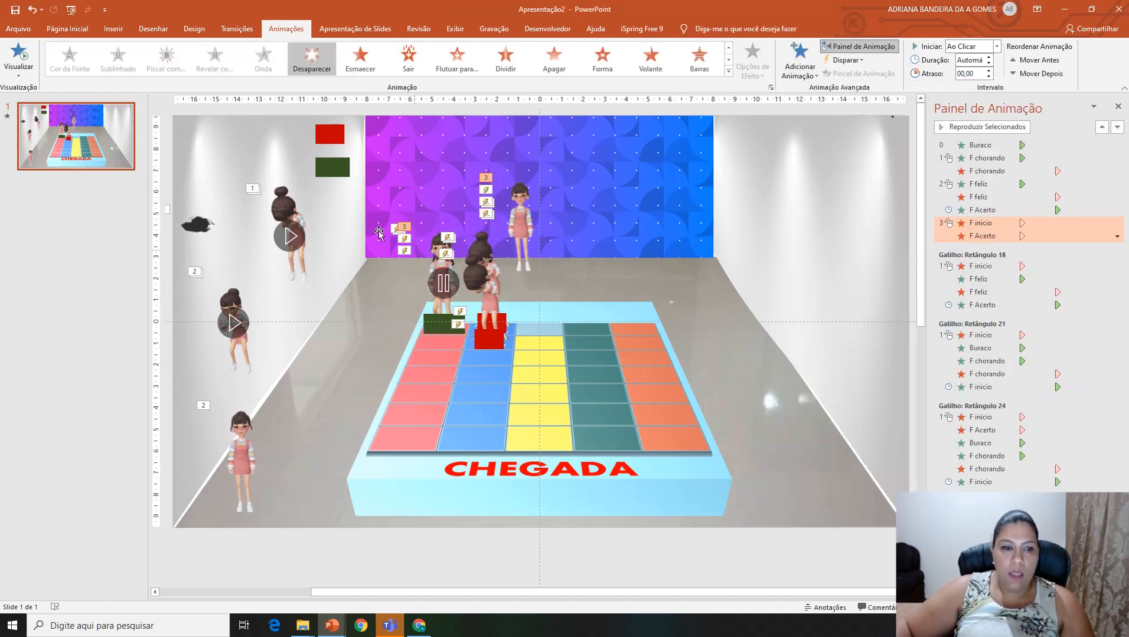
Step: Duplicate the F feliz and F Acerto girls and place both copies on the pink column's square below the green board rectangle
left_click(244, 360)
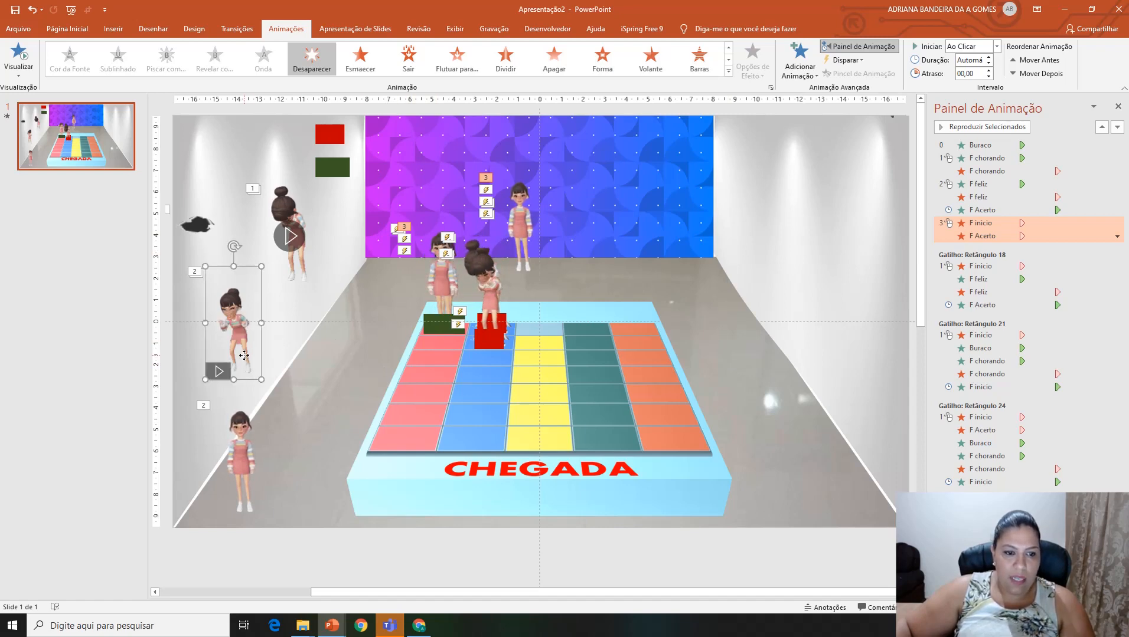
key("ctrl+d")
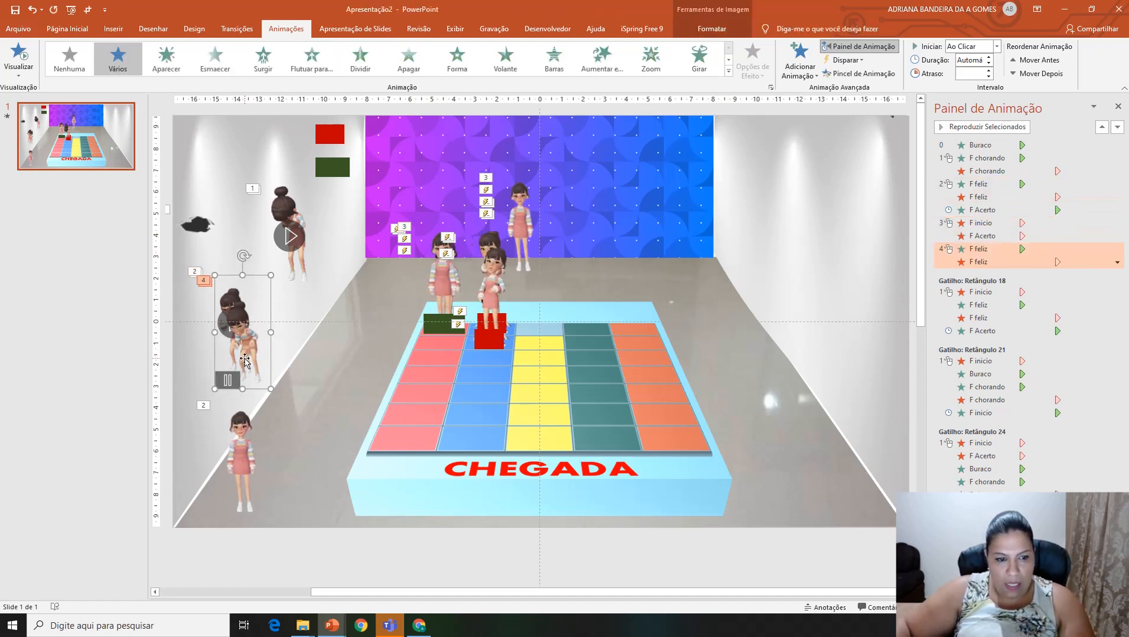
left_click_drag(243, 359, 428, 333)
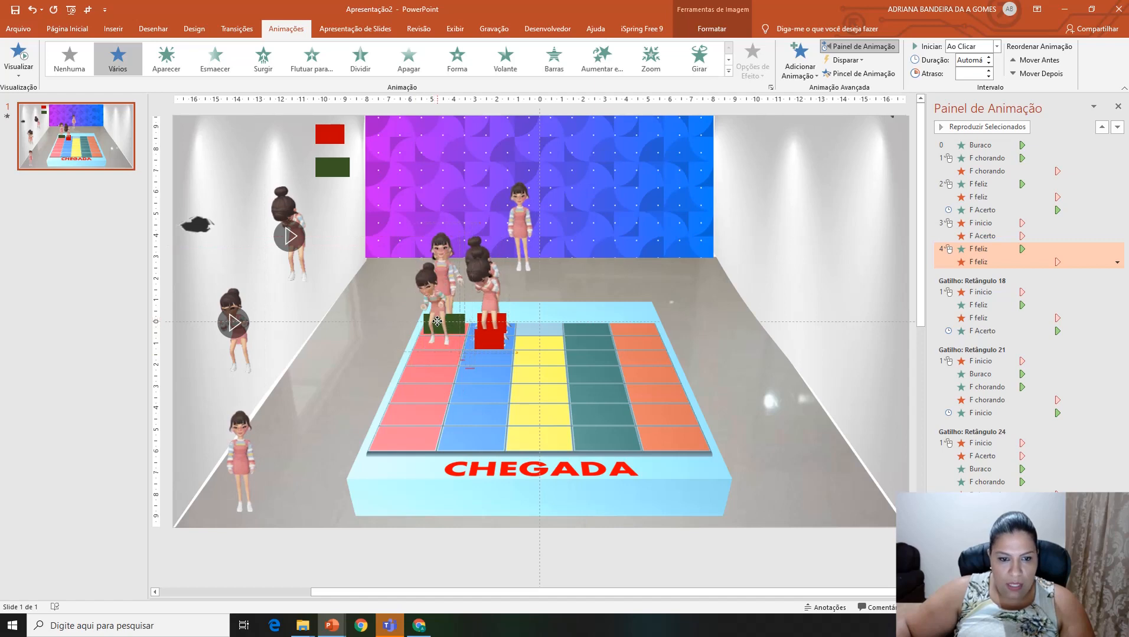
left_click(242, 501)
key("ctrl+d")
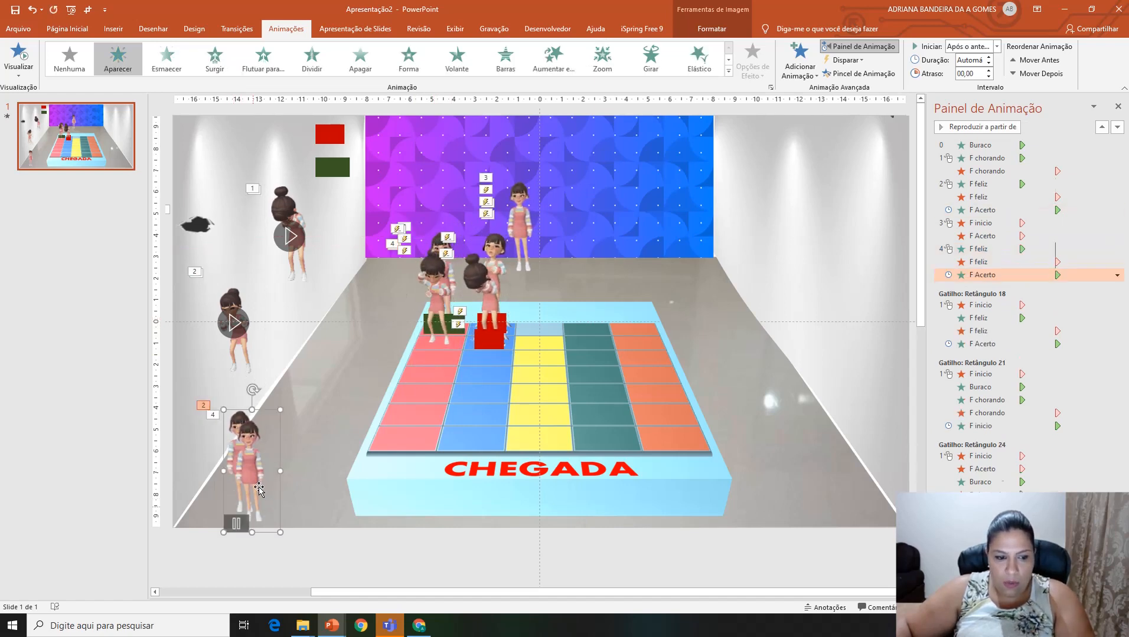
left_click_drag(259, 481, 433, 326)
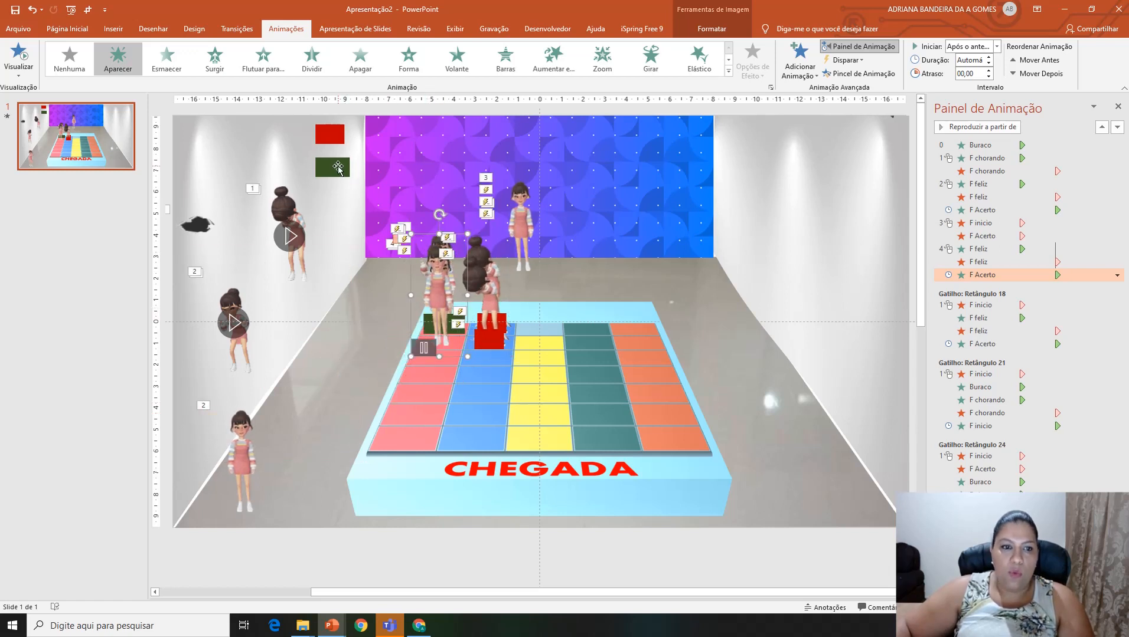
Step: Duplicate the green rectangle and place the copy on the pink column, just below the green rectangle already there
left_click(337, 168)
key("ctrl+d")
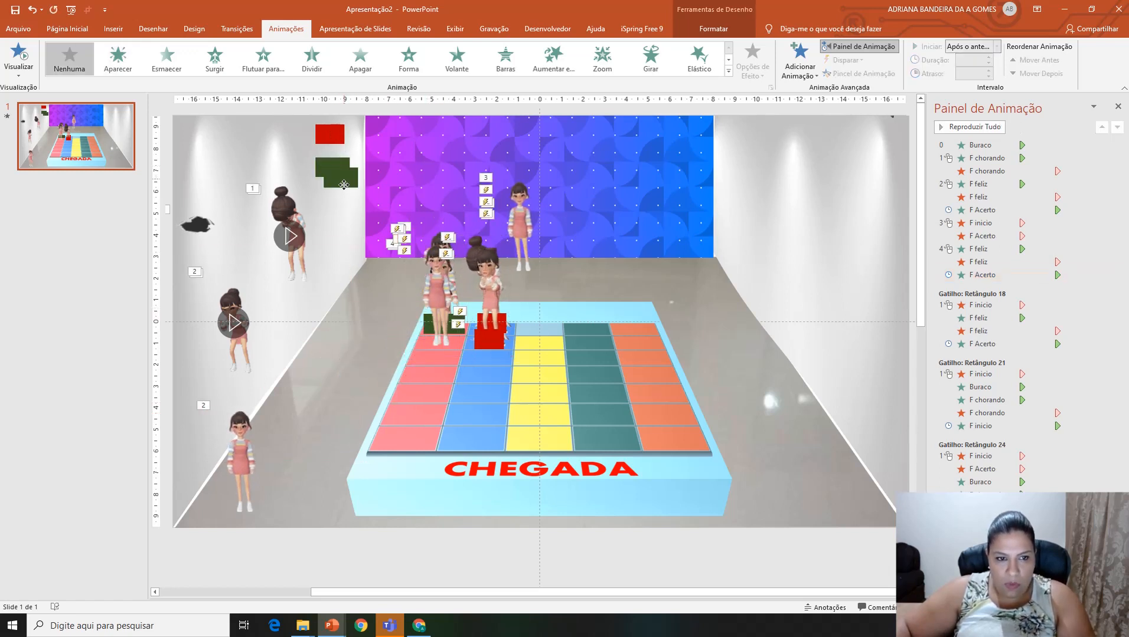
left_click_drag(343, 185, 440, 338)
Step: Set the newest F feliz entrance to start with the previous animation
left_click(971, 223)
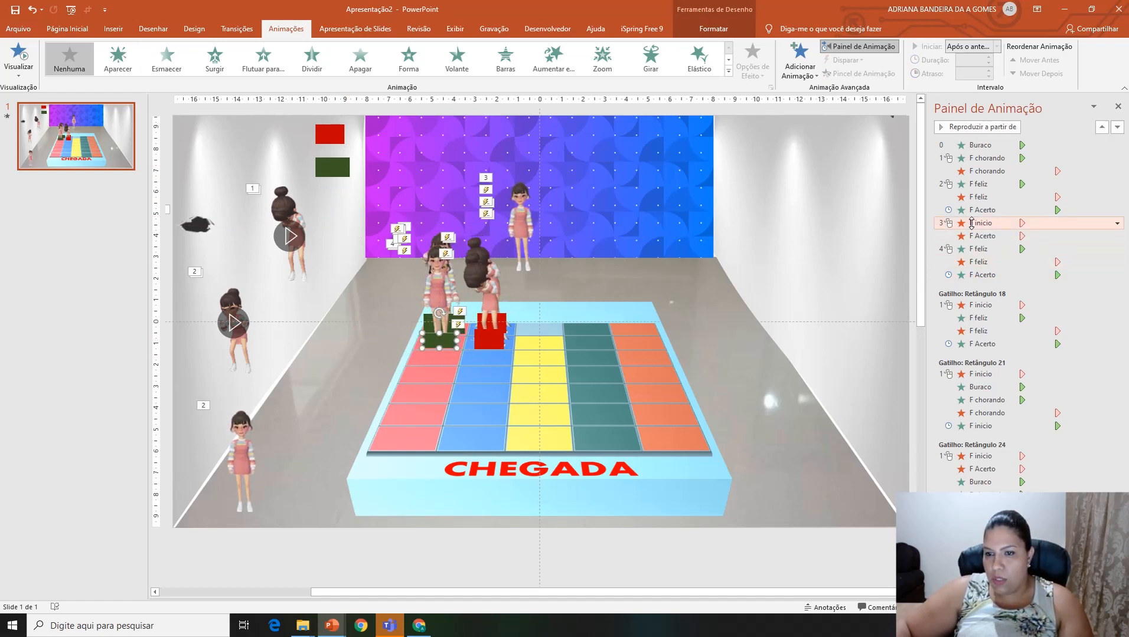
left_click(977, 249)
left_click(1116, 249)
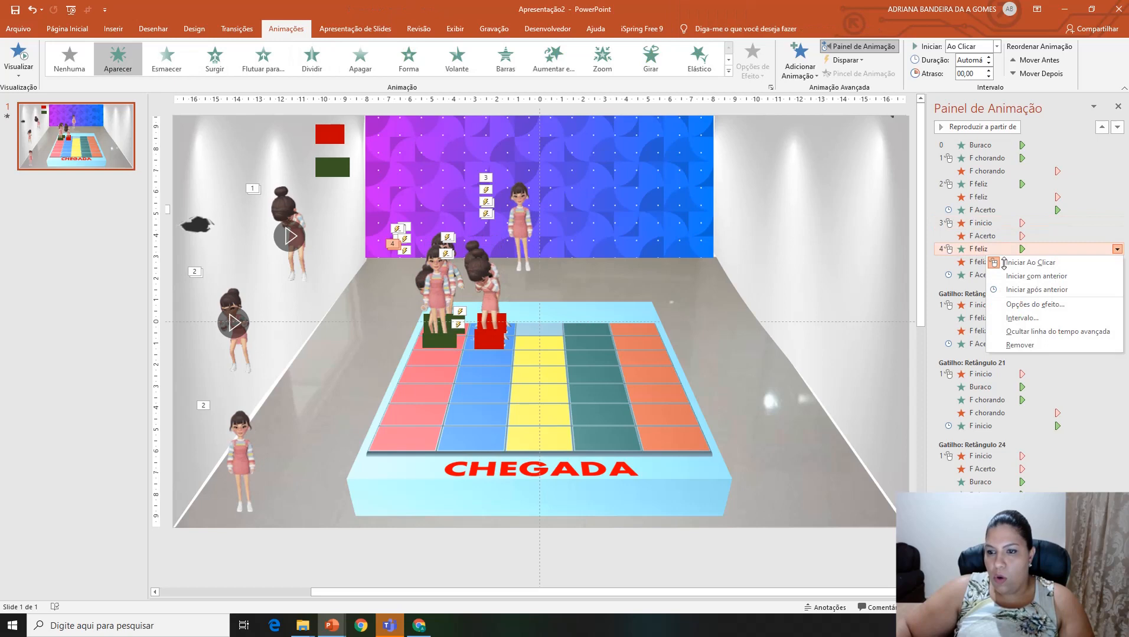
left_click(1039, 275)
Step: Set the five-effect sequence from F inicio's and F Acerto's exits to F Acerto's appearance to trigger on clicking Retângulo 27
left_click(987, 275)
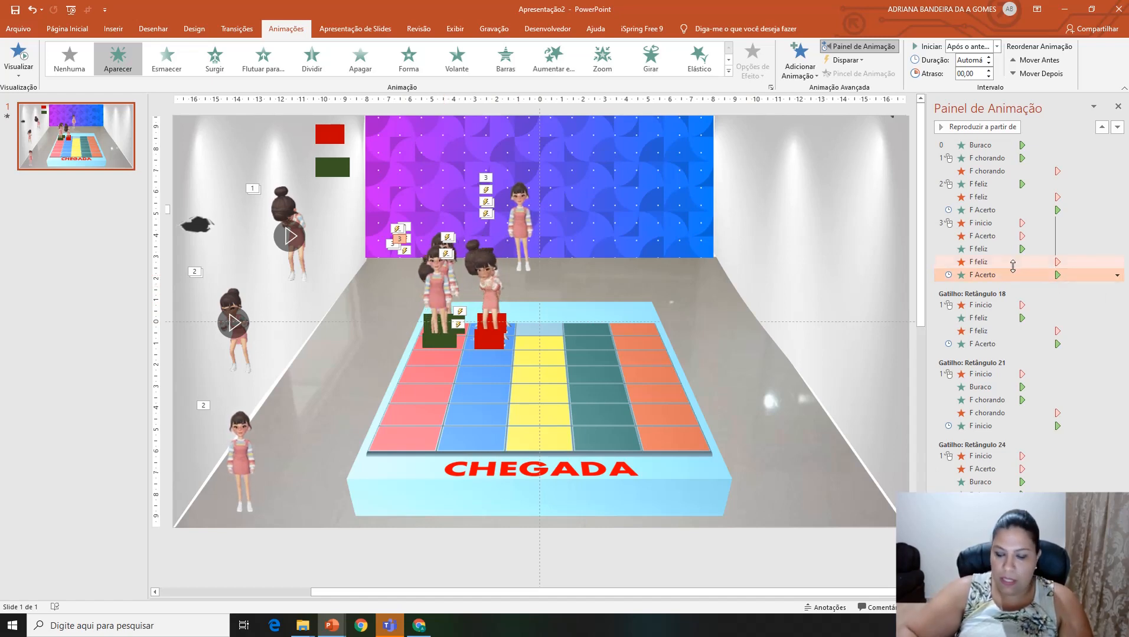
key("shift+Up")
key("shift+Up")
key("shift+Up")
key("shift+Up")
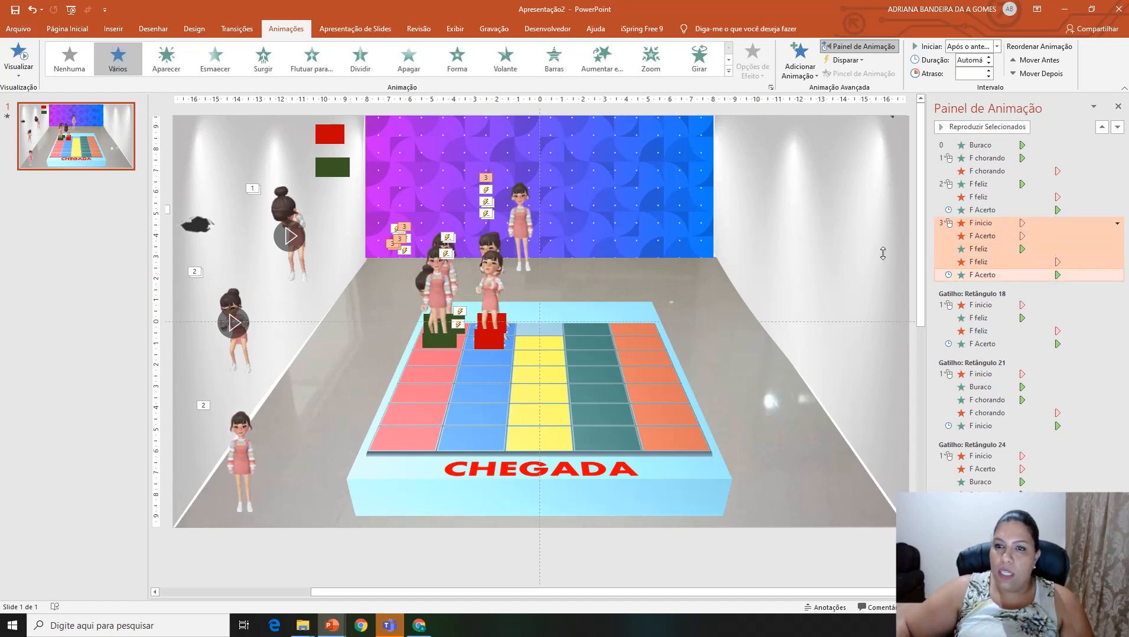
left_click(845, 60)
mouse_move(872, 81)
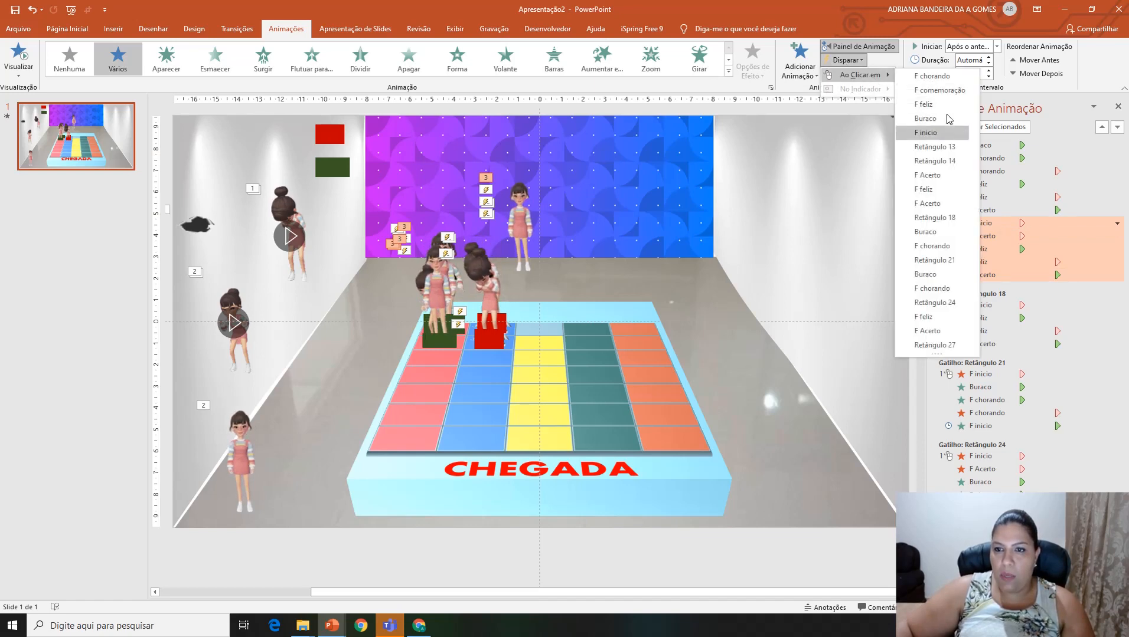
left_click(943, 349)
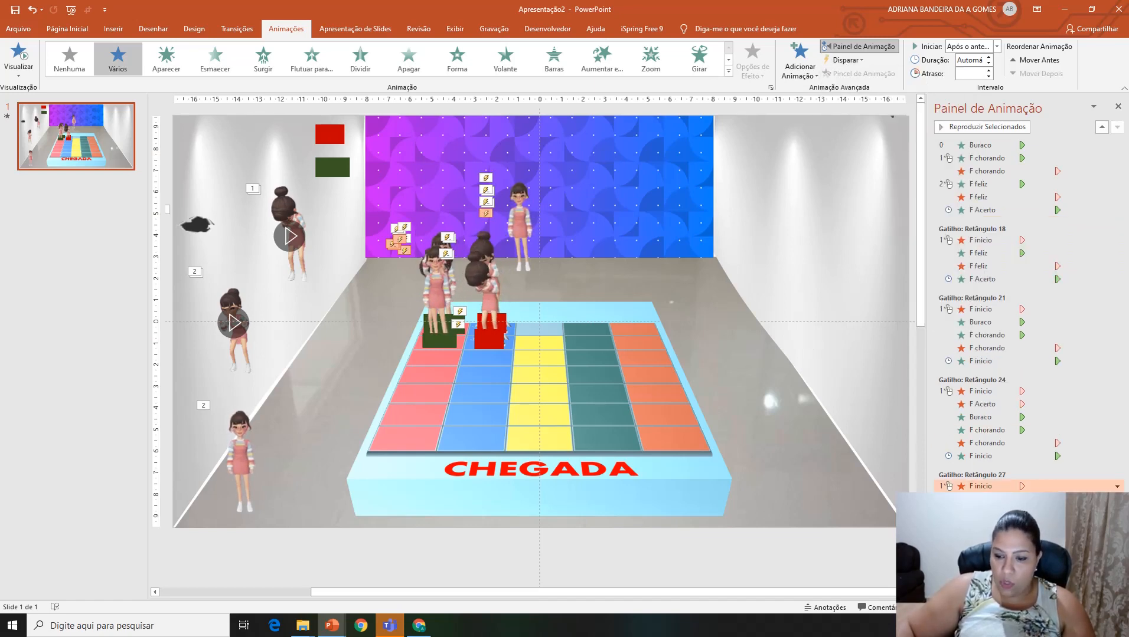
Step: Run the slide show and test the green and red board rectangles, including the new second green one, before returning to editing
key("F5")
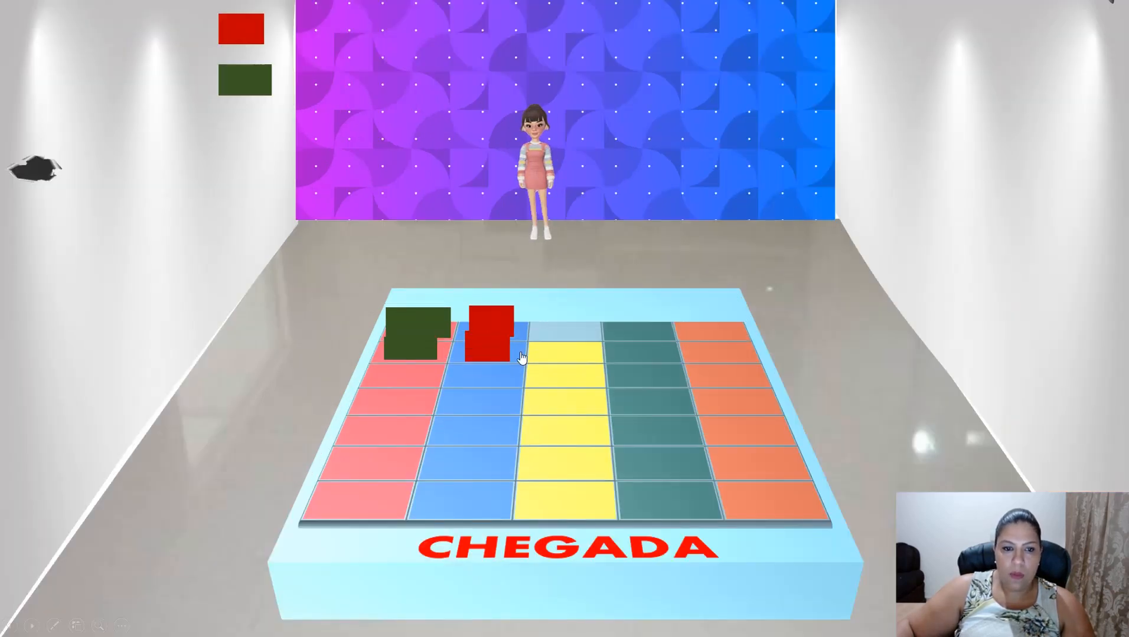
left_click(449, 321)
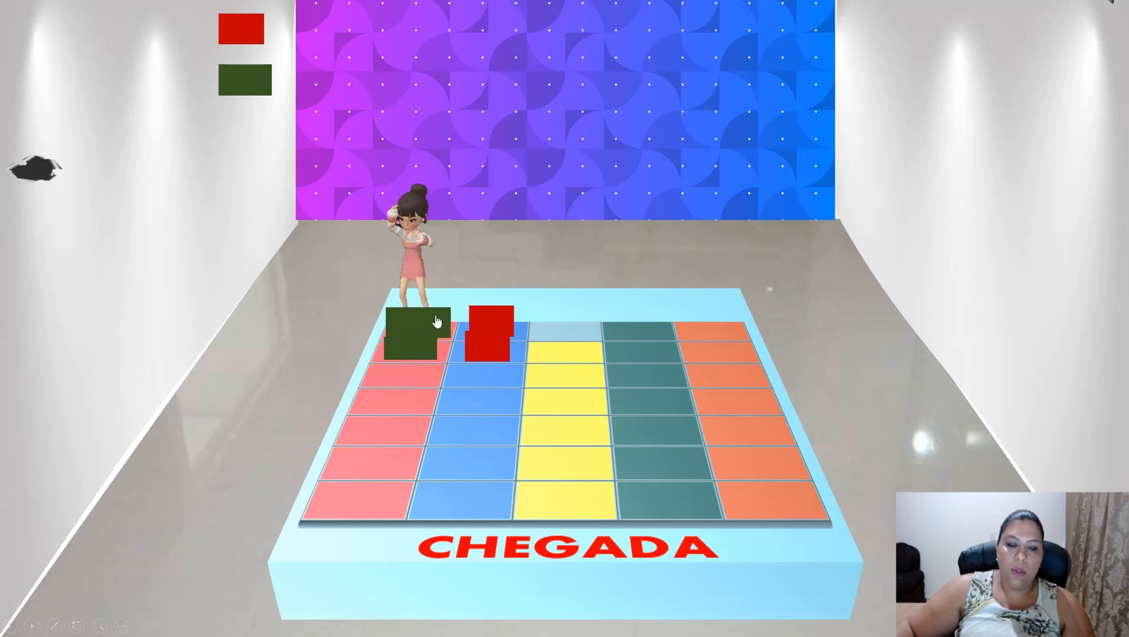
left_click(493, 354)
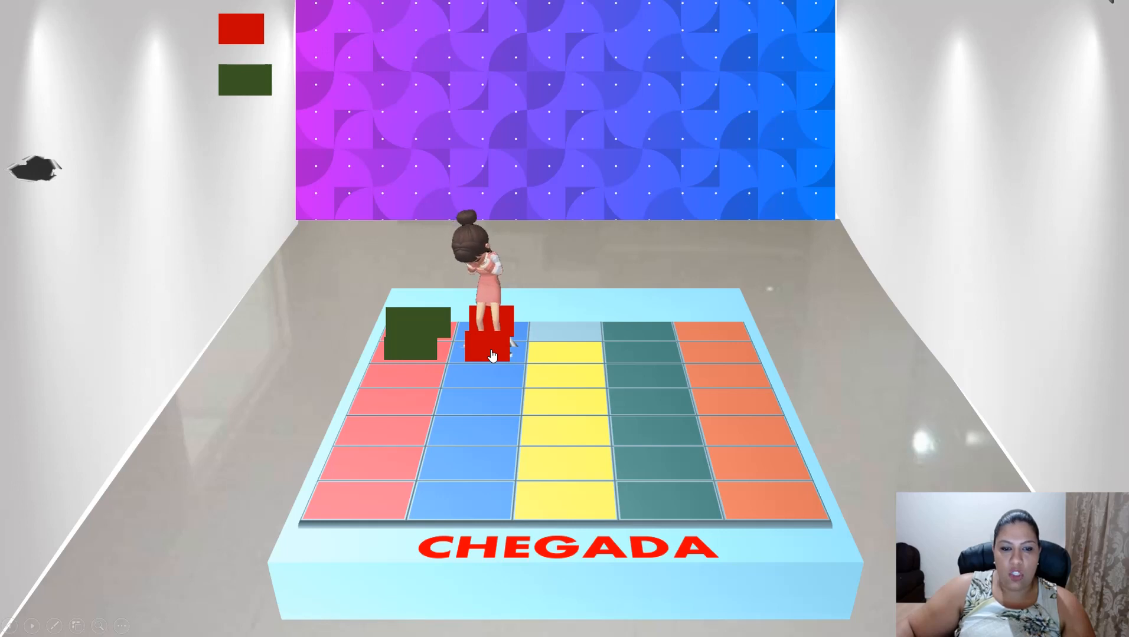
left_click(588, 243)
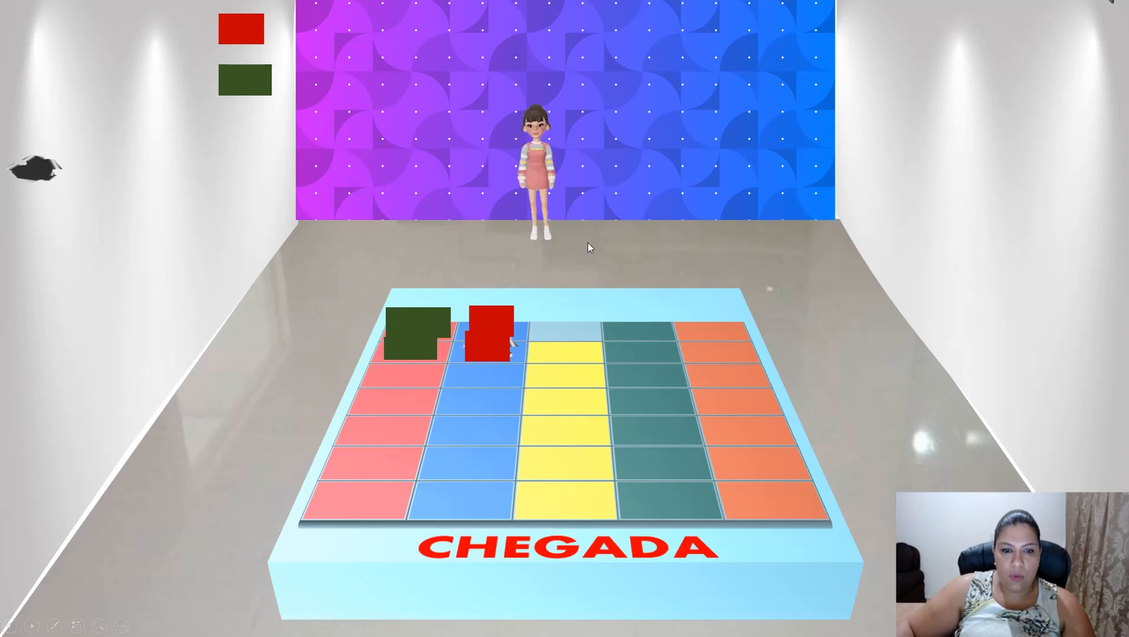
left_click(446, 322)
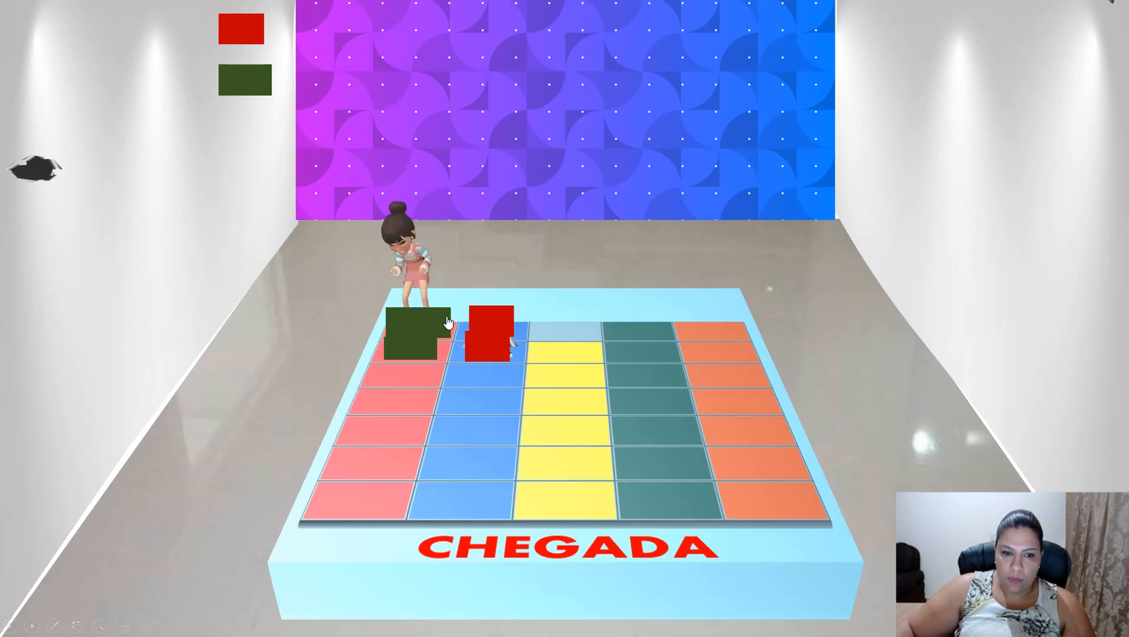
left_click(412, 355)
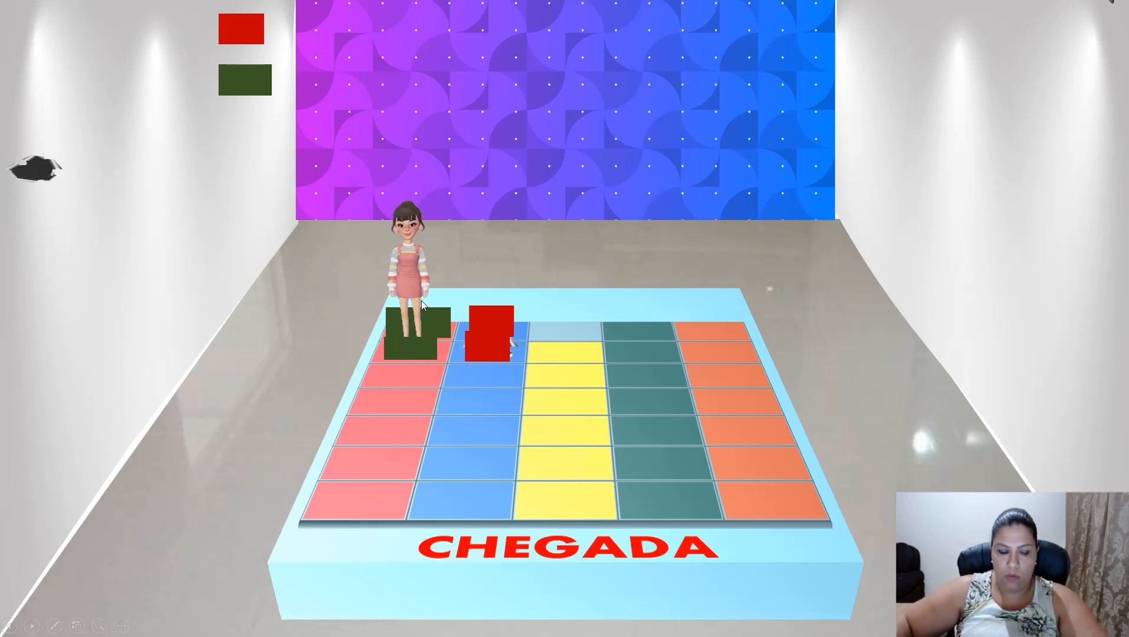
key("Escape")
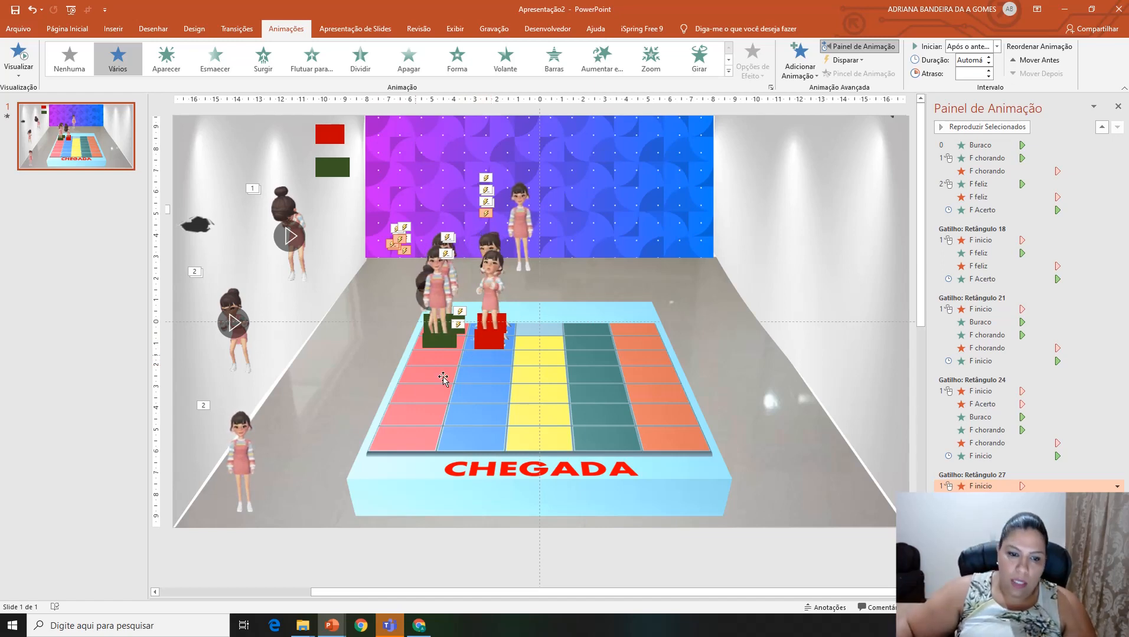
Step: Add another Desaparecer exit to the pink column's F Acerto girl and the F inicio girl together
left_click(441, 269)
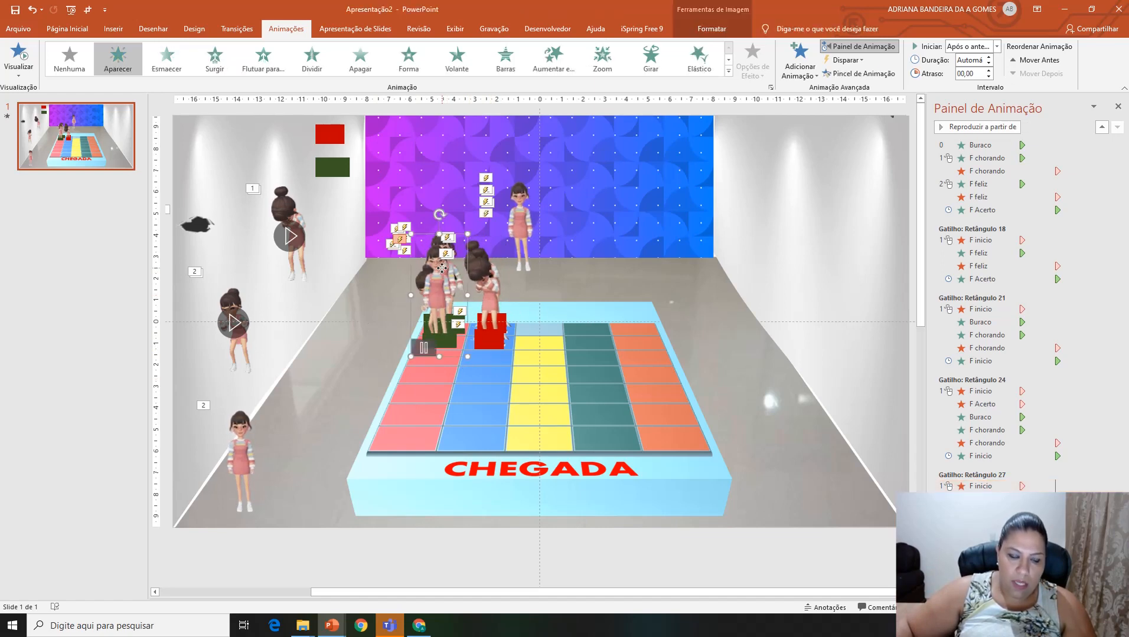
left_click(517, 189, "shift")
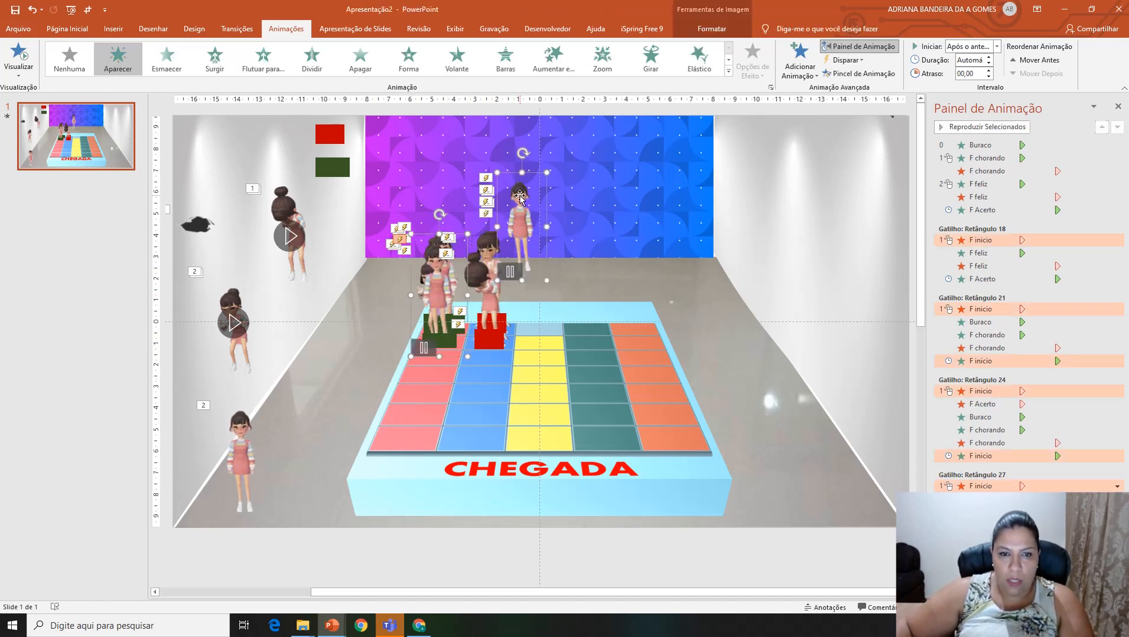
left_click(799, 59)
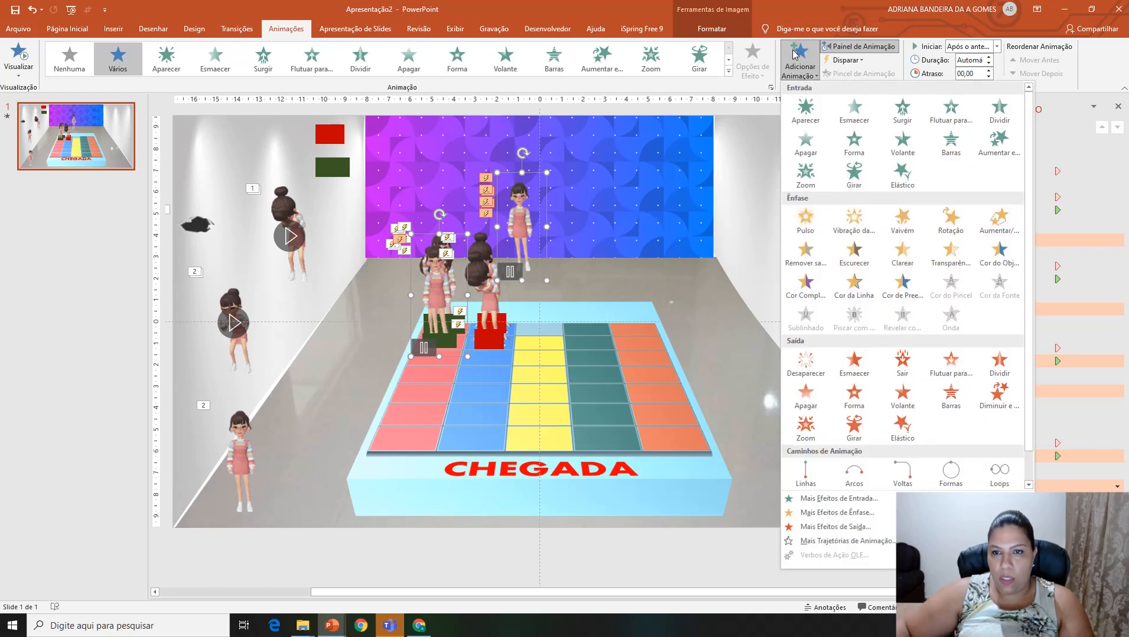
left_click(806, 365)
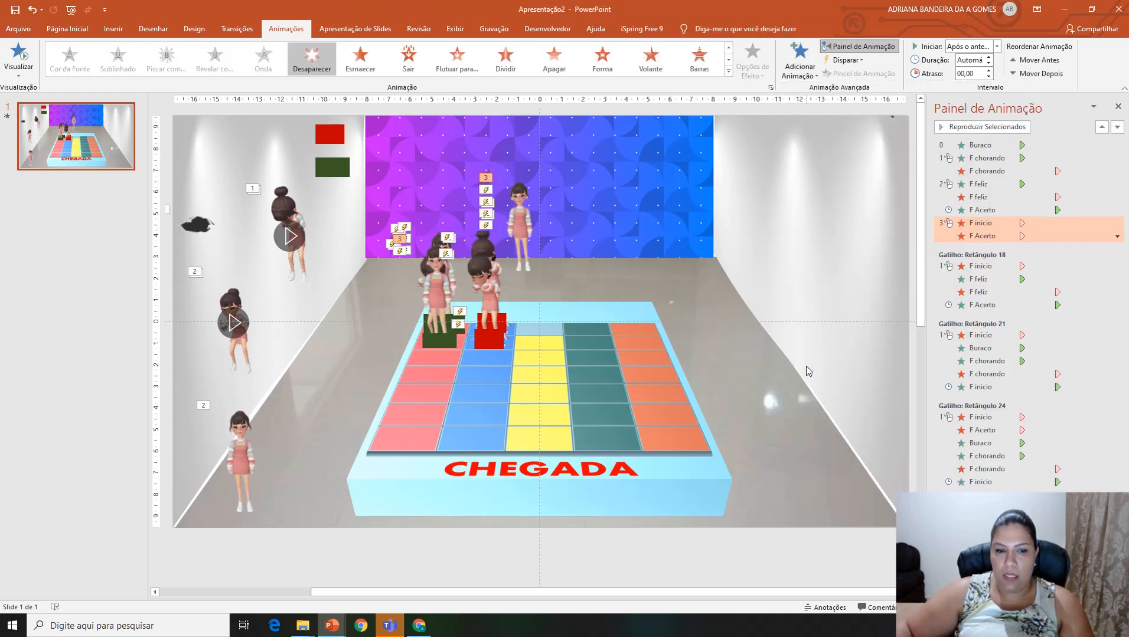
Step: Duplicate the F feliz girl, the F Acerto girl and the green rectangle, placing the copies on the blue column around its red rectangles
left_click(236, 296)
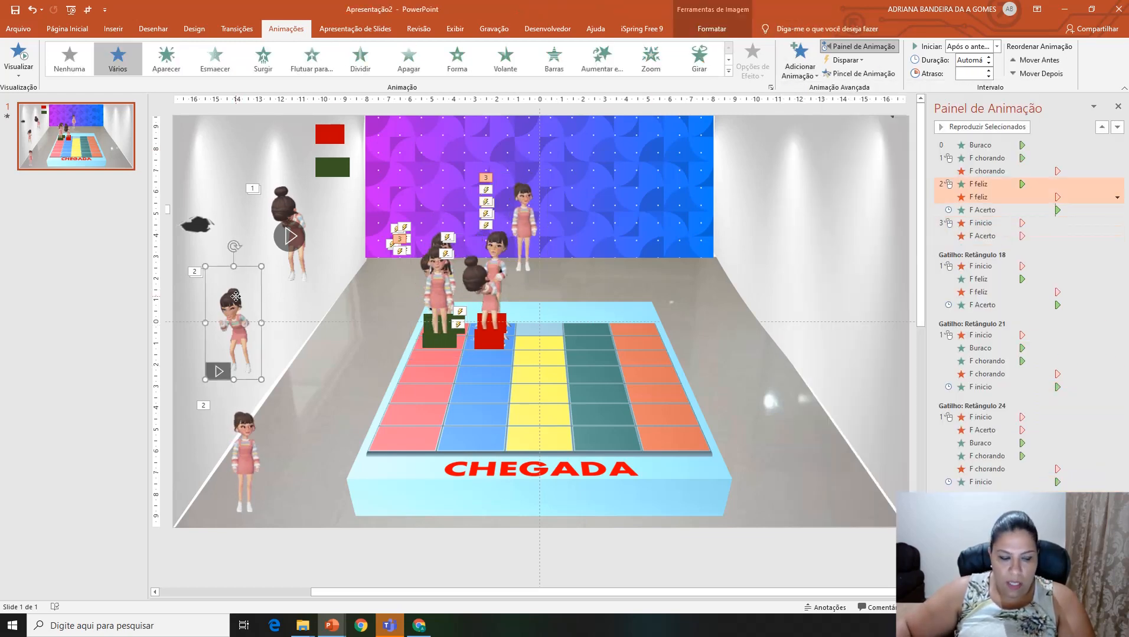
key("ctrl+d")
left_click_drag(249, 307, 477, 291)
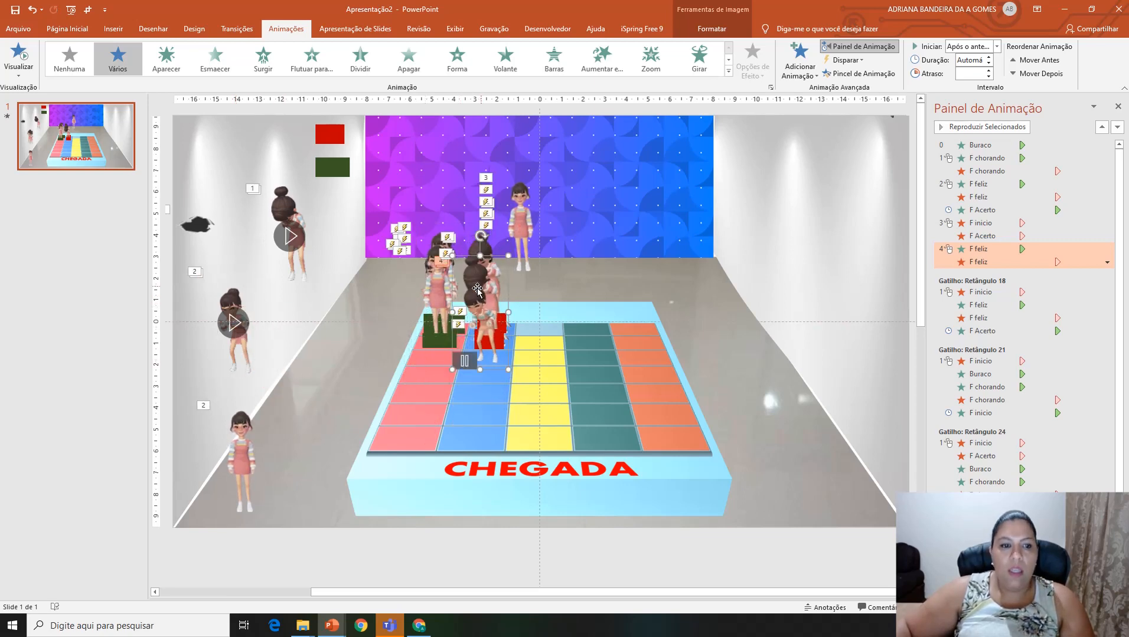
left_click(243, 489)
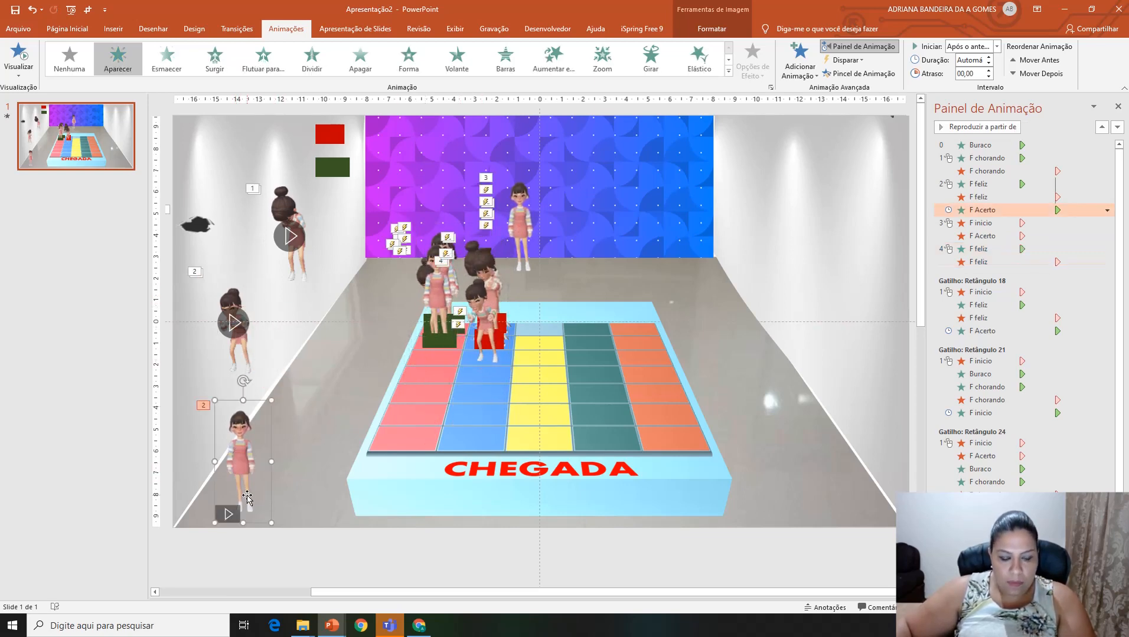
key("ctrl+d")
left_click_drag(258, 483, 468, 338)
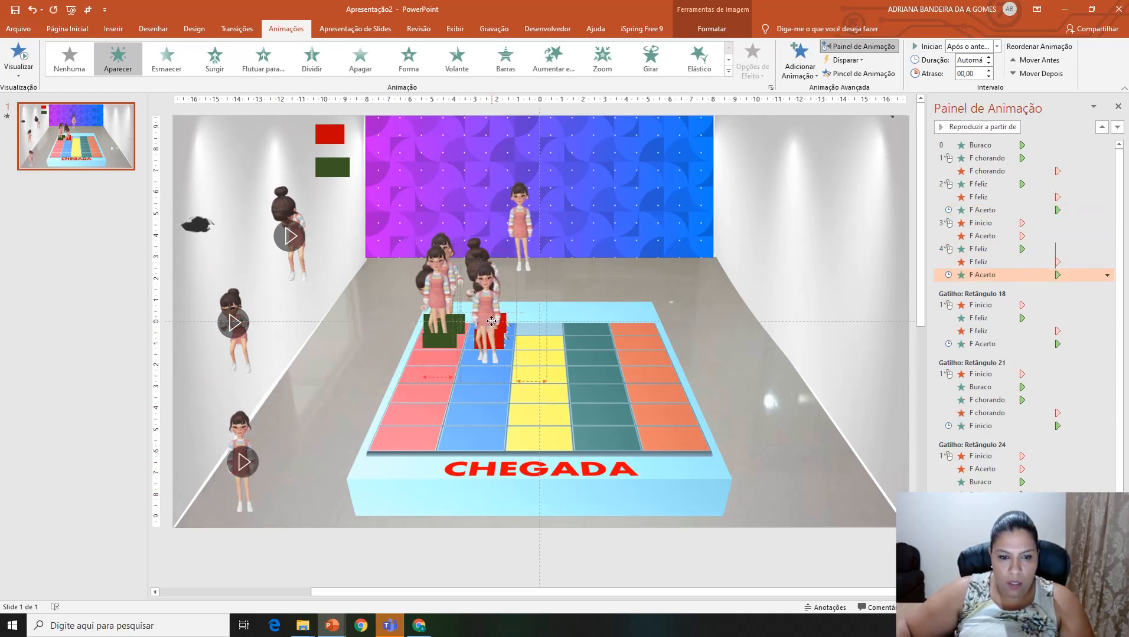
left_click(331, 170)
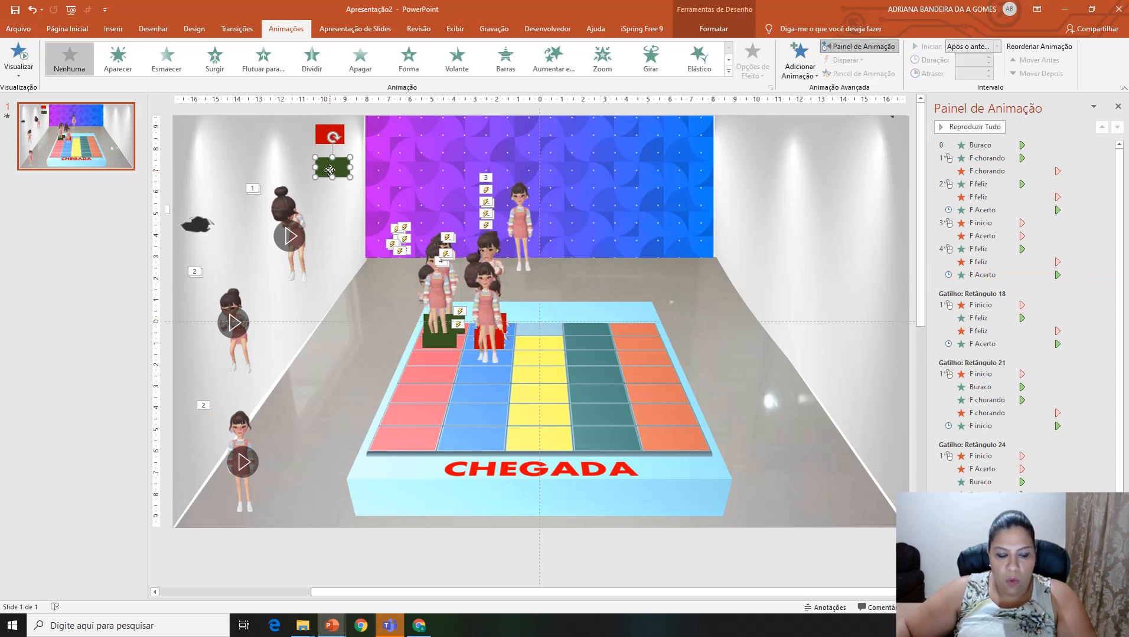
left_click_drag(334, 175, 472, 361)
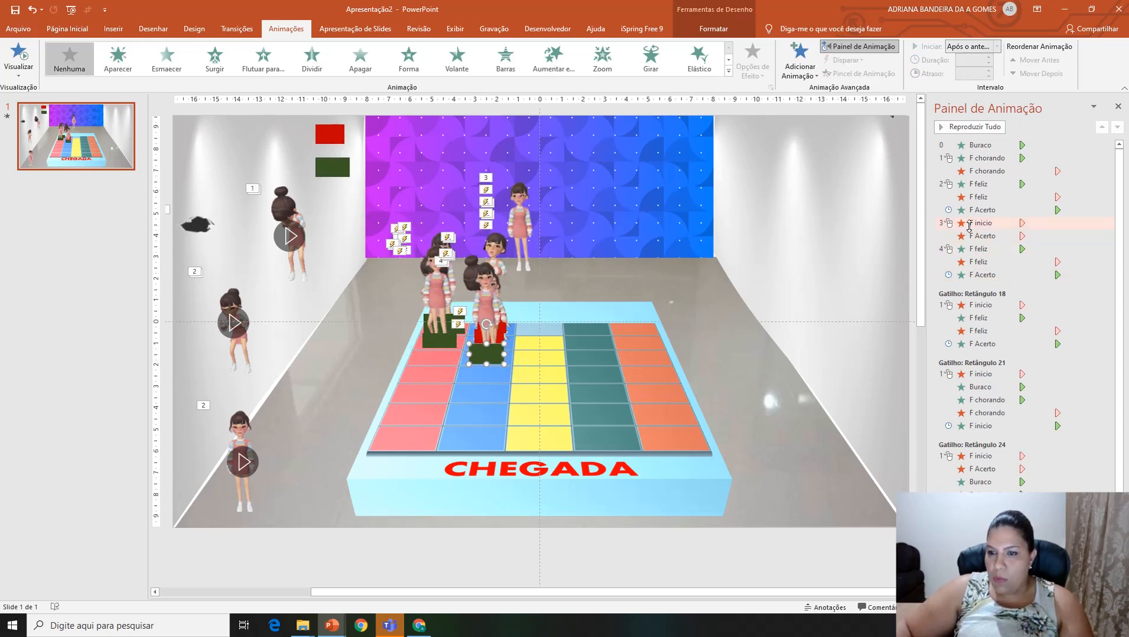
Step: Start the new F feliz entrance with the previous animation and trigger the five-effect right-answer sequence on clicking the blue column's green rectangle
right_click(976, 253)
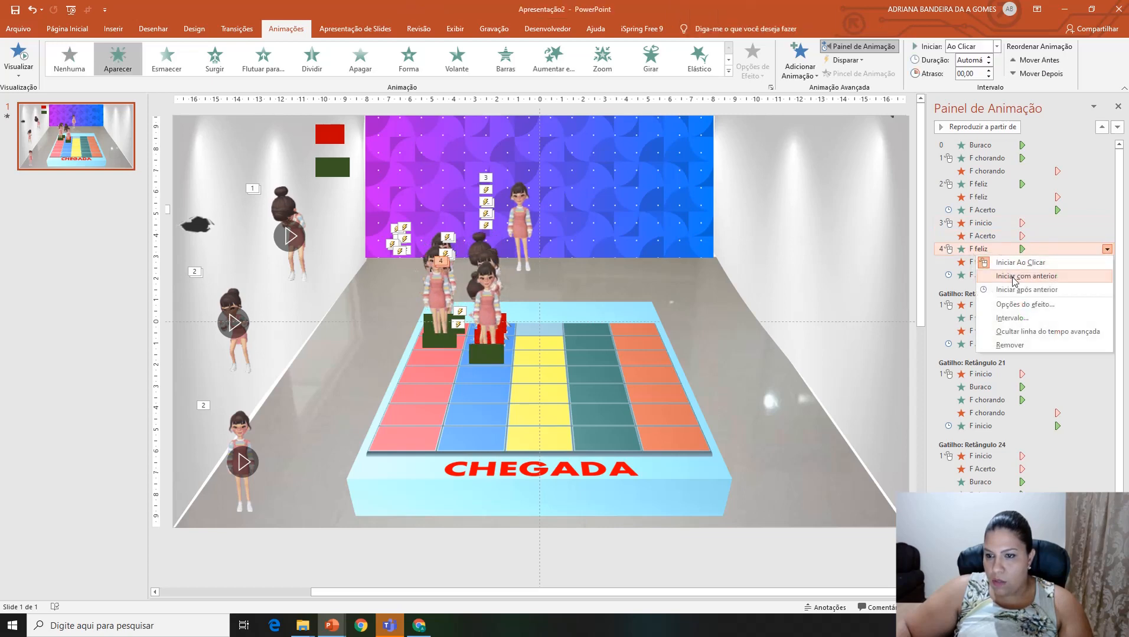
left_click(1014, 276)
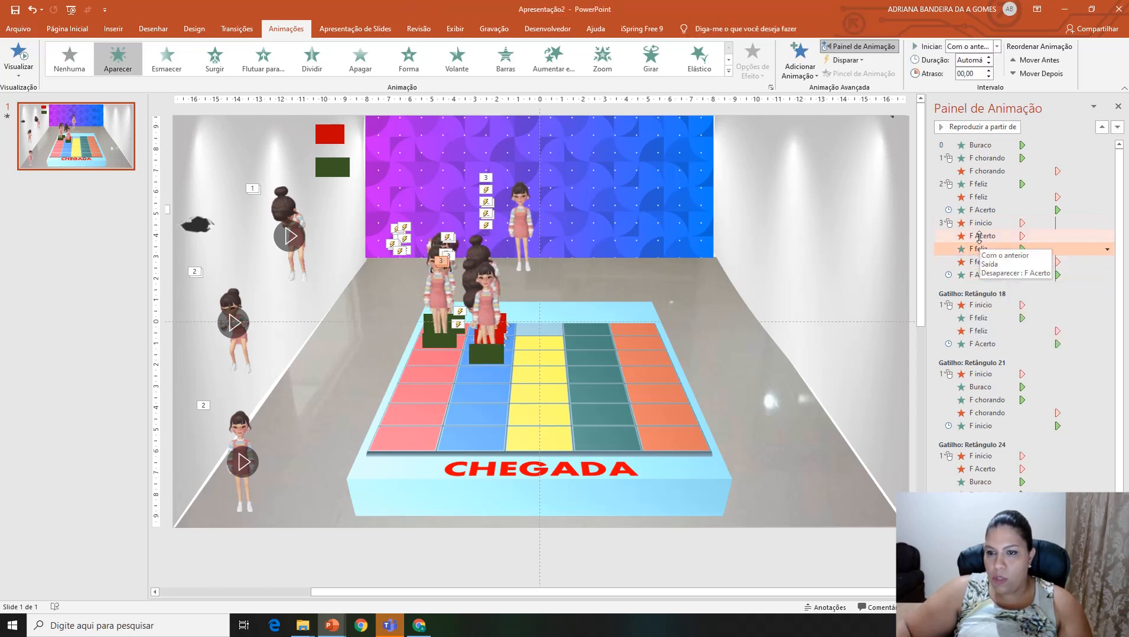
left_click(977, 223)
key("shift+Down")
key("shift+Down")
key("shift+Down")
key("shift+Down")
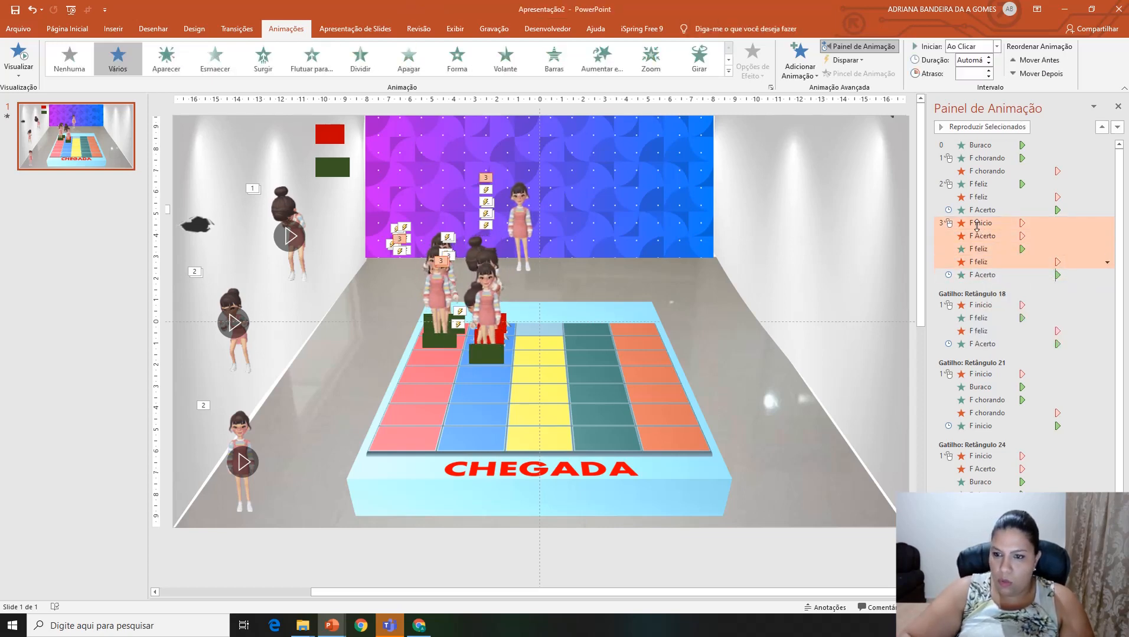
left_click(845, 60)
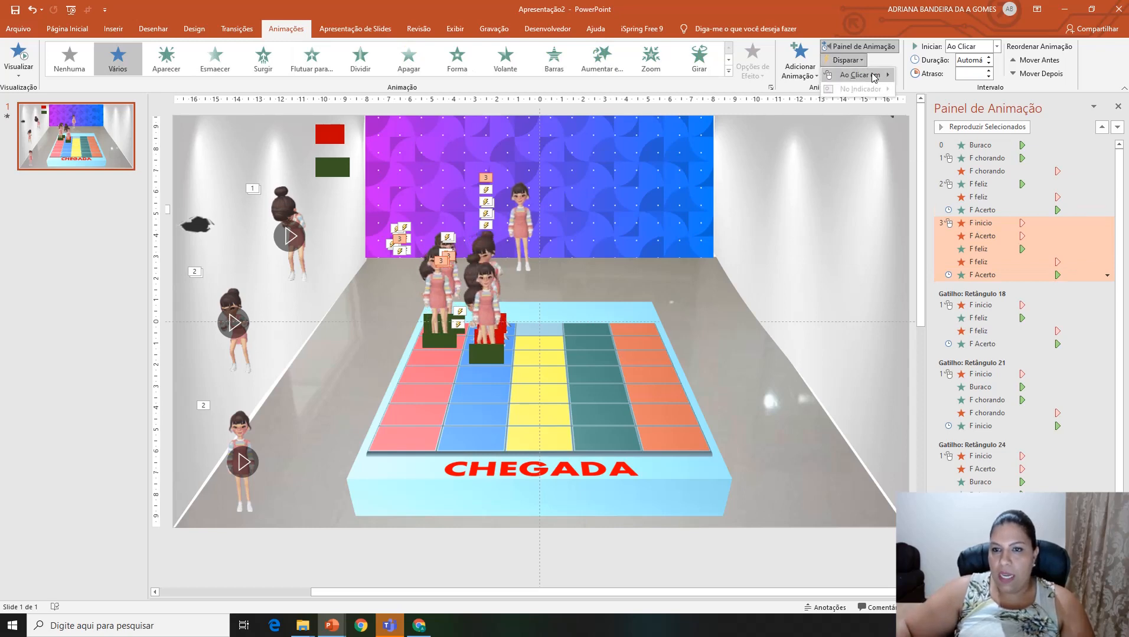
mouse_move(885, 75)
left_click(941, 389)
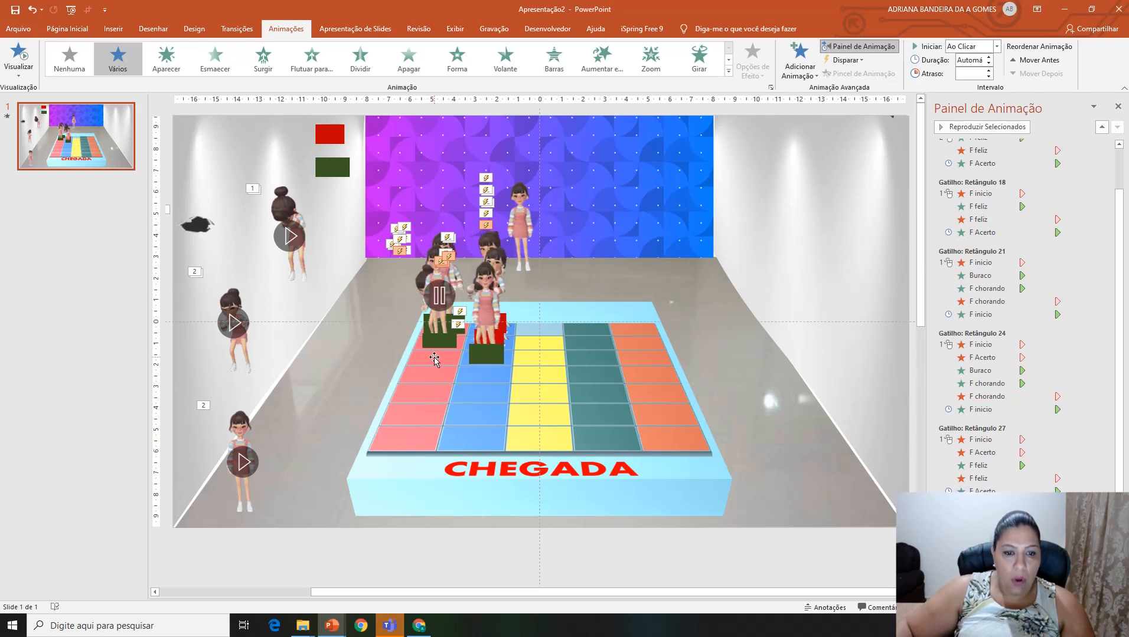
Step: Add a further Desaparecer exit to the F Acerto and F inicio girls together for the next hole-and-crying sequence
left_click(438, 275)
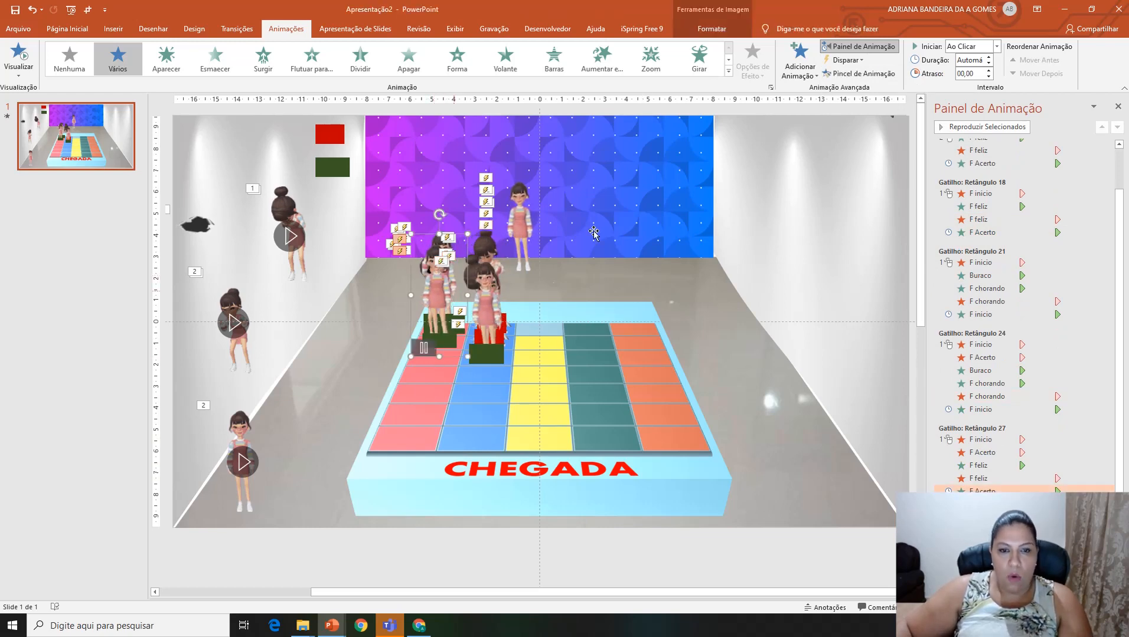
left_click(525, 199, "shift")
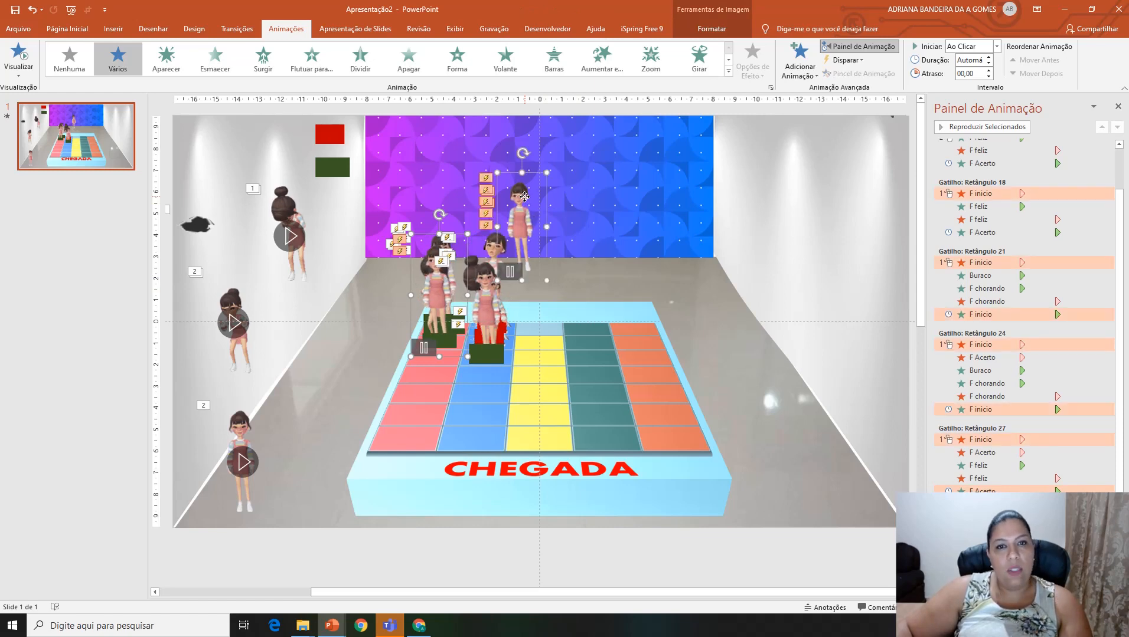
left_click(797, 61)
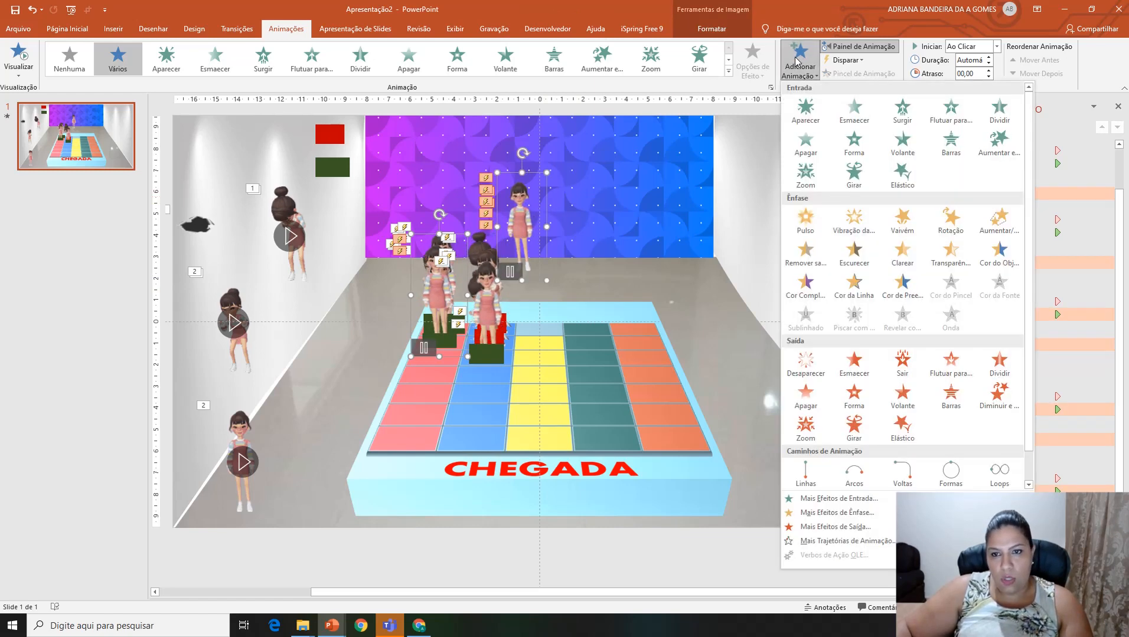
left_click(808, 365)
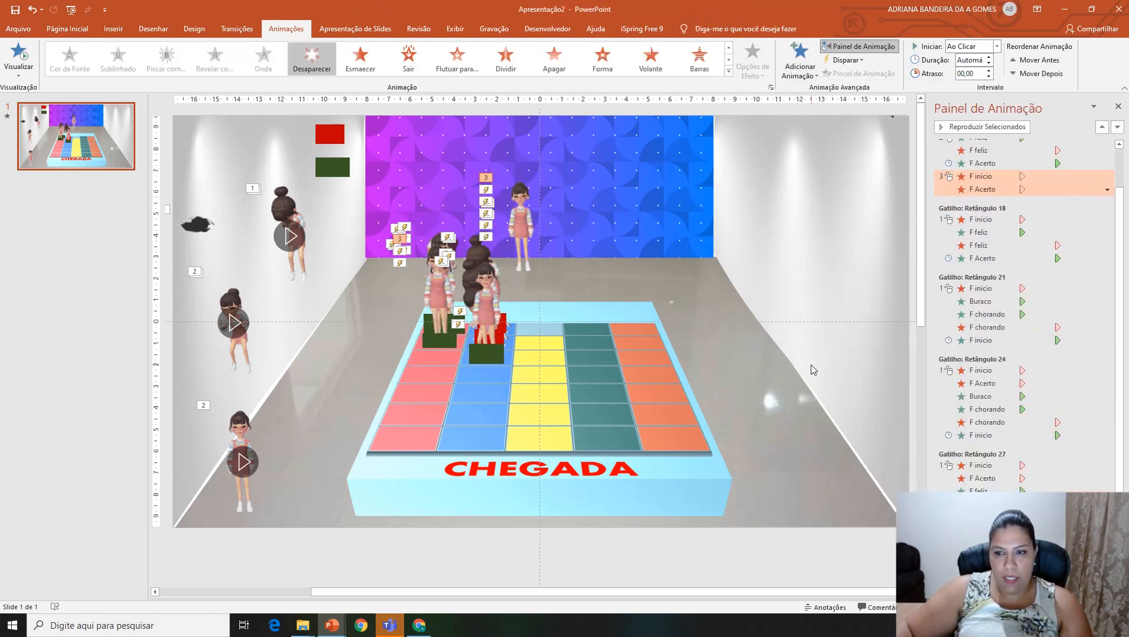
Step: Duplicate the Buraco hole and the F chorando girl, placing the copies on the pink column below its green rectangles
left_click(197, 225)
key("ctrl+d")
left_click_drag(205, 238, 408, 351)
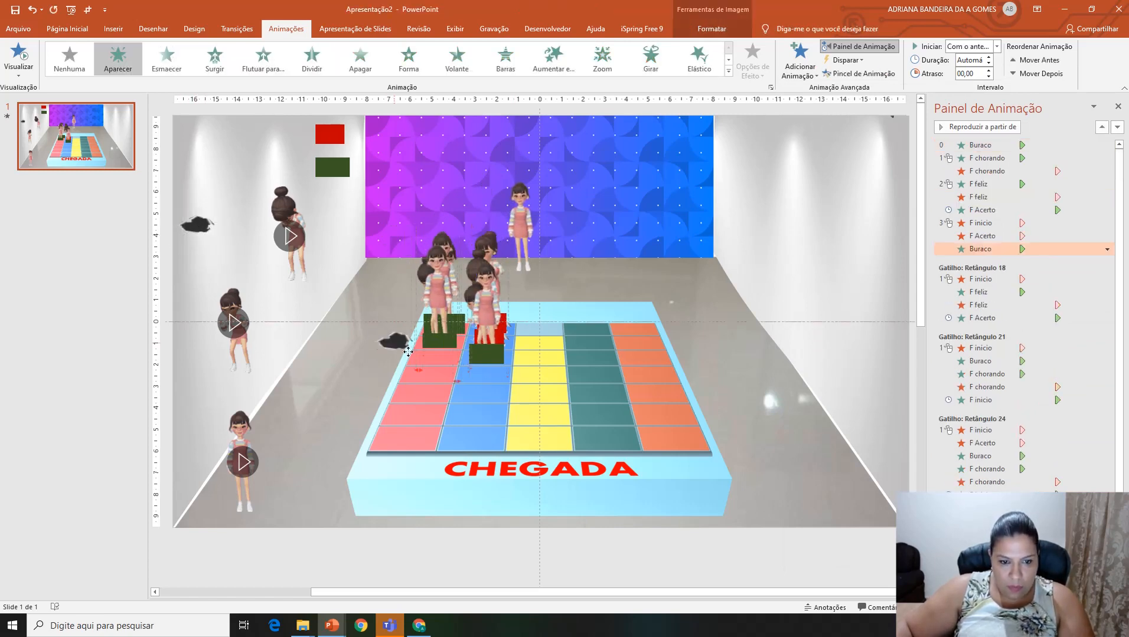
left_click(300, 274)
key("ctrl+d")
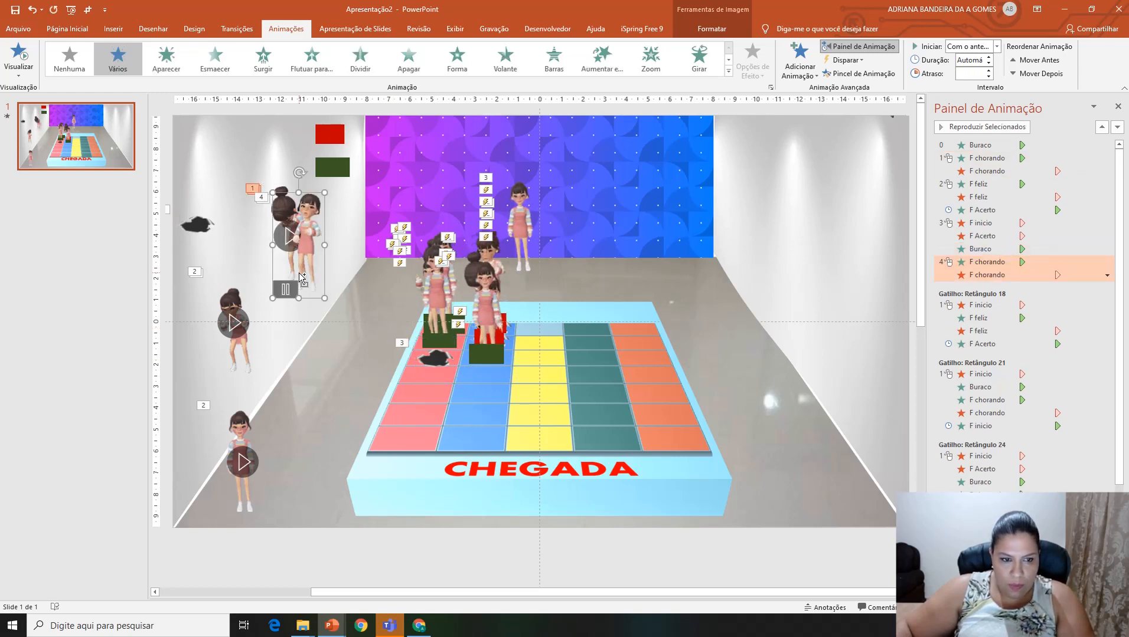
left_click_drag(300, 273, 427, 346)
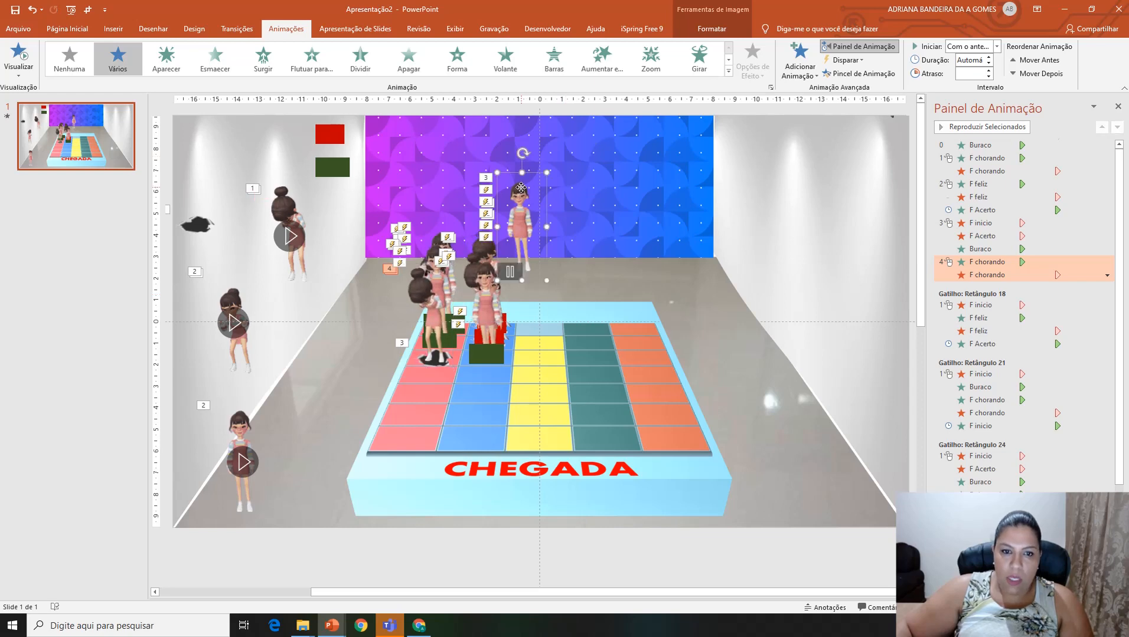
Step: Add an Aparecer entrance to the F inicio girl, starting F chorando with the previous animation and F inicio after the previous one
left_click(800, 59)
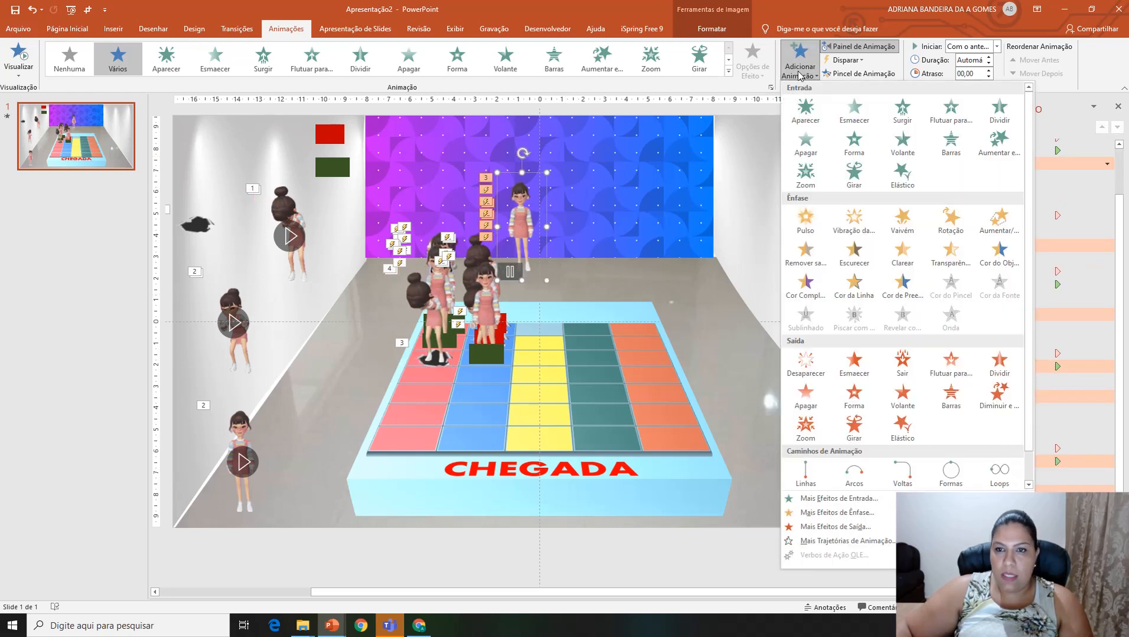
left_click(806, 109)
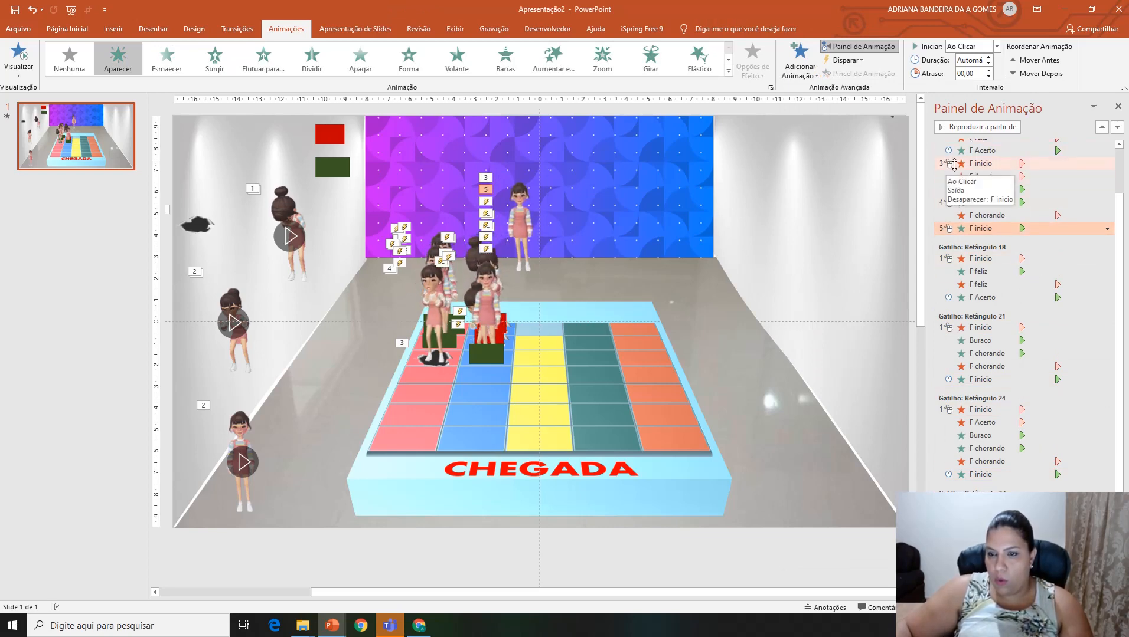
right_click(986, 202)
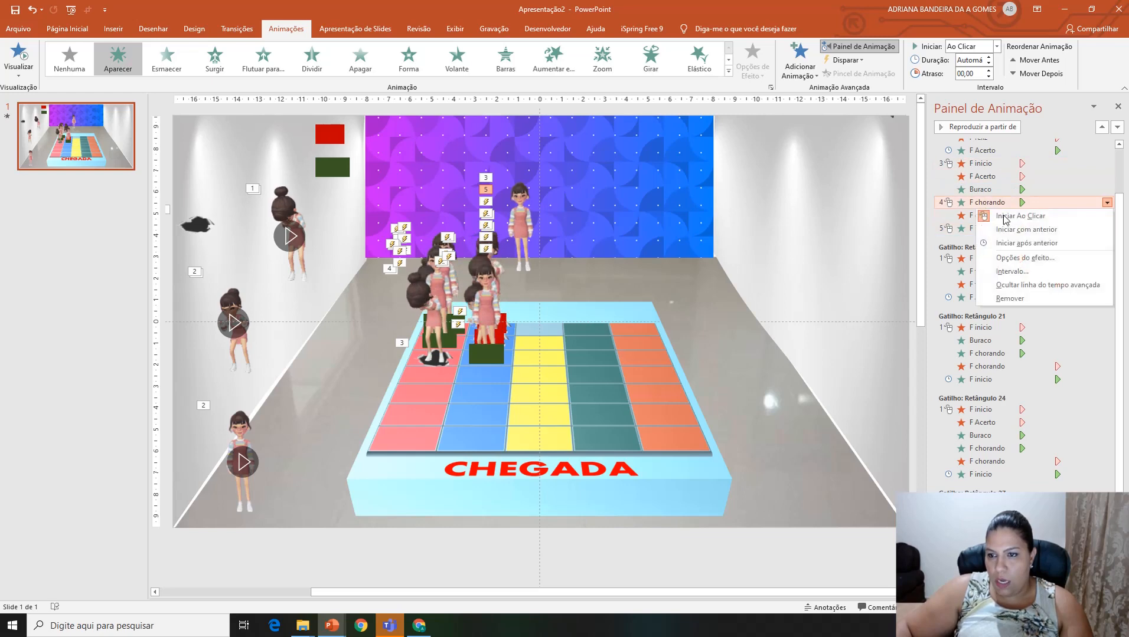
left_click(1022, 230)
left_click(975, 231)
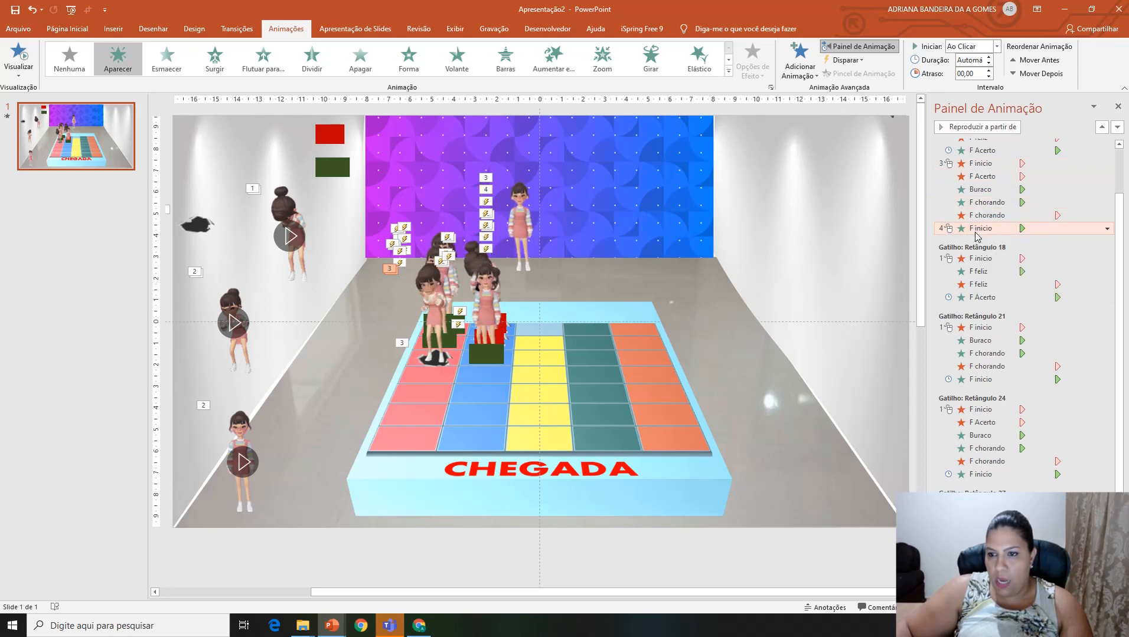
right_click(975, 230)
left_click(1020, 271)
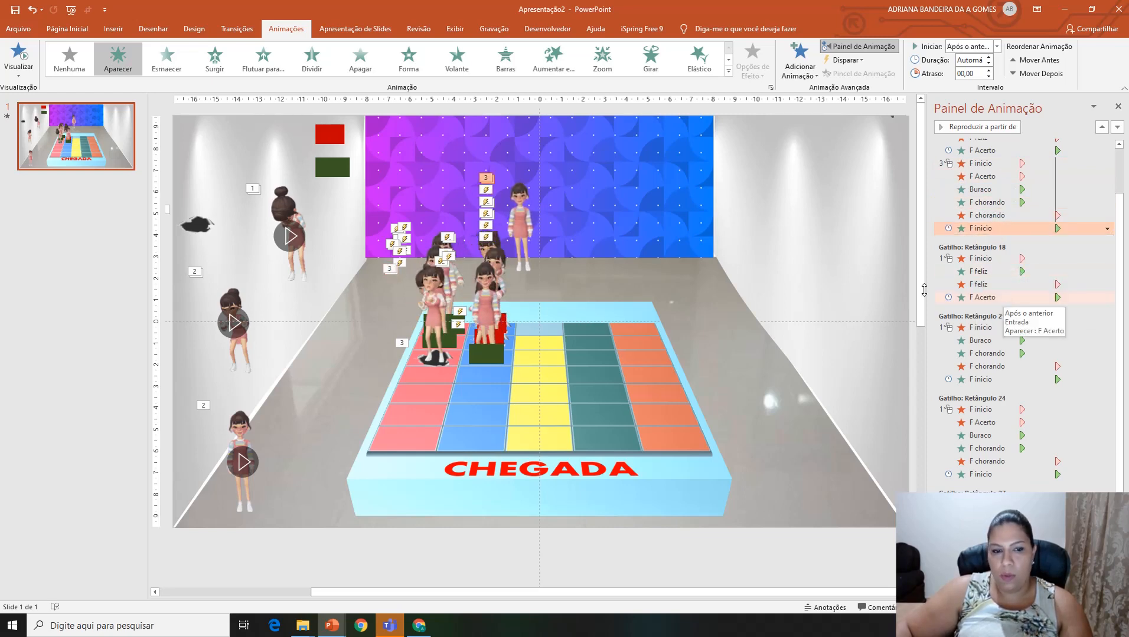
Step: Place a red rectangle copy over the pink column's new hole and trigger the six-effect hole-and-crying sequence on clicking it (Retângulo 33)
left_click(334, 138)
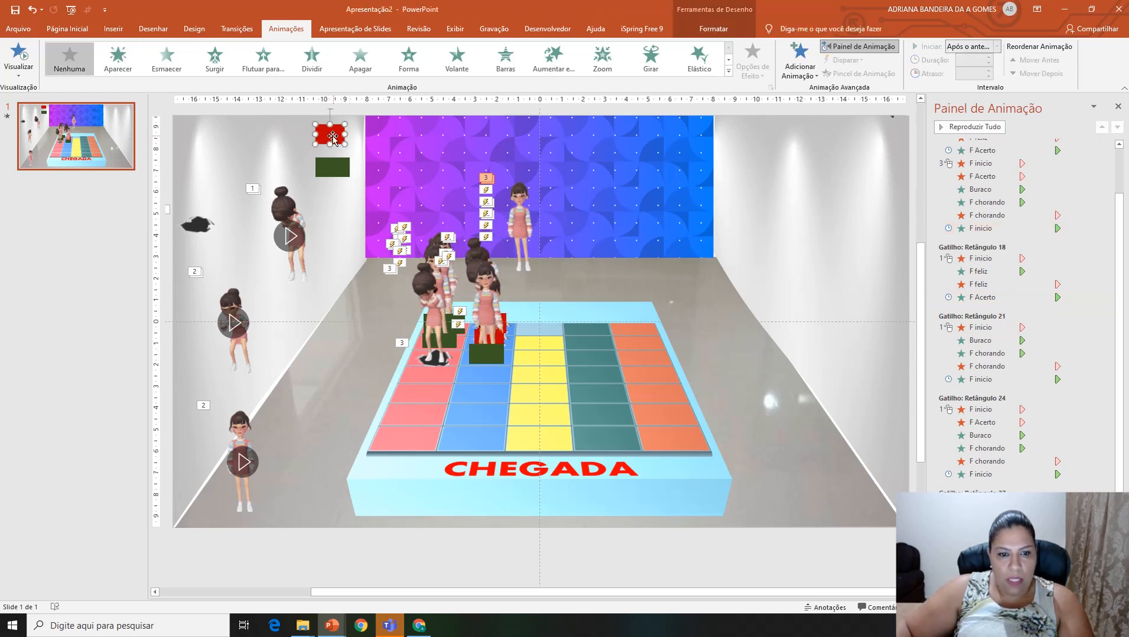
left_click_drag(334, 137, 398, 324)
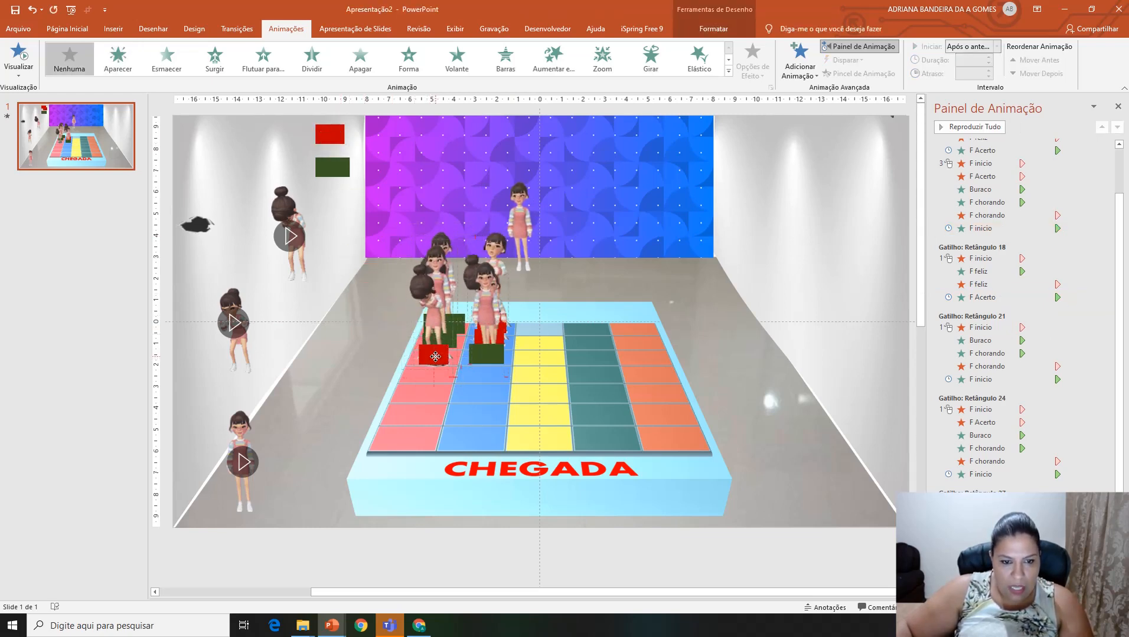
left_click(983, 232)
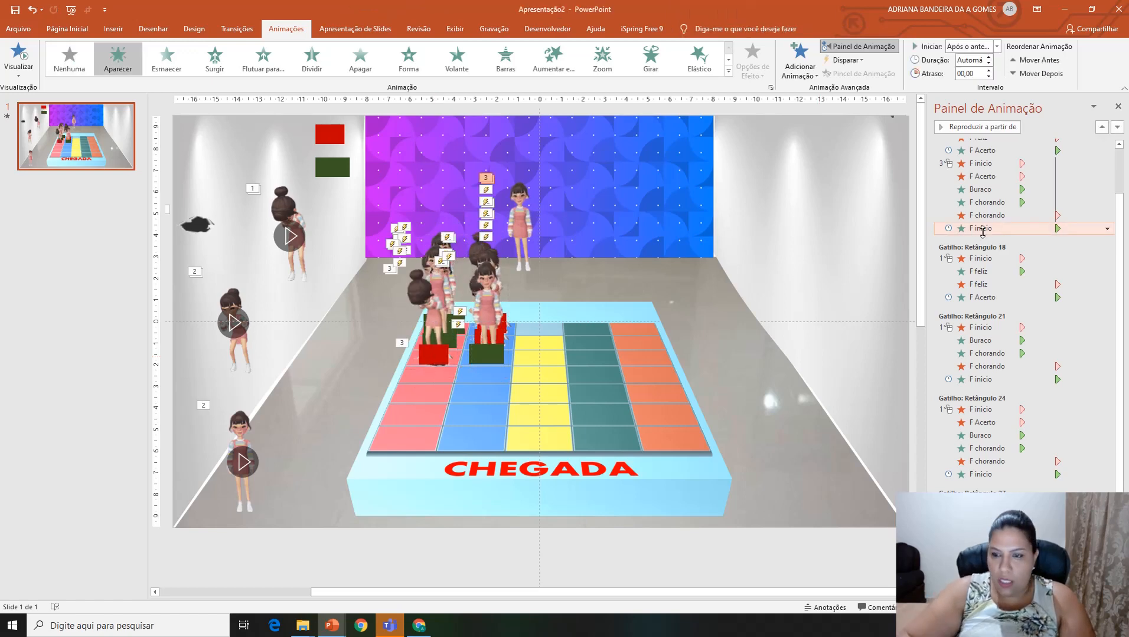
key("shift+Up")
key("shift+Up")
key("shift+Up")
key("shift+Up")
key("shift+Up")
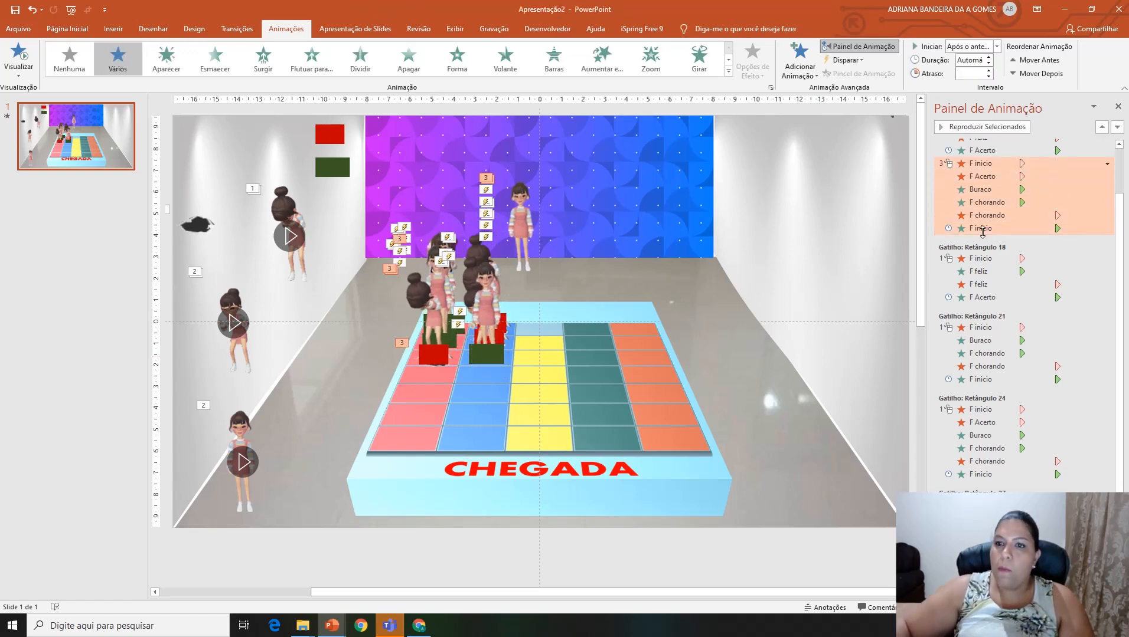
left_click(846, 60)
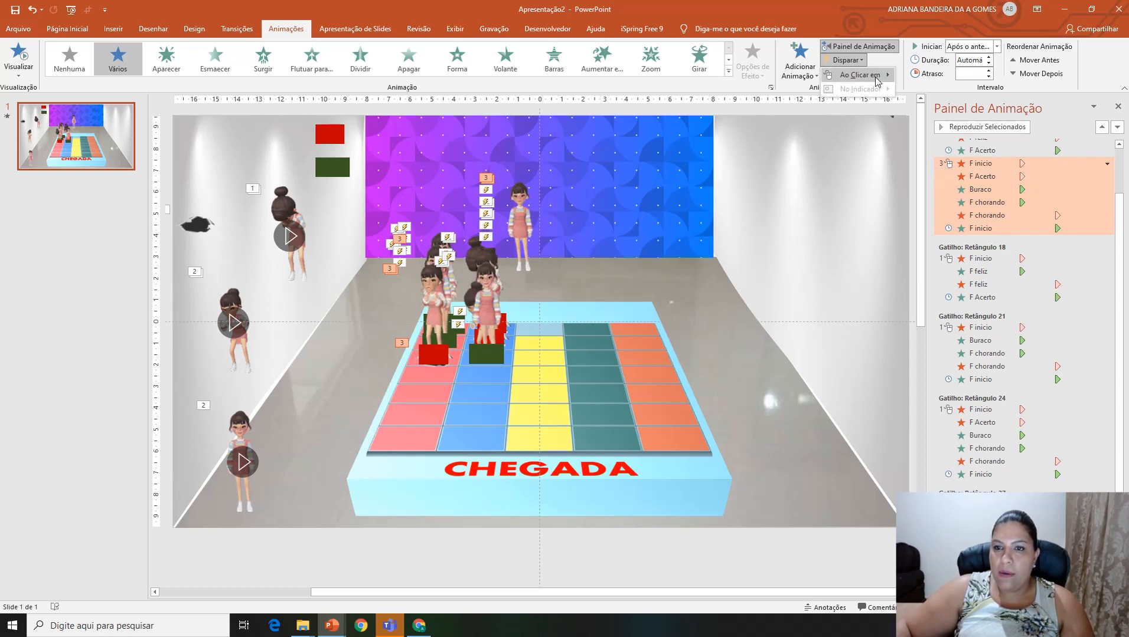
mouse_move(874, 75)
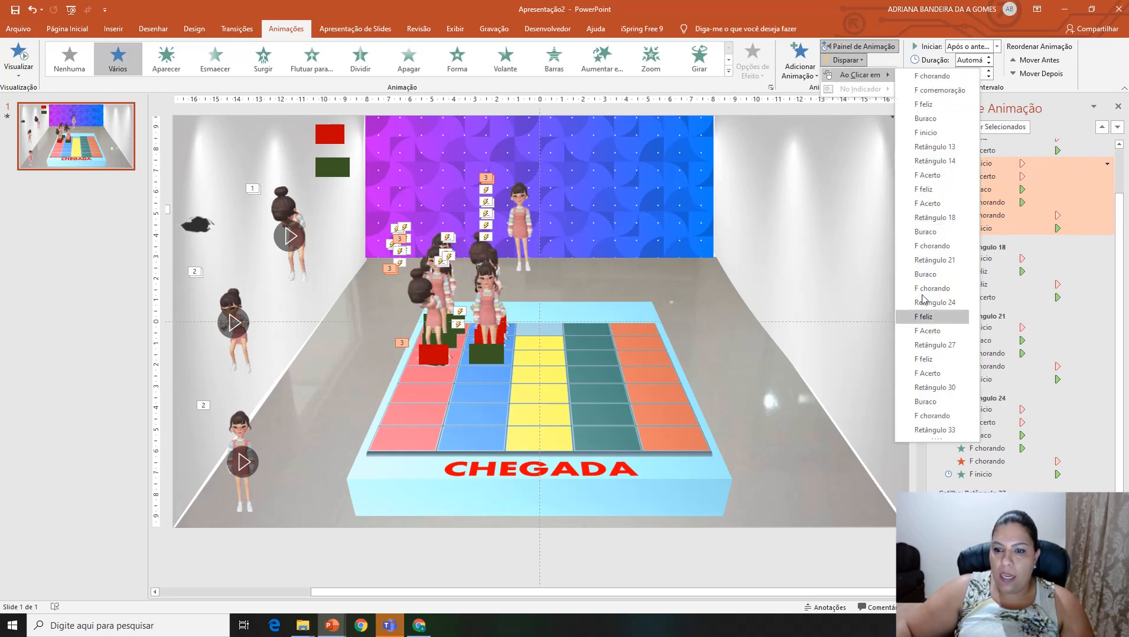
left_click(924, 429)
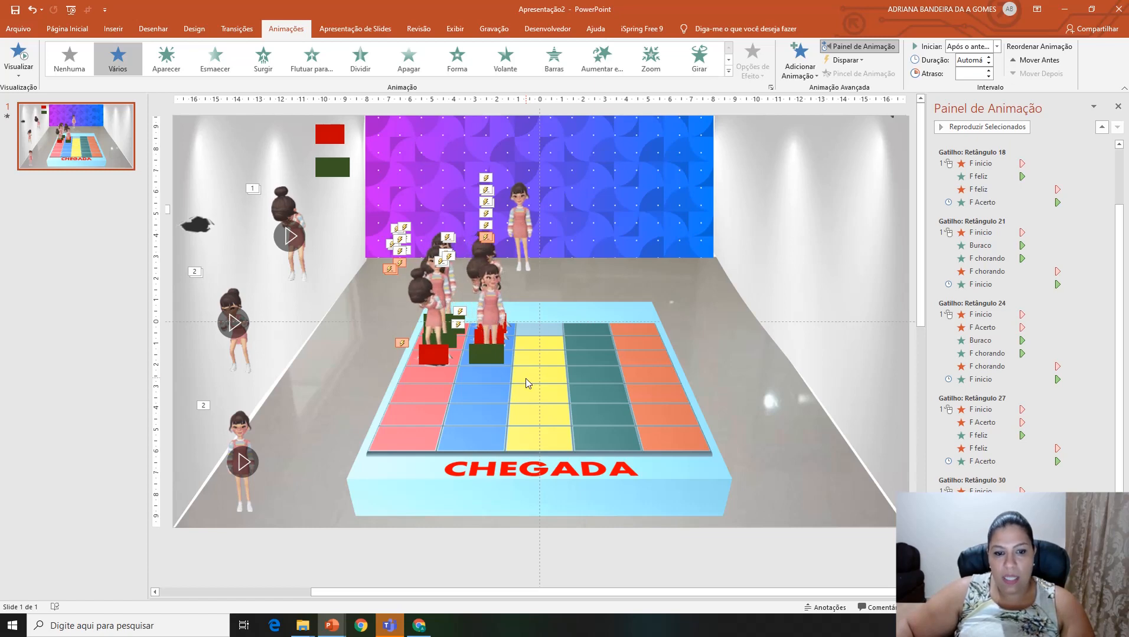
Step: Add another Desaparecer exit to the blue column's F Acerto girl and the F inicio girl together
left_click(487, 298)
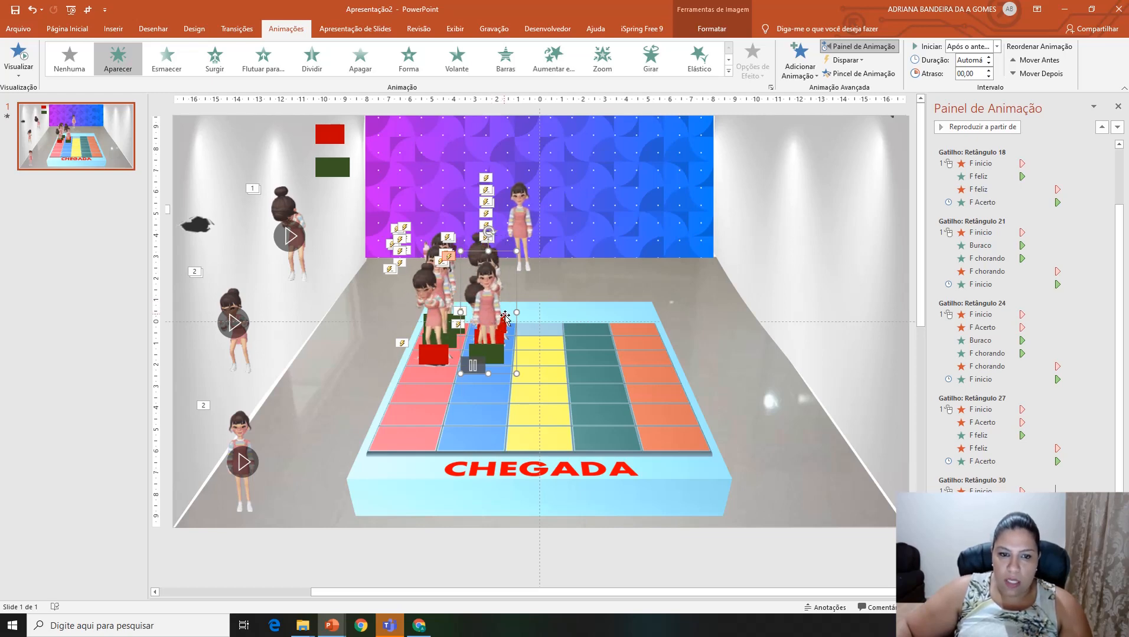
left_click(522, 202, "shift")
left_click(800, 67)
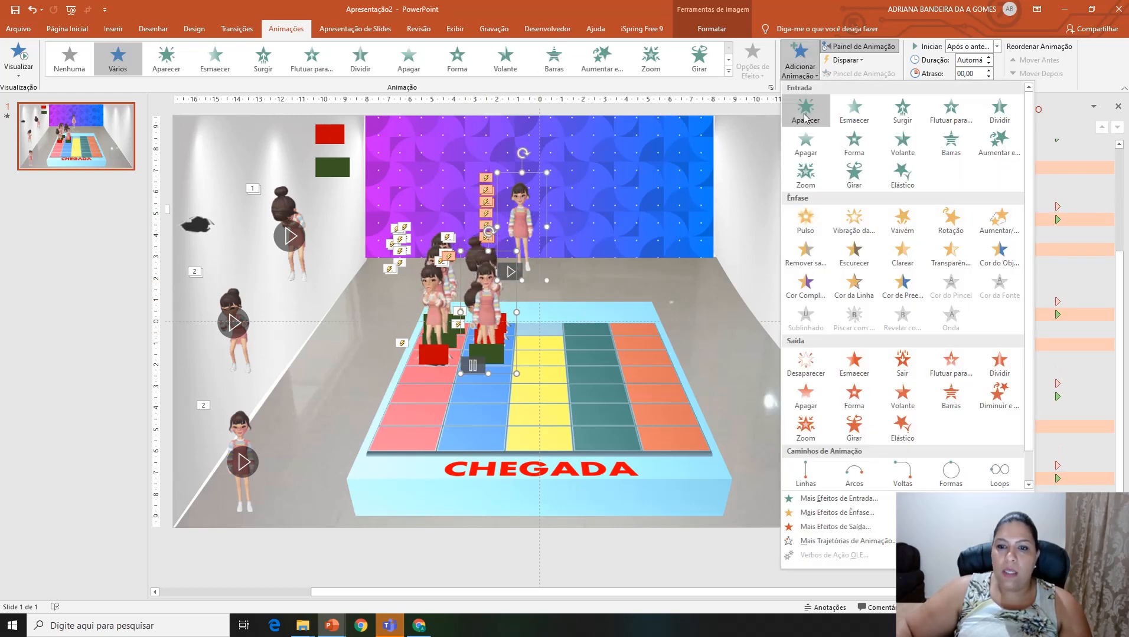
left_click(805, 363)
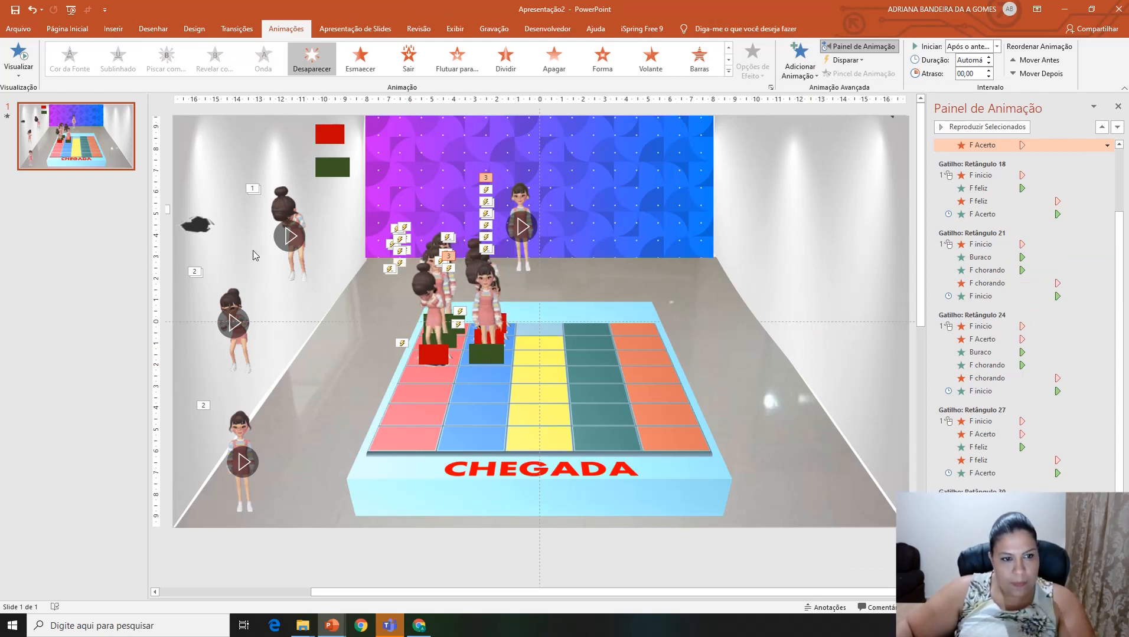
Step: Place copies of the Buraco hole and F chorando girl on the yellow column and add an Aparecer entrance to the F inicio girl
left_click(196, 223)
left_click(289, 204)
left_click_drag(289, 204, 524, 291)
left_click(520, 203)
left_click(799, 60)
left_click(805, 110)
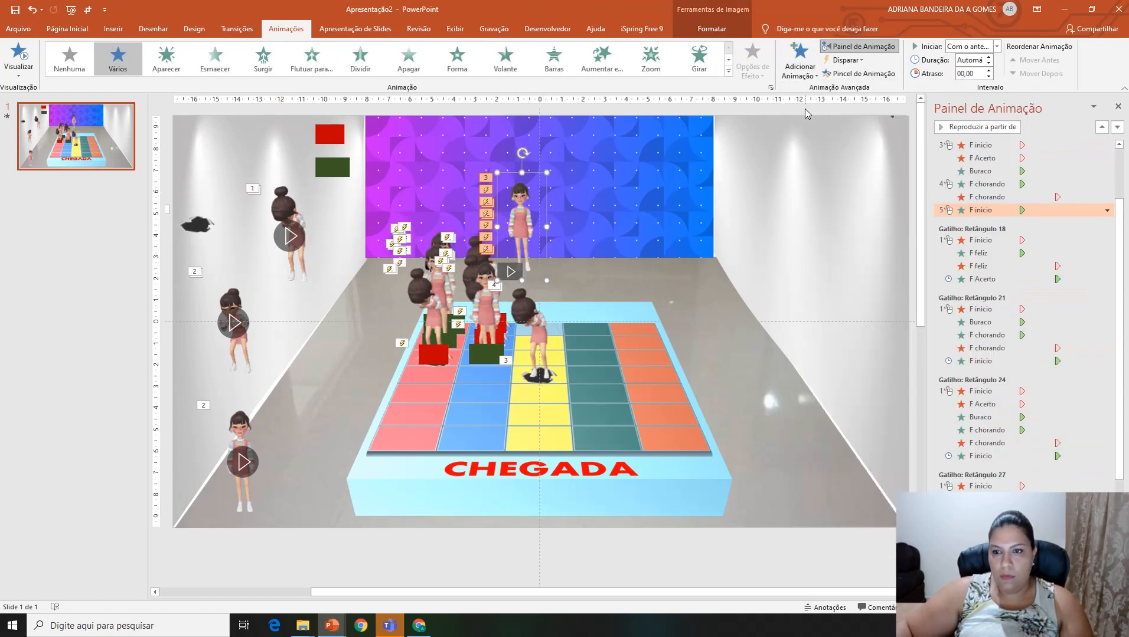
Step: Cover the yellow column's hole with a red rectangle copy, and start F chorando with the previous animation and F inicio after it
left_click(329, 135)
key("ctrl+d")
left_click_drag(338, 143, 540, 373)
right_click(987, 211)
left_click(1020, 251)
Step: Trigger the six-effect hole-and-crying sequence on clicking the yellow column's red rectangle, Retângulo 36
left_click(981, 145)
left_click(982, 210, "shift")
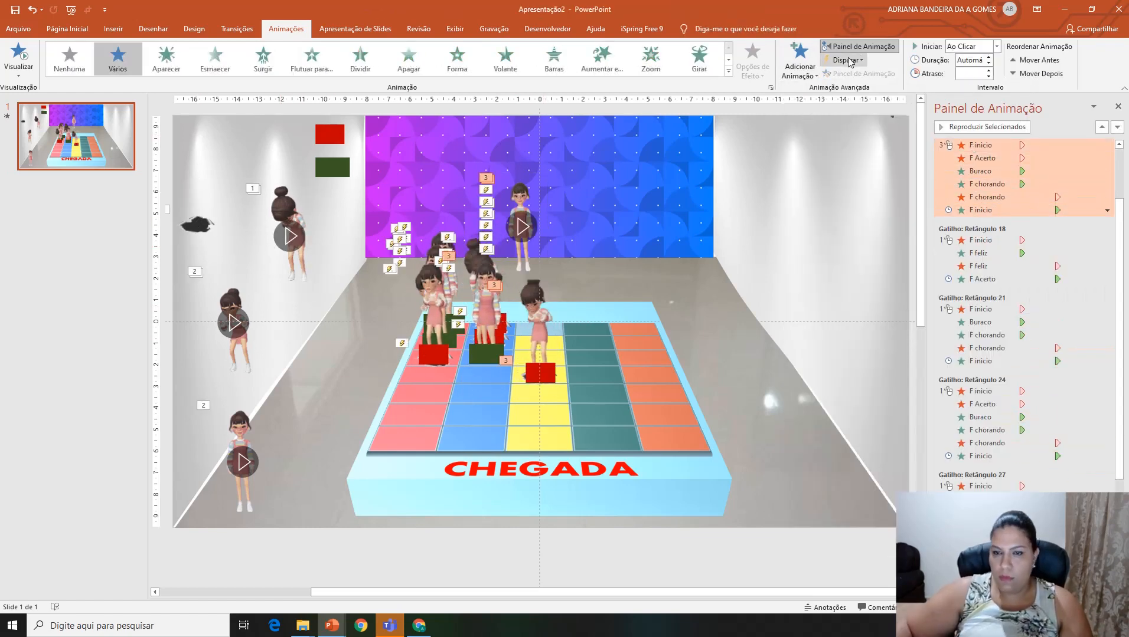
left_click(848, 60)
left_click(939, 454)
Step: Add a Desaparecer exit to the F inicio girl and the blue column's F Acerto girl for the next right-answer sequence
left_click(520, 204)
left_click(799, 61)
left_click(805, 112)
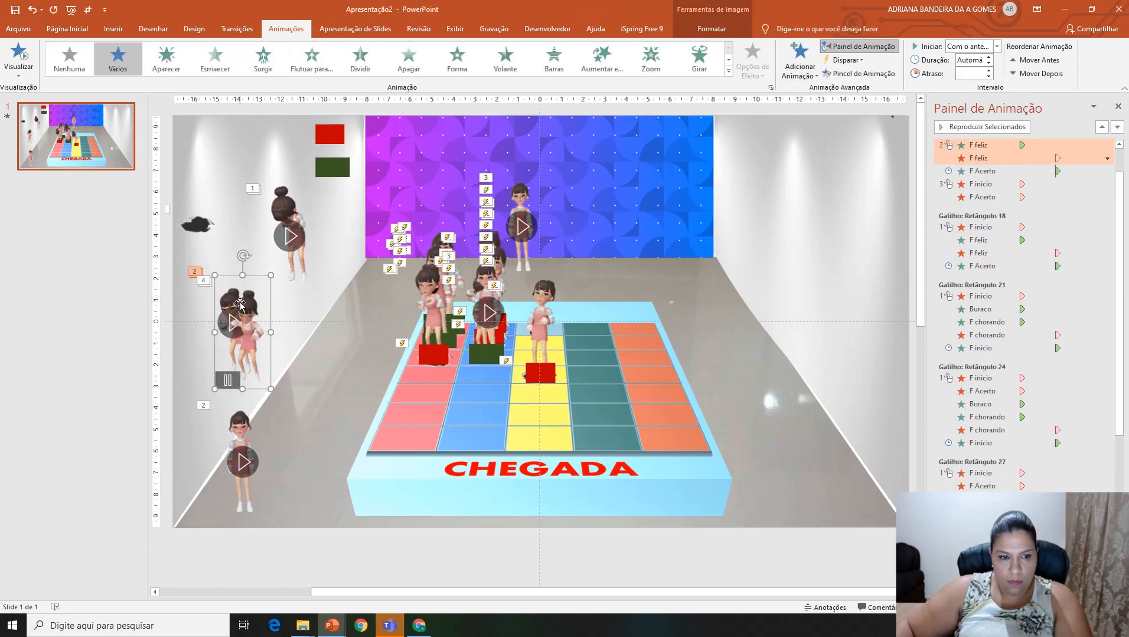
Step: Place a green rectangle copy below the pink column's red one and trigger the five-effect right-answer sequence on clicking it (Retângulo 39)
left_click(347, 171)
left_click_drag(351, 167, 344, 168)
key("ctrl+d")
left_click_drag(338, 176, 426, 370)
left_click(981, 184)
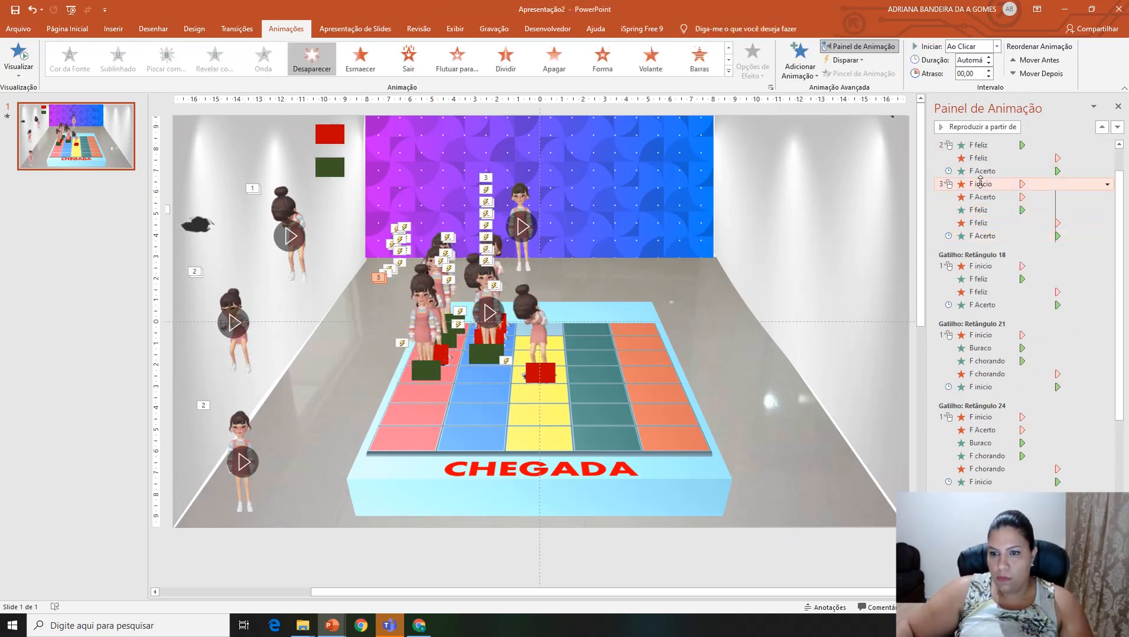
left_click(982, 236, "shift")
left_click(848, 61)
left_click(939, 446)
Step: Add another Desaparecer exit to the F inicio and F Acerto girls, and place Buraco and F chorando copies on the blue column
left_click(799, 61)
left_click(805, 361)
left_click(199, 224)
key("ctrl+d")
left_click_drag(206, 232, 483, 373)
left_click(288, 213)
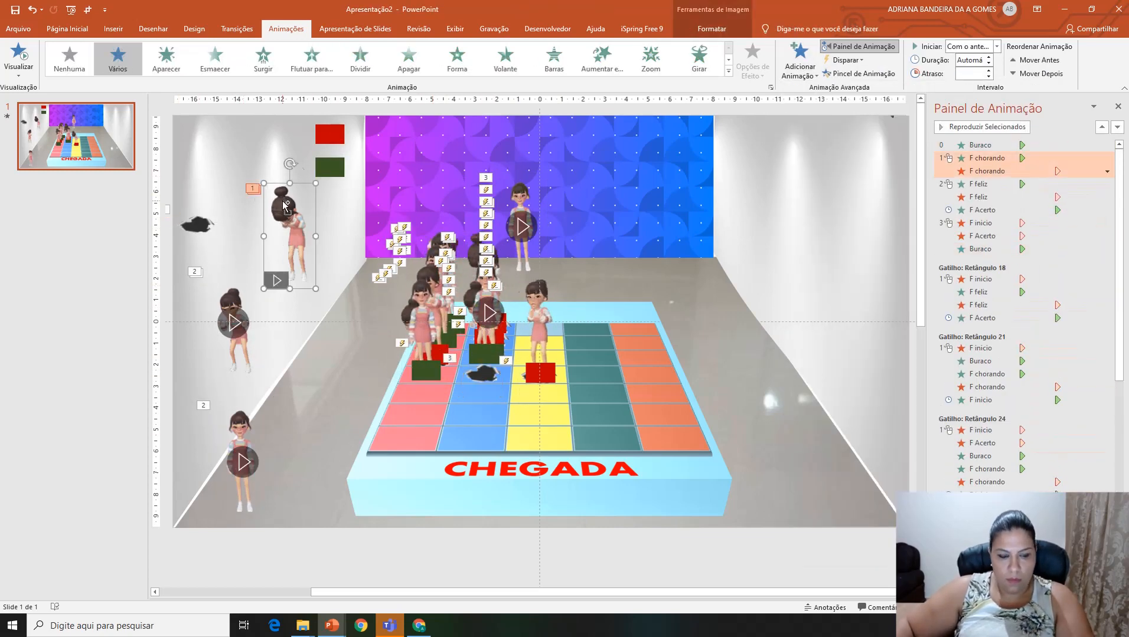
key("ctrl+d")
left_click_drag(297, 243, 477, 332)
Step: Start F chorando with the previous animation and F inicio after it, and cover the blue column's new hole with a red rectangle copy
left_click(952, 184)
left_click(980, 210)
left_click(329, 135)
key("ctrl+d")
left_click_drag(336, 142, 483, 371)
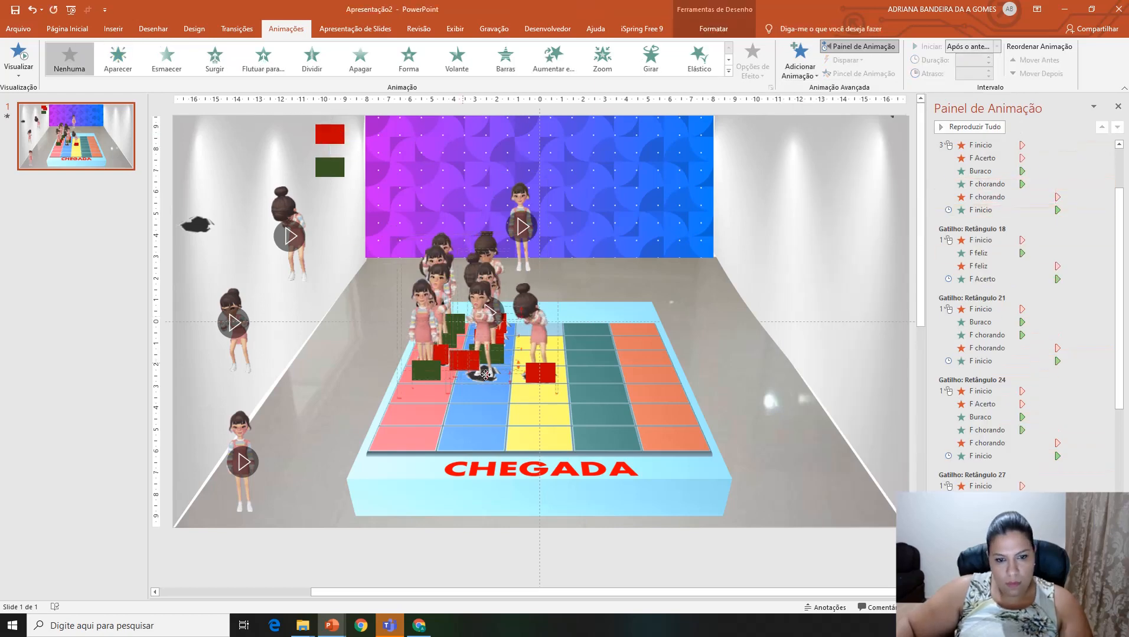
Step: Trigger the six-effect hole-and-crying sequence on clicking the blue column's new red rectangle, Retângulo 42
left_click(980, 145)
left_click(974, 211, "shift")
left_click(847, 60)
scroll(956, 342, "down", 5)
left_click(940, 445)
Step: Add a further Desaparecer exit to the F inicio girl and the pink column's lower F Acerto girl together
left_click(521, 206)
left_click(424, 316, "shift")
left_click(799, 61)
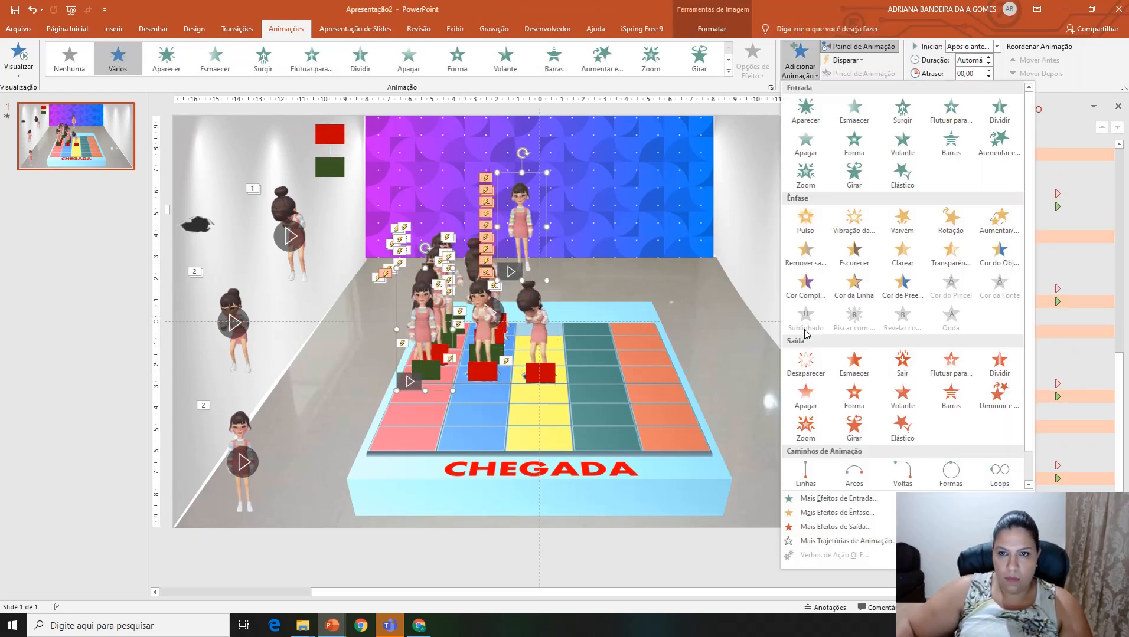
left_click(805, 361)
Step: Duplicate the F feliz girl, the F Acerto girl and the green rectangle, placing the copies on the blue column below its red rectangle
left_click(238, 308)
key("ctrl+d")
left_click_drag(246, 313, 480, 326)
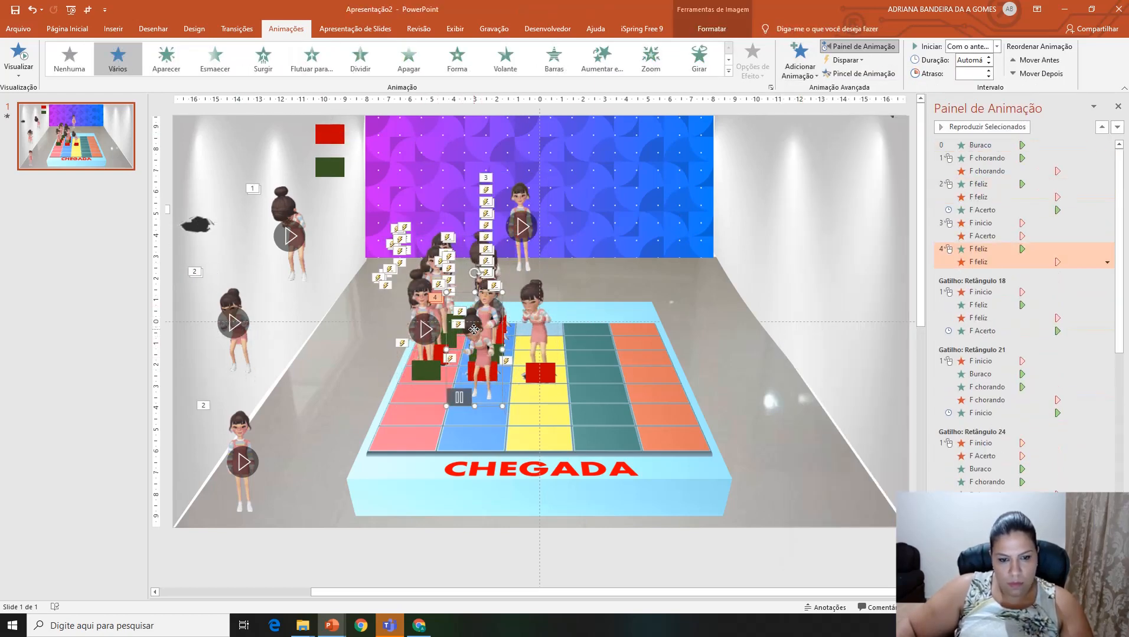
left_click(241, 444)
key("ctrl+d")
left_click_drag(247, 450, 477, 328)
left_click(330, 169)
key("ctrl+d")
left_click_drag(338, 177, 482, 395)
Step: Start the new F feliz entrance with the previous animation and trigger the five-effect right-answer sequence on clicking Retângulo 45
left_click(1106, 249)
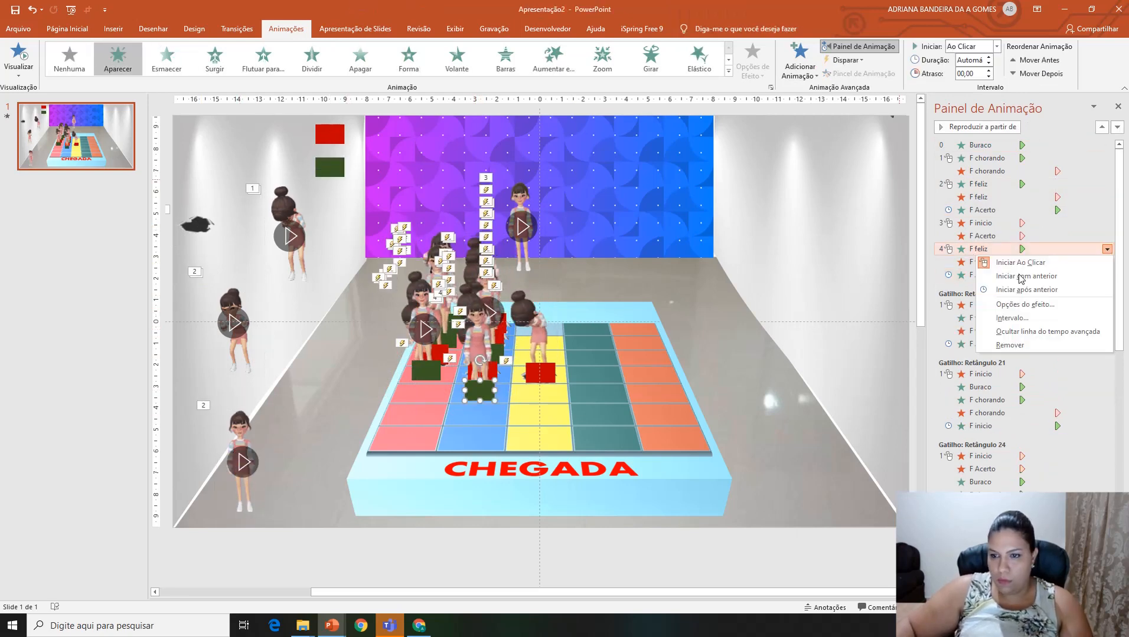
left_click(1021, 278)
left_click(975, 224)
left_click(848, 60)
left_click(938, 447)
Step: Add one more Desaparecer exit to the F inicio girl and the pink column's F Acerto girl for the next hole-and-crying sequence
left_click(520, 207)
left_click(424, 316, "shift")
left_click(800, 62)
left_click(813, 366)
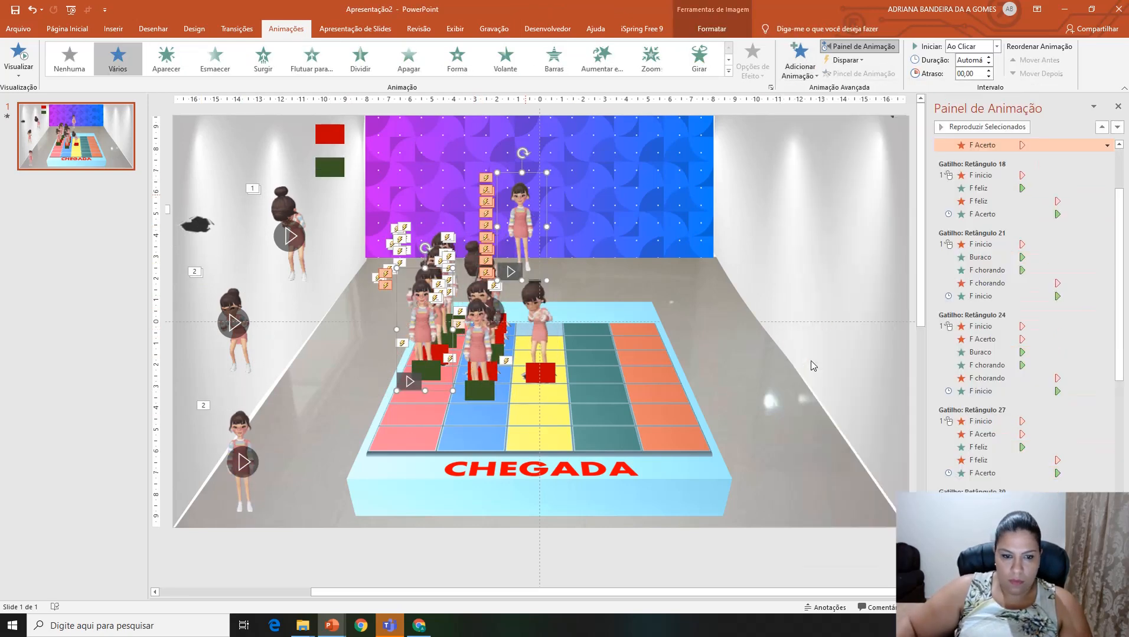
Step: Duplicate the Buraco hole and the F chorando girl, placing the copies on the pink column below its lowest green rectangle
left_click(197, 225)
key("ctrl+d")
left_click_drag(205, 231, 423, 392)
left_click(237, 319)
left_click(289, 213)
key("ctrl+d")
left_click_drag(295, 221, 414, 328)
Step: Add an Aparecer entrance to the F inicio girl and cover the pink column's new hole with a red rectangle copy
left_click(521, 207)
left_click(799, 61)
left_click(813, 113)
left_click(330, 134)
key("ctrl+d")
left_click_drag(338, 141, 423, 392)
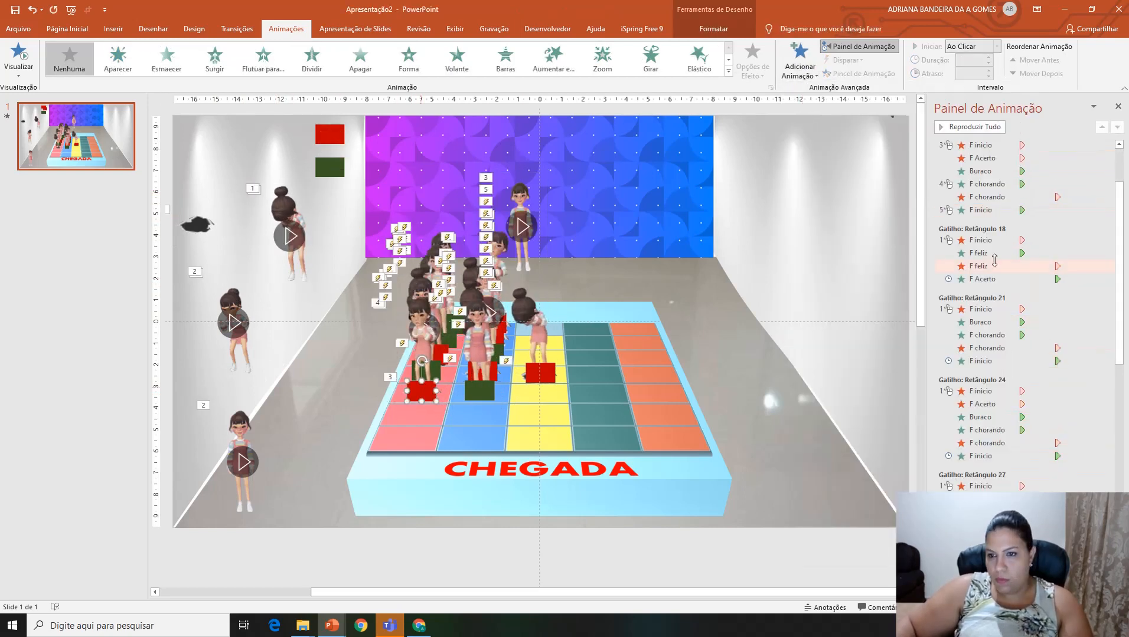
Step: Start F chorando with the previous animation and F inicio after it, and trigger the six-effect sequence on clicking Retângulo 48
right_click(998, 184)
left_click(1024, 211)
right_click(997, 210)
left_click(1032, 252)
left_click(992, 146)
left_click(992, 210, "shift")
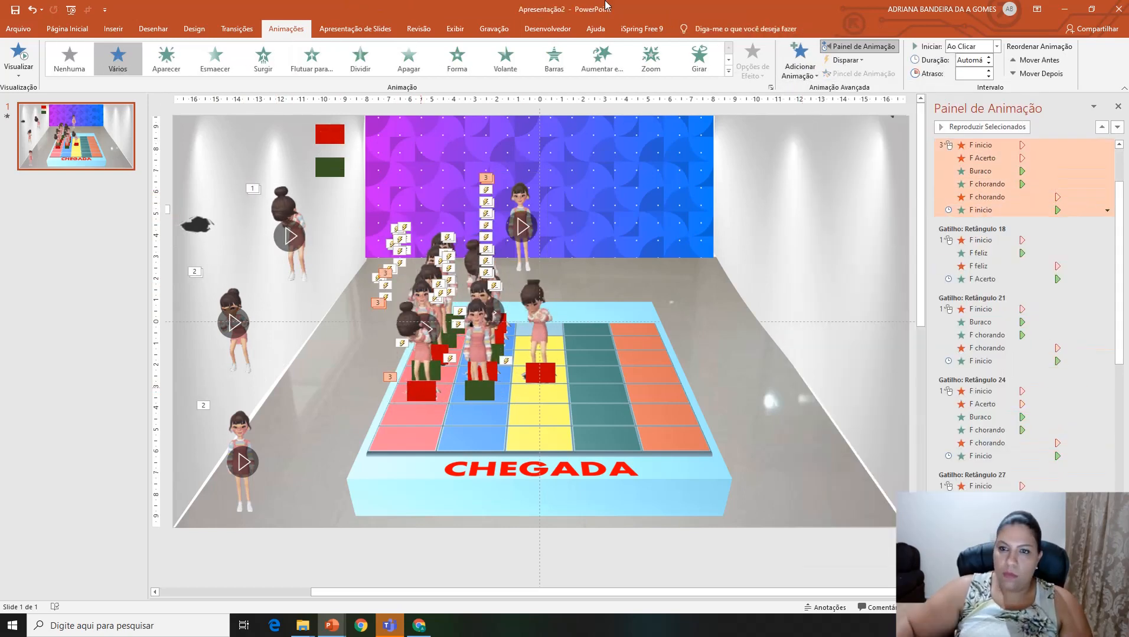
left_click(845, 61)
mouse_move(872, 79)
left_click(935, 454)
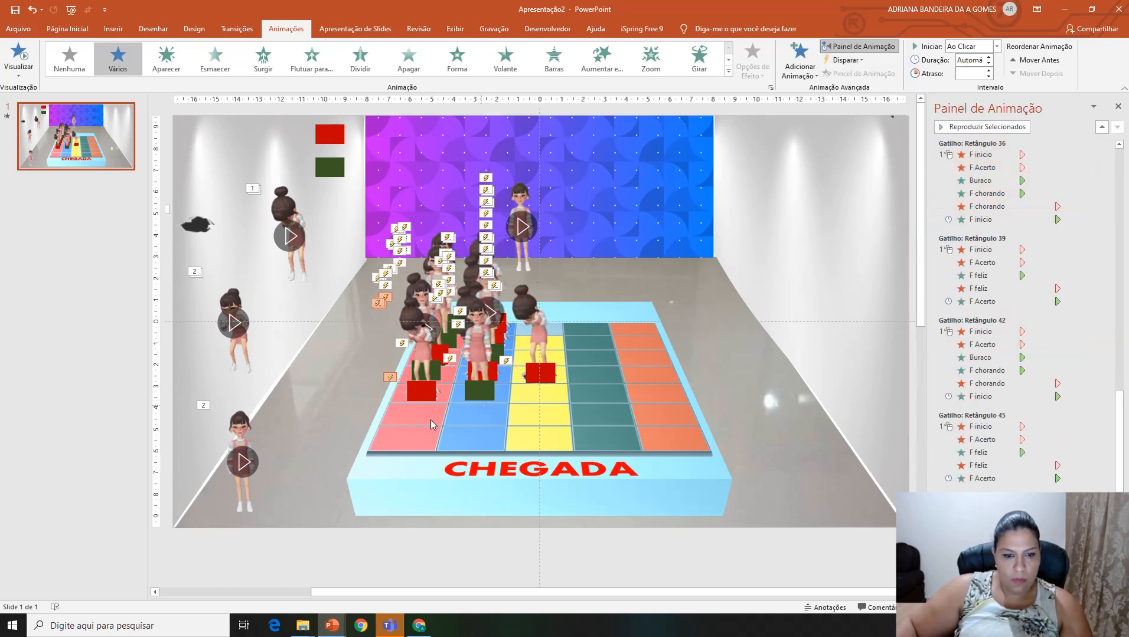
Step: Place copies of the F Acerto girl and the green rectangle on the pink column, with the rectangle below its lowest red one
left_click(248, 441)
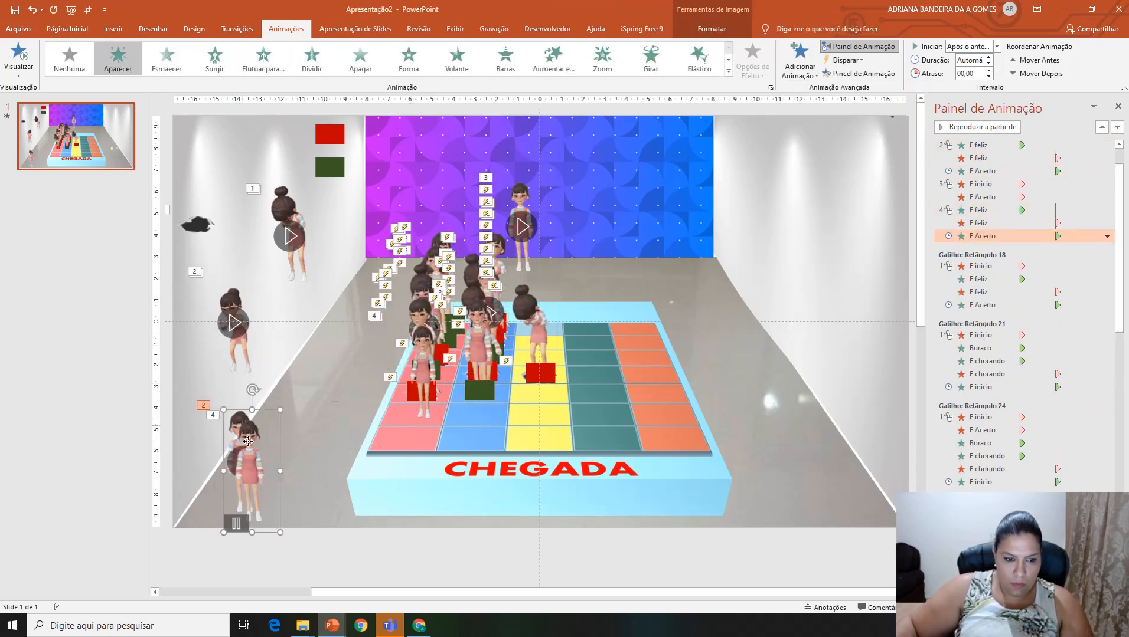
left_click_drag(248, 441, 413, 344)
left_click(329, 167)
key("ctrl+d")
left_click_drag(338, 177, 416, 414)
Step: Start the new F feliz entrance with the previous animation and trigger the five-effect right-answer sequence on clicking the pink column's lowest green rectangle
left_click(998, 209)
left_click(997, 47)
left_click(983, 185)
left_click(982, 236, "shift")
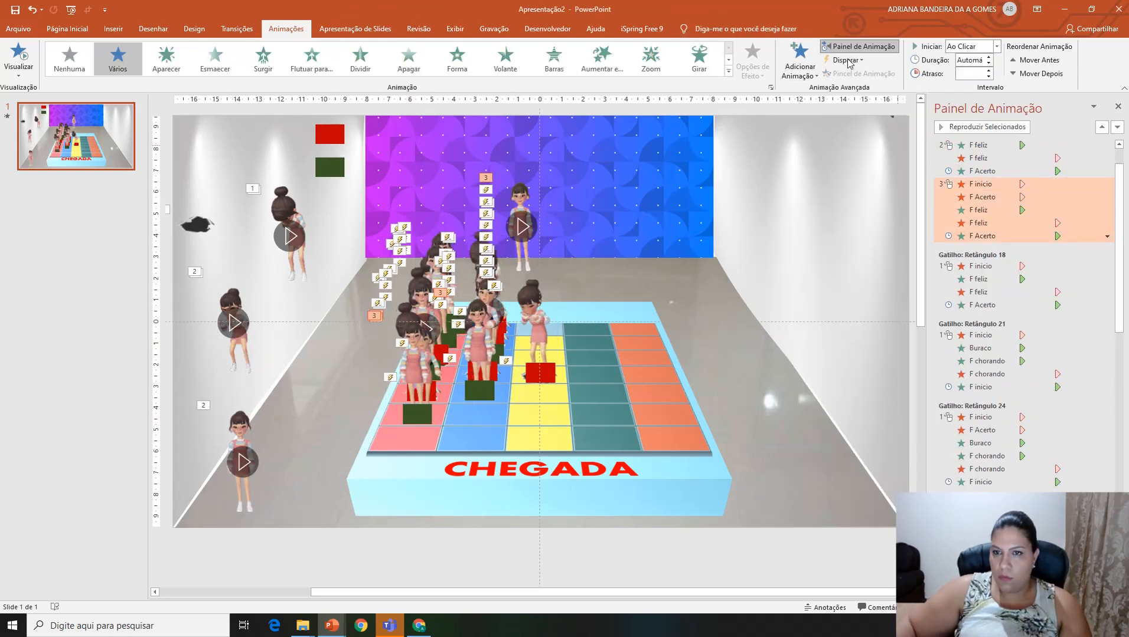
left_click(847, 61)
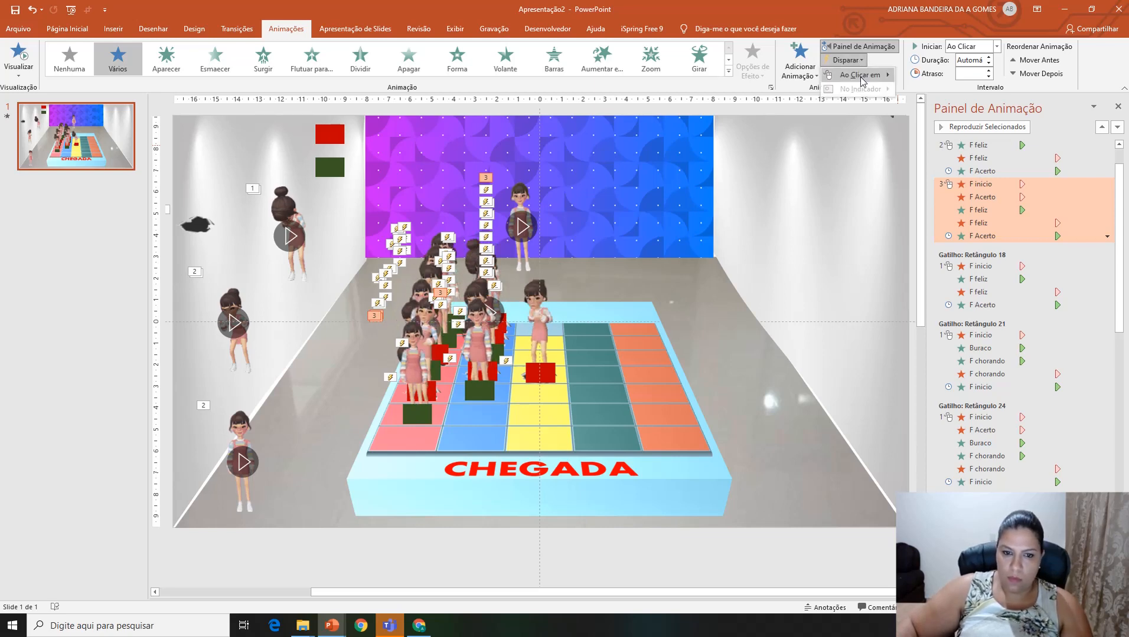
mouse_move(864, 79)
left_click(939, 446)
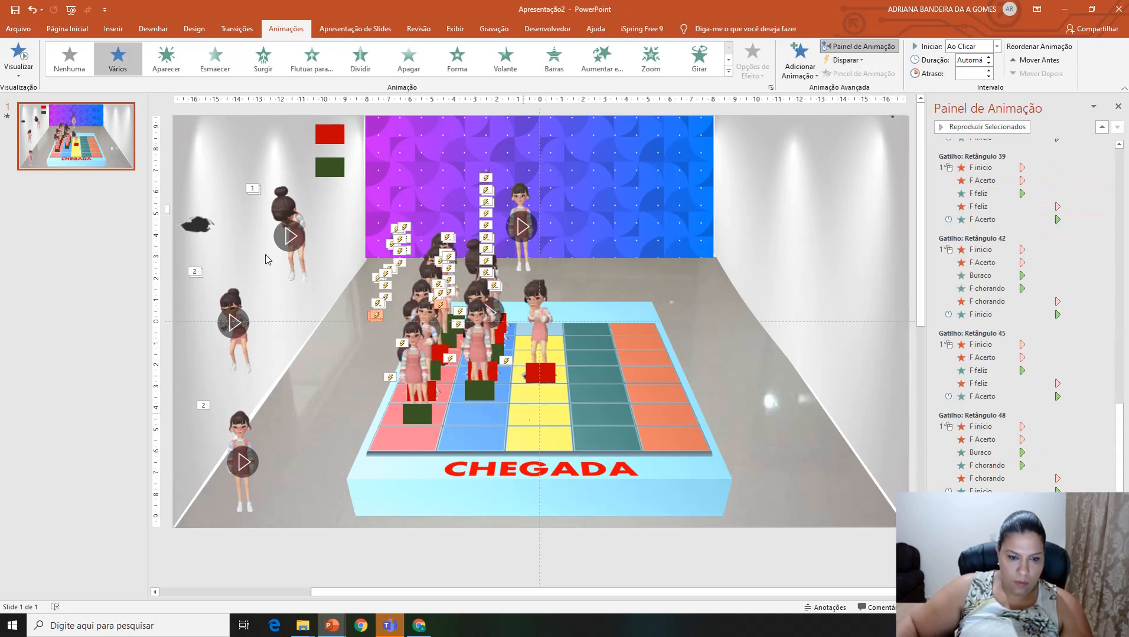
Step: Place copies of the hole and the F chorando girl on the yellow column, below its red rectangle
left_click(197, 225)
key("ctrl+d")
left_click_drag(206, 234, 536, 417)
left_click(283, 201)
Step: Add an Aparecer entrance to the F inicio girl and cover the yellow column's new hole with a red rectangle copy
left_click(522, 225)
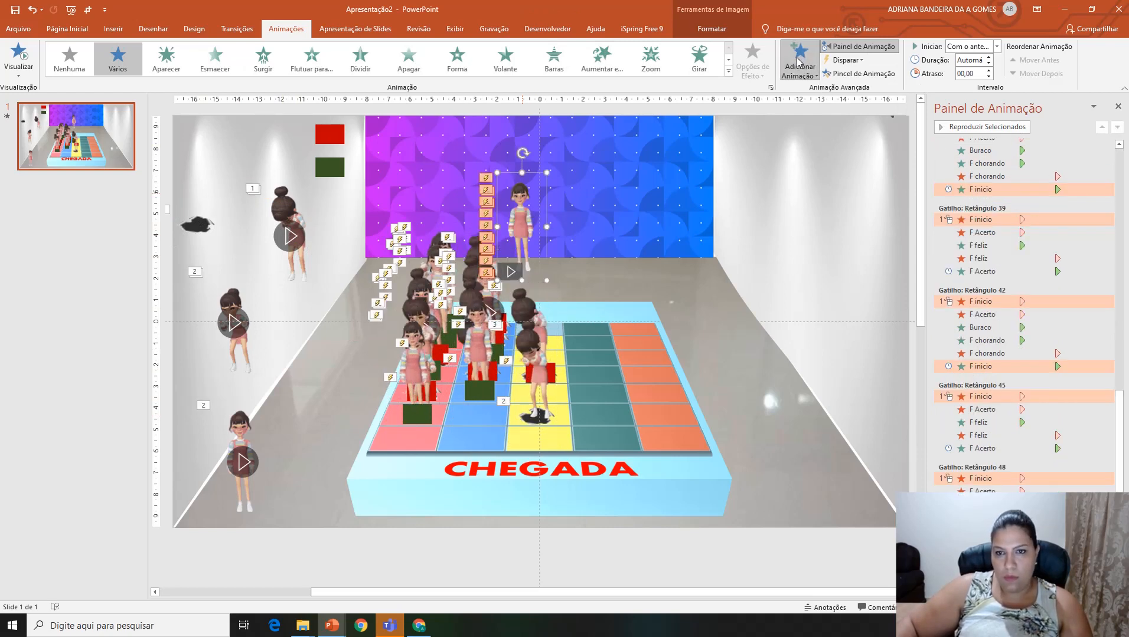
left_click(803, 75)
left_click(539, 407)
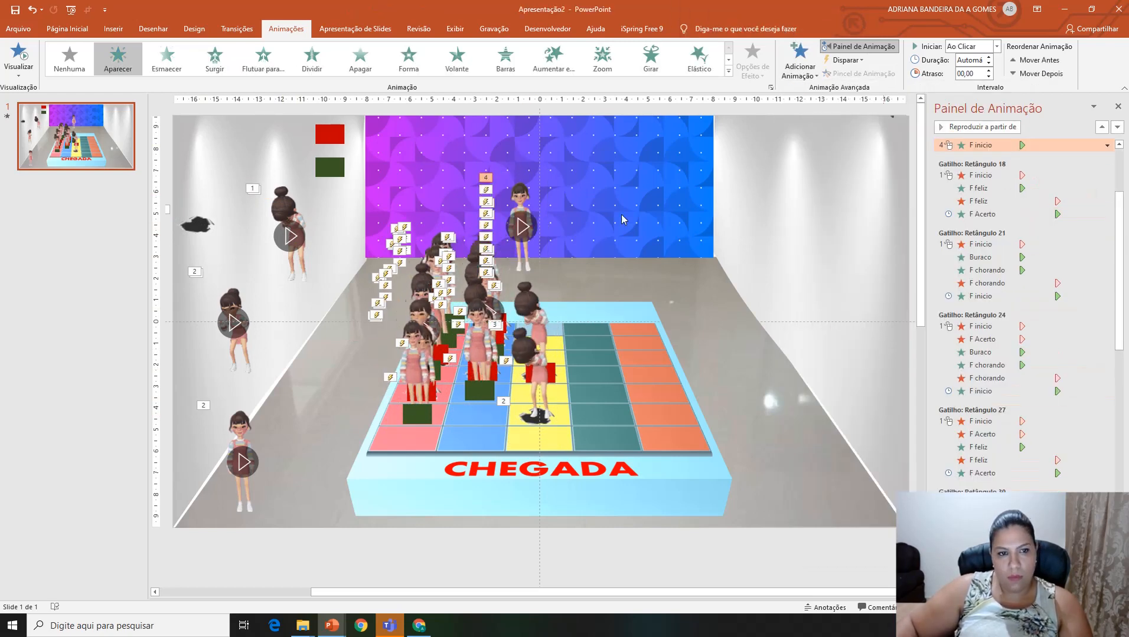
scroll(1003, 259, "up", 3)
left_click(526, 193)
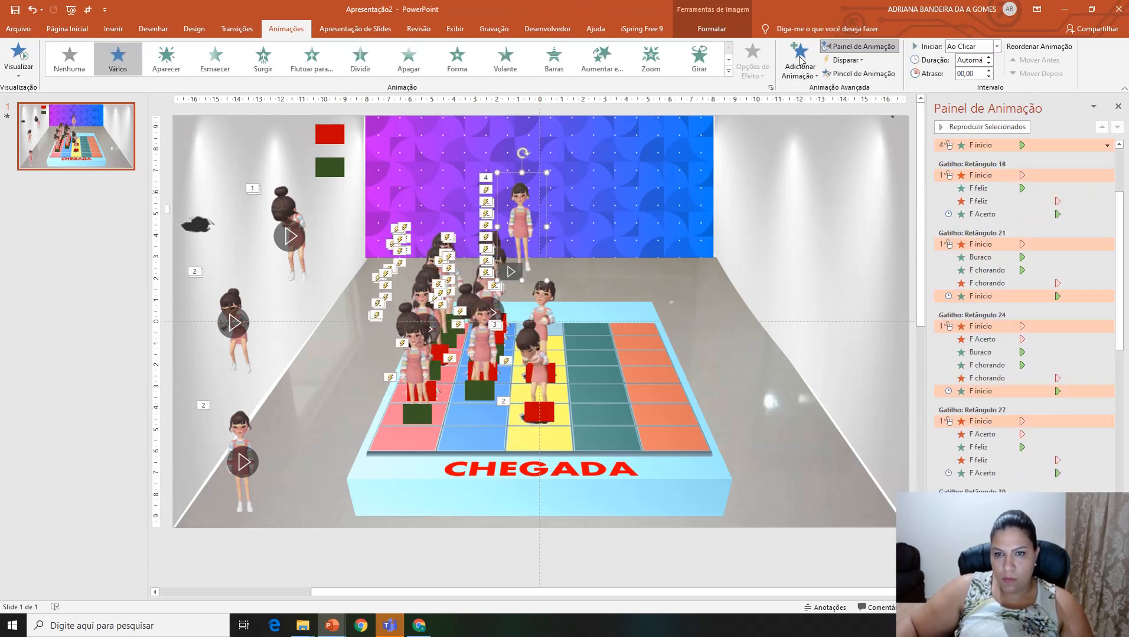
left_click(800, 66)
left_click(805, 110)
scroll(1003, 259, "up", 2)
key("Delete")
left_click(1014, 199)
Step: Add Desaparecer exits to the F inicio girl and the blue column's F Acerto girl, and move both effects ahead of the F chorando entrance
left_click(520, 206)
left_click(480, 357, "ctrl")
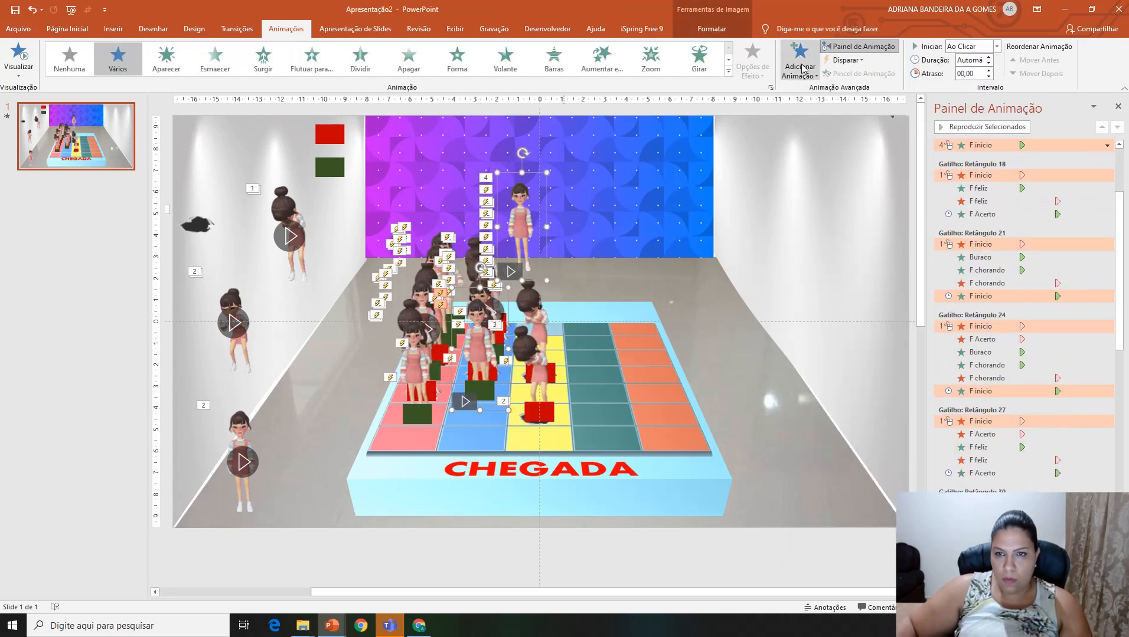
left_click(800, 66)
left_click(806, 334)
left_click_drag(984, 283, 985, 239)
Step: Start F chorando with the previous animation and F inicio after it, and trigger the five-effect sequence on clicking Retângulo 54
right_click(997, 262)
left_click(1026, 289)
right_click(1003, 288)
left_click(1030, 329)
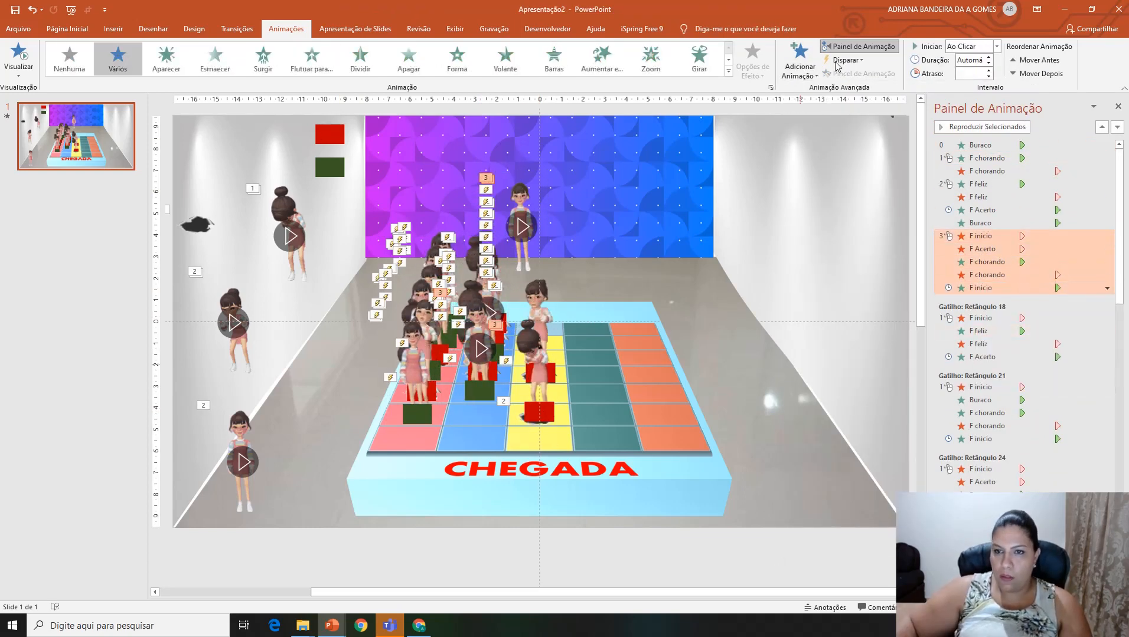
left_click(847, 59)
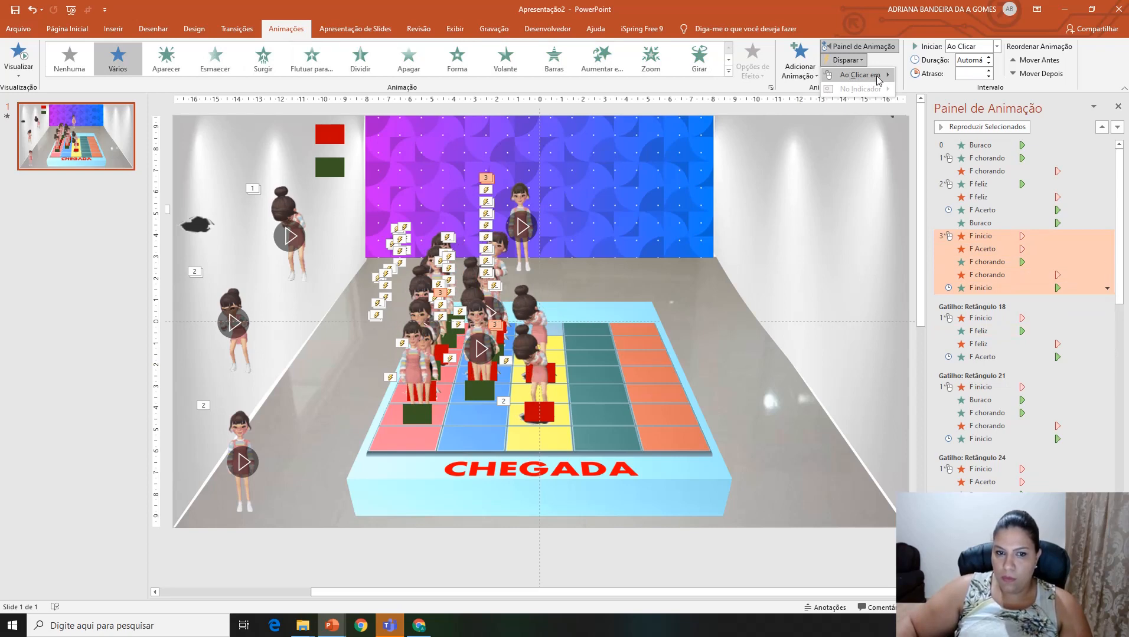
mouse_move(877, 78)
left_click(940, 415)
Step: Add a new pair of Desaparecer exits to the F inicio girl and the blue column's F Acerto girl
left_click(520, 212)
left_click(481, 354, "ctrl")
left_click(797, 77)
left_click(806, 334)
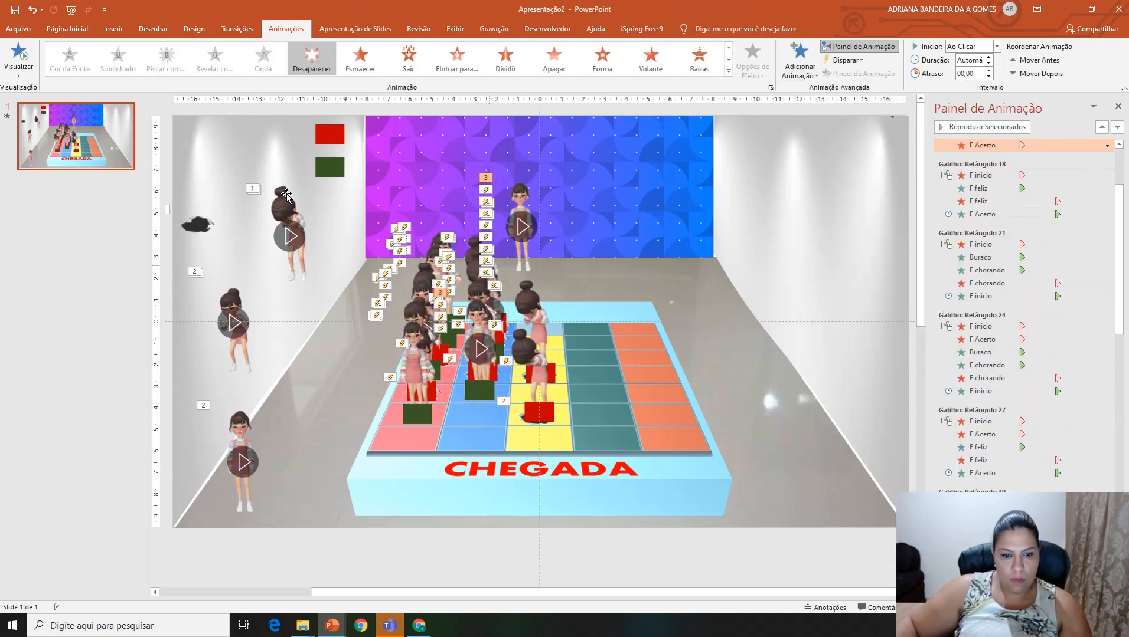
Step: Place copies of the hole and the F chorando girl on the blue column, below its lowest green rectangle
left_click(190, 225)
key("ctrl+d")
left_click_drag(202, 230, 472, 411)
left_click(292, 224)
key("ctrl+d")
left_click_drag(301, 246, 487, 384)
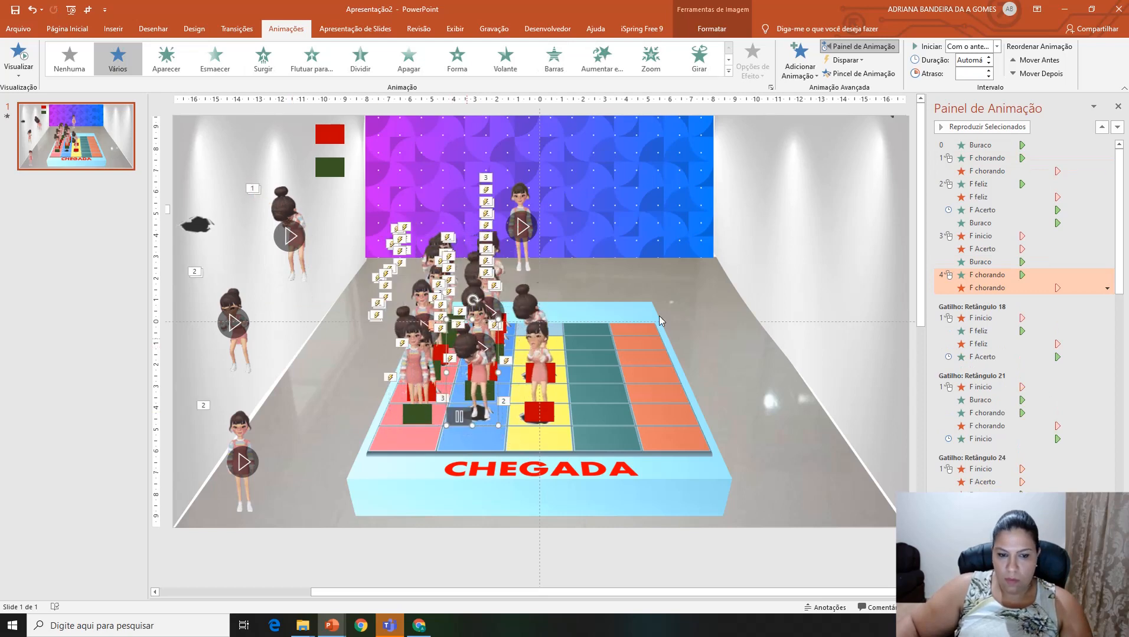
Step: Add an Aparecer entrance to F inicio that starts after the previous animation, and cover the blue column's new hole with a red rectangle copy
left_click(540, 217)
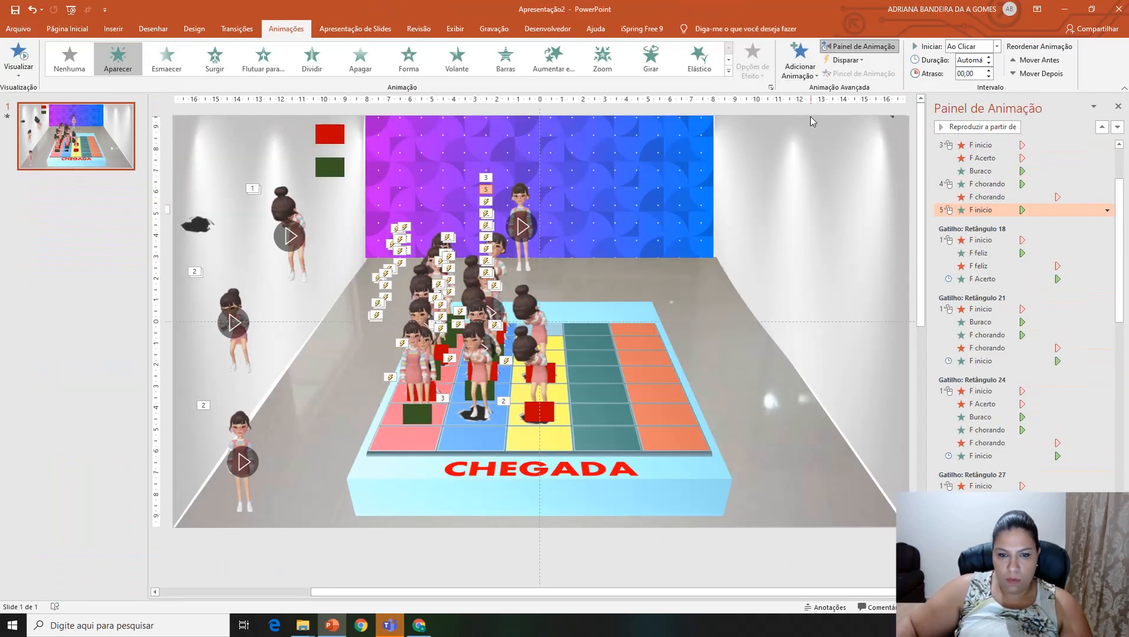
right_click(933, 210)
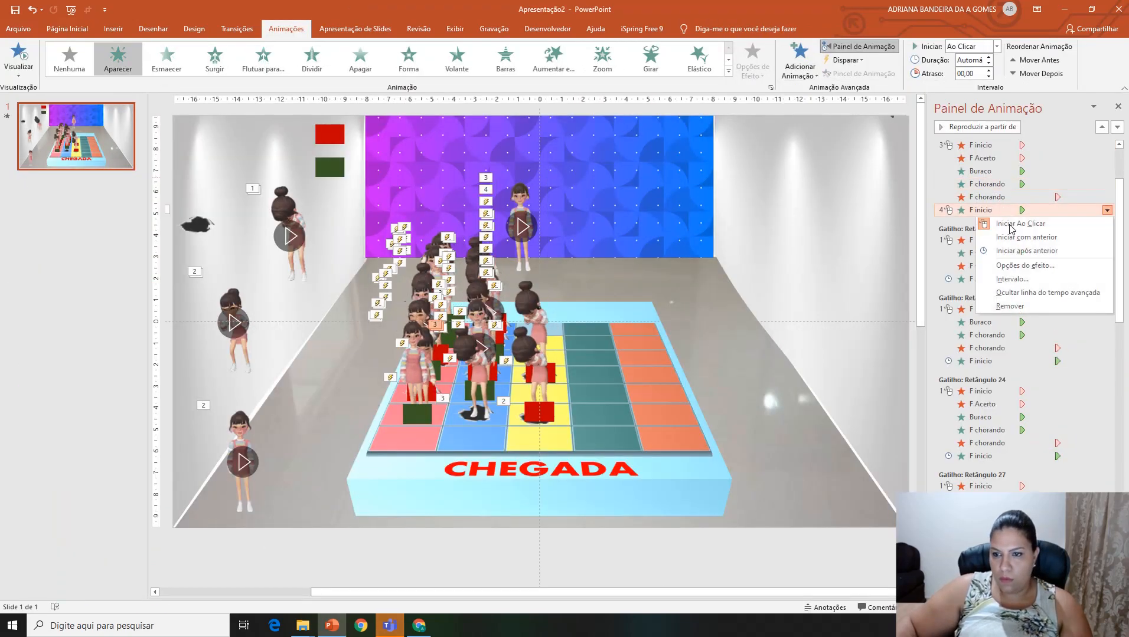
left_click(338, 143)
left_click_drag(338, 144, 473, 414)
Step: Trigger the new six-effect hole-and-crying sequence on clicking Retângulo 57
left_click(980, 146)
left_click(981, 210, "shift")
left_click(848, 61)
mouse_move(856, 74)
left_click(938, 453)
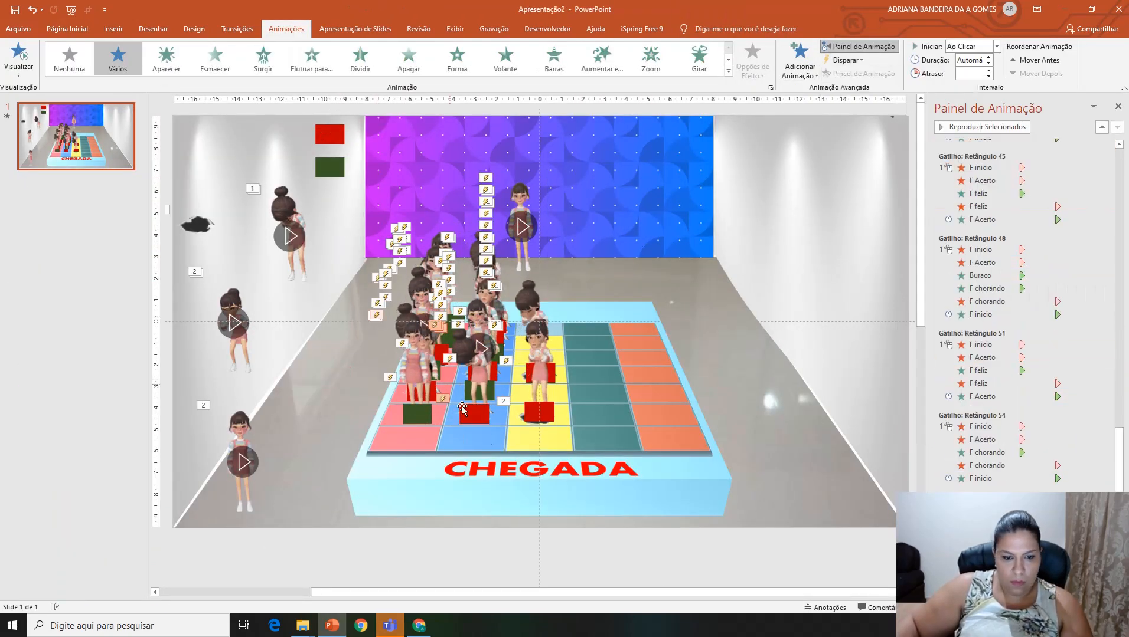
Step: Add Desaparecer exits to the pink column's lowest F Acerto girl and the F inicio girl
left_click(416, 371)
left_click(525, 227, "ctrl")
left_click(799, 68)
left_click(800, 363)
Step: Place copies of the hole and the F chorando girl on the blue column's last row
left_click(198, 224)
key("ctrl+d")
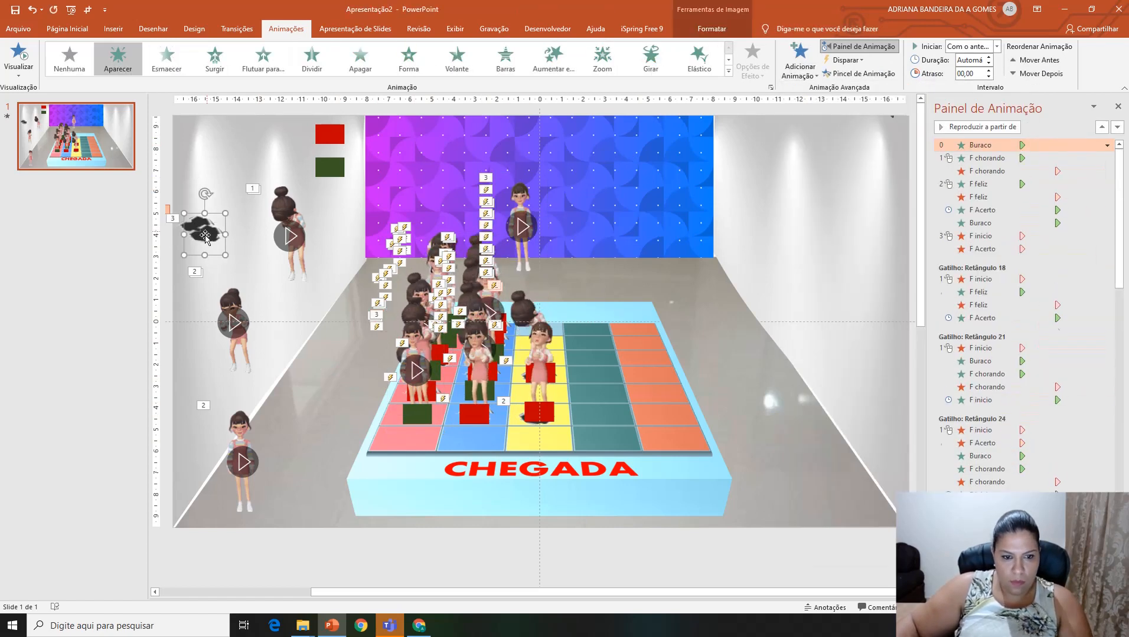
left_click_drag(201, 228, 472, 433)
left_click(291, 219)
key("ctrl+d")
left_click_drag(292, 219, 458, 371)
Step: Add an Aparecer entrance to the F inicio girl and cover the hole on the blue column's last row with a red rectangle copy
left_click(524, 226)
left_click(799, 68)
left_click(801, 112)
Step: Trigger the last blue row's six-effect hole-and-crying sequence on clicking Retângulo 60
left_click(981, 146)
left_click(981, 210, "shift")
left_click(848, 61)
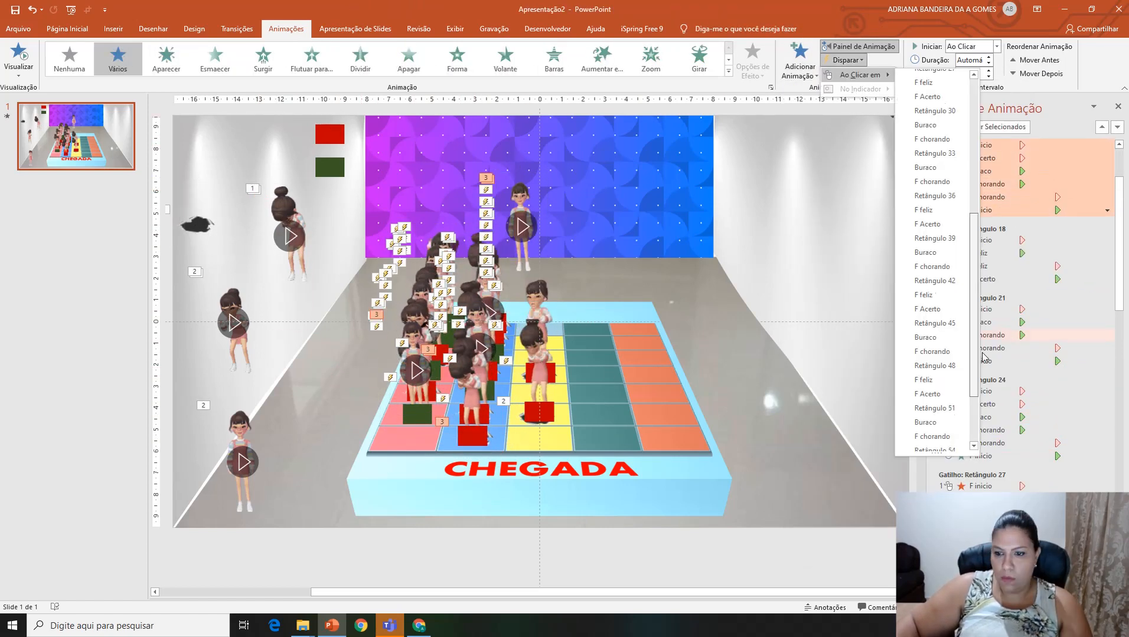
left_click_drag(974, 358, 974, 455)
left_click(935, 444)
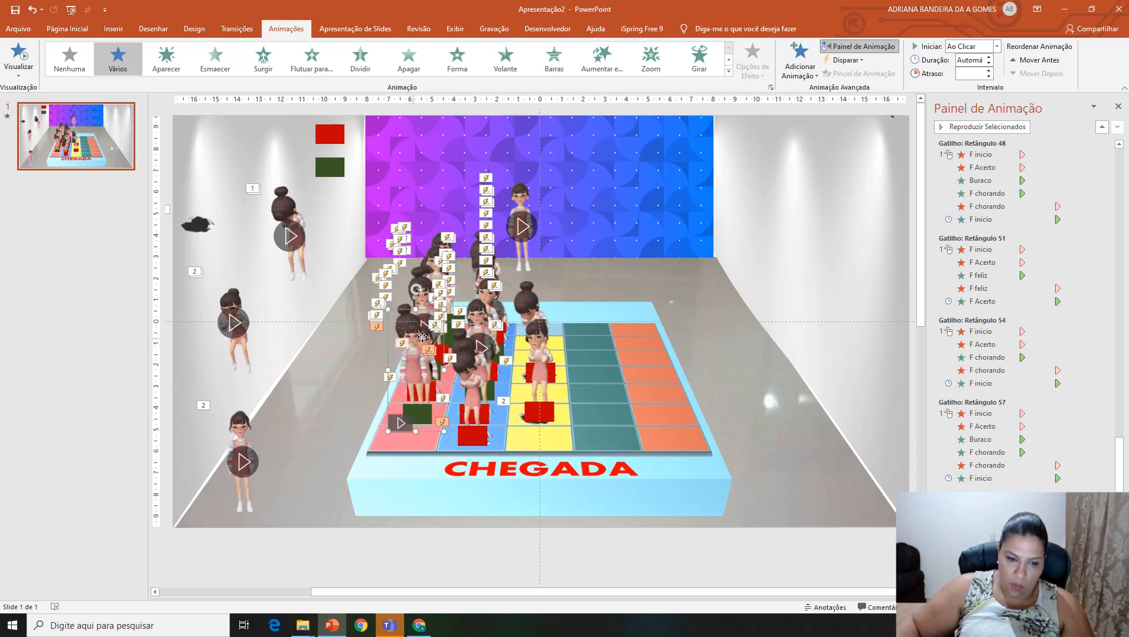
Step: Add another pair of Desaparecer exits to the pink column's lowest F Acerto girl and the F inicio girl
left_click(422, 337)
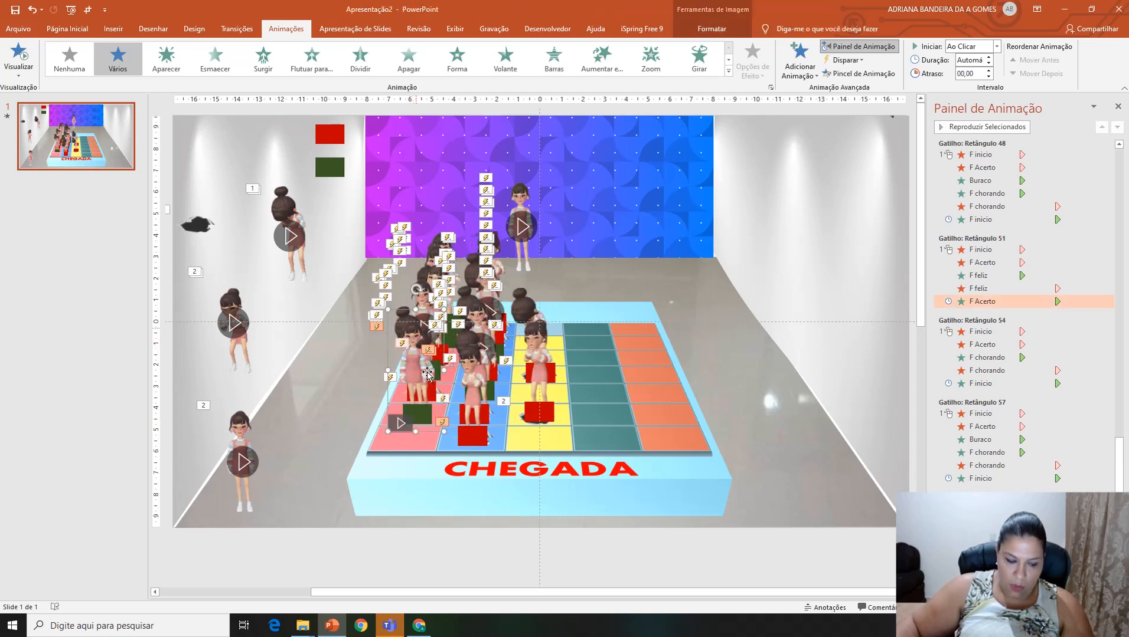
left_click(524, 194, "shift")
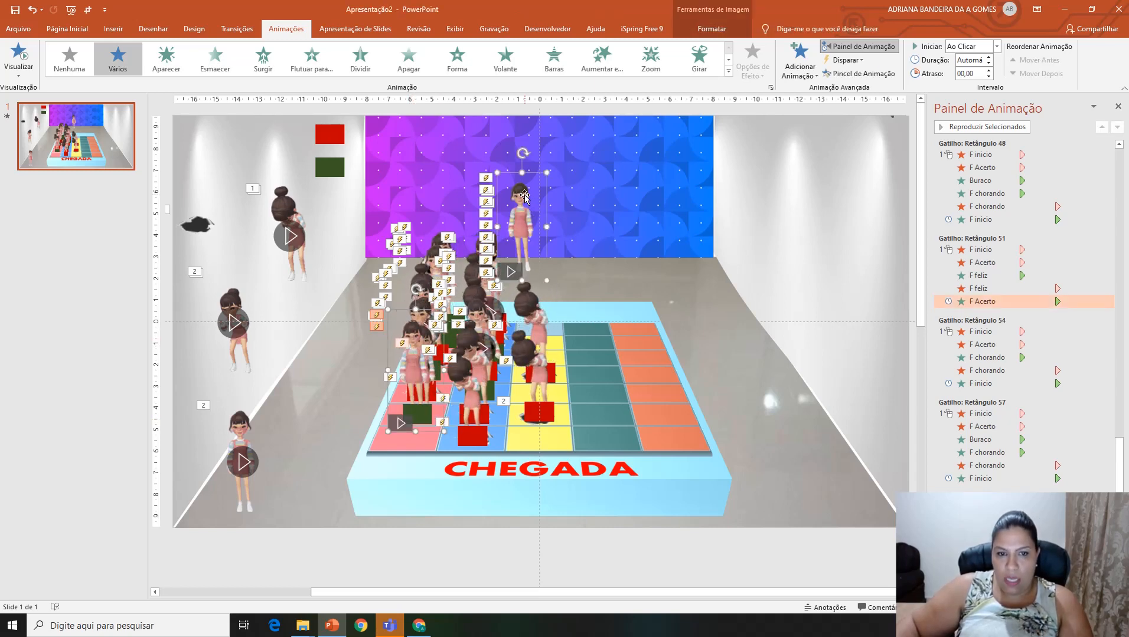
left_click(802, 62)
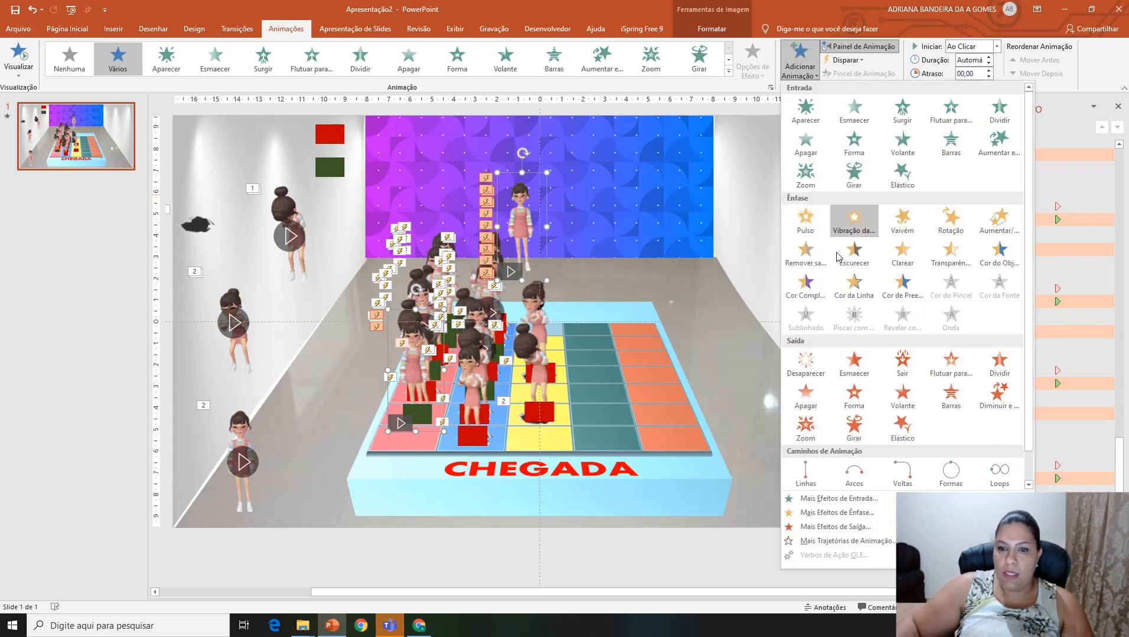
left_click(805, 361)
Step: Duplicate the F comemoração girl from outside the slide and place the copy on the pink column's last row
left_click(211, 236)
left_click_drag(330, 593, 181, 592)
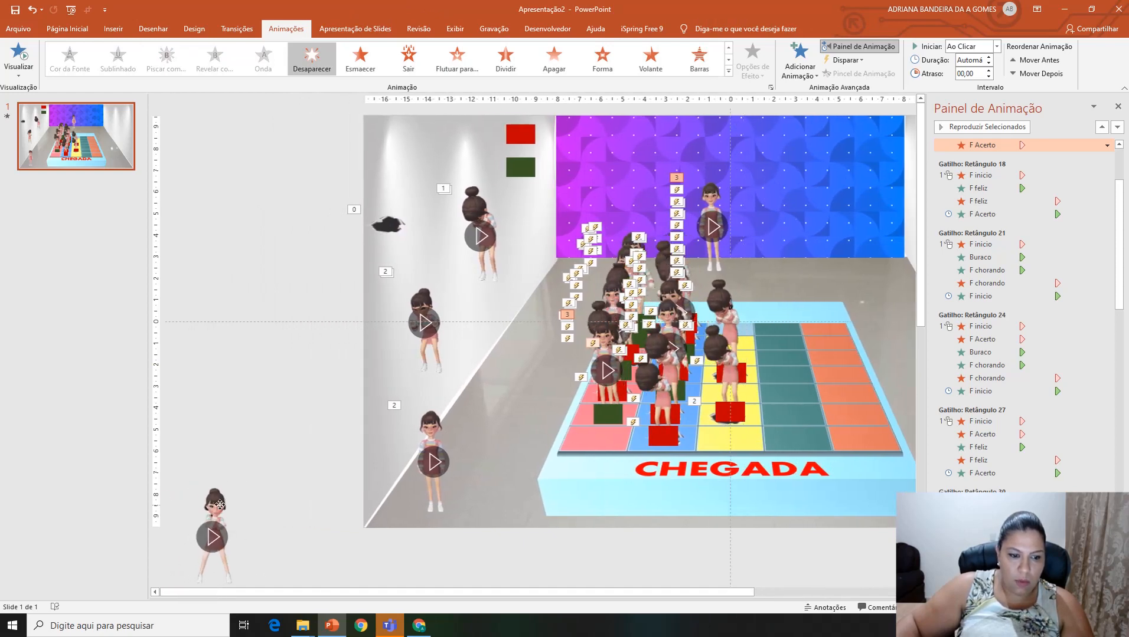
left_click_drag(215, 508, 280, 490)
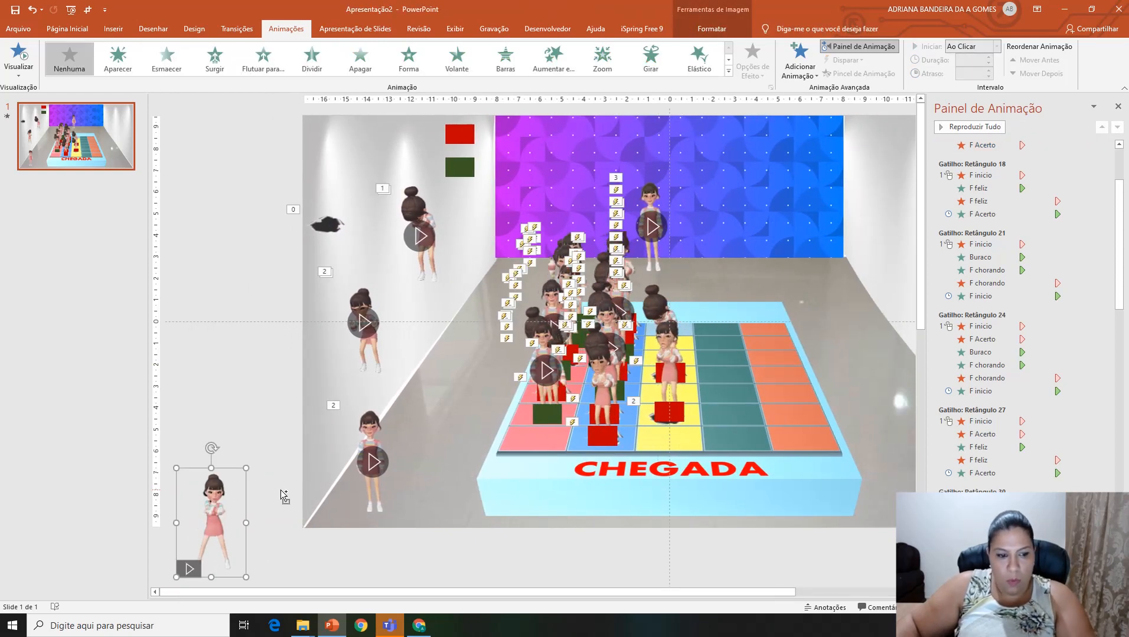
key("ctrl+d")
left_click_drag(219, 522, 539, 390)
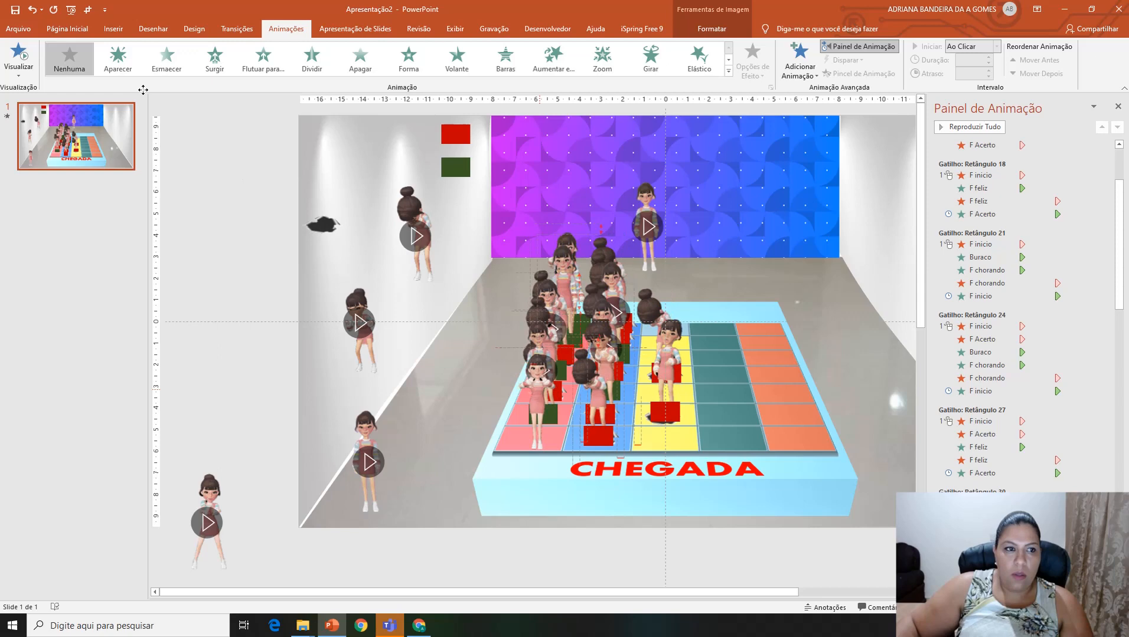
Step: Add an Aparecer entrance to the F comemoração copy and start it with the previous animation
left_click(118, 59)
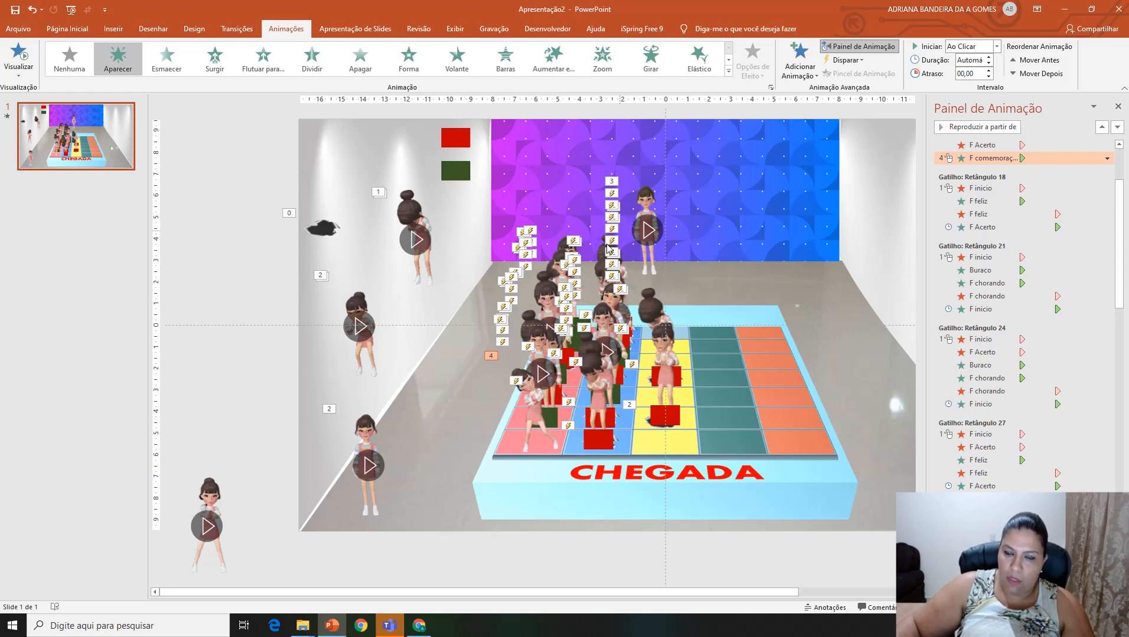
scroll(1125, 180, "up", 3)
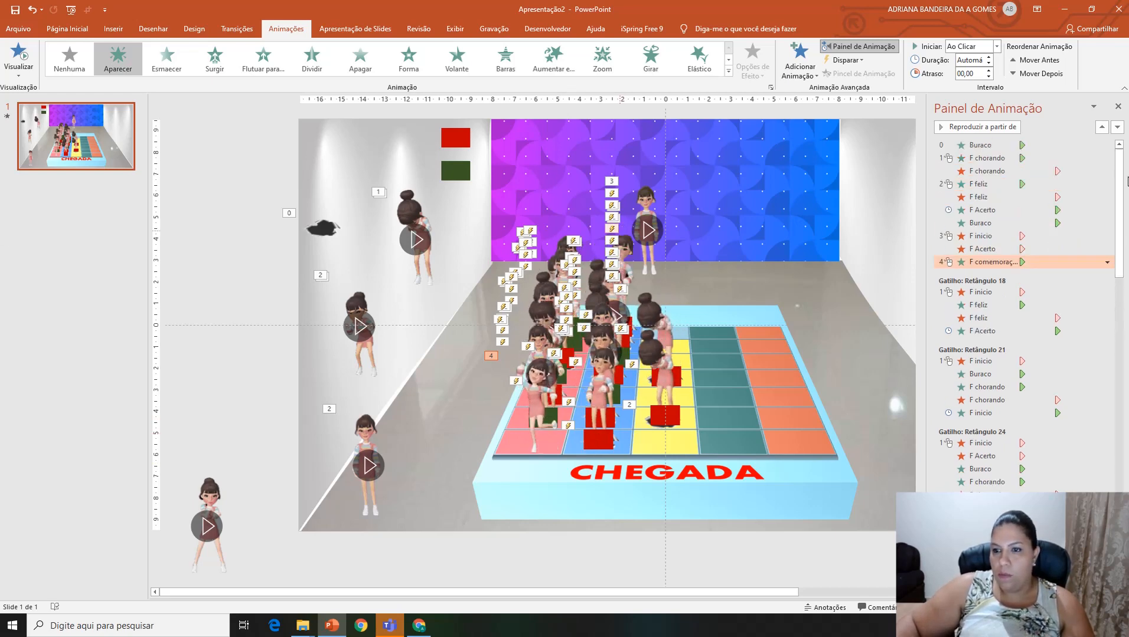
left_click(1107, 262)
left_click(1027, 291)
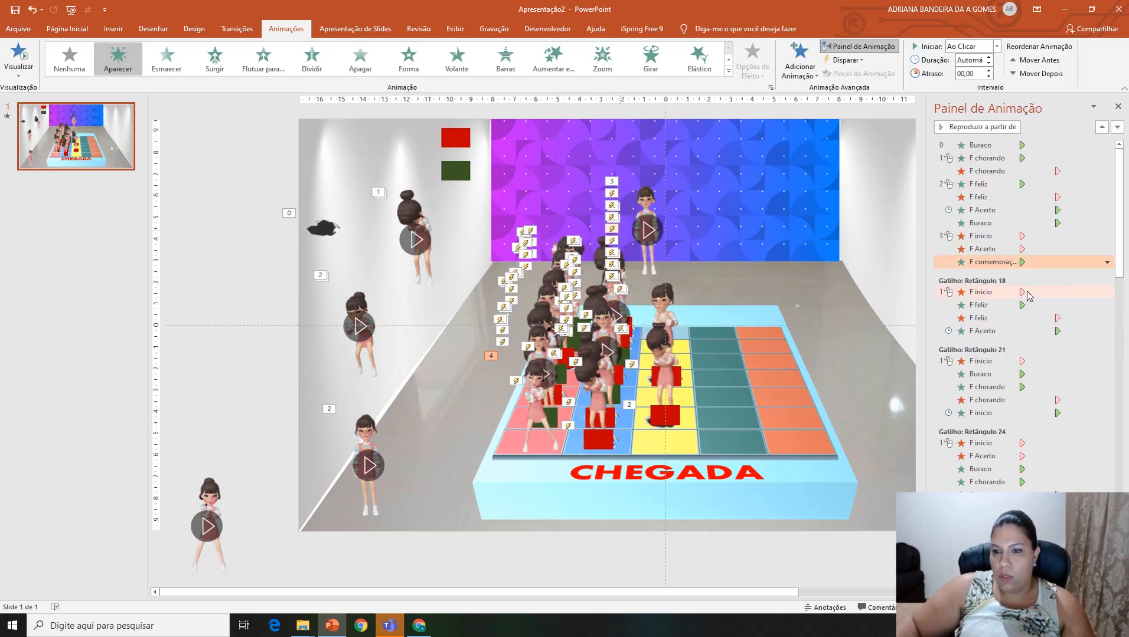
Step: Place a copy of the green rectangle on the pink column's last row
left_click(462, 176)
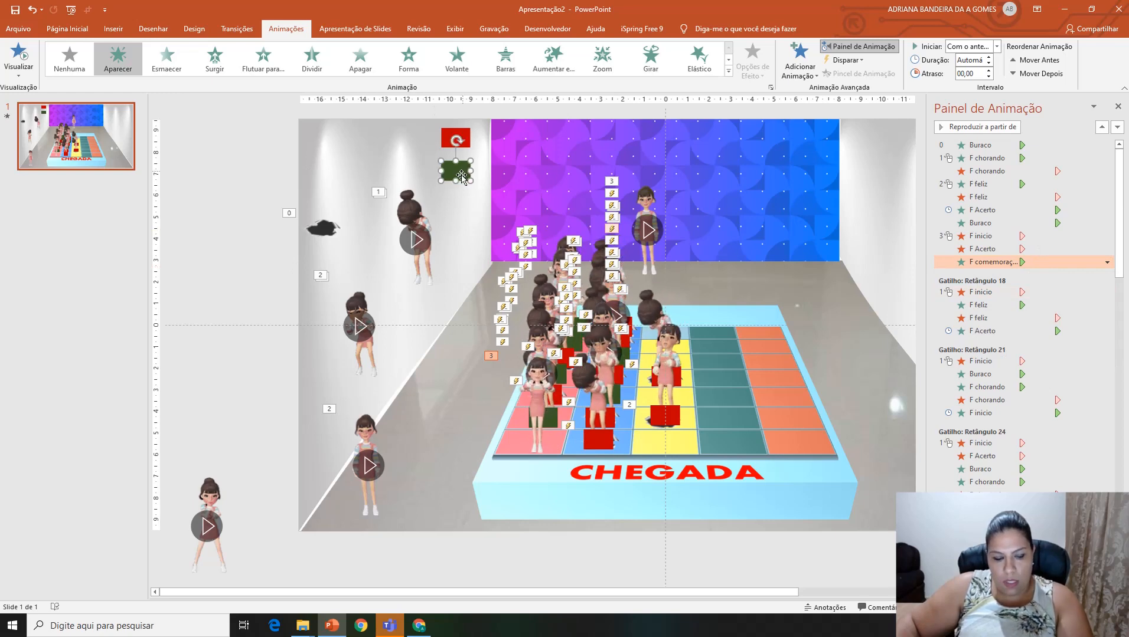
key("ctrl+d")
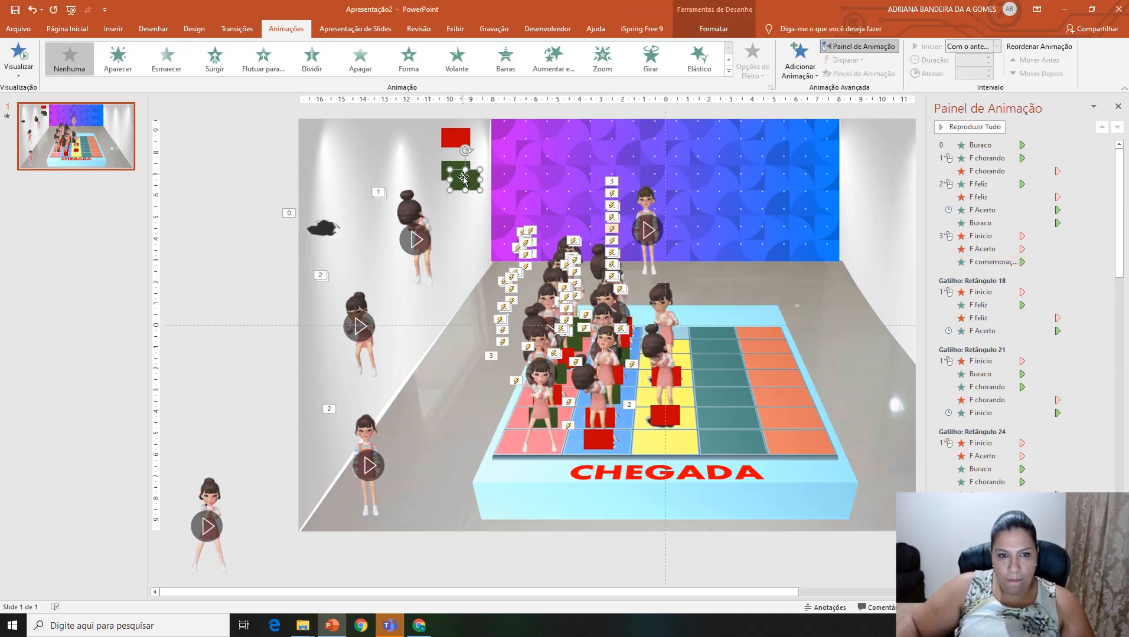
left_click_drag(463, 178, 533, 441)
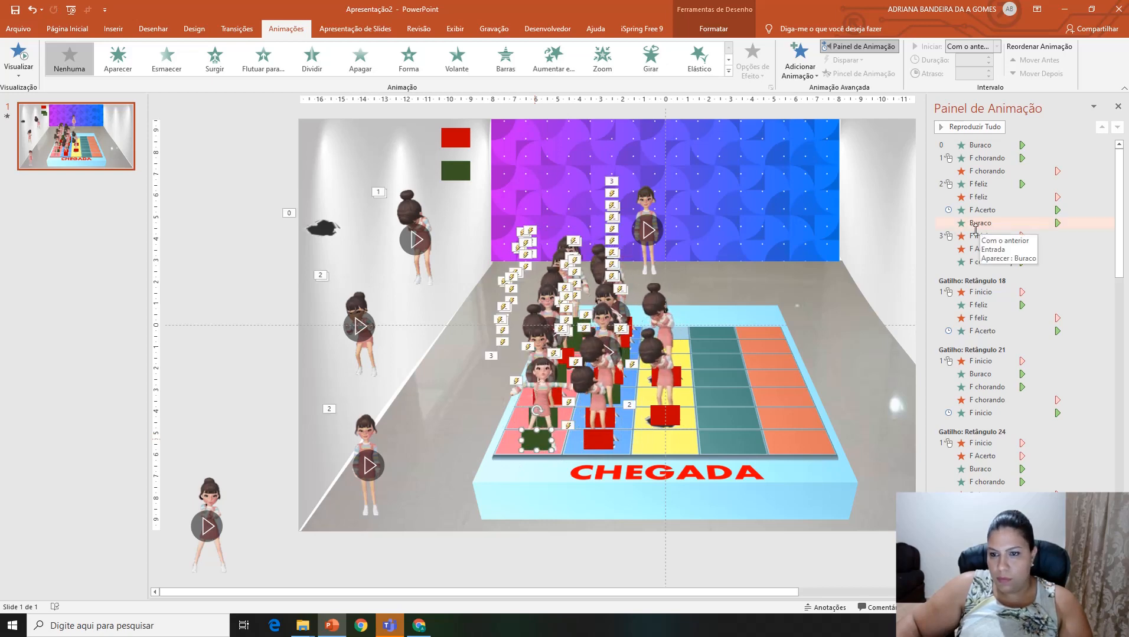
Step: Trigger the F inicio and F Acerto exits and the F comemoração entrance on clicking Retângulo 62
left_click(976, 248)
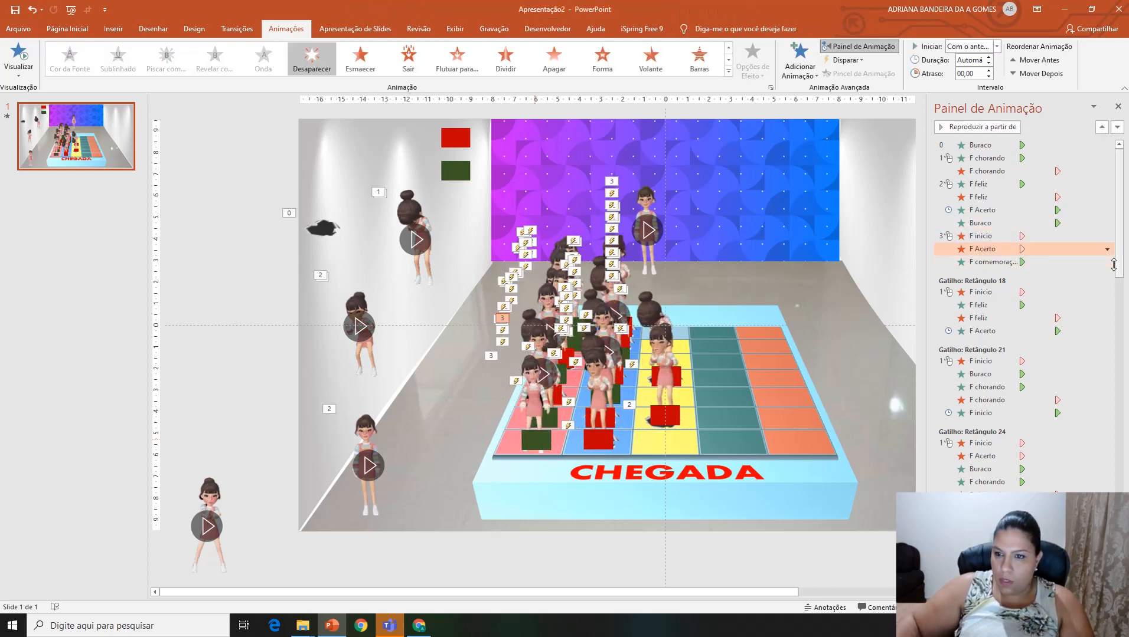
left_click(982, 236)
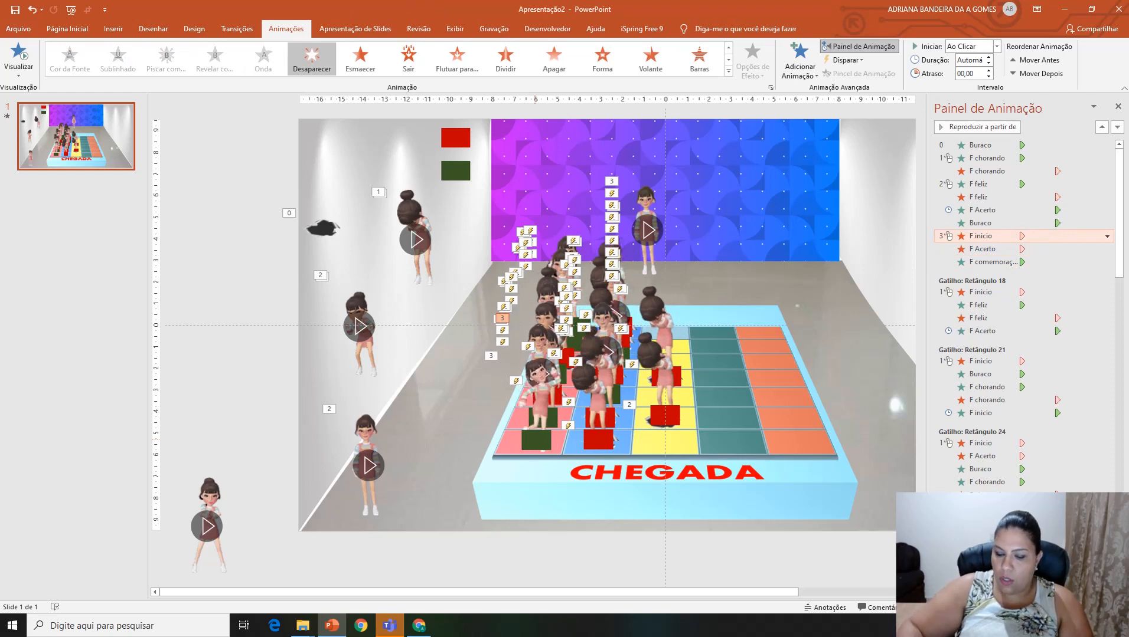
left_click(982, 249, "ctrl")
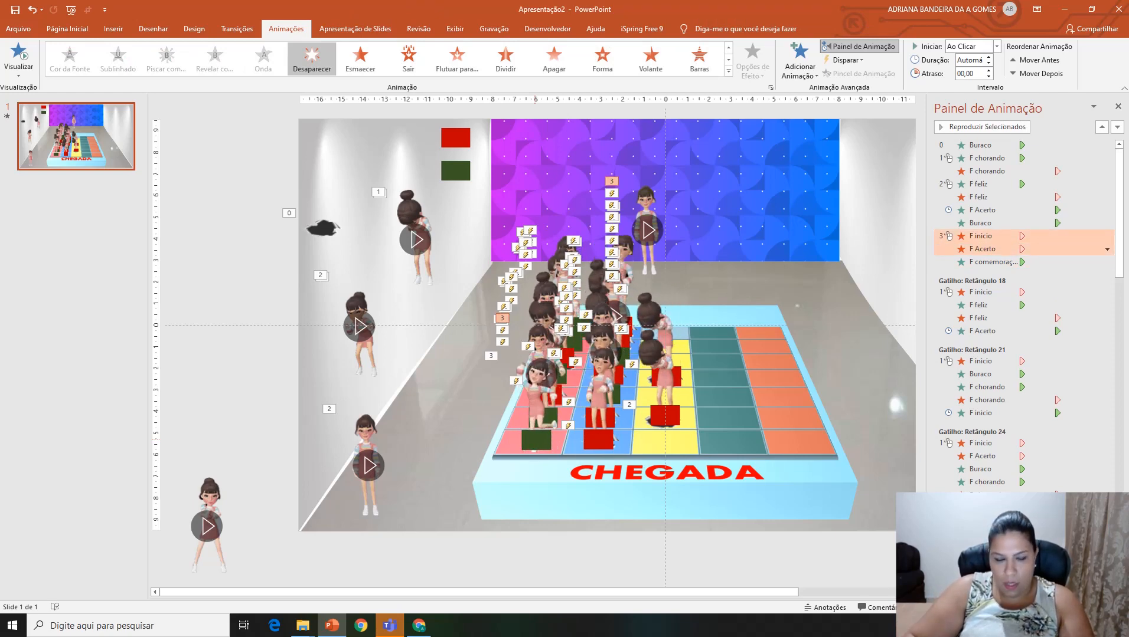
left_click(993, 262, "ctrl")
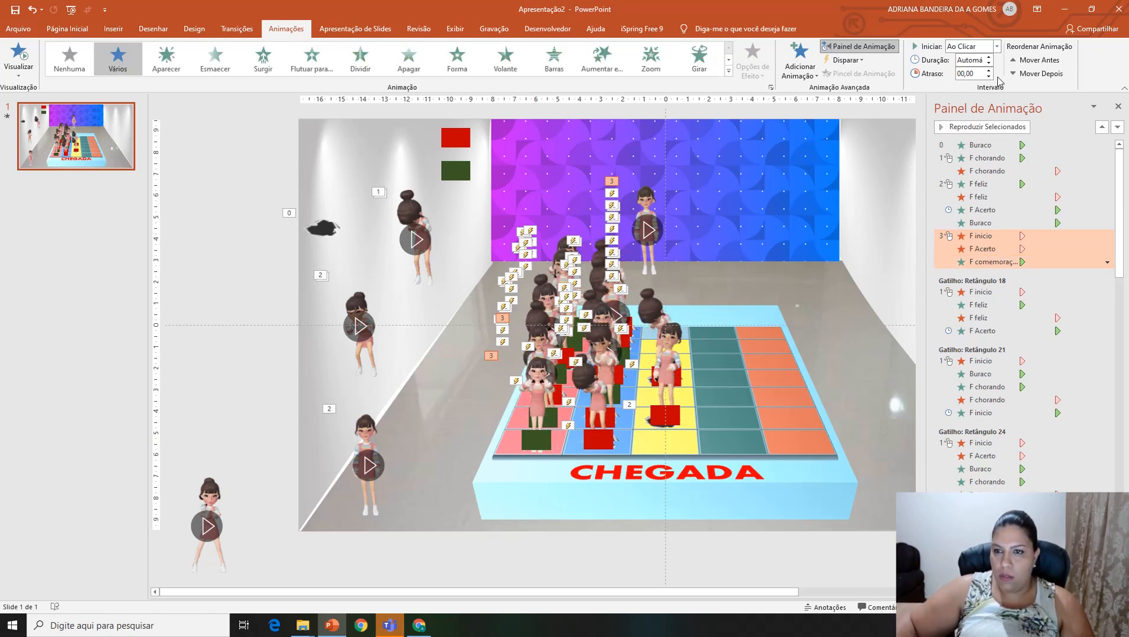
left_click(846, 59)
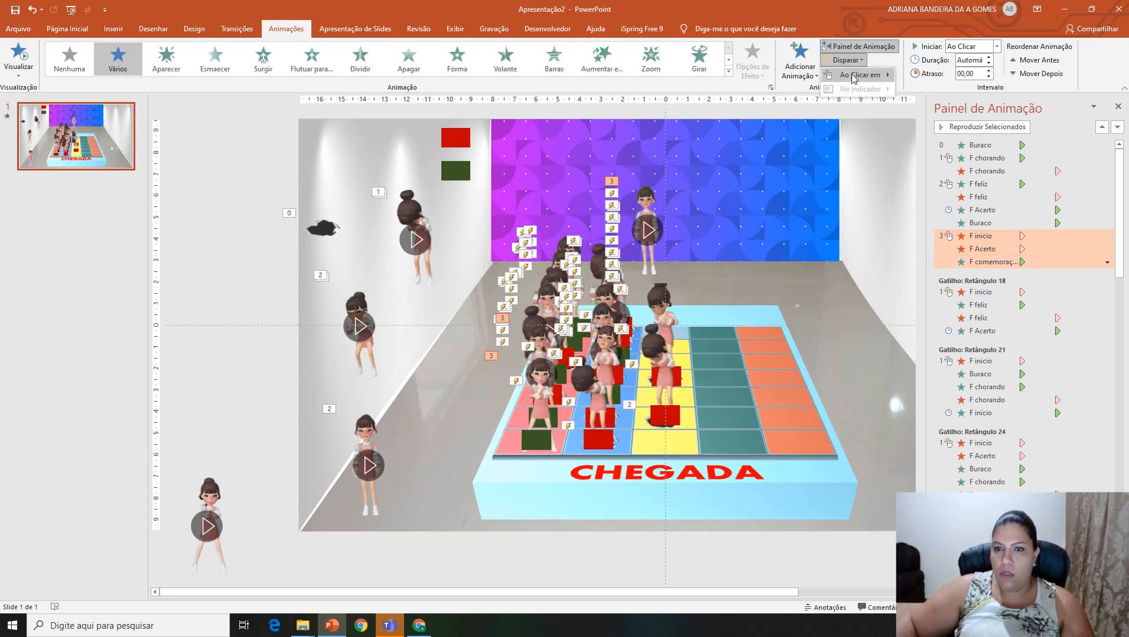
mouse_move(854, 77)
scroll(933, 266, "down", 9)
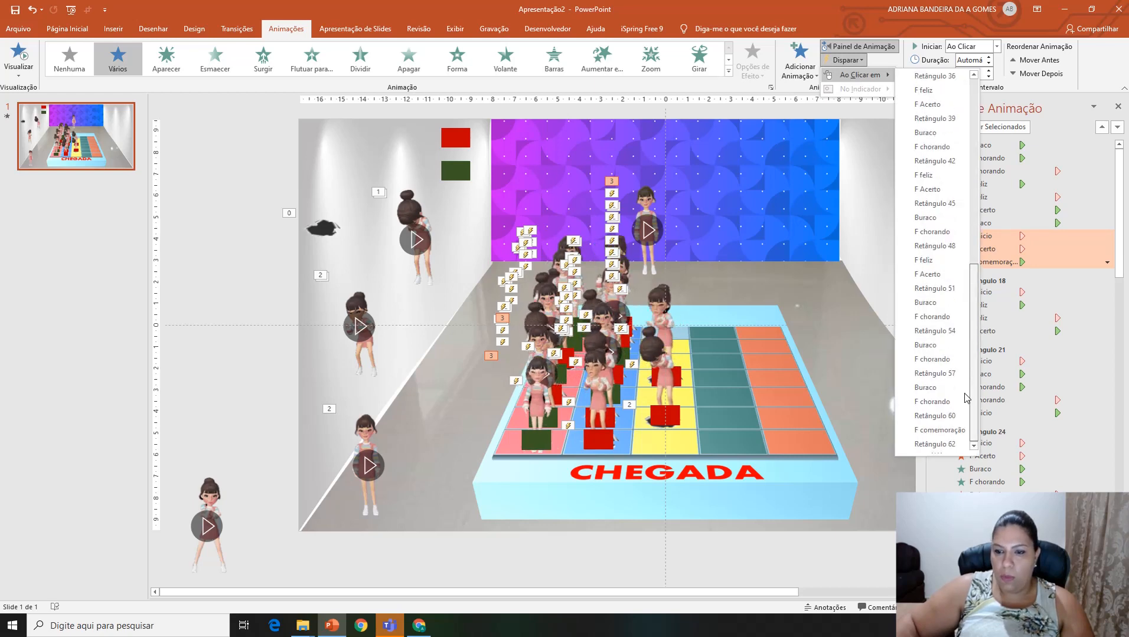
left_click(952, 448)
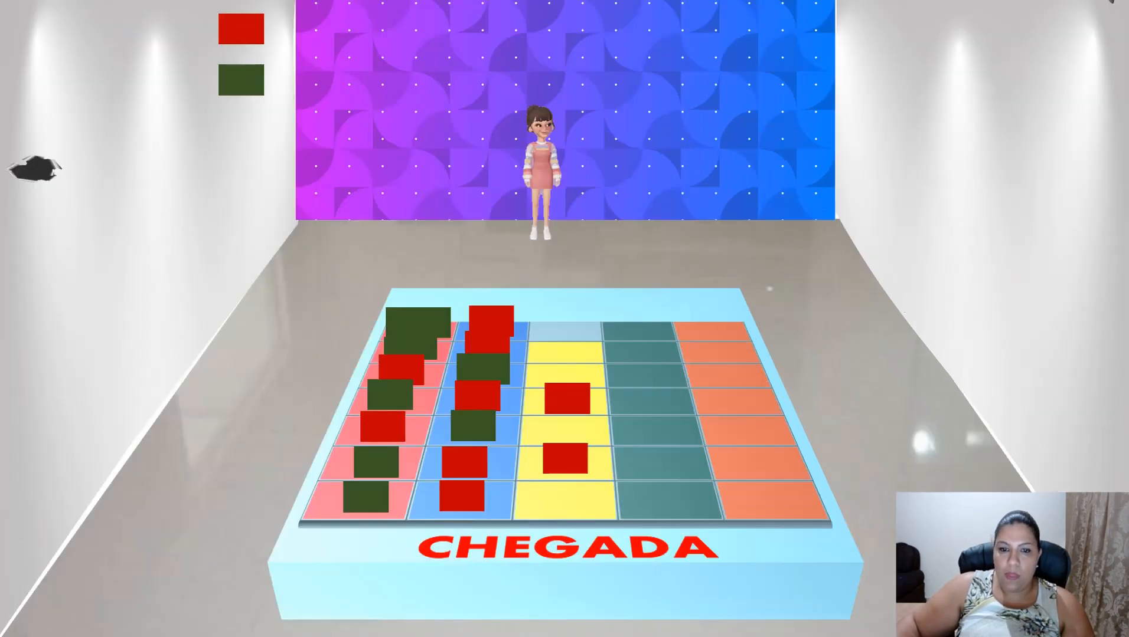
Step: Preview the game board in the slide show and return to editing
key("F5")
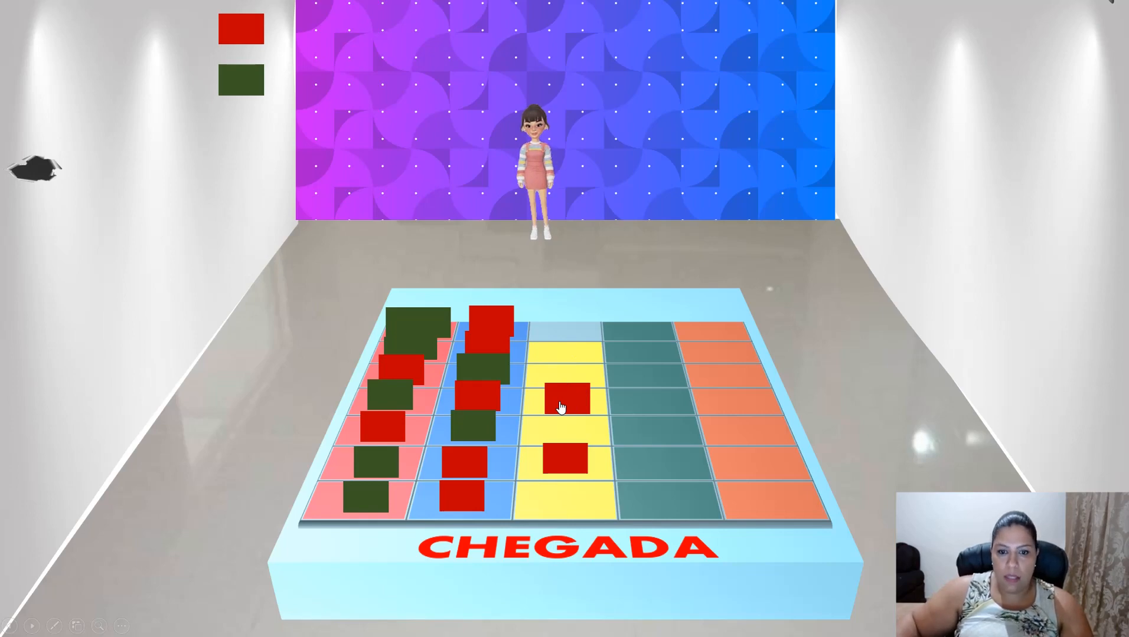
key("Escape")
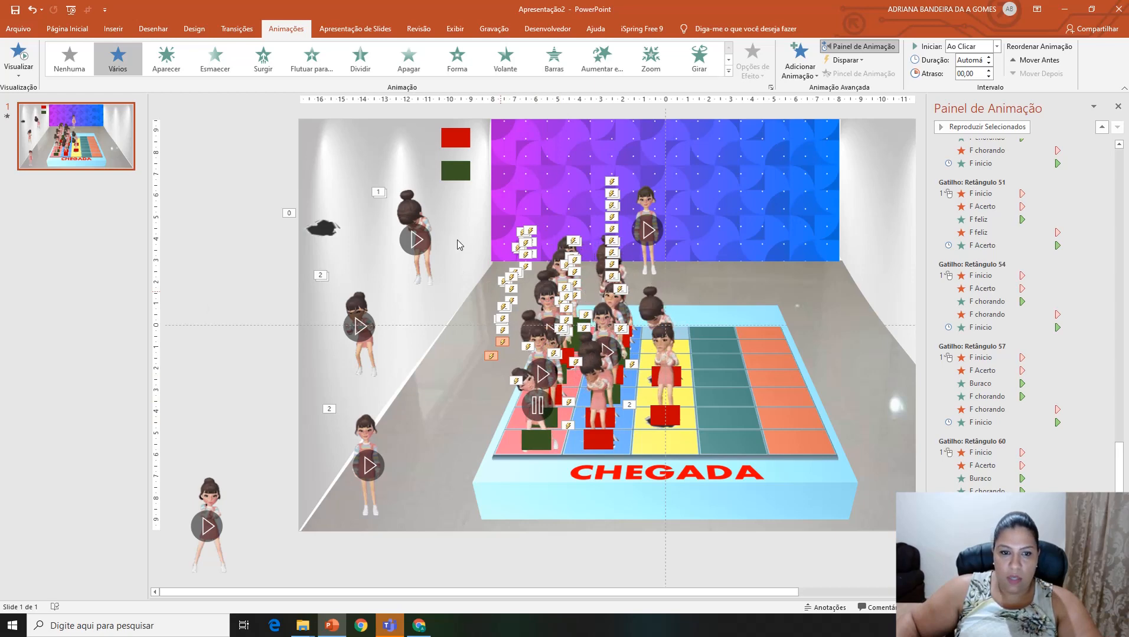
Step: Make the fill of the red and green trigger rectangles on the board 100% transparent
left_click_drag(457, 240, 705, 478)
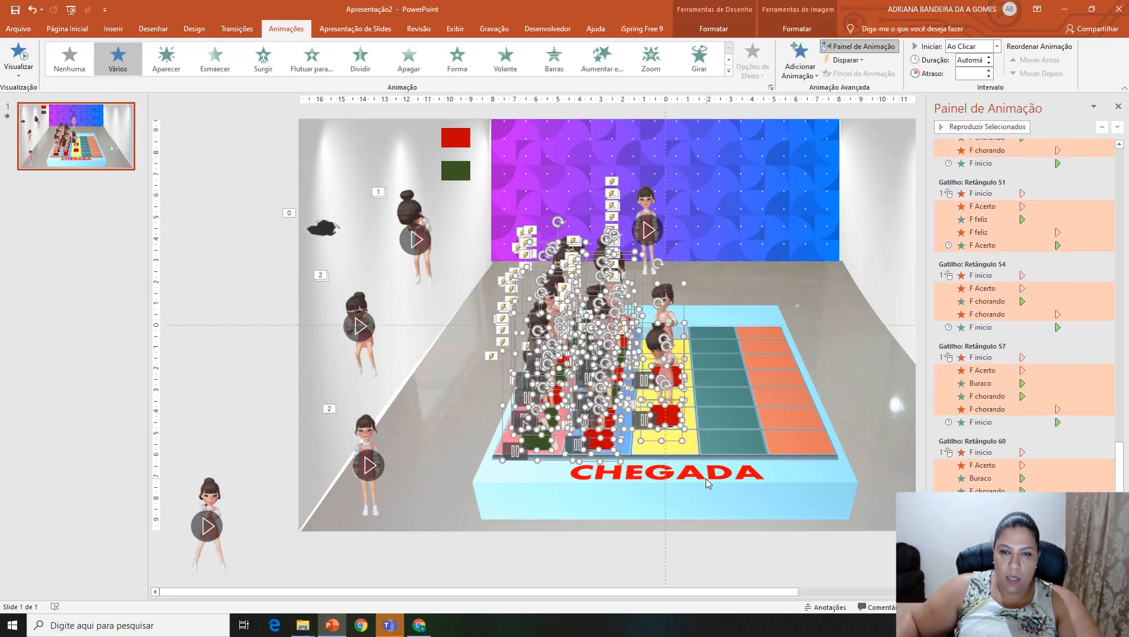
left_click(713, 28)
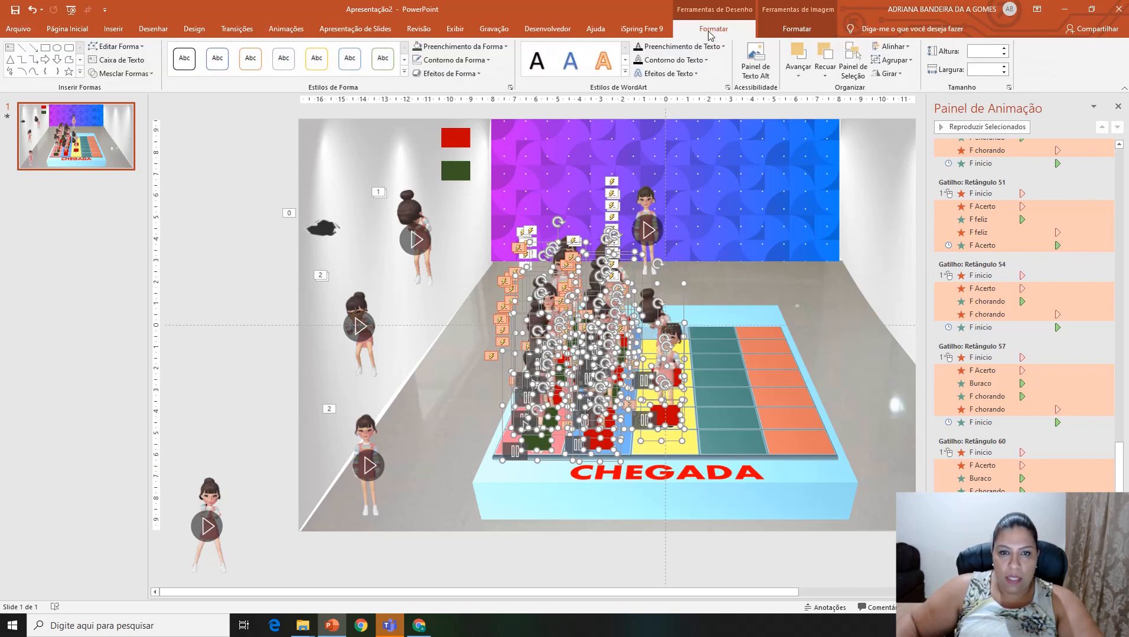
left_click(472, 46)
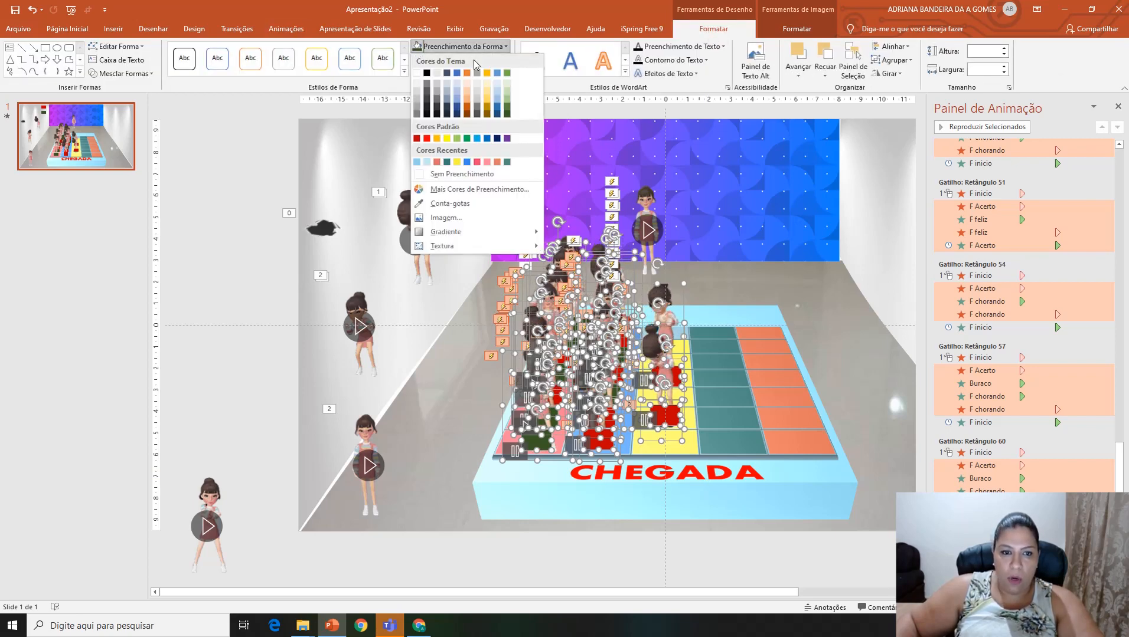
left_click(471, 193)
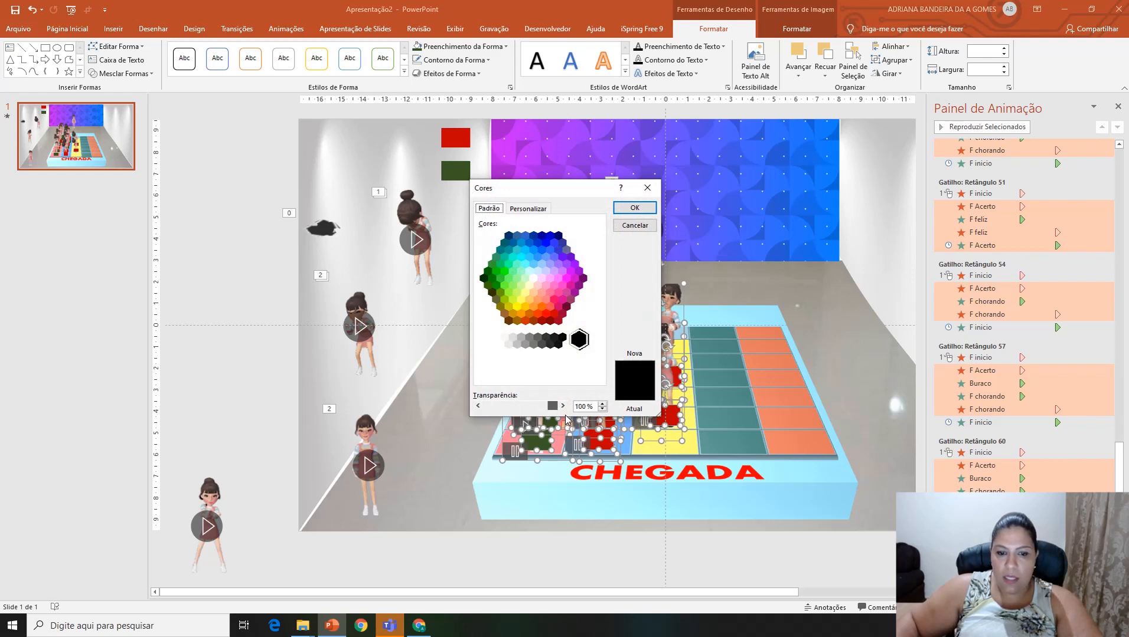
left_click(643, 211)
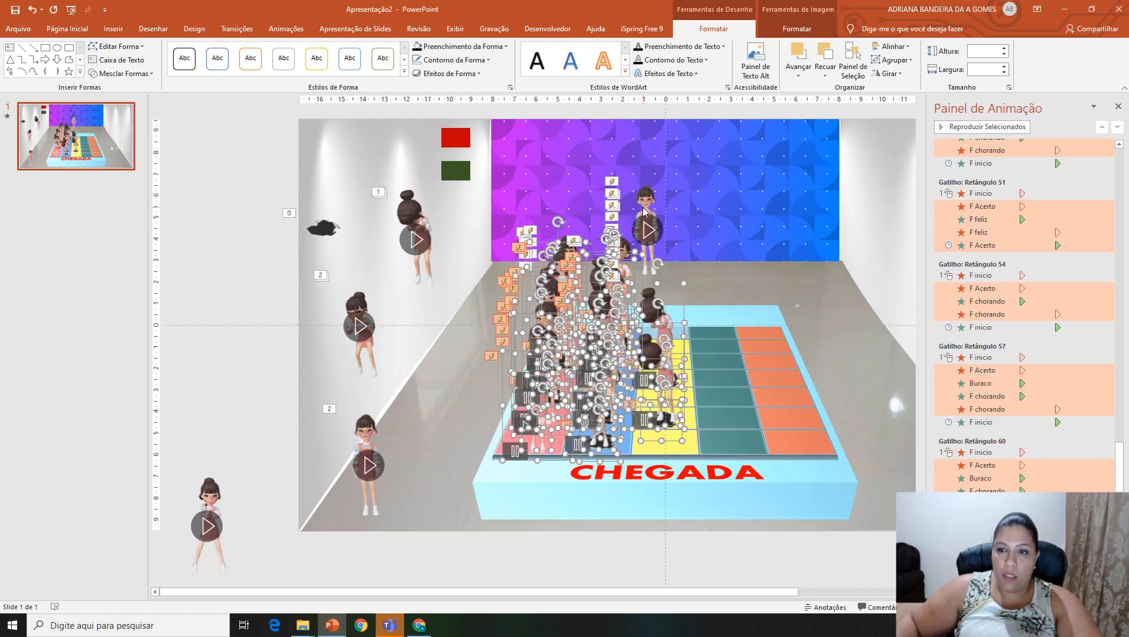
left_click(757, 304)
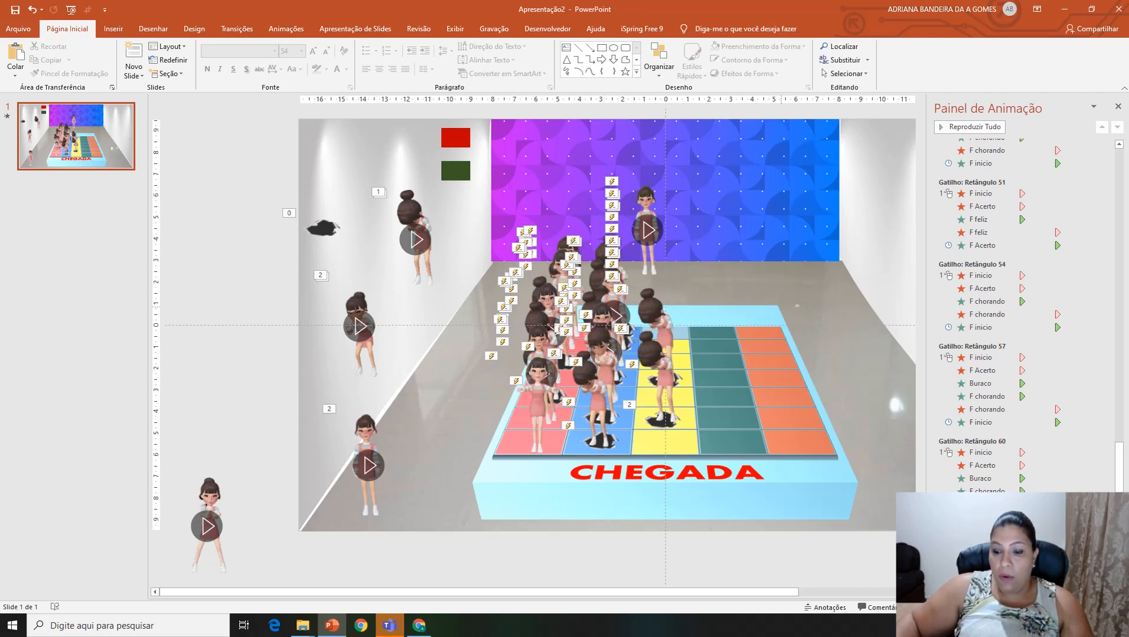
Step: Check the board in the slide show and move the F inicio character to the start of the pink column
key("F5")
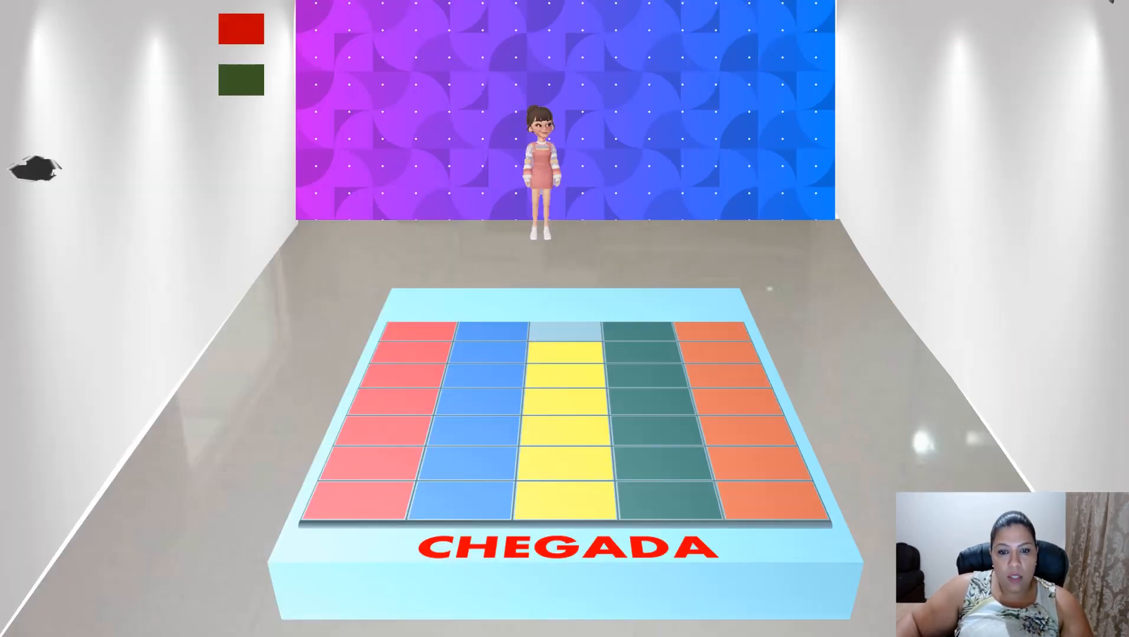
key("Escape")
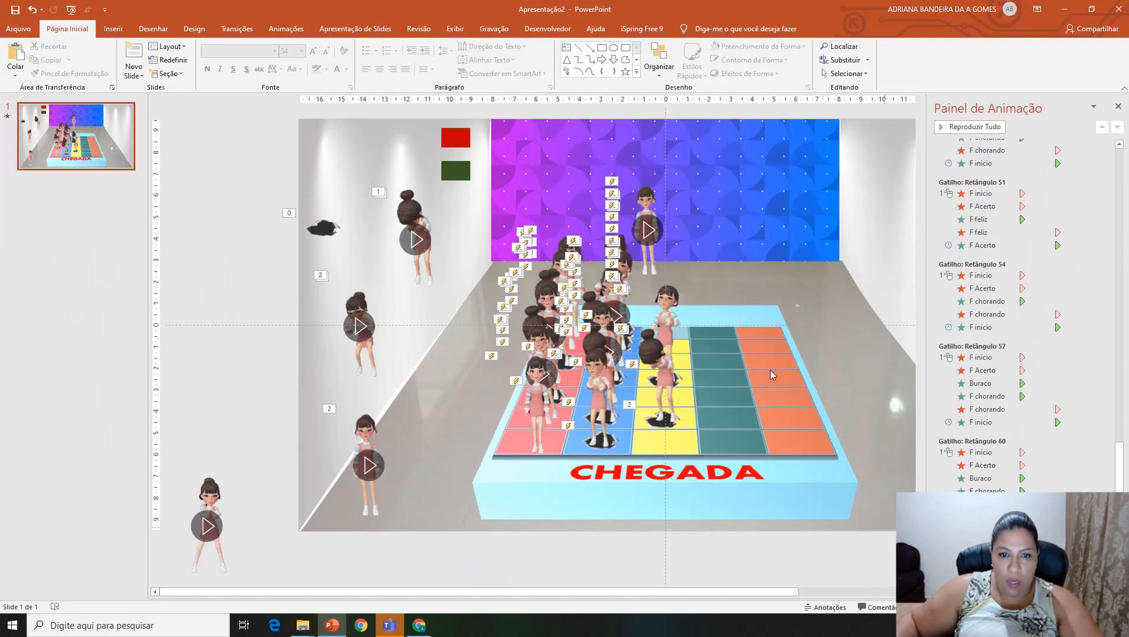
left_click_drag(639, 210, 591, 245)
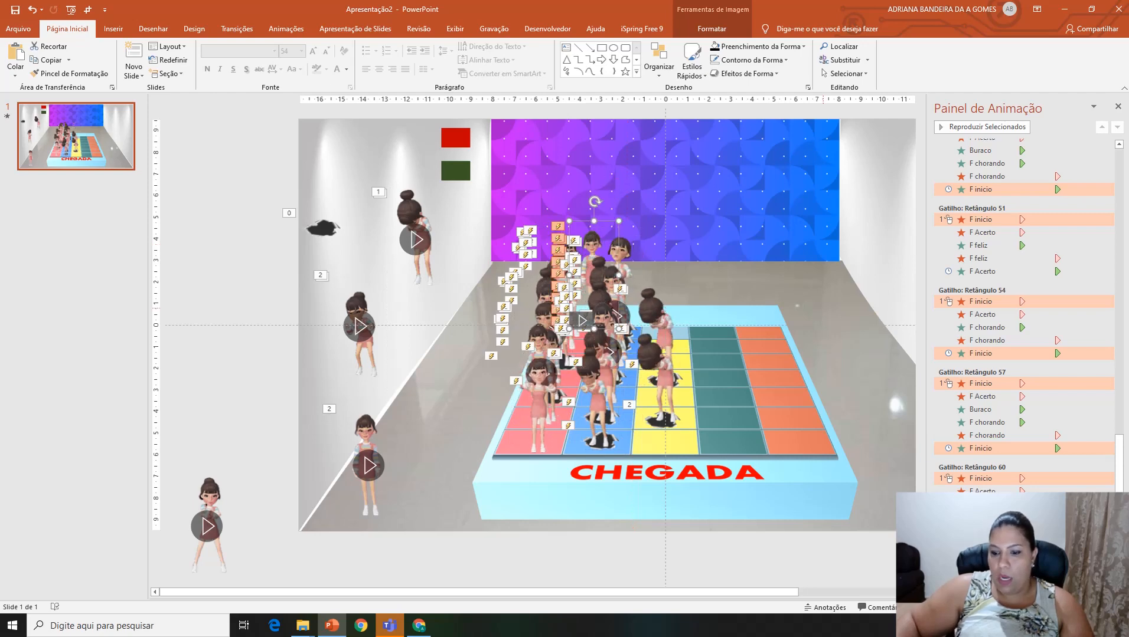
Step: Play-test the game in the slide show, trying squares in the pink, blue and yellow columns, and return to editing
key("F5")
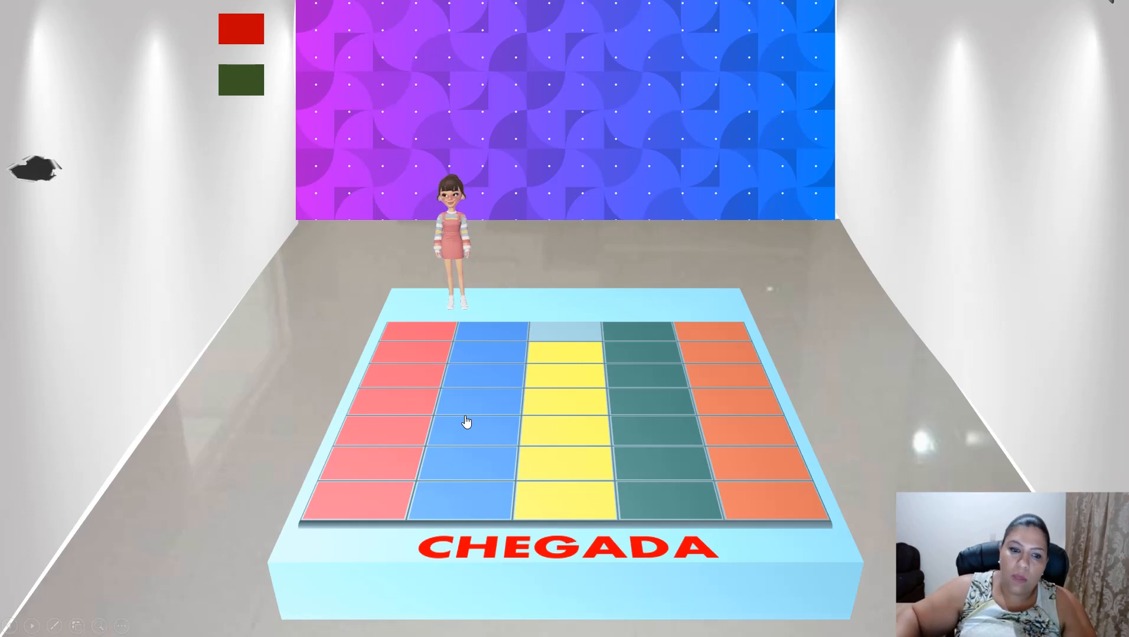
left_click(423, 335)
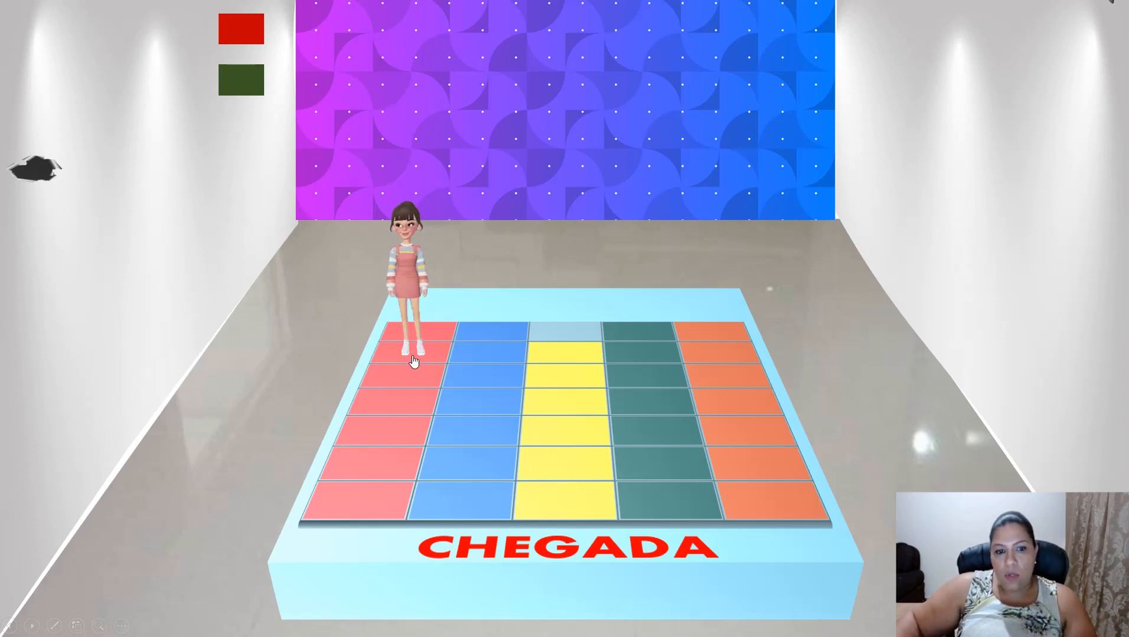
left_click(472, 381)
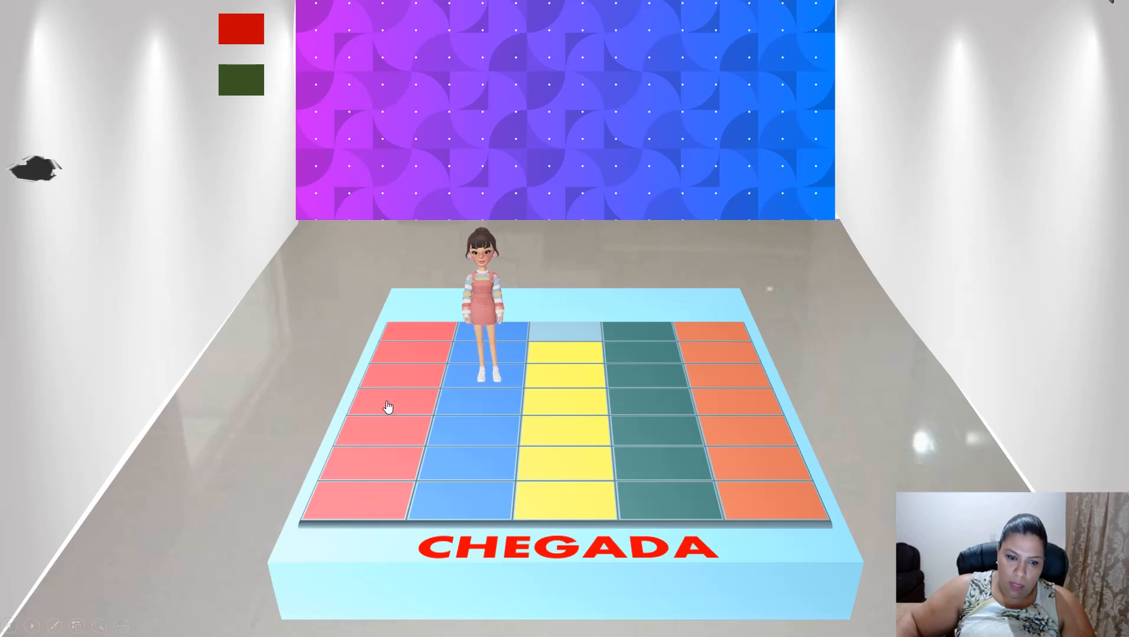
left_click(557, 406)
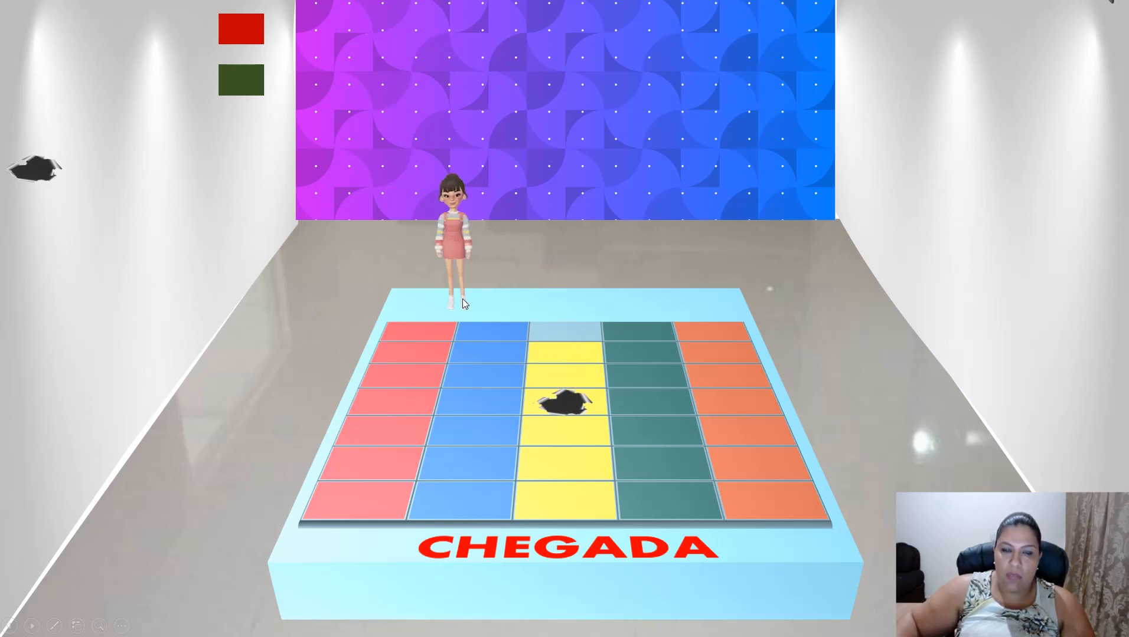
left_click(424, 337)
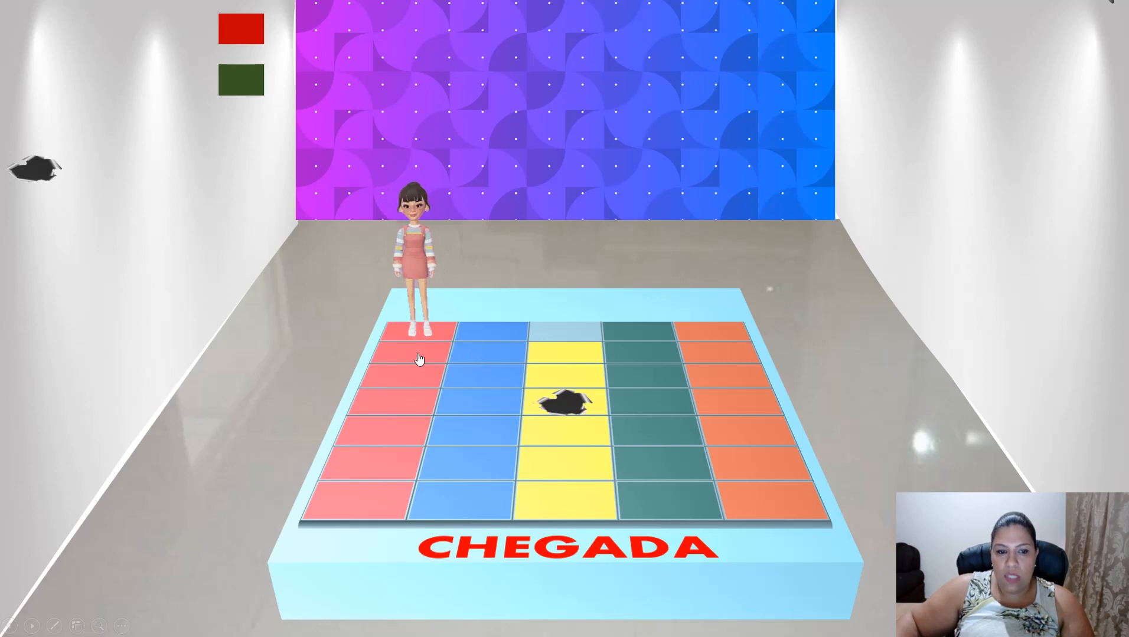
left_click(480, 358)
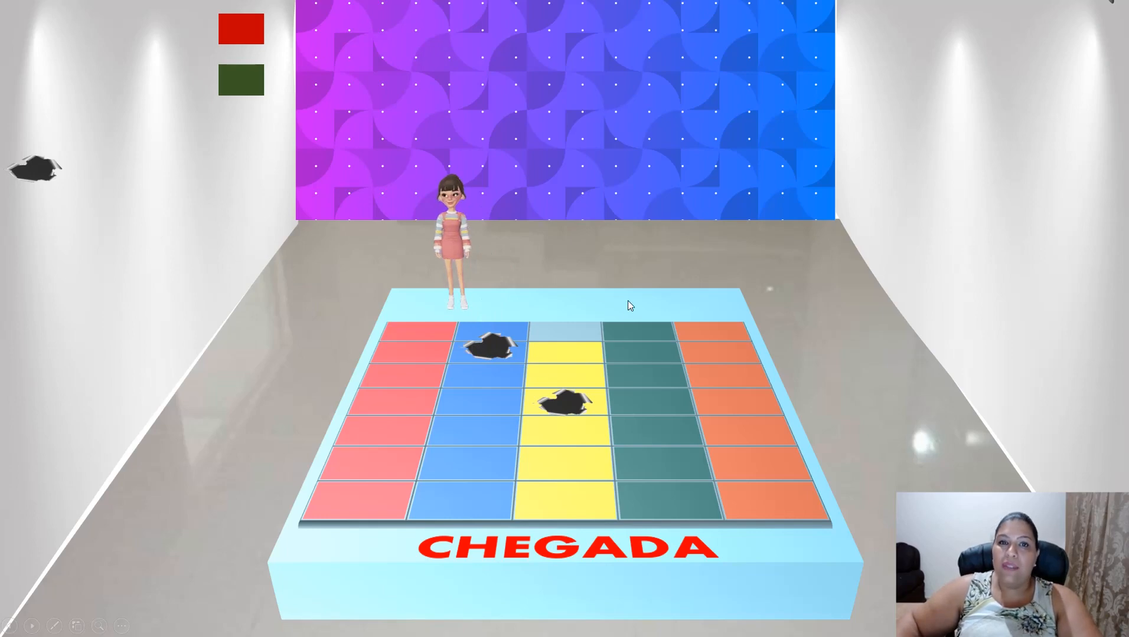
key("Escape")
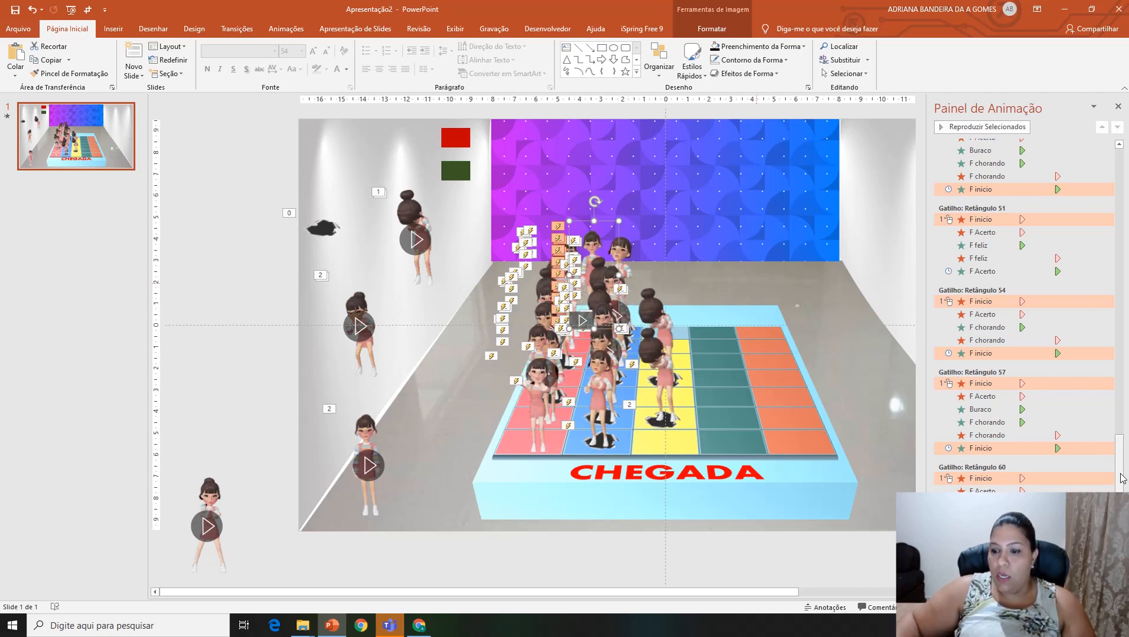
Step: Review the list of triggered animations and close the Animation pane
left_click_drag(1117, 474, 1117, 201)
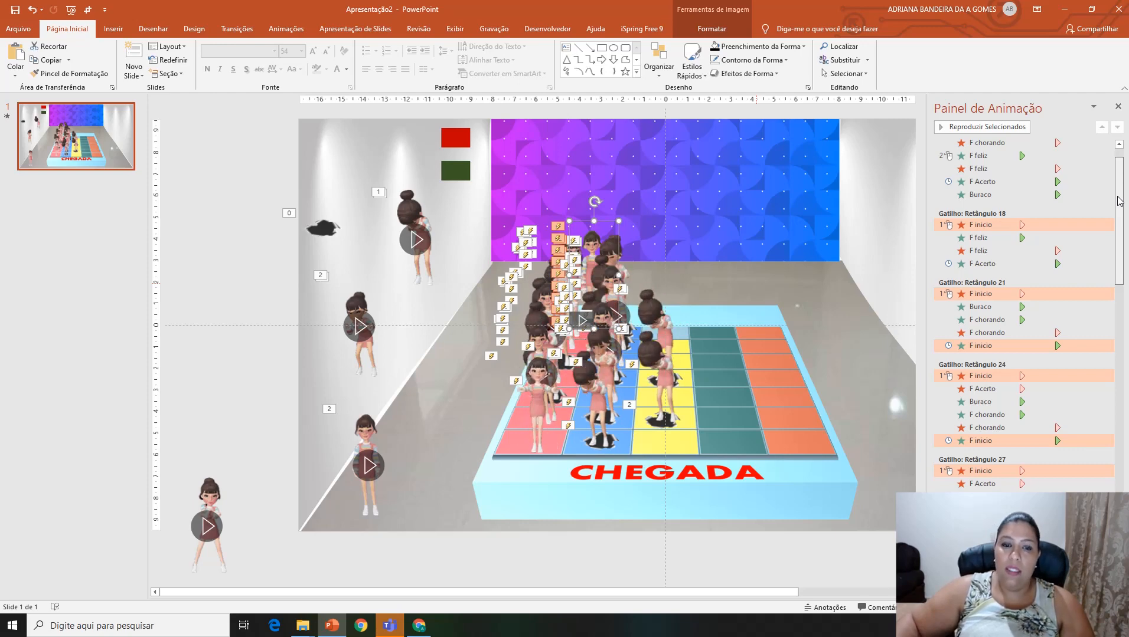
left_click_drag(1117, 196, 1117, 466)
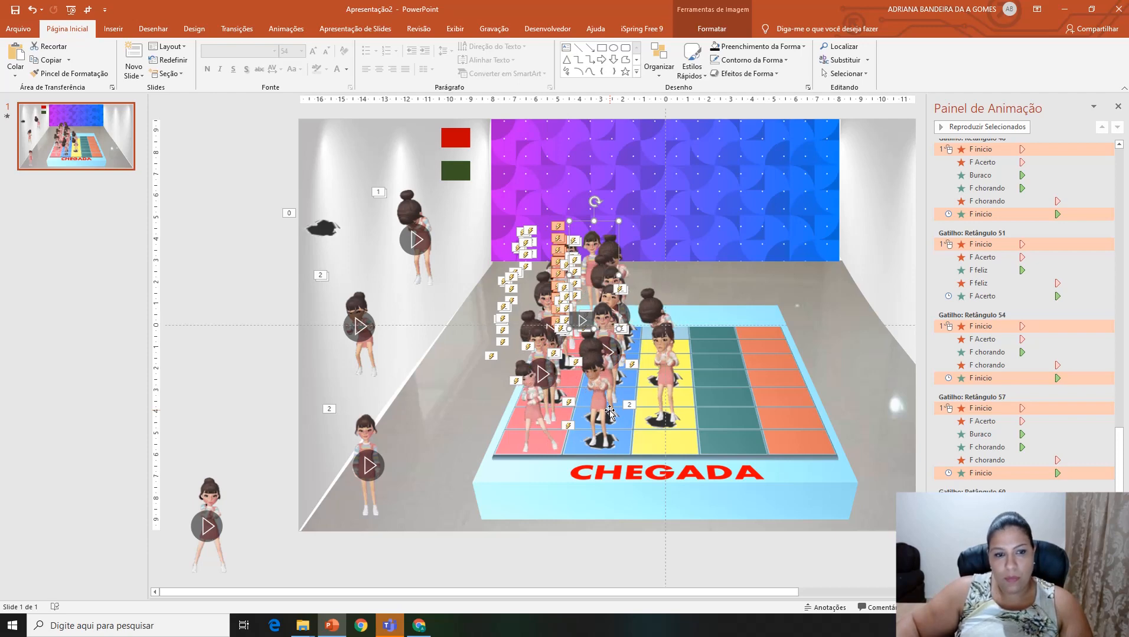
left_click(1116, 107)
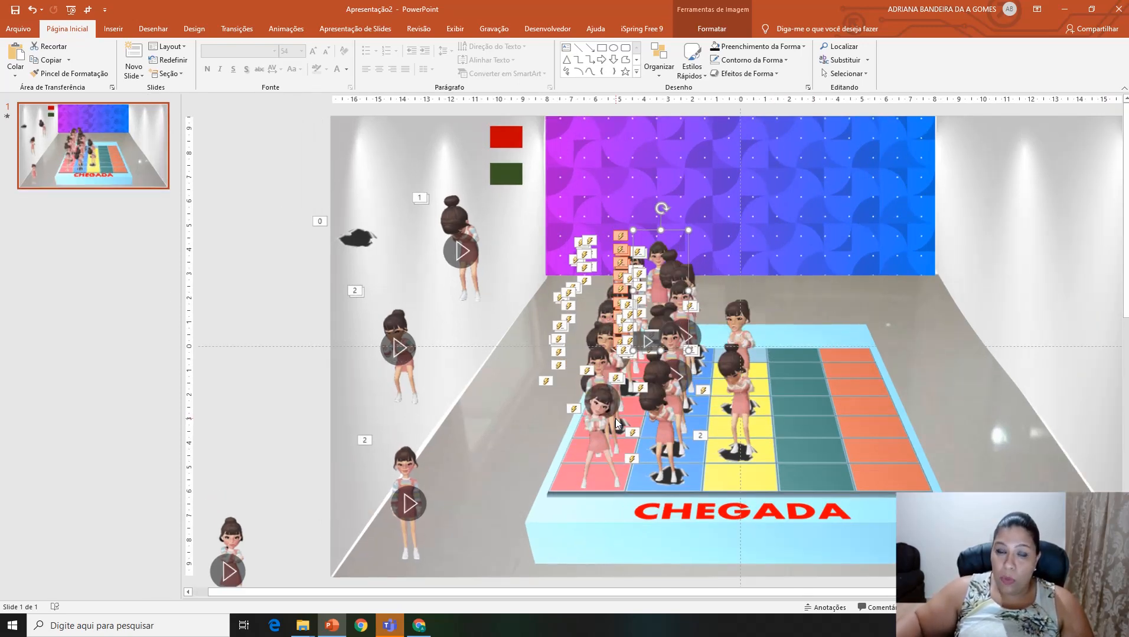
Step: Delete the four spare character videos standing beside the board
left_click(407, 470)
key("Delete")
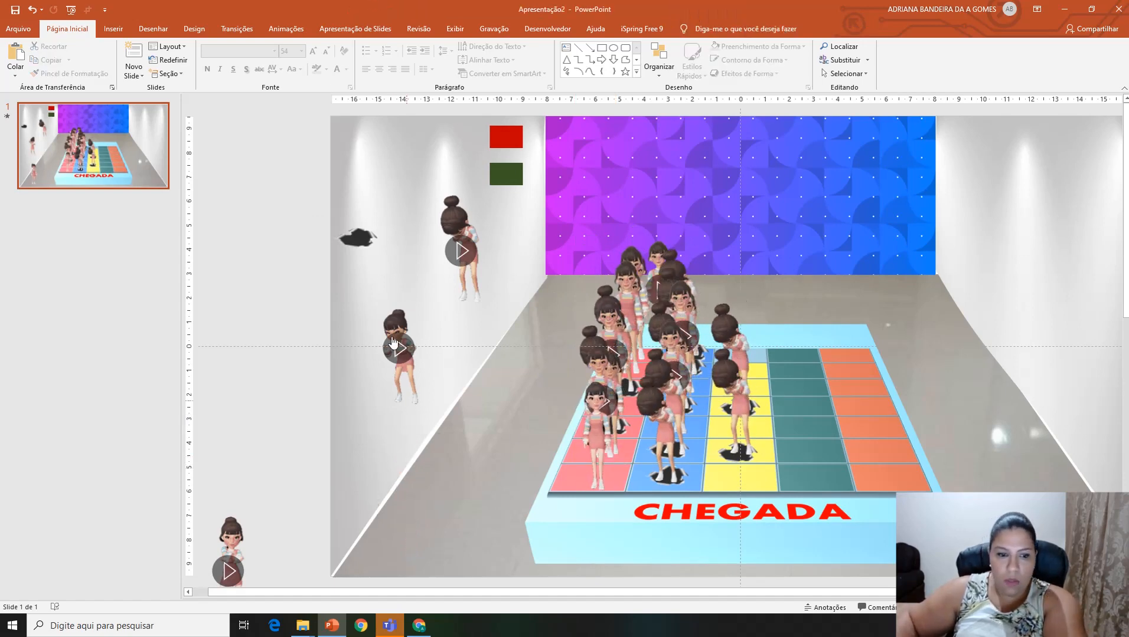
left_click(423, 290)
key("Delete")
left_click(460, 260)
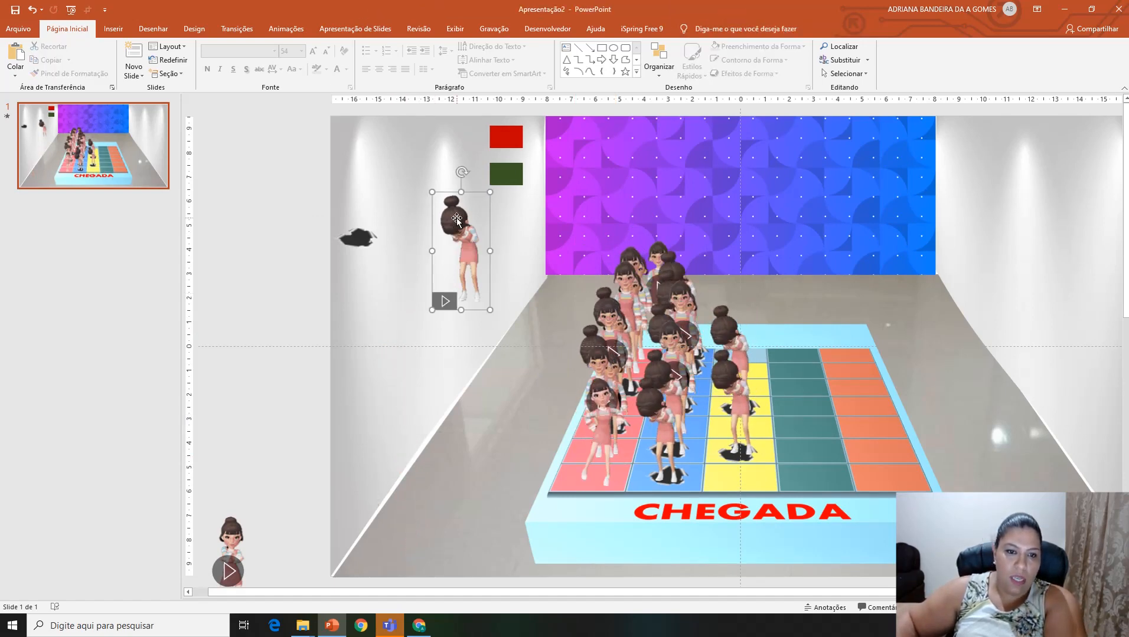
key("Delete")
left_click(233, 531)
key("Delete")
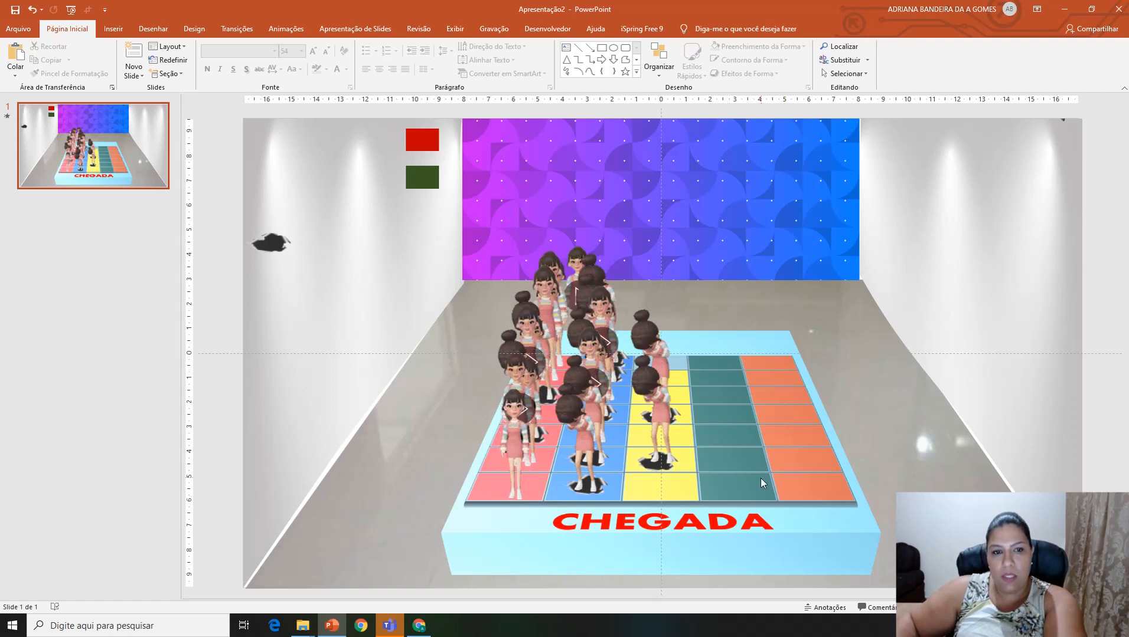
Step: Select the upper crying character on the yellow column and display the list of slide objects
left_click(423, 140)
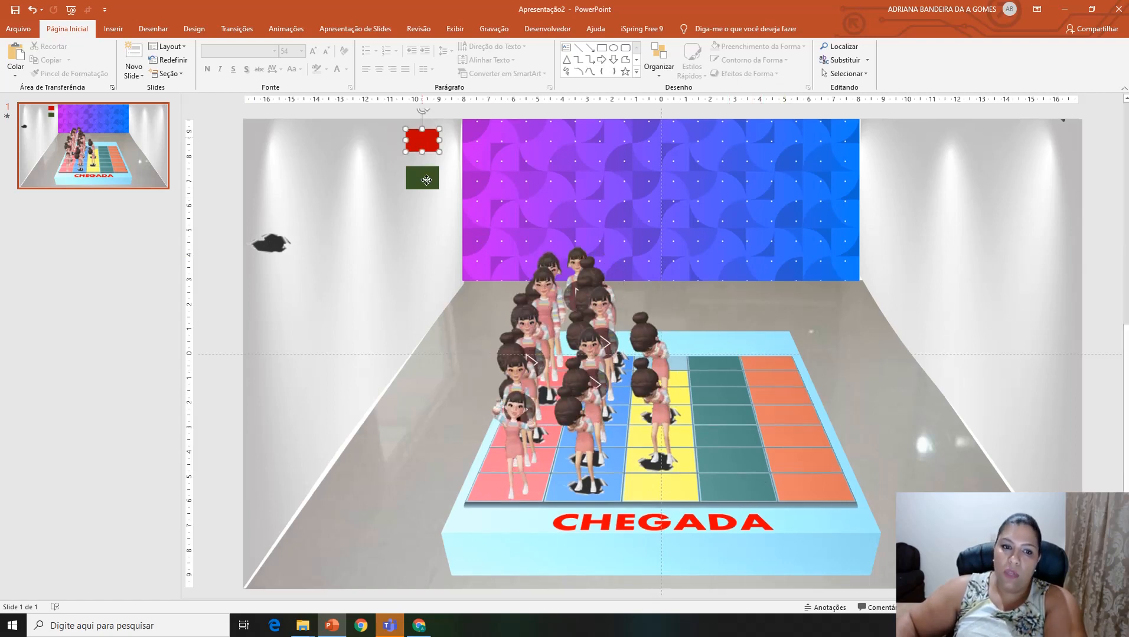
left_click(426, 180)
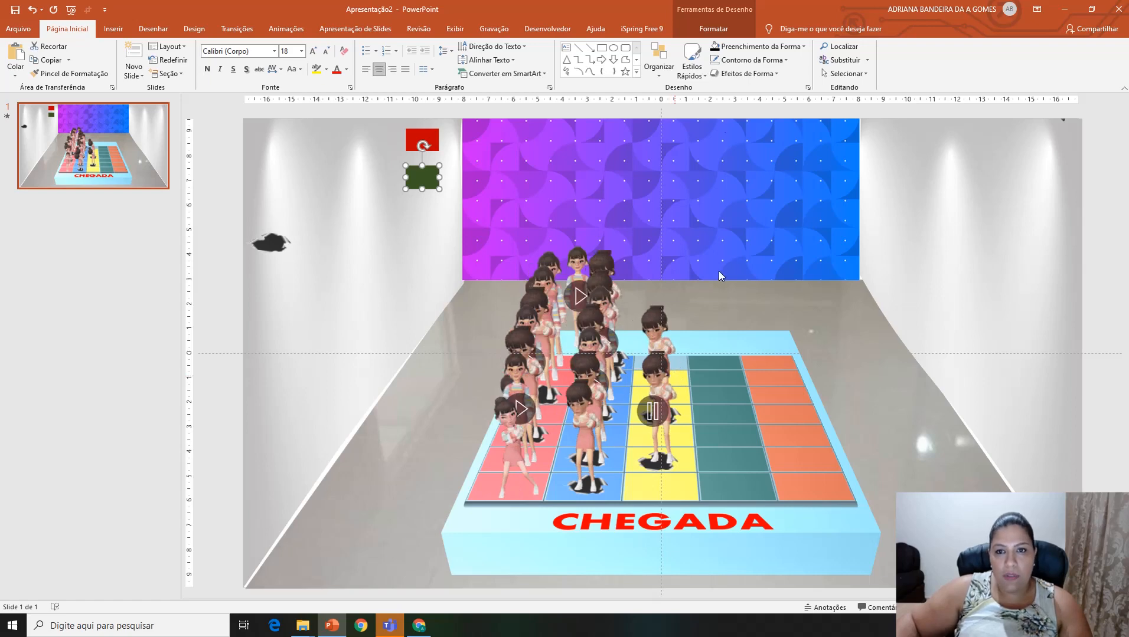
left_click(652, 340)
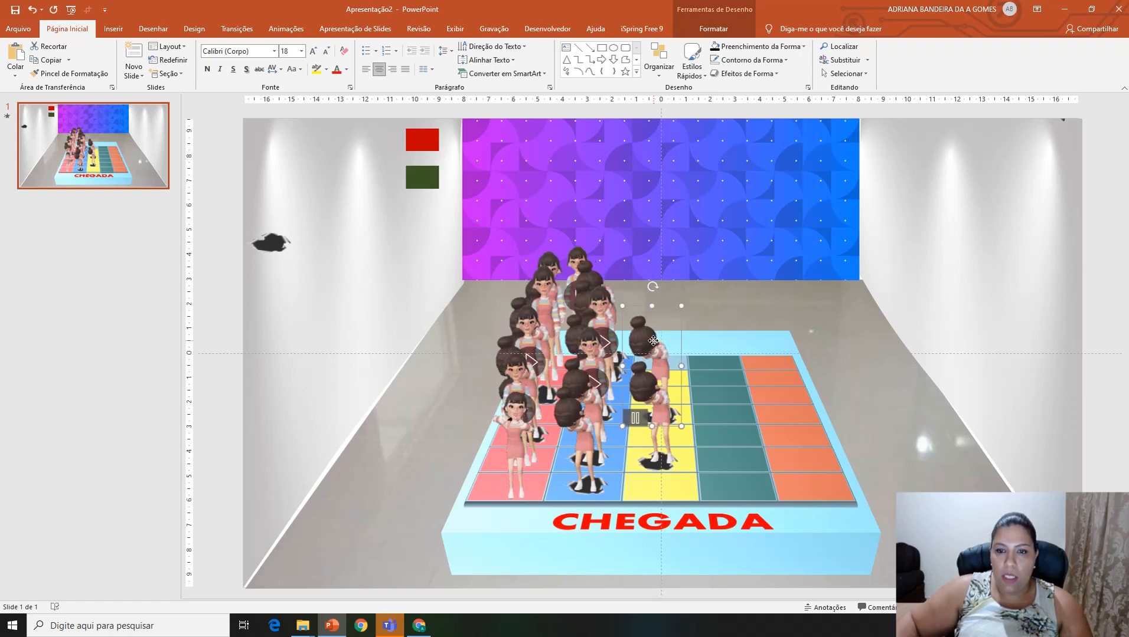
left_click(708, 29)
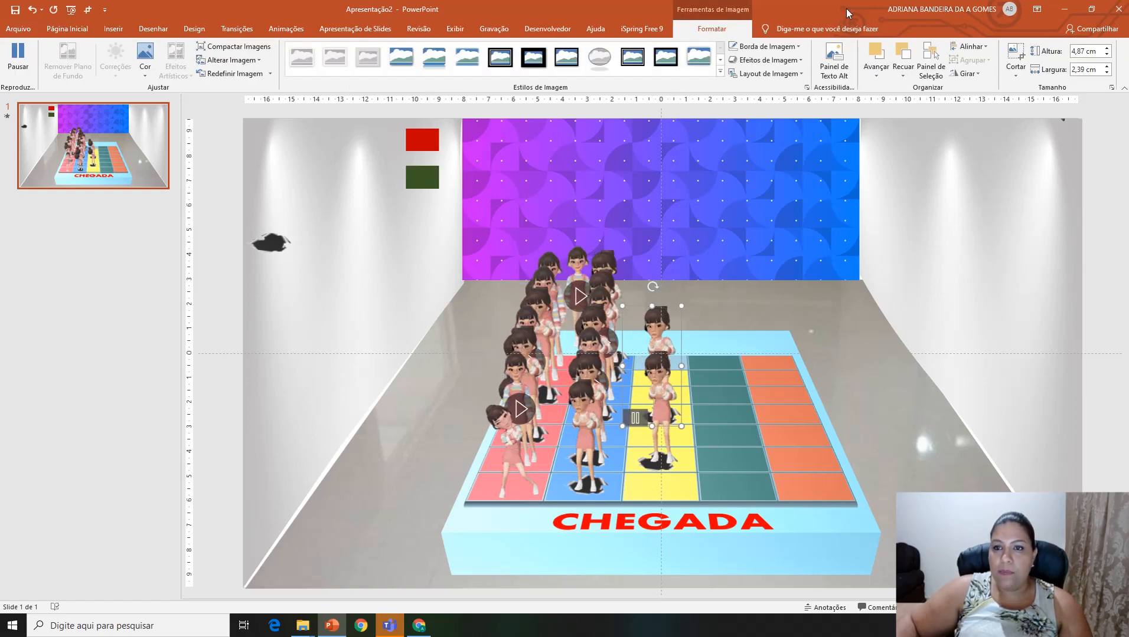
left_click(931, 59)
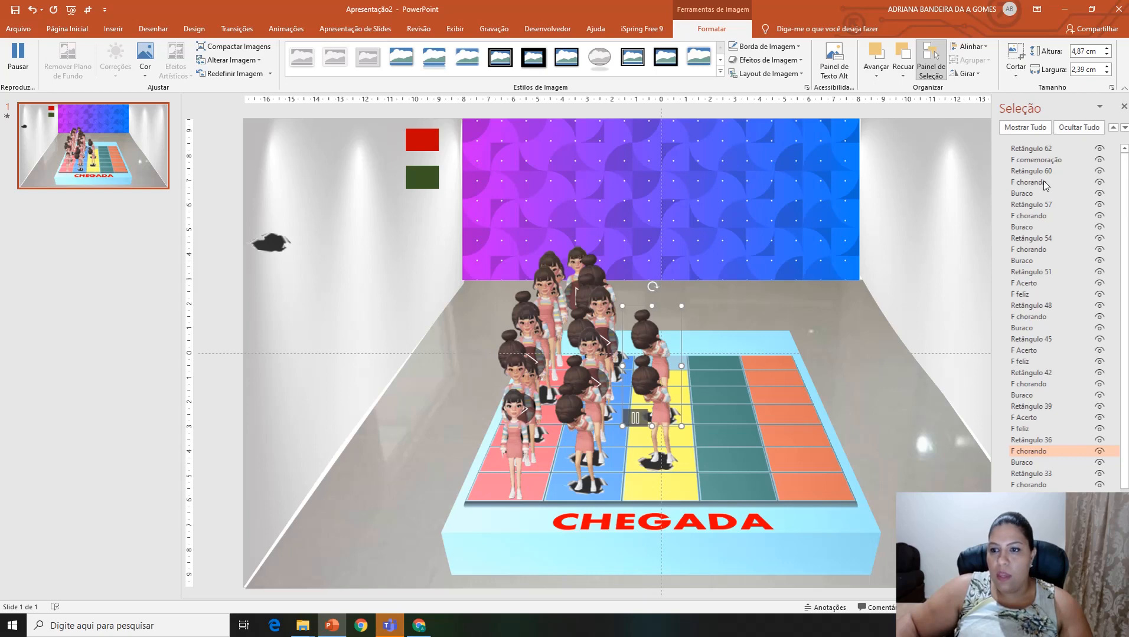
Step: Hide F comemoração, the F chorando copies listed under Retângulo 60, 57 and 54, and F Acerto and F feliz under Retângulo 51
left_click(1098, 184)
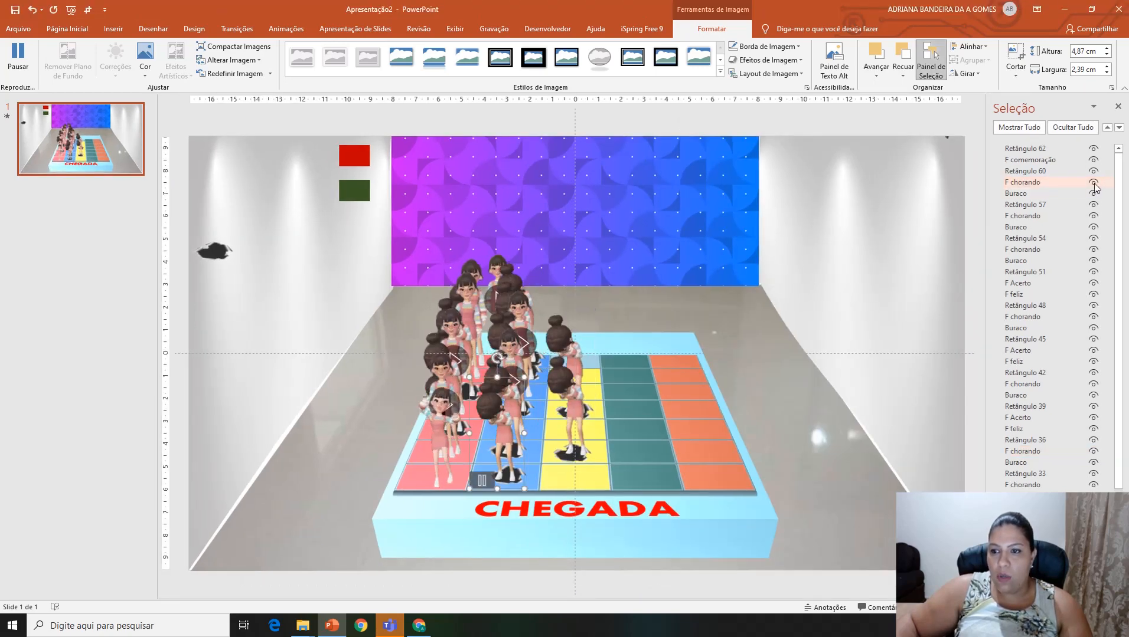
left_click(1094, 162)
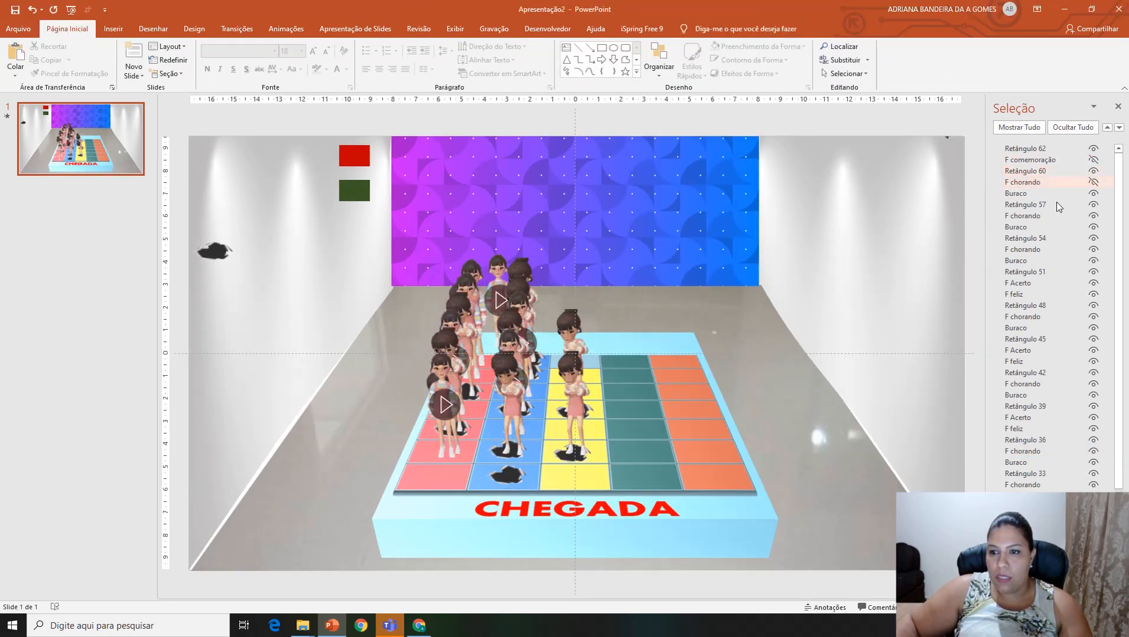
left_click(1093, 217)
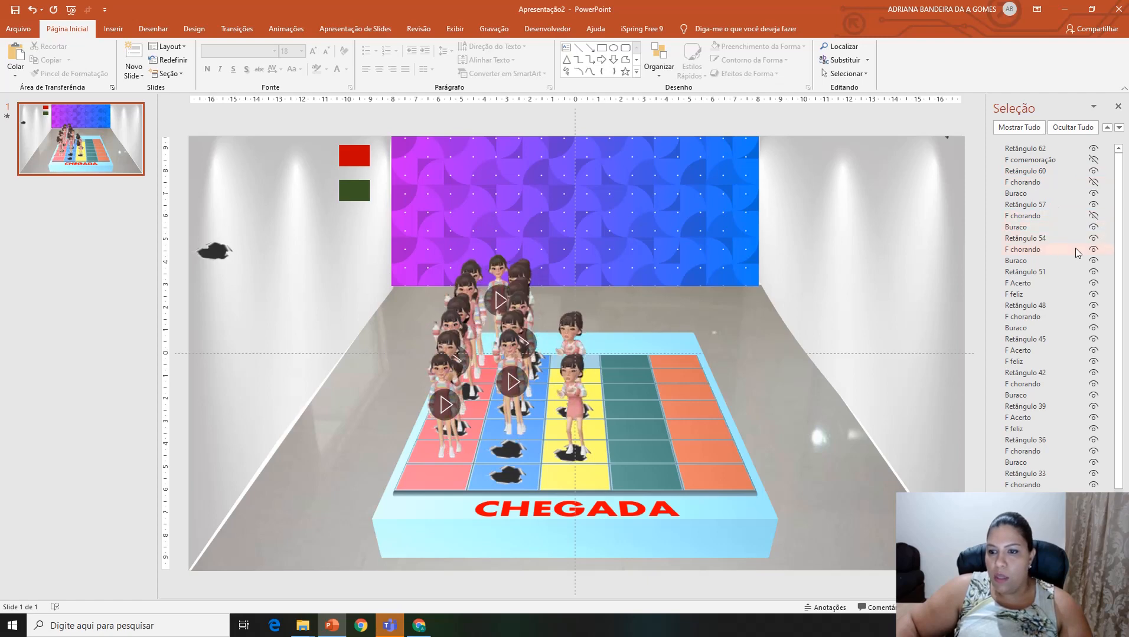
left_click(1093, 249)
left_click(1094, 284)
left_click(1093, 294)
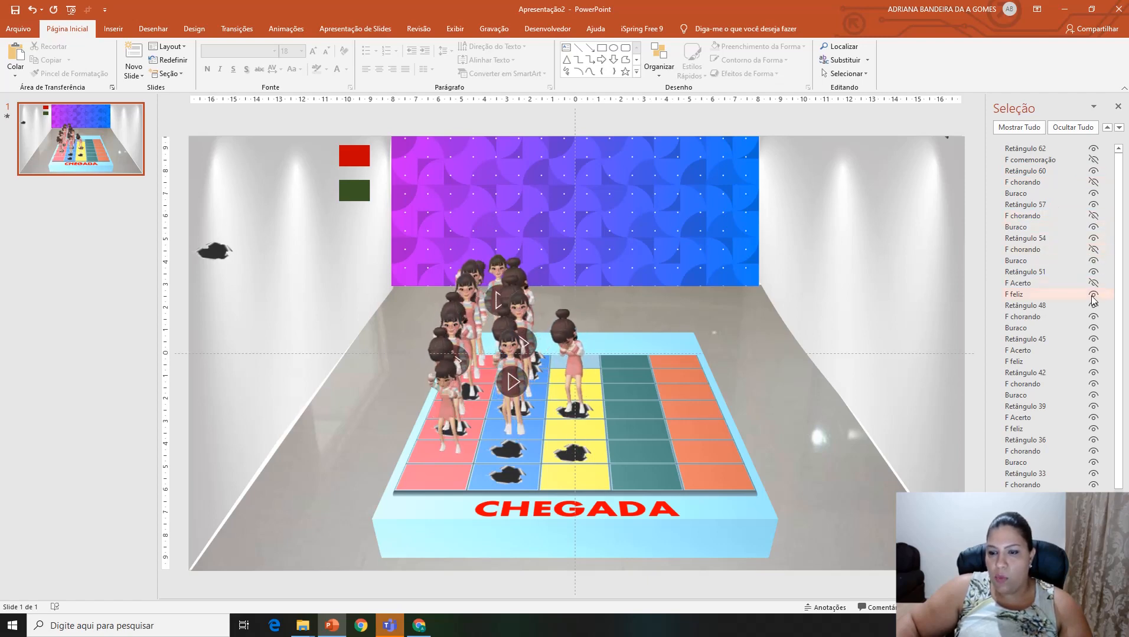
Step: Hide the F chorando copies listed under Retângulo 48 and 42, plus F Acerto and F feliz under Retângulo 45 and 39
left_click(1093, 317)
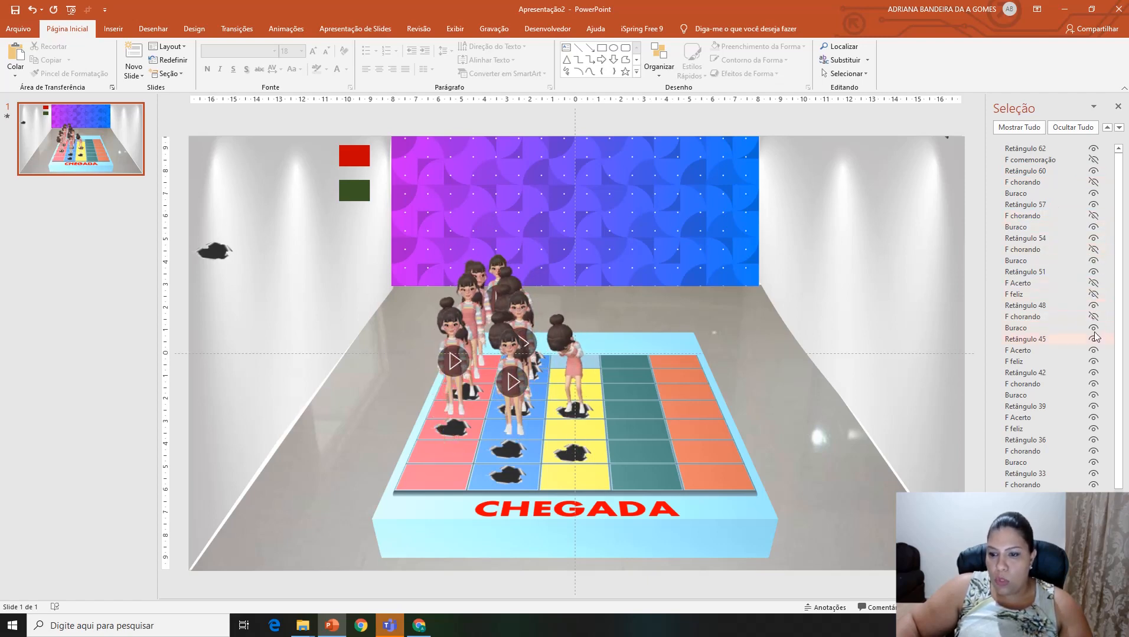
left_click(1094, 362)
left_click(1093, 351)
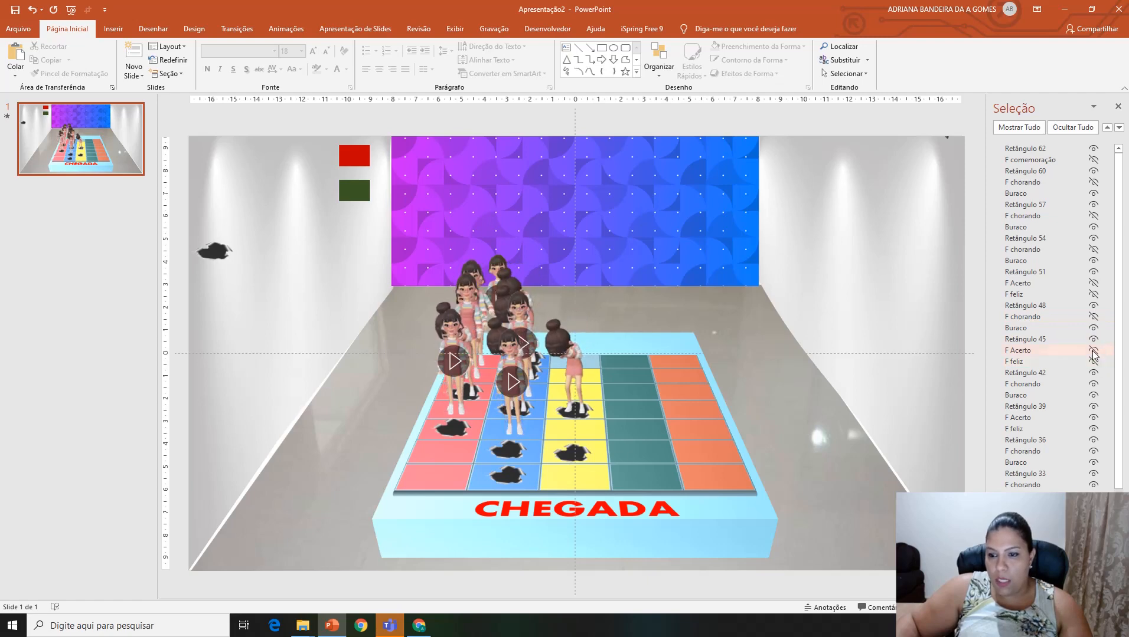
left_click(1094, 384)
left_click(1093, 418)
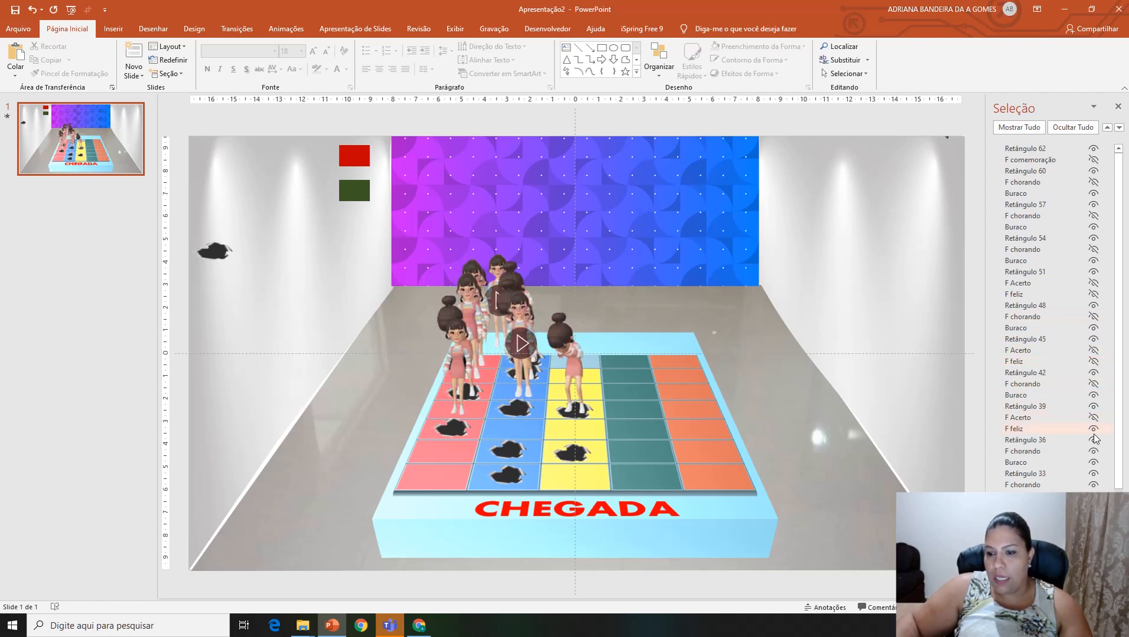
left_click(1093, 429)
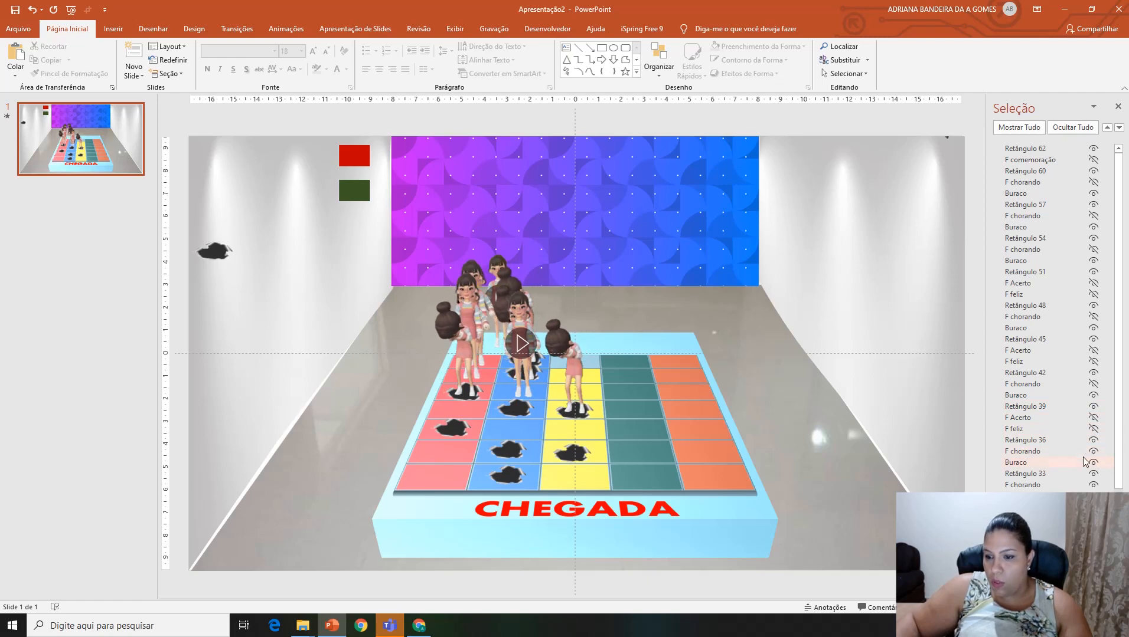
Step: Hide the remaining F Acerto, F feliz and F chorando copies from Retângulo 36 down the object list, then close the list
left_click(1094, 453)
left_click(1093, 486)
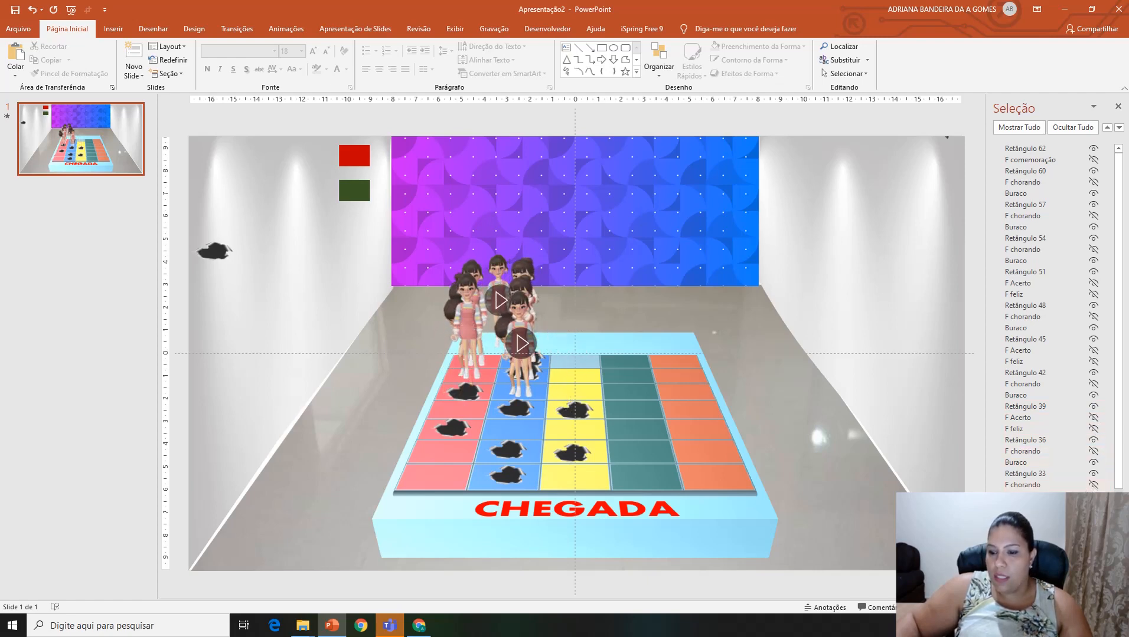
scroll(1045, 319, "down", 4)
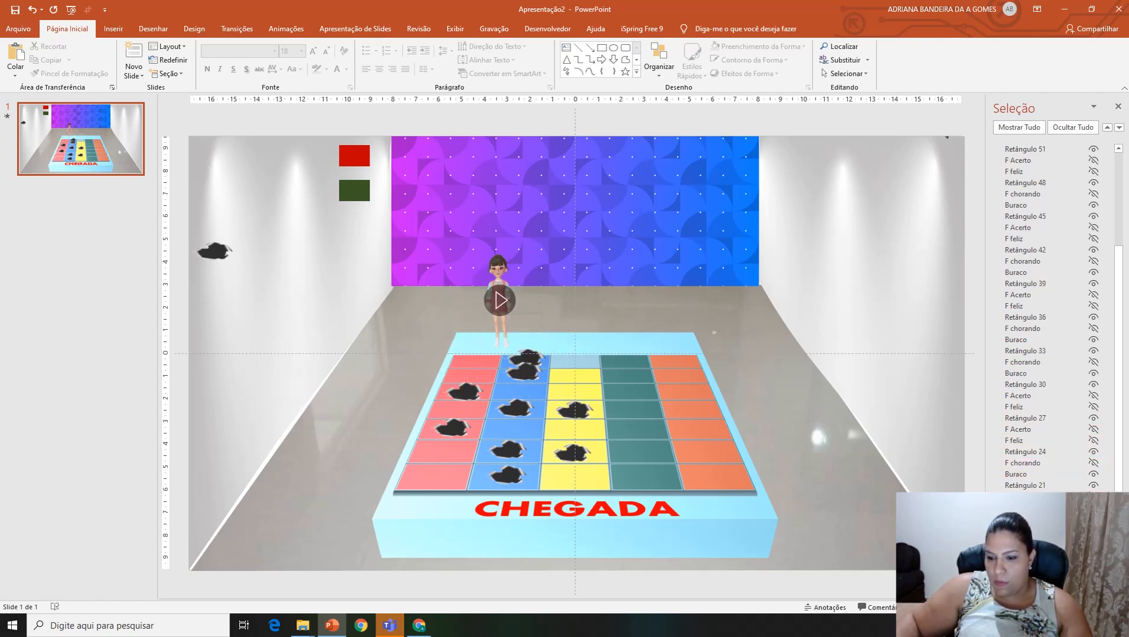
left_click(1117, 106)
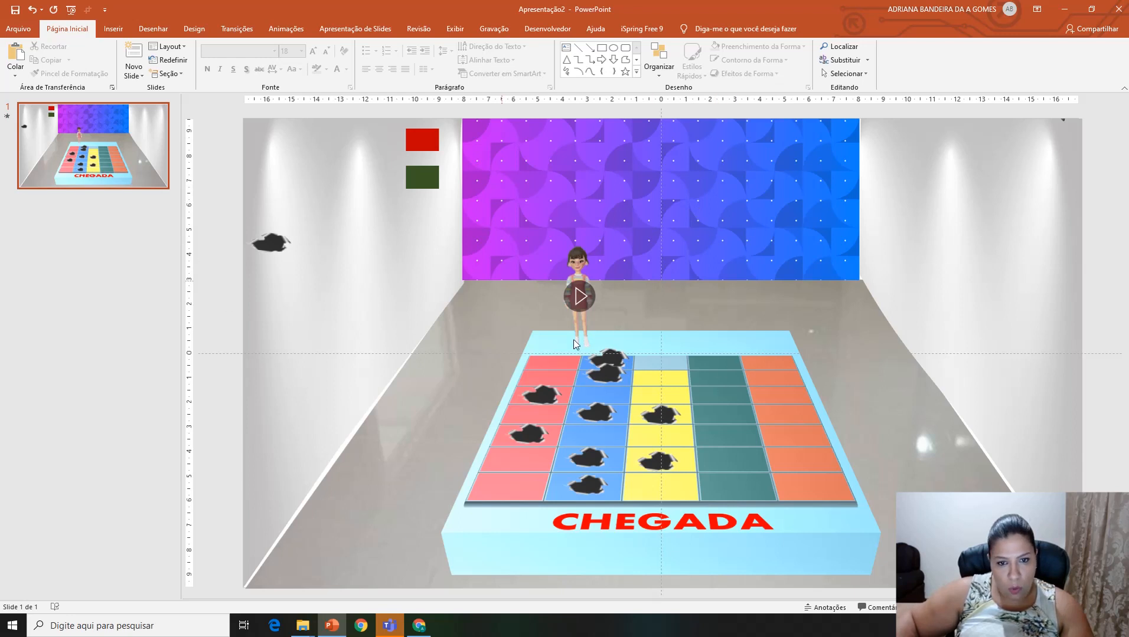
Step: Display the slide's animation list and move the spare hole on the side wall down, closer to the board
left_click(265, 243)
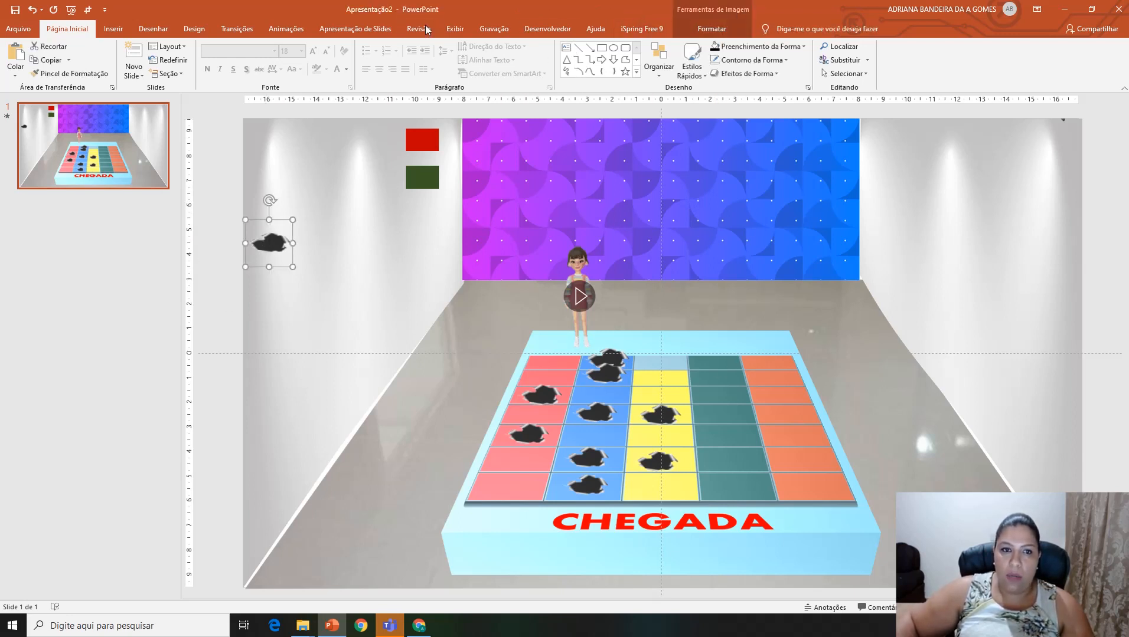
left_click(286, 28)
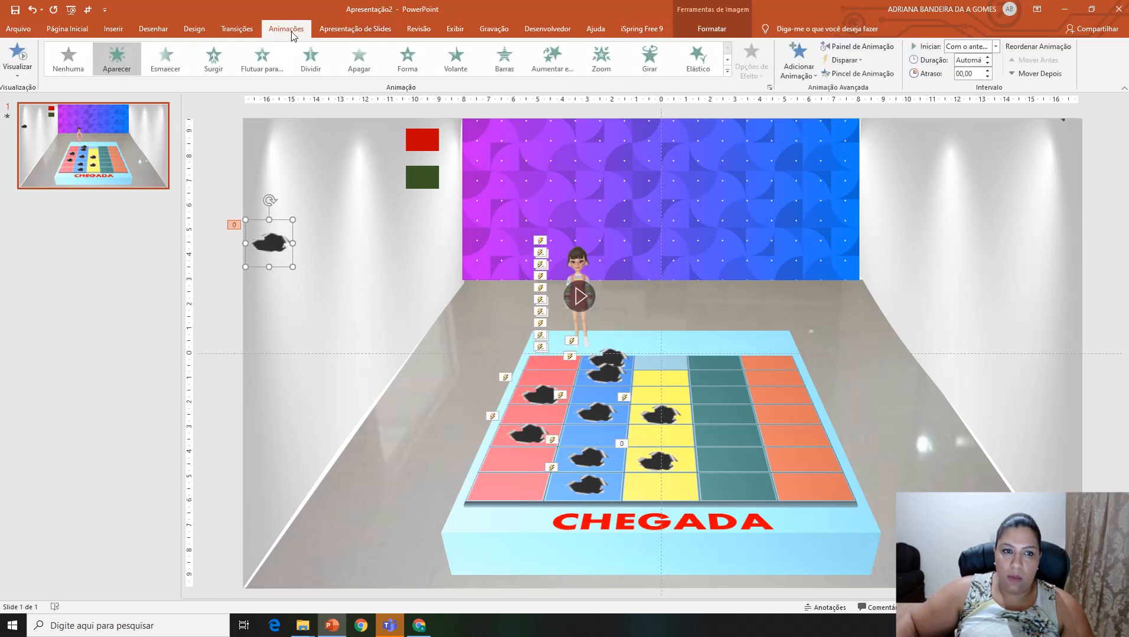
left_click(863, 47)
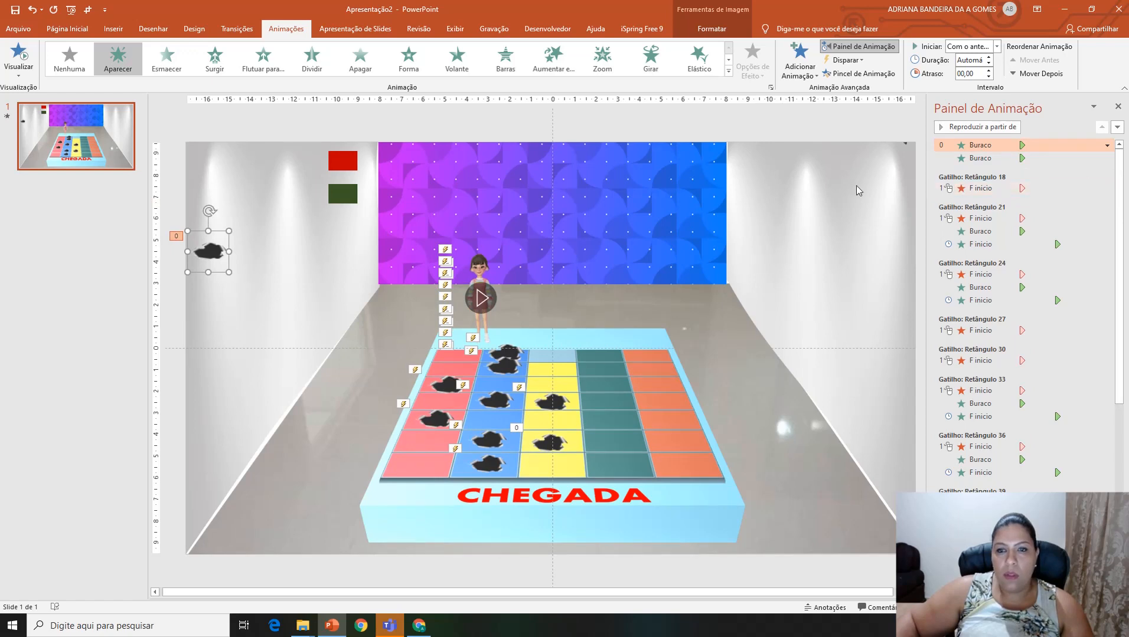
left_click_drag(209, 252, 256, 288)
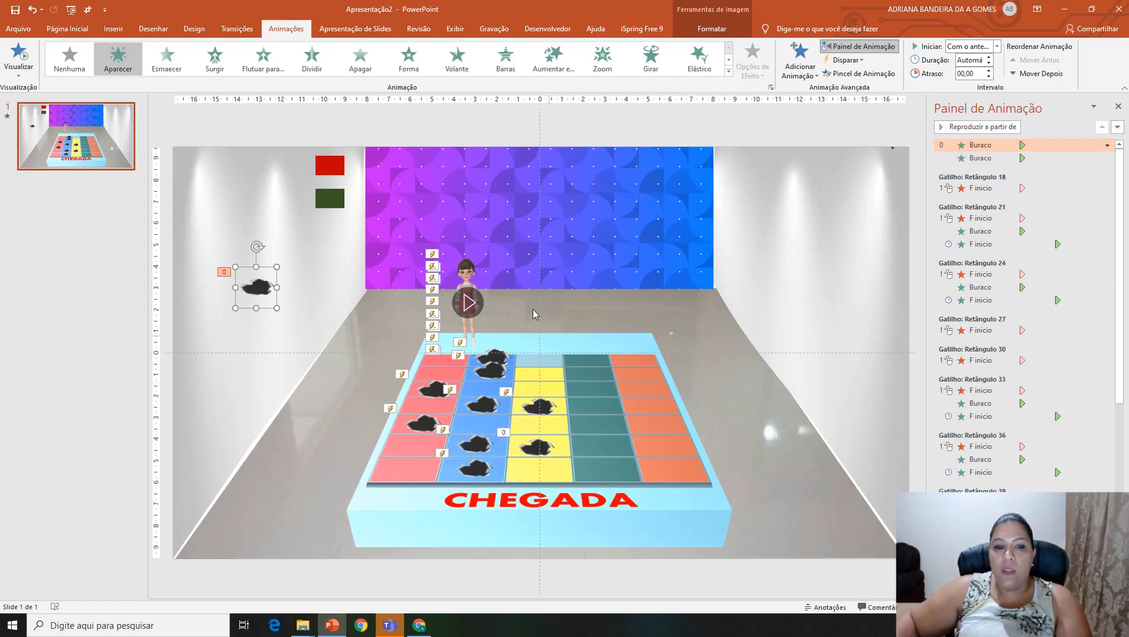
Step: Make all hidden objects on the slide visible again, then close the object and animation lists
left_click(468, 278)
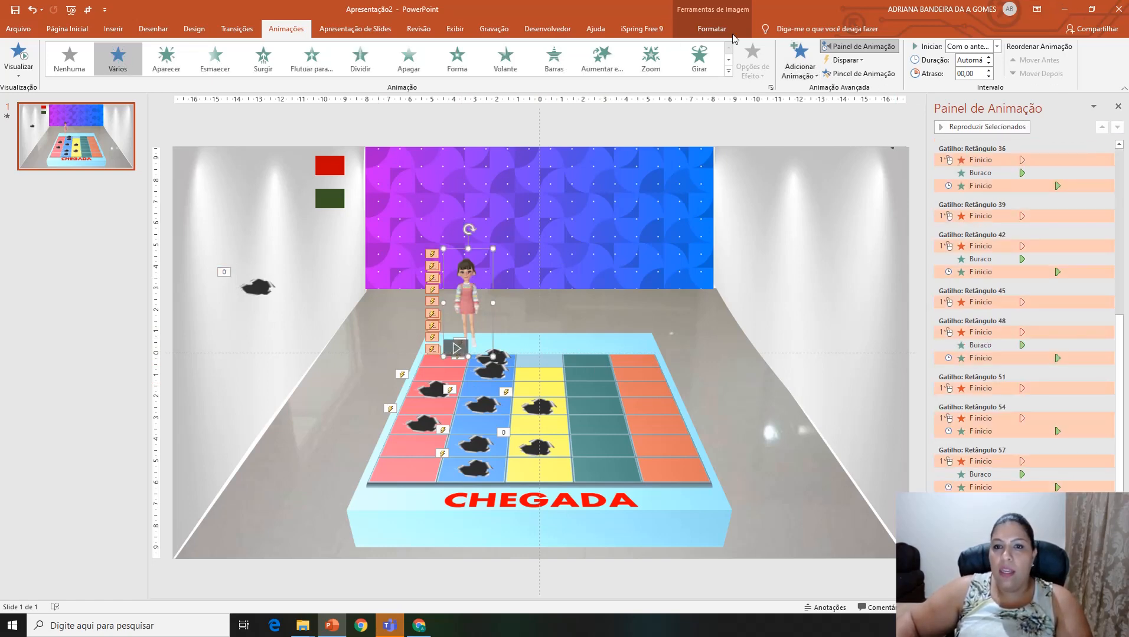
left_click(730, 31)
left_click(907, 68)
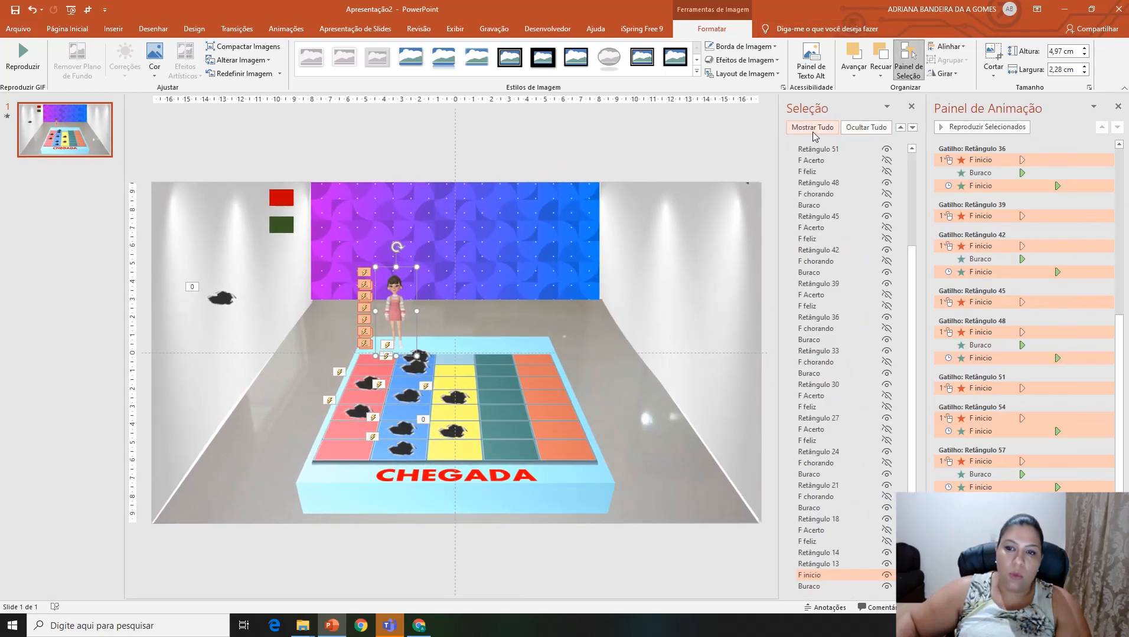
left_click(813, 129)
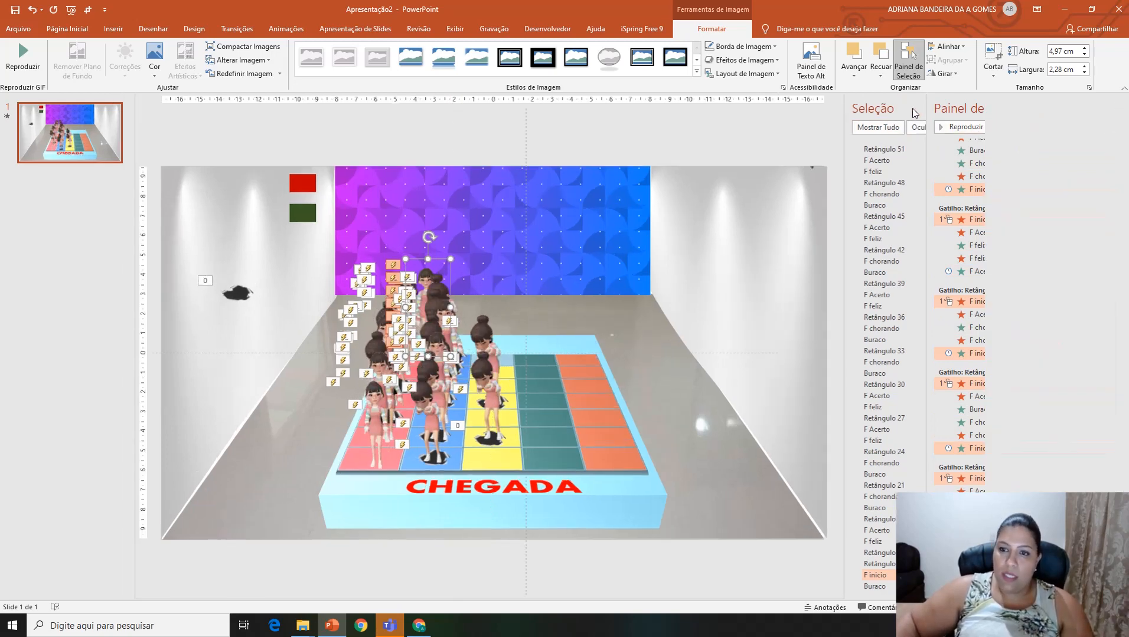
left_click(912, 107)
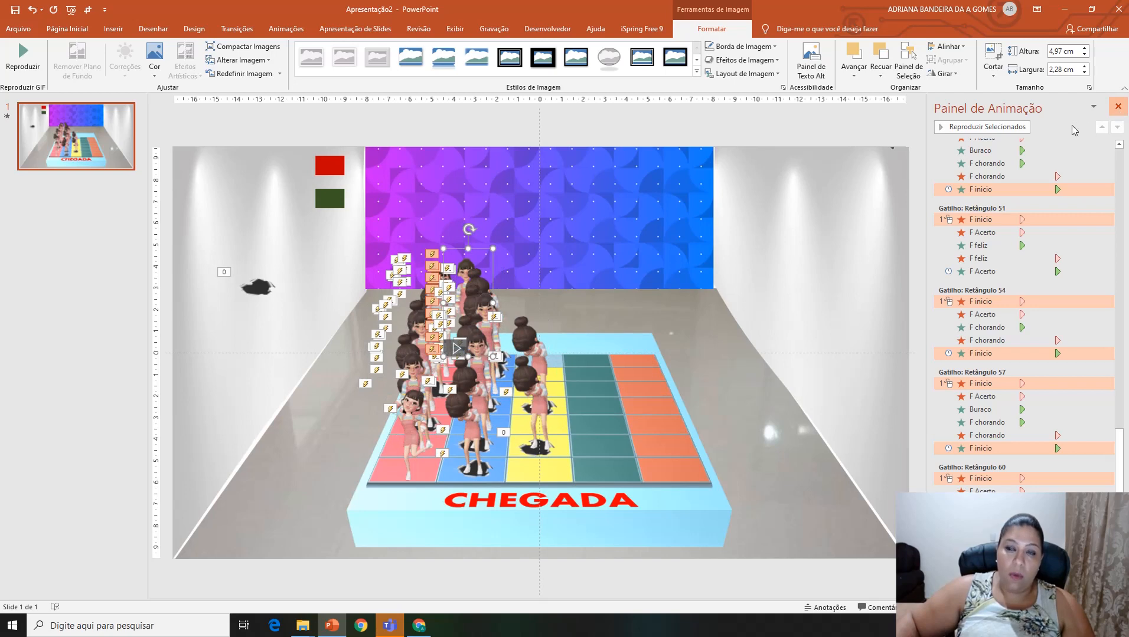
left_click(1120, 107)
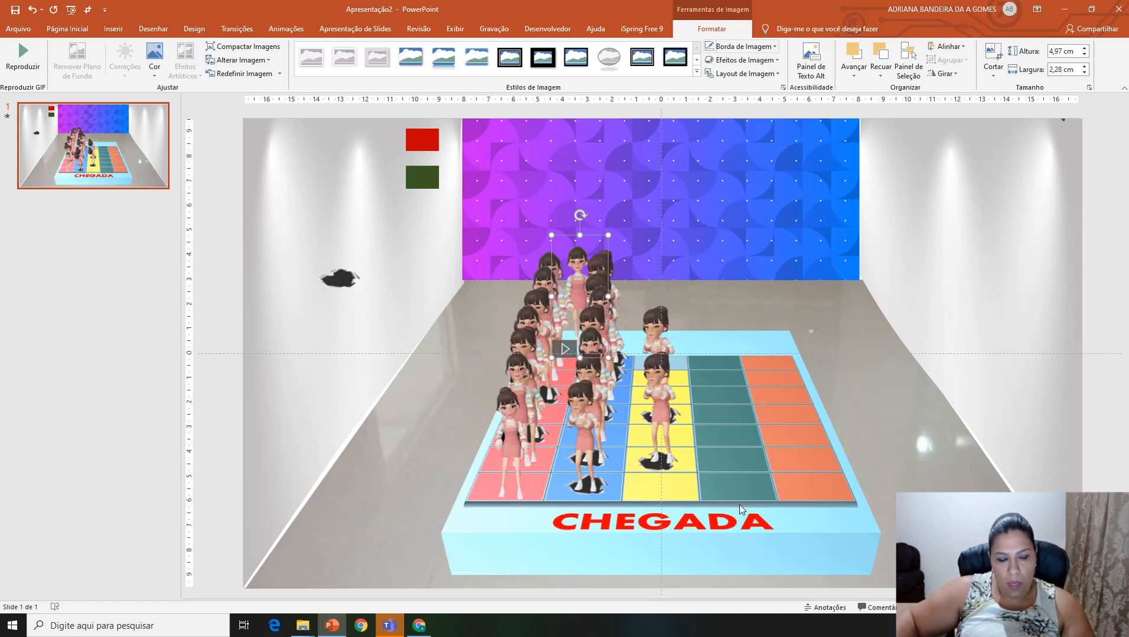
Step: Draw a circle of 1,36 cm by 1,36 cm on the upper part of the purple-blue wall panel
scroll(705, 304, "down", 1)
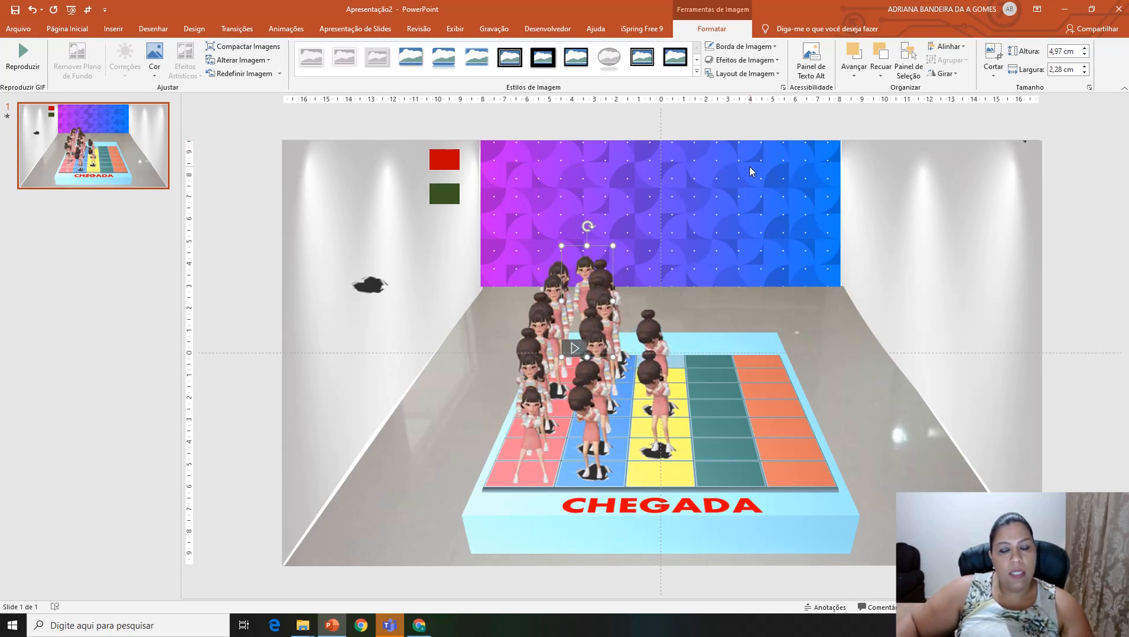
left_click(113, 28)
left_click(205, 67)
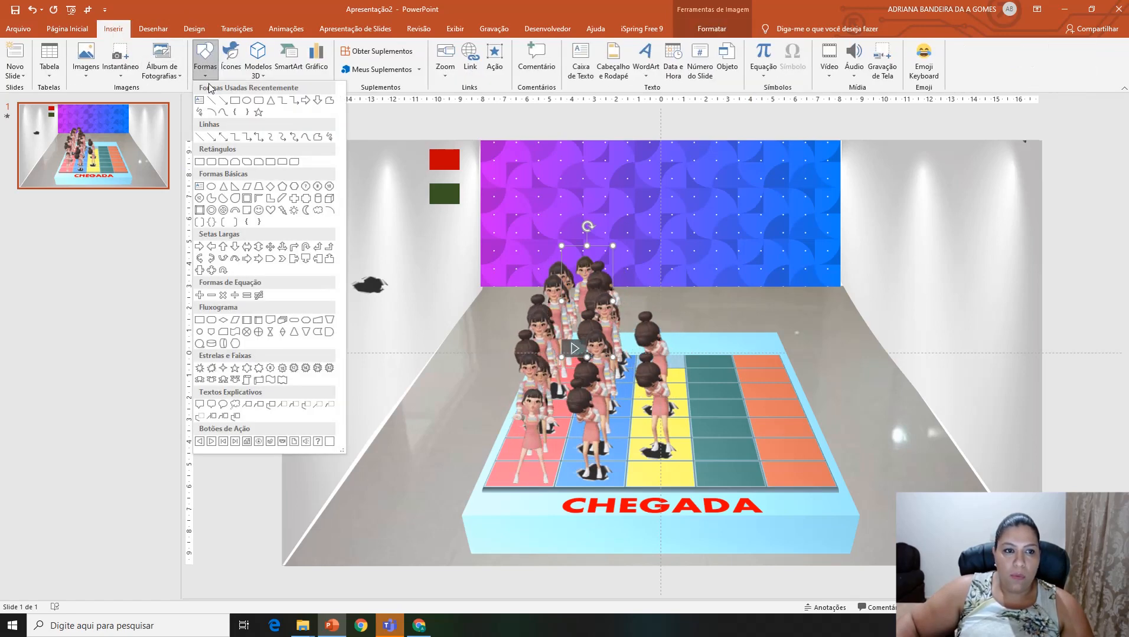
left_click(249, 105)
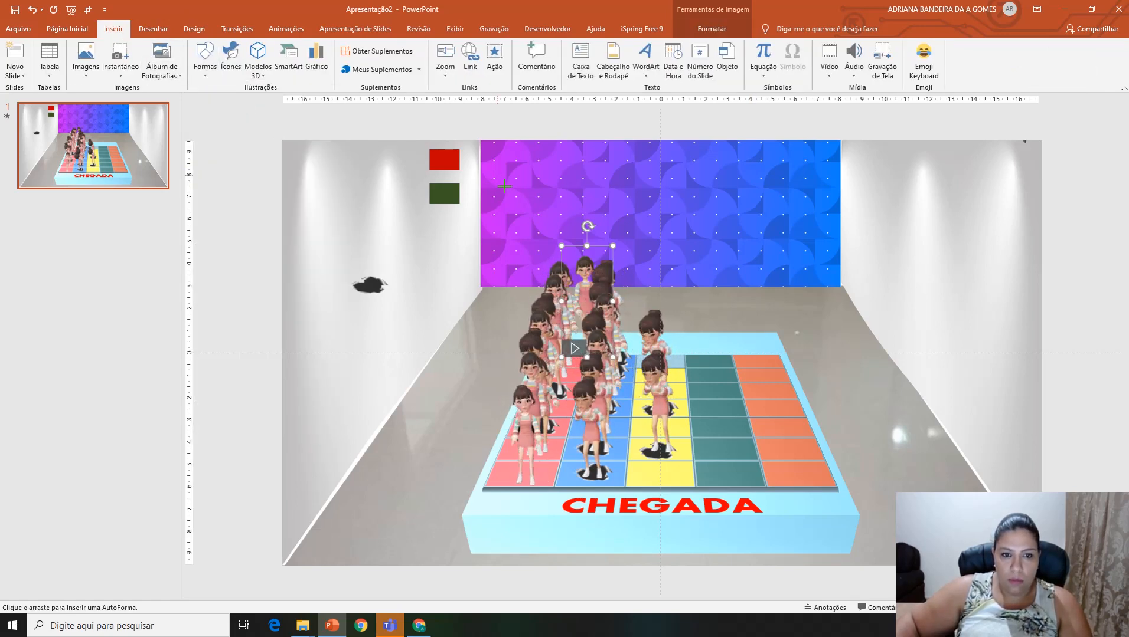
left_click_drag(497, 206, 527, 176)
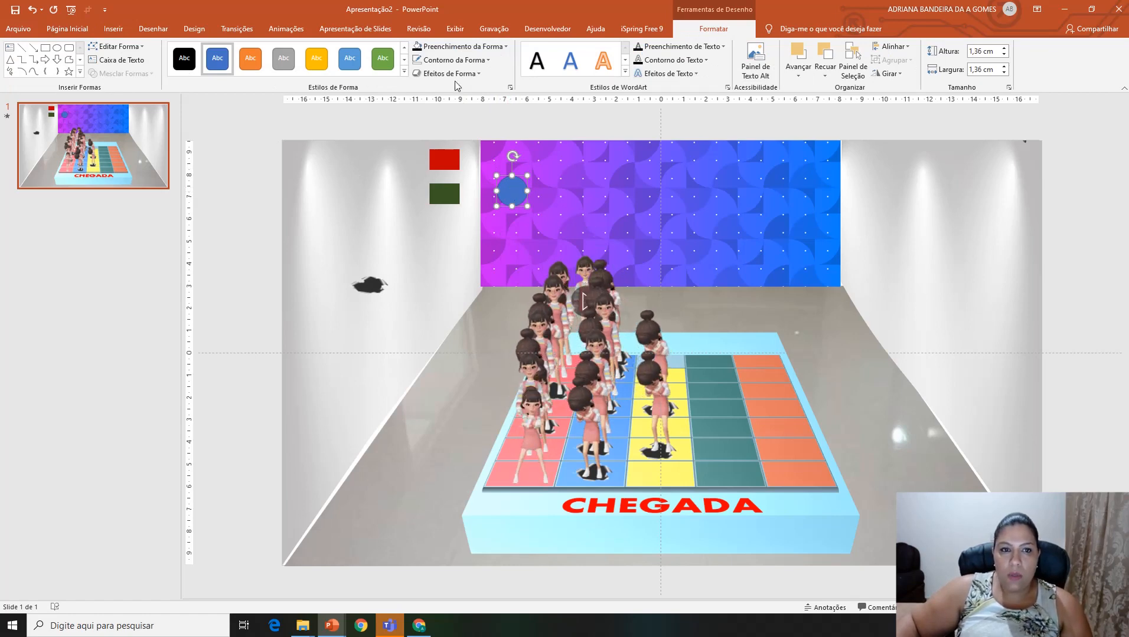
Step: Give the circle a thicker white outline and move it up near the panel's purple corner
left_click(449, 63)
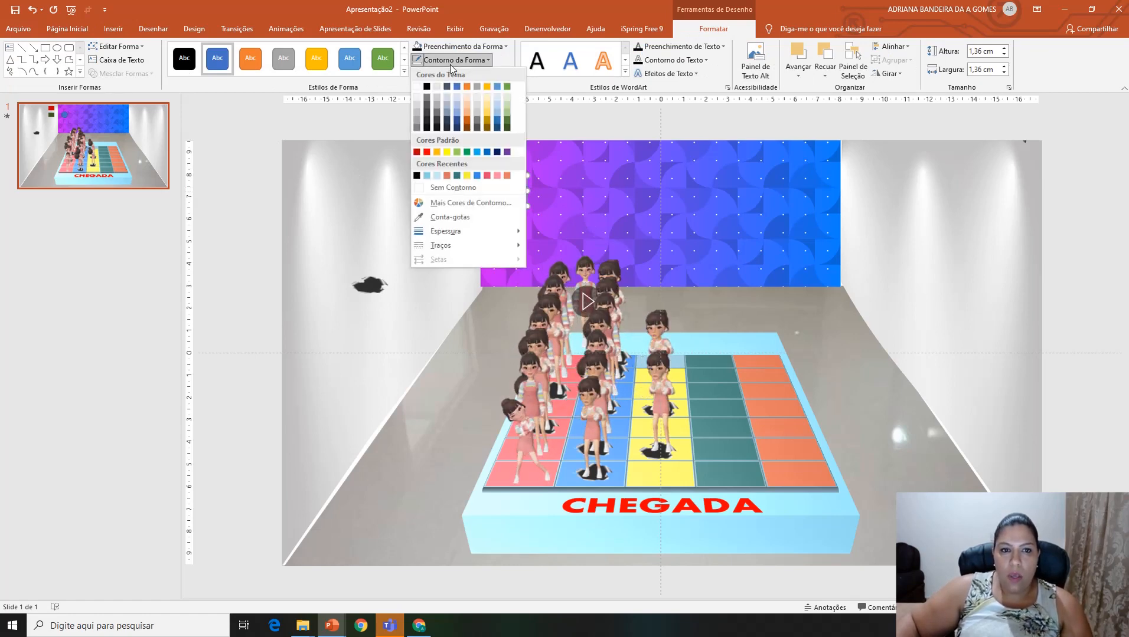
left_click(417, 88)
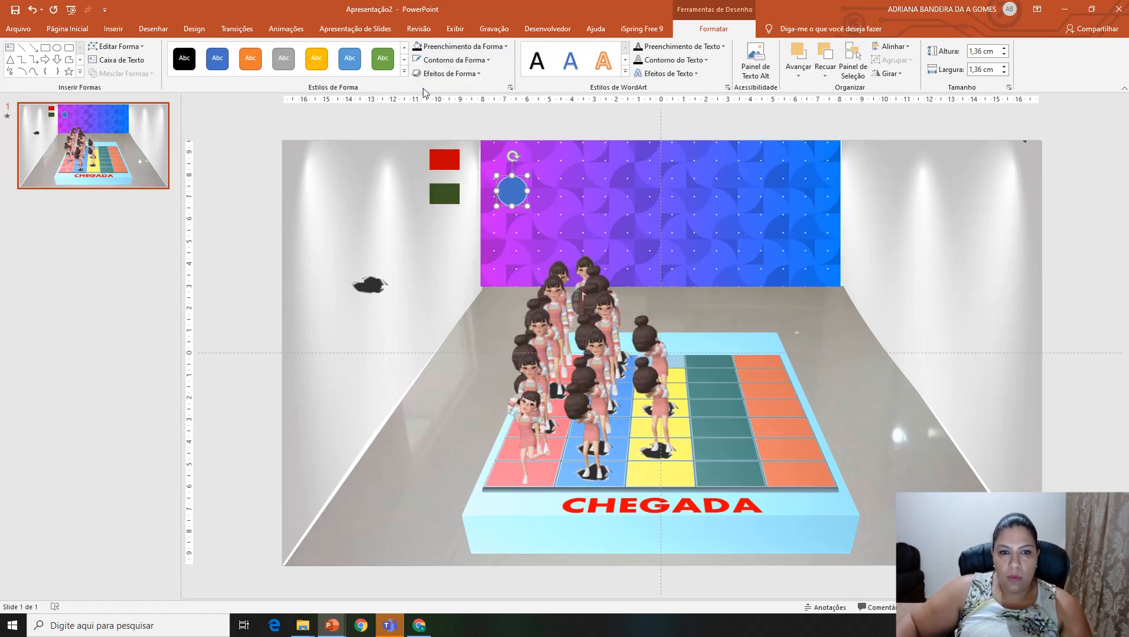
left_click(454, 60)
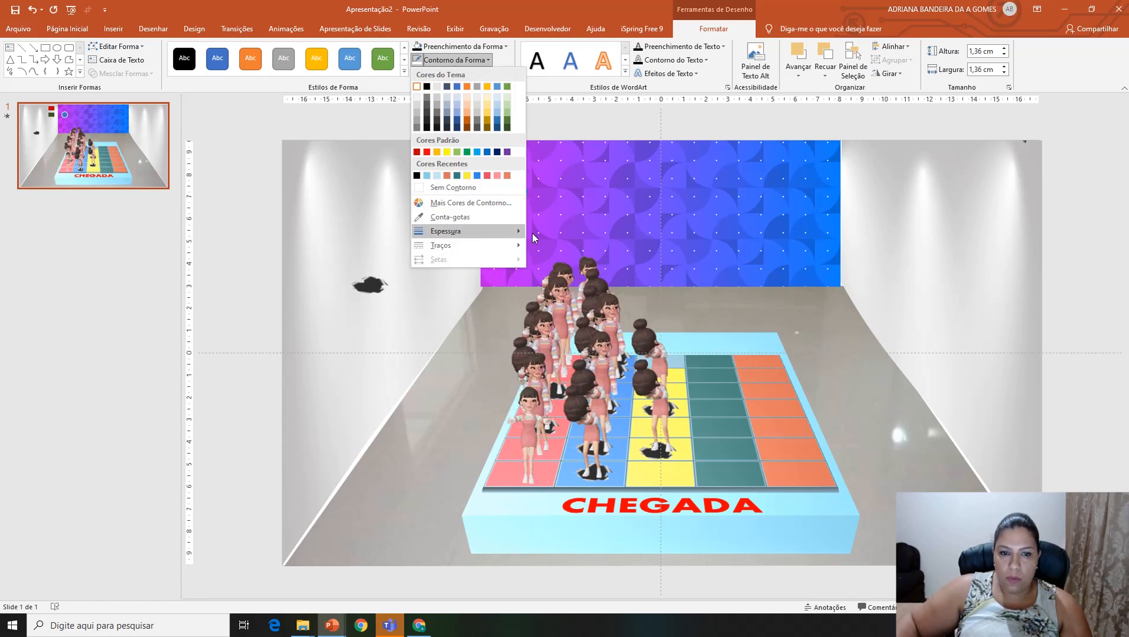
mouse_move(512, 232)
left_click(561, 293)
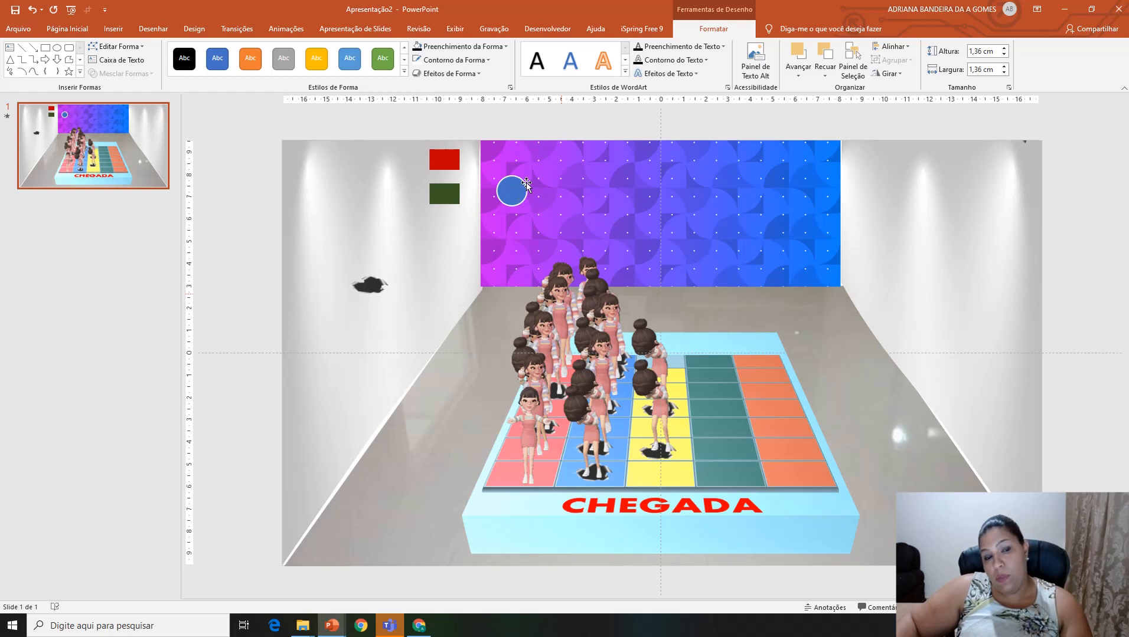
mouse_move(523, 187)
left_mouse_down()
mouse_move(533, 175)
mouse_move(513, 168)
left_mouse_up()
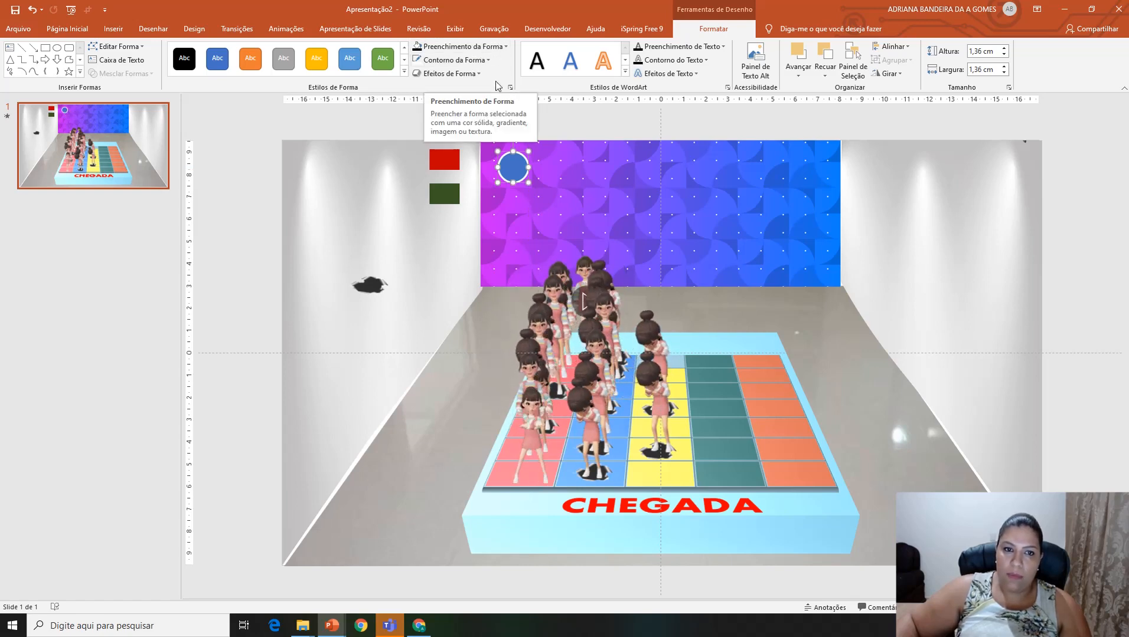
Step: Change the circle's fill to a gradient using the detailed shape formatting options
left_click(500, 48)
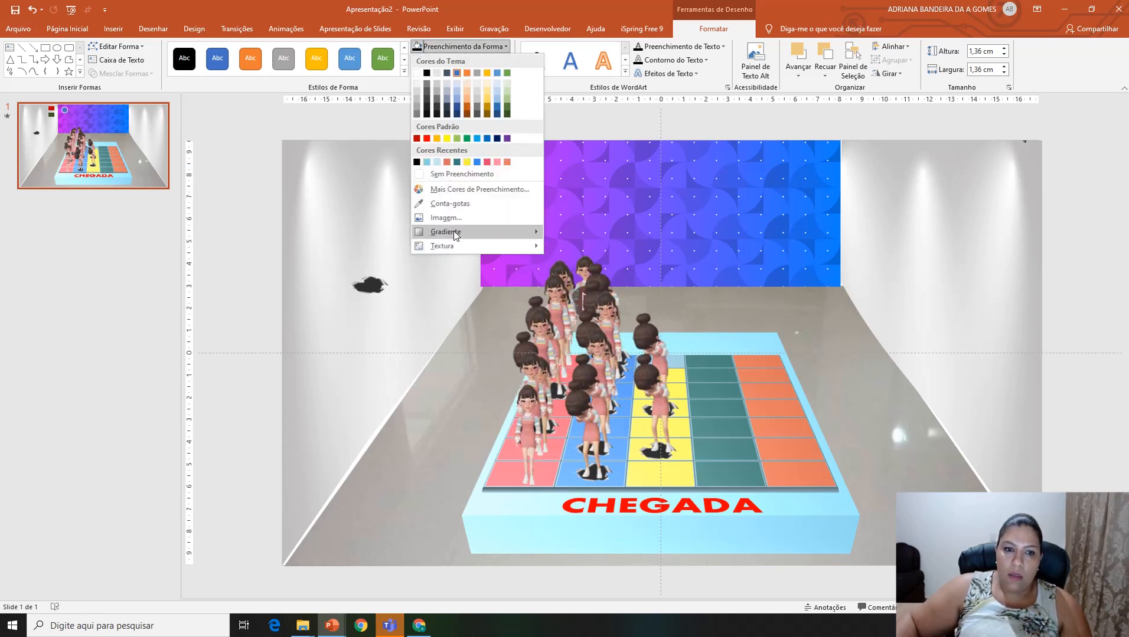
mouse_move(508, 238)
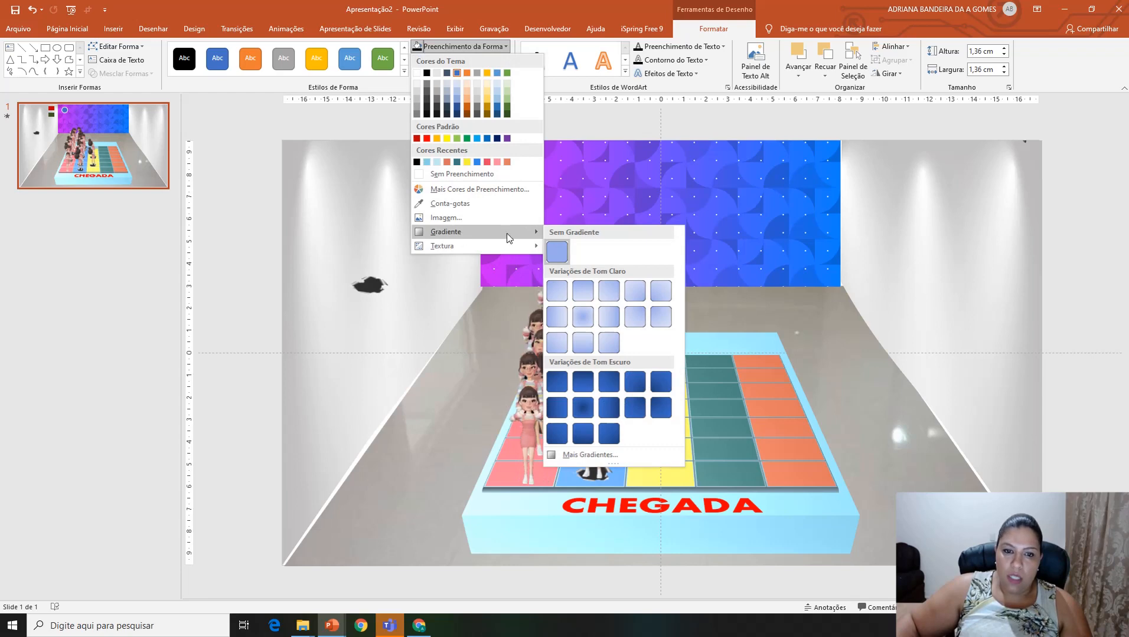
left_click(592, 458)
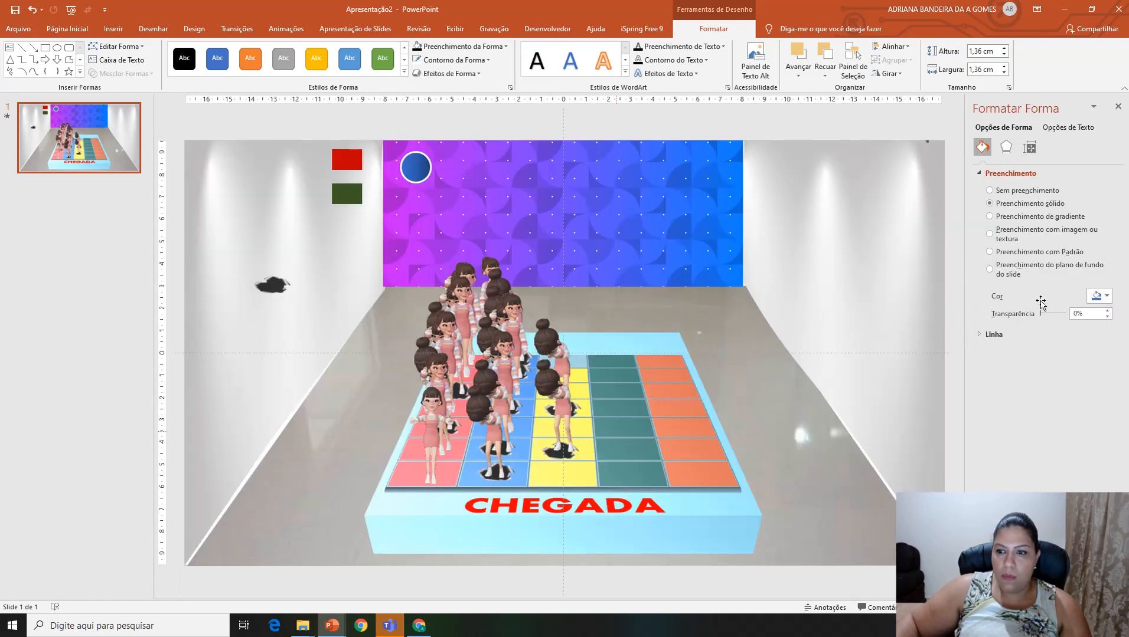
left_click(990, 217)
Step: Examine the numbered circles on slide 2 of jogo de caminho.pptx, then close that presentation
mouse_move(332, 626)
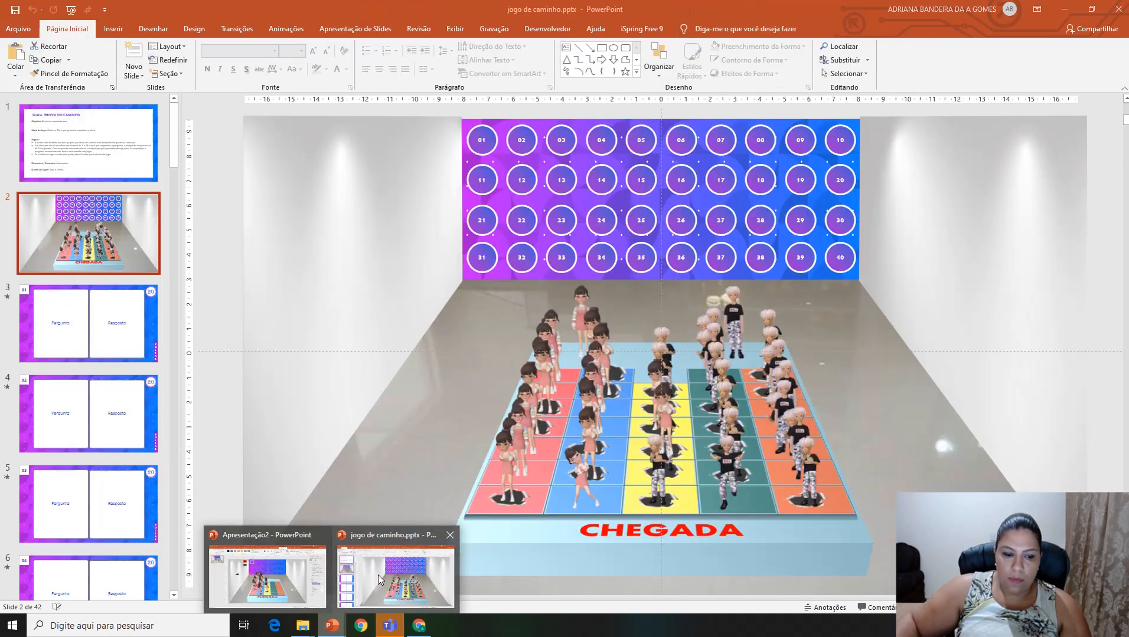
left_click(377, 575)
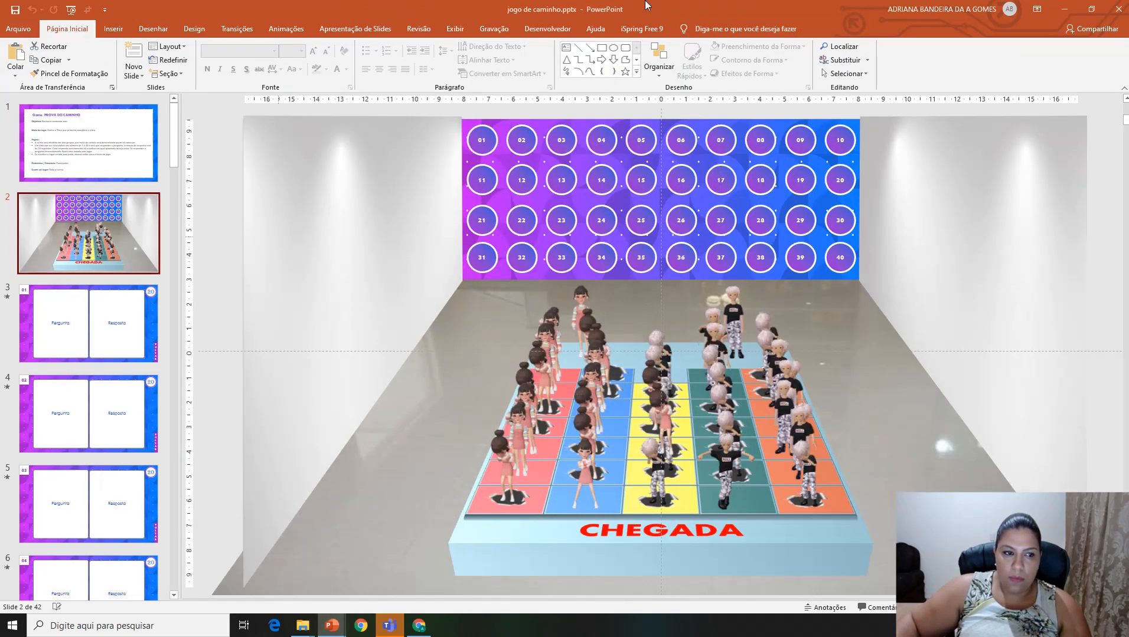
left_click(1119, 11)
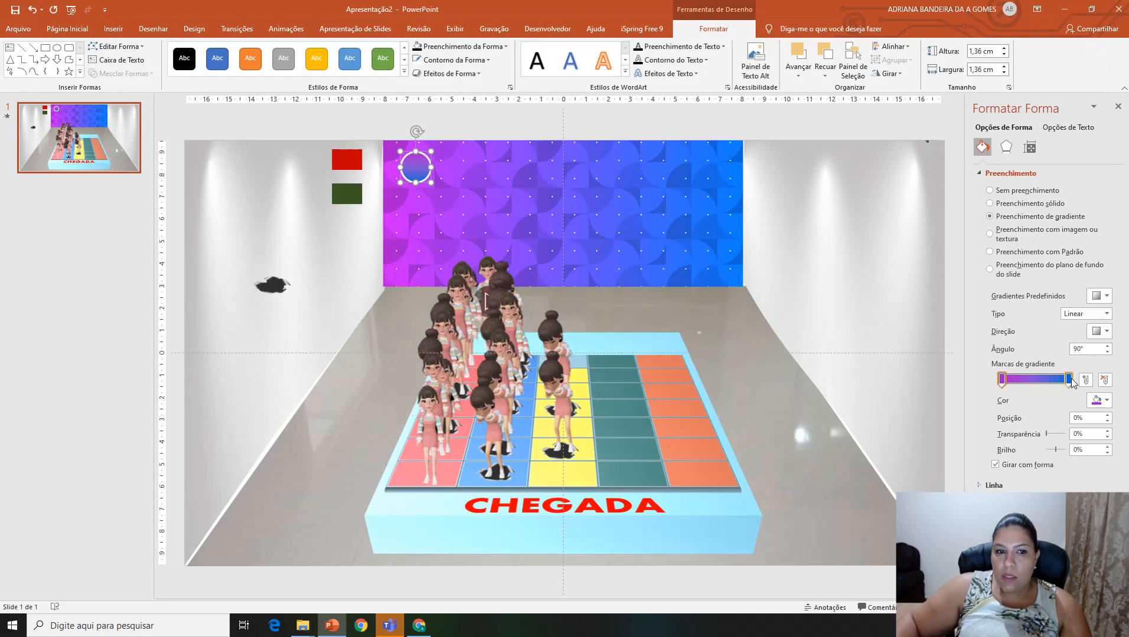
Step: Apply a light green preset gradient to the circle, set its type to Radial and choose its direction
left_click(1102, 331)
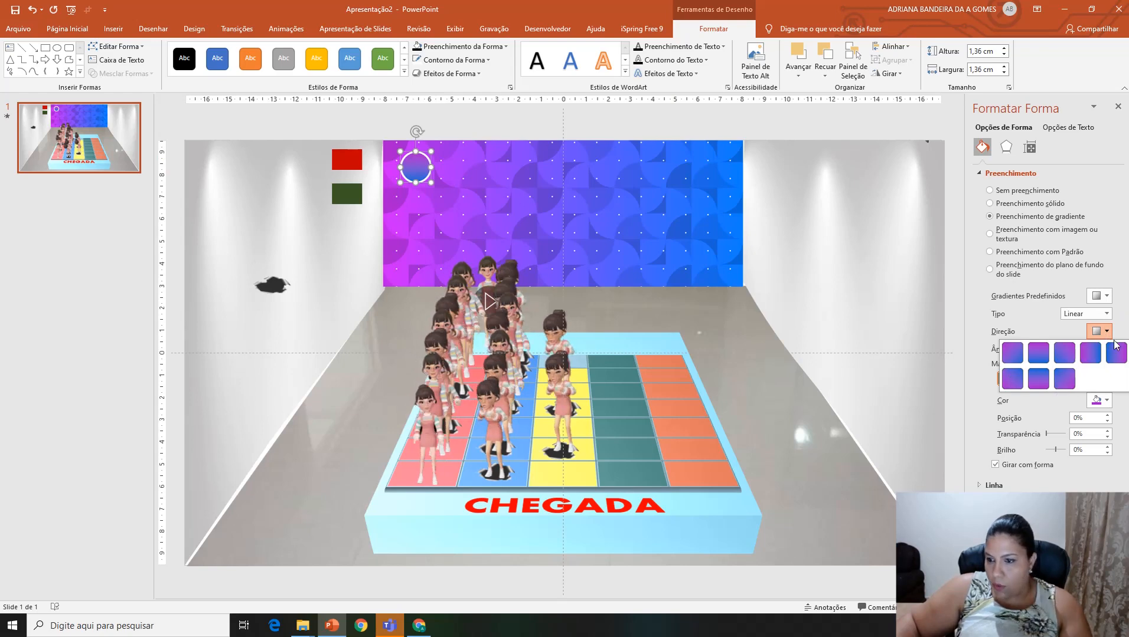
left_click(1105, 301)
left_click(1113, 317)
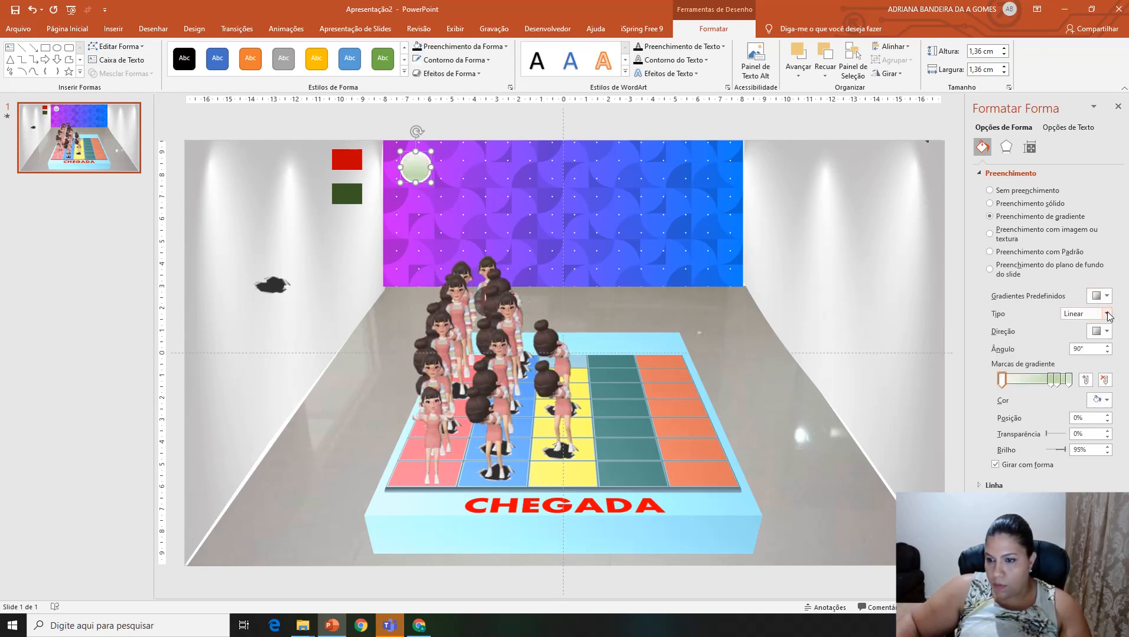
left_click(1107, 315)
left_click(1098, 337)
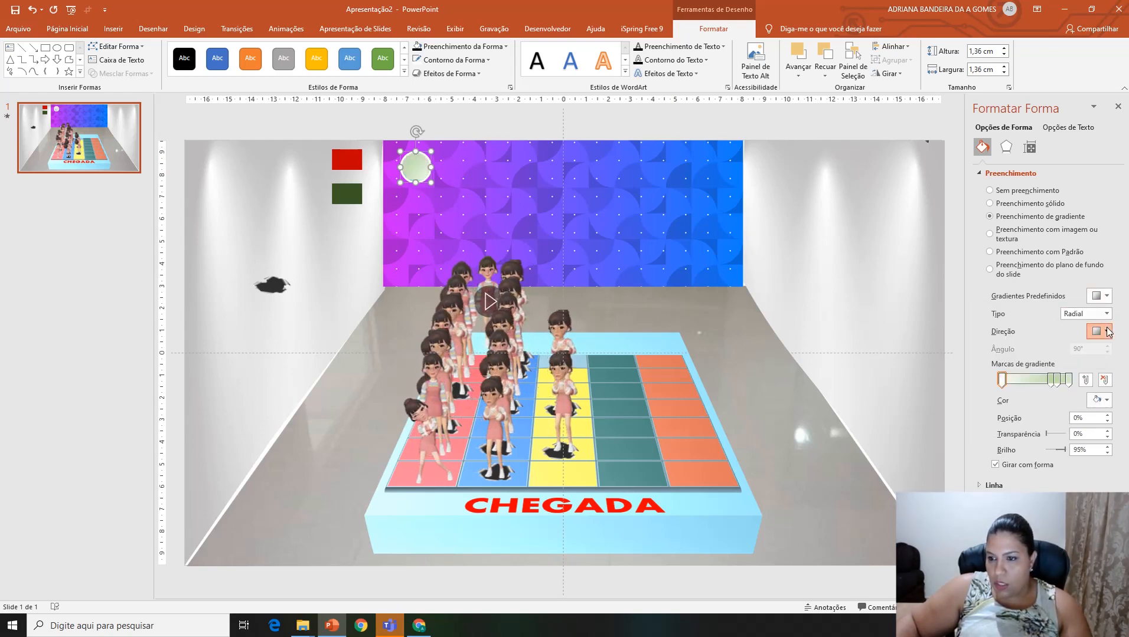
left_click(1107, 332)
left_click(1066, 353)
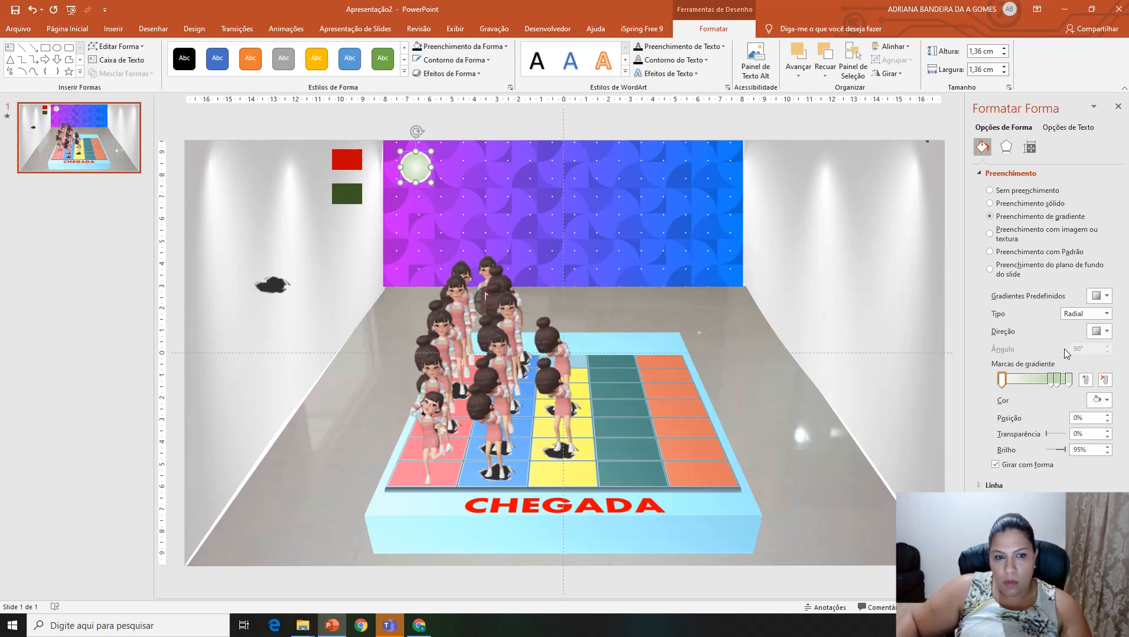
Step: Remove the two intermediate stops from the circle's gradient
left_click(1058, 382)
key("Delete")
key("Delete")
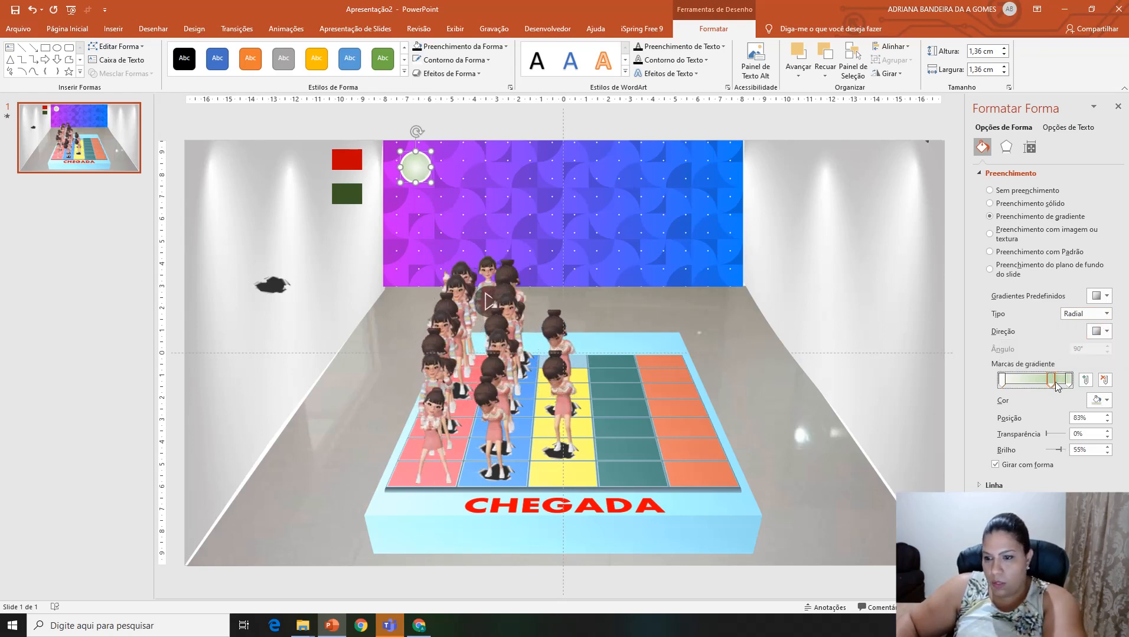
Step: Recolour the circle's end gradient stop with a blue sampled from the wall panel
left_click(1068, 381)
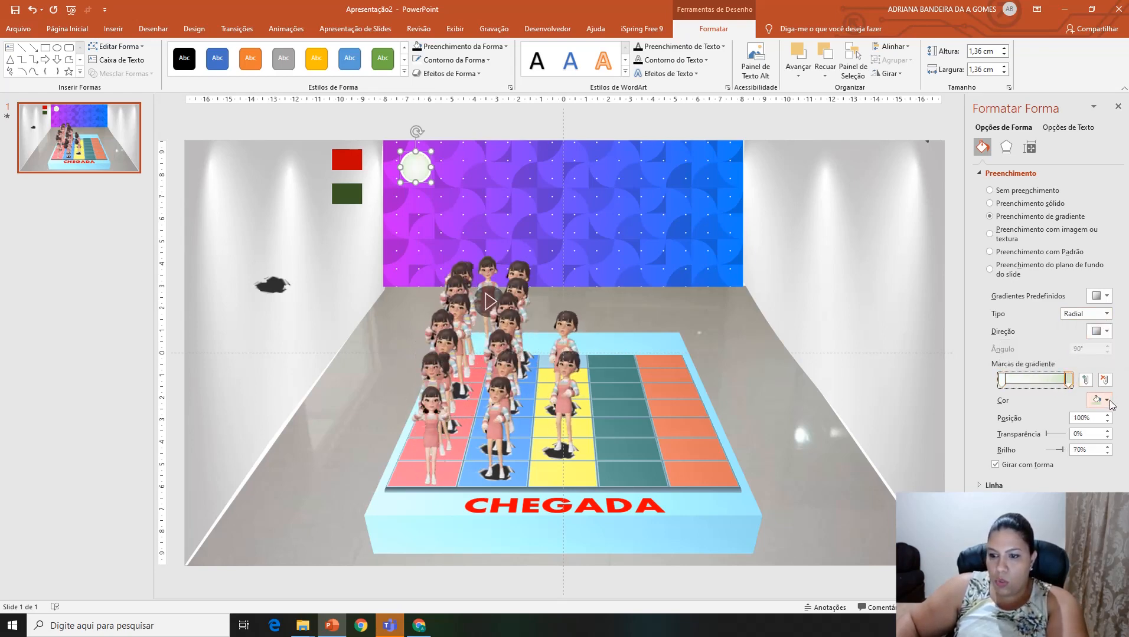
left_click(1106, 401)
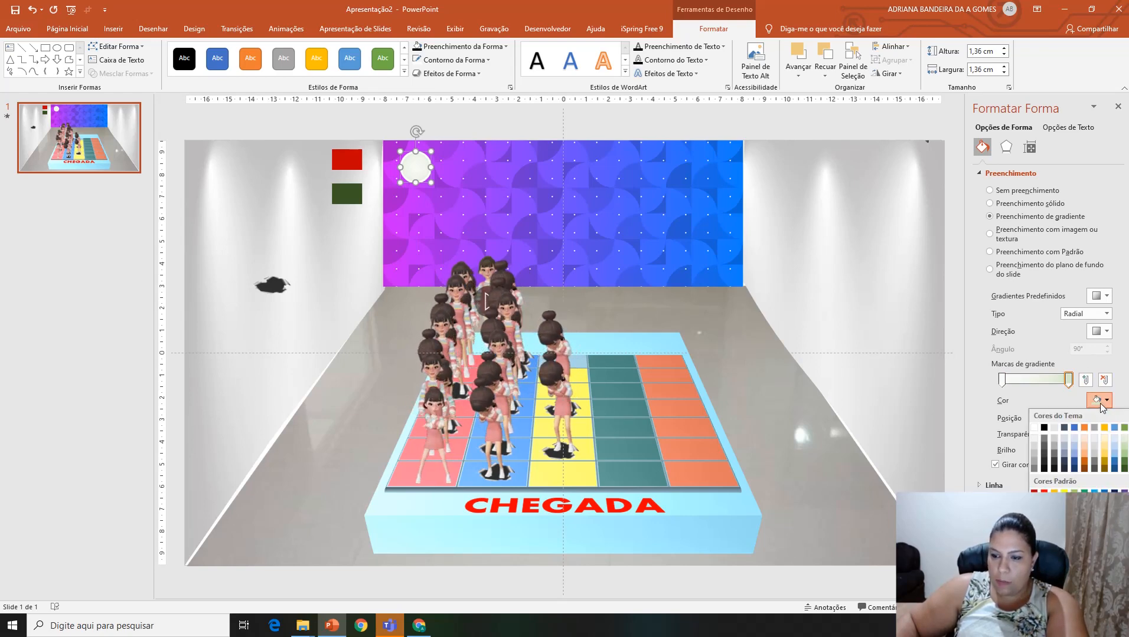
left_click(1063, 539)
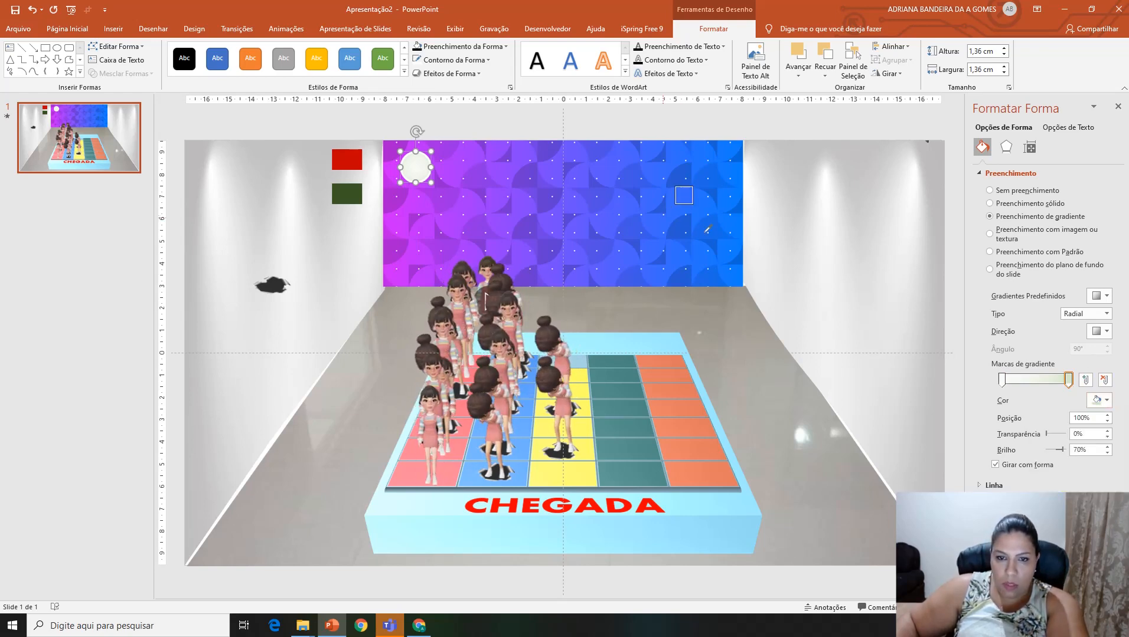
left_click(686, 230)
left_click(687, 229)
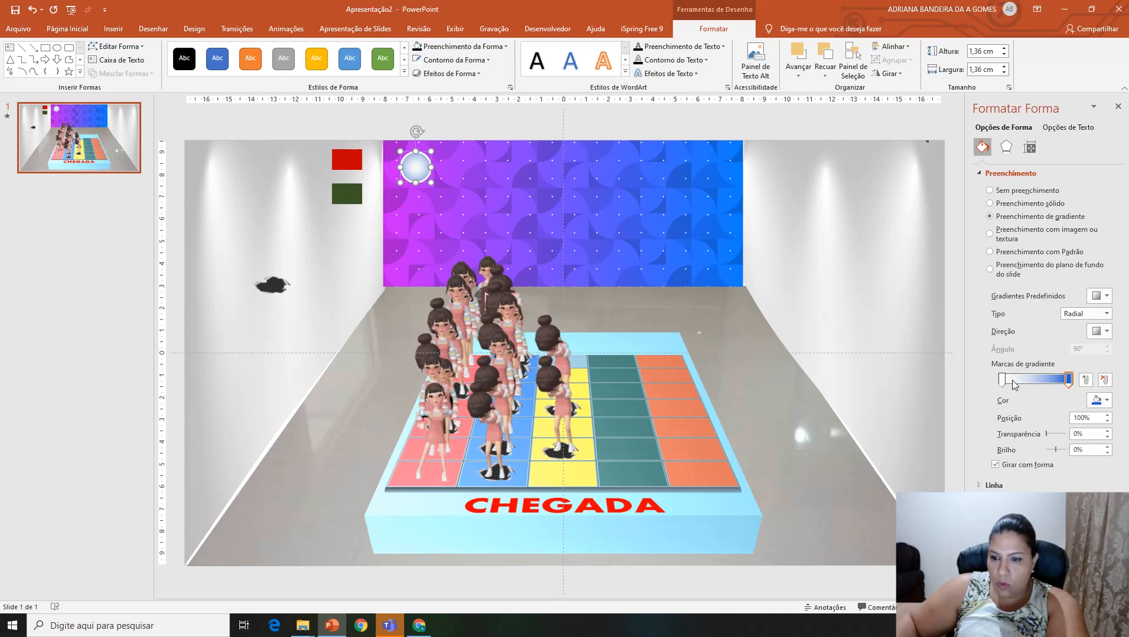
Step: Recolour the circle's first gradient stop with a purple sampled from the wall panel
left_click(1002, 381)
left_click(1107, 401)
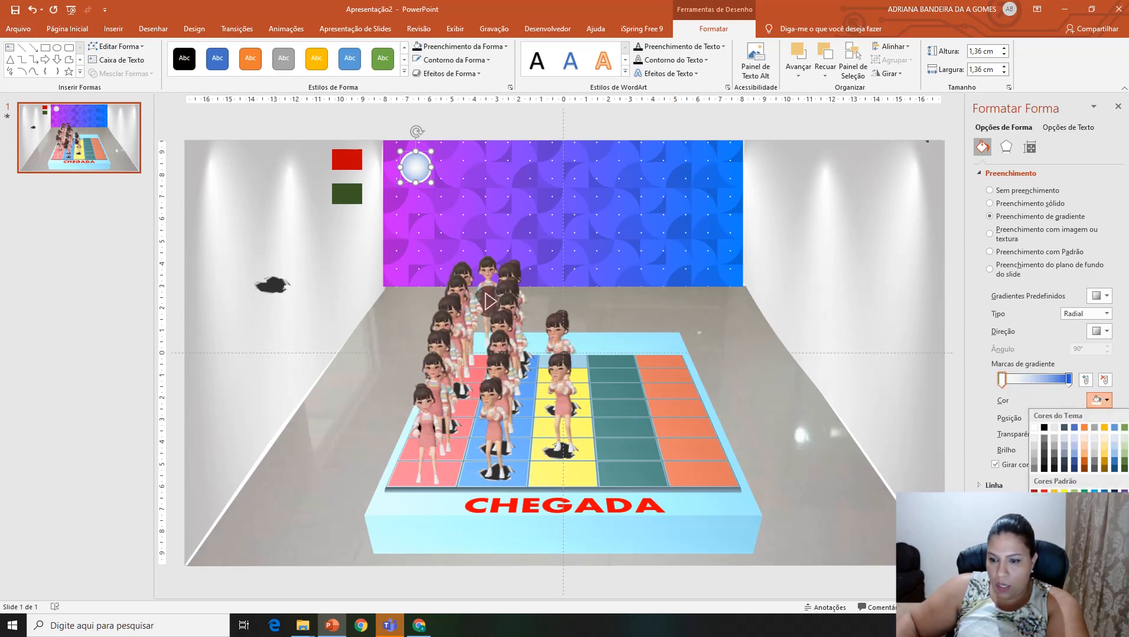
left_click(1106, 401)
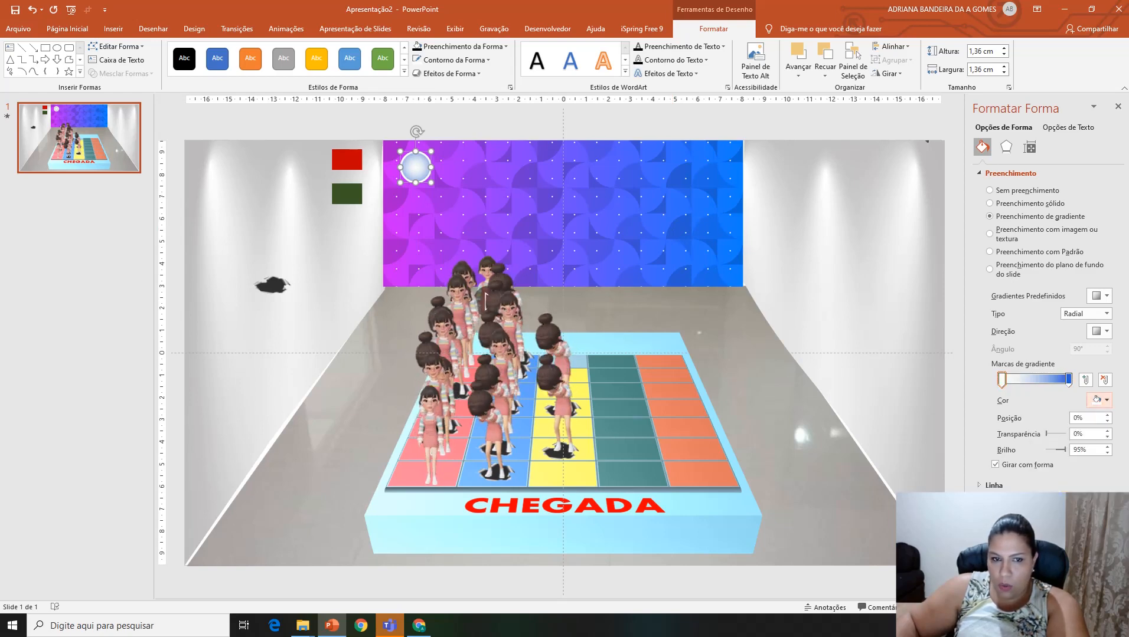
left_click(394, 250)
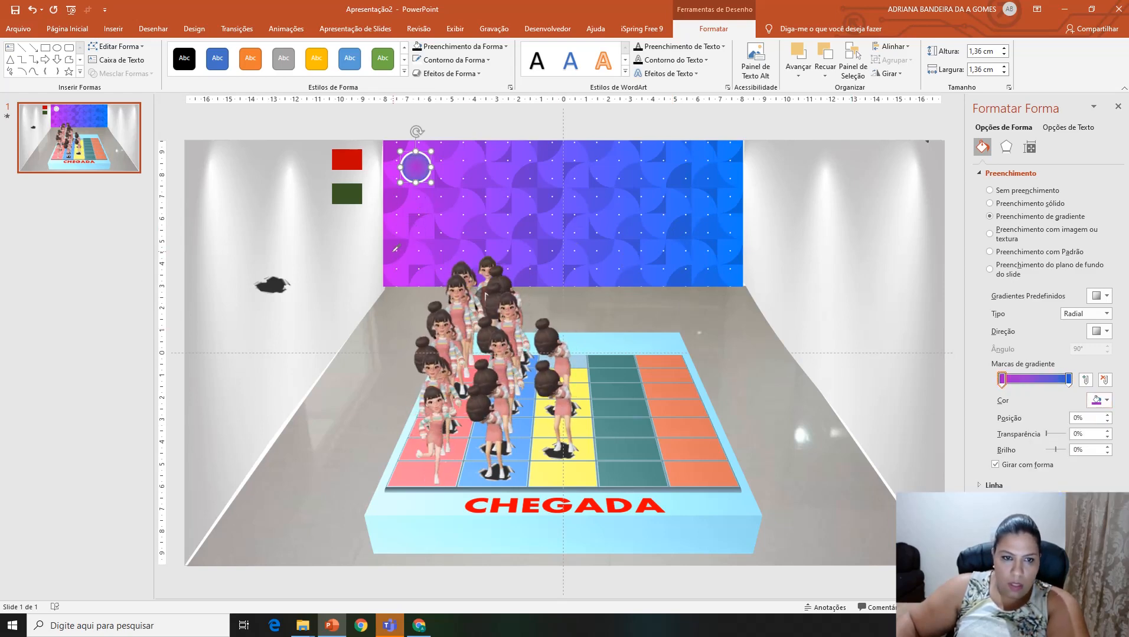
Step: Change the circle's gradient type to Linear with a diagonal direction at 315°
left_click(1107, 314)
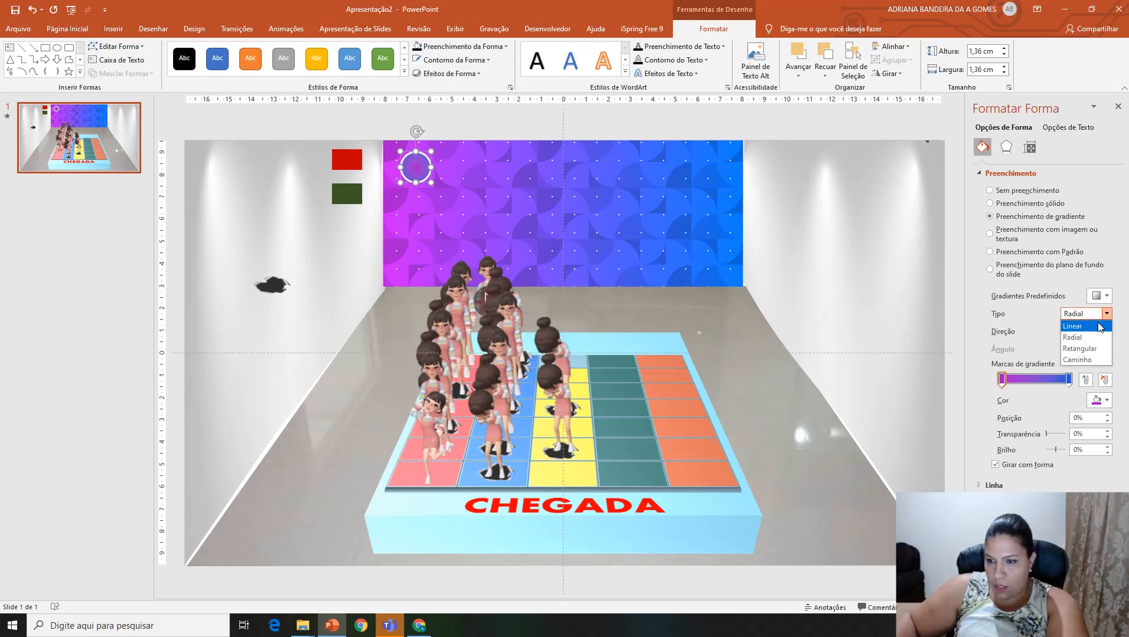
left_click(1099, 327)
left_click(1105, 331)
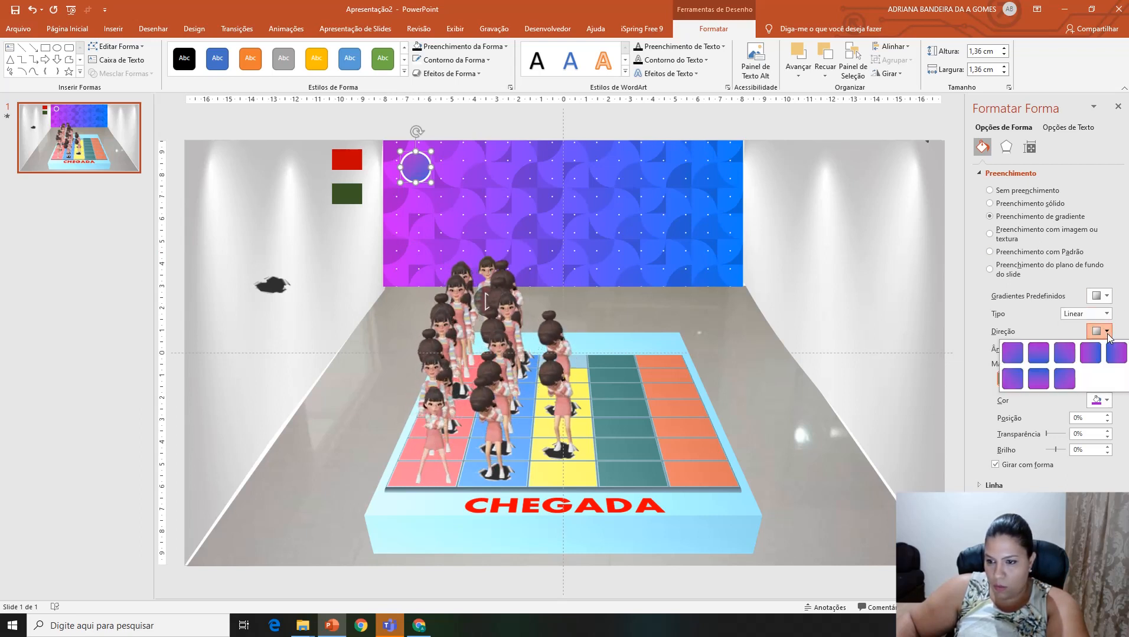
left_click(1013, 379)
left_click(844, 264)
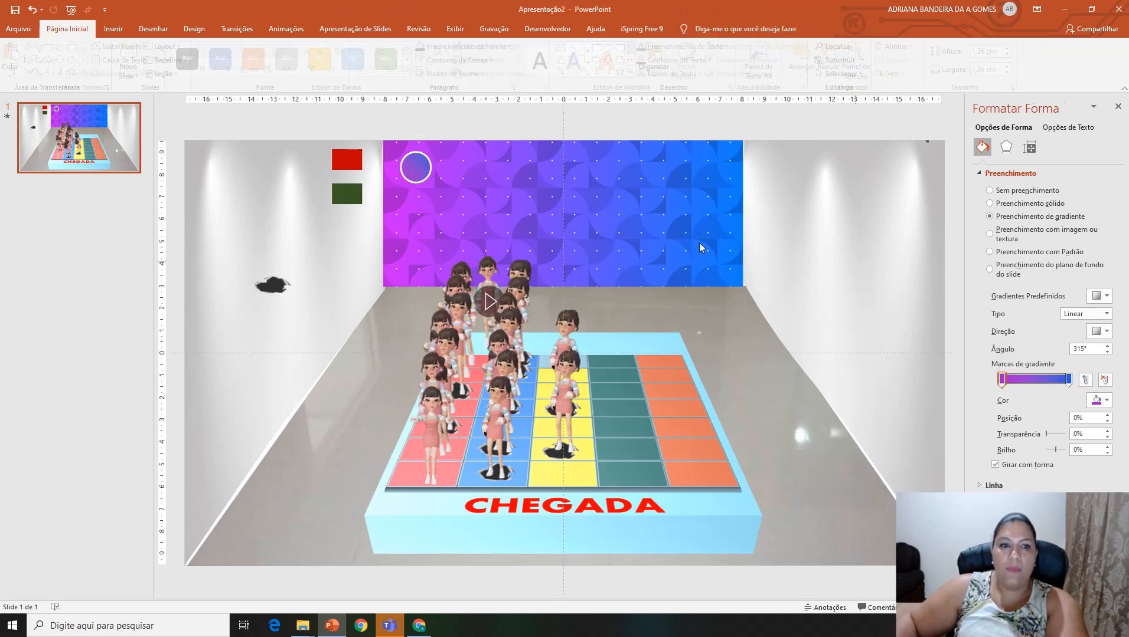
Step: Enter the number 30 in the circle and format it as 12 pt bold
left_click(419, 171)
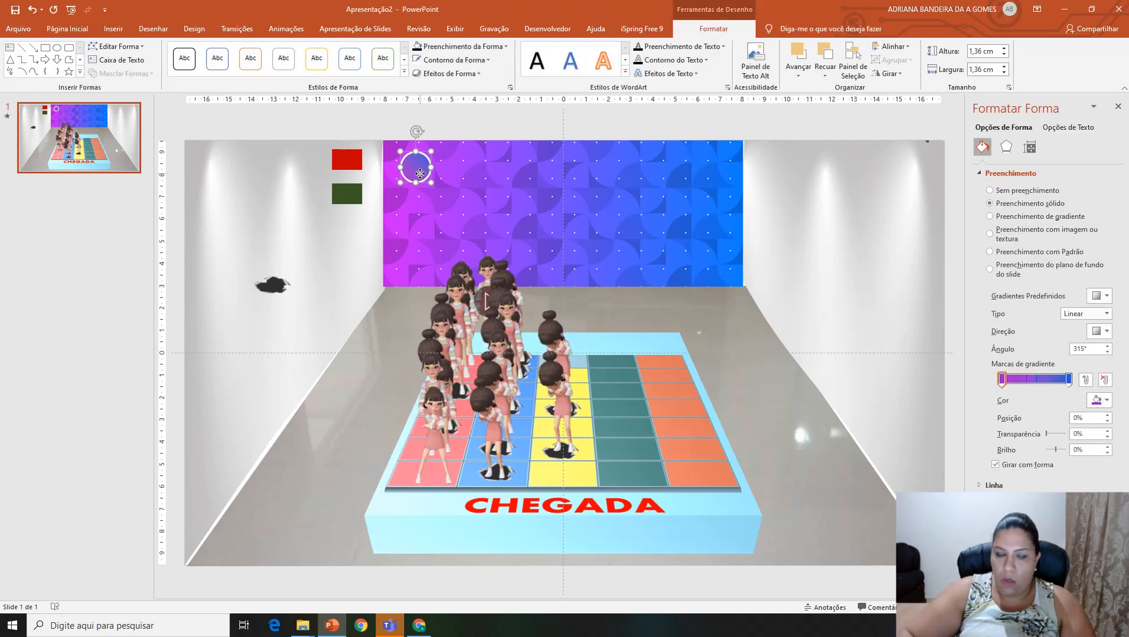
left_click(419, 175)
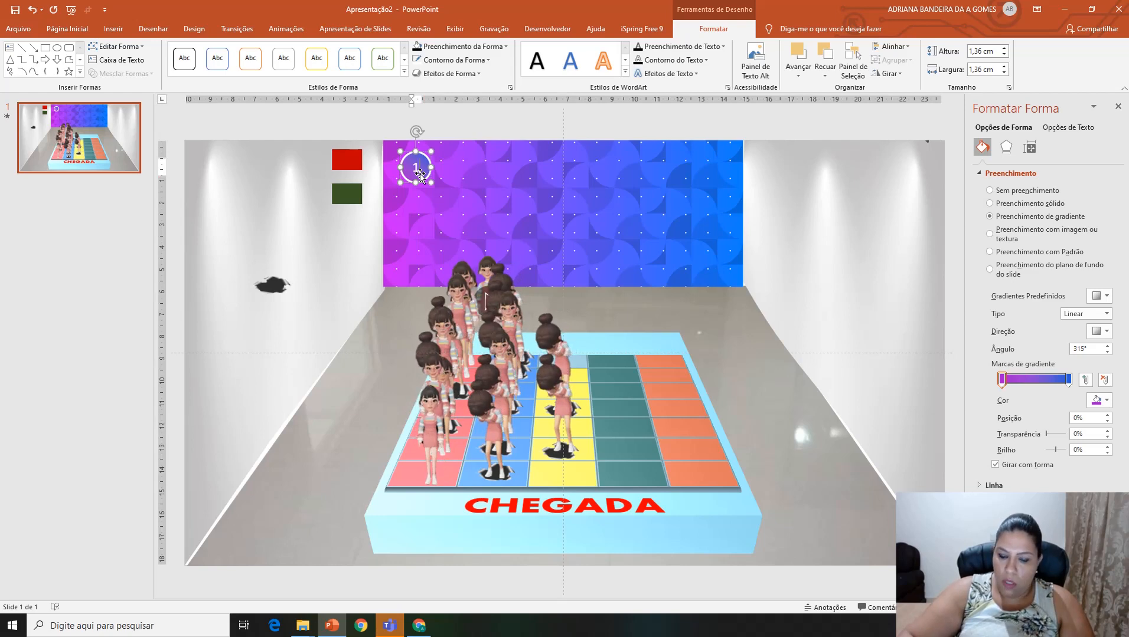
type("30")
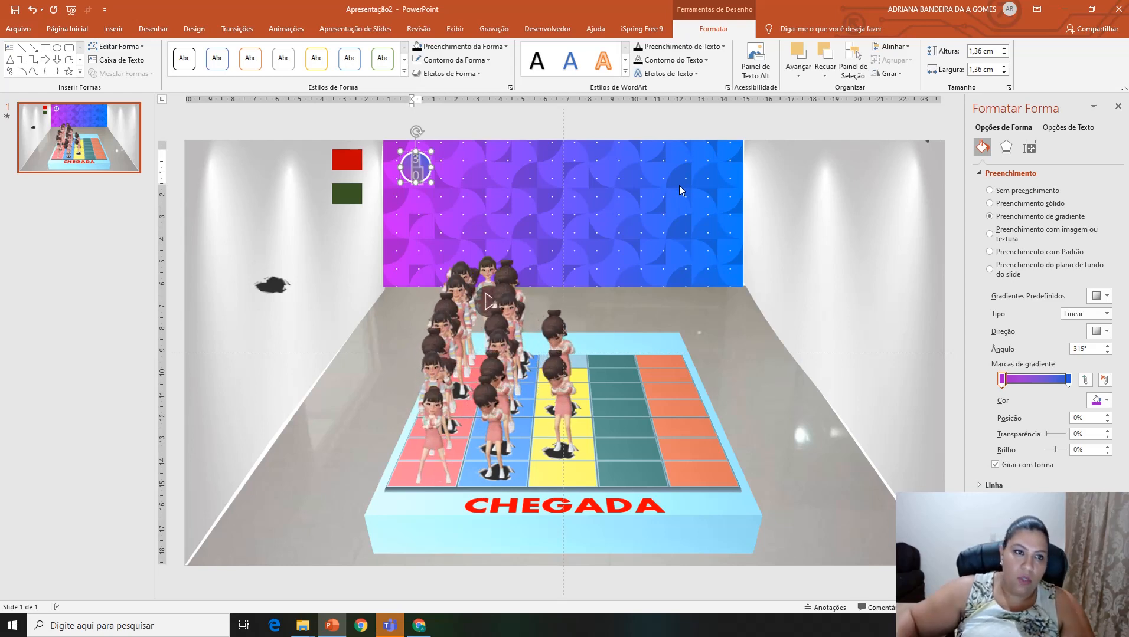
left_click(82, 34)
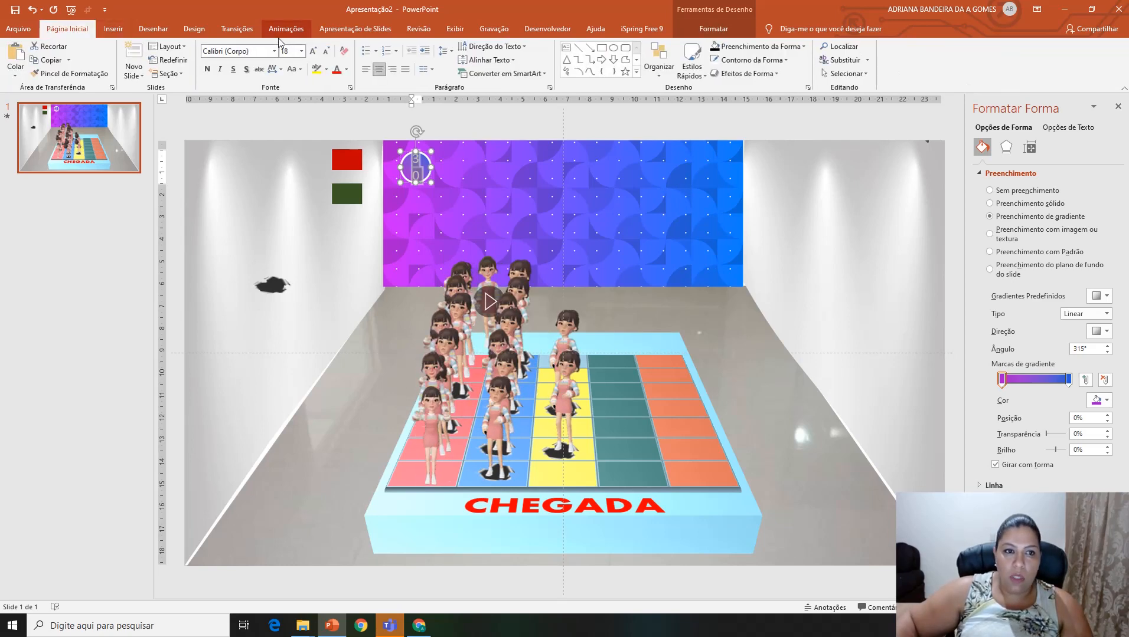
left_click(301, 51)
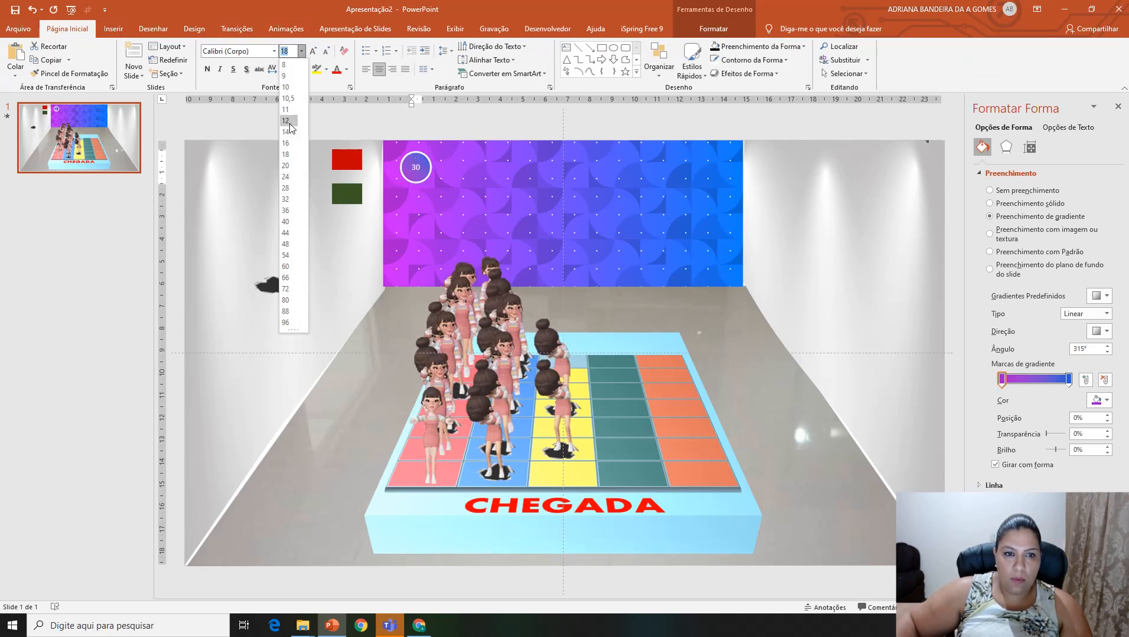
left_click(290, 124)
left_click(252, 131)
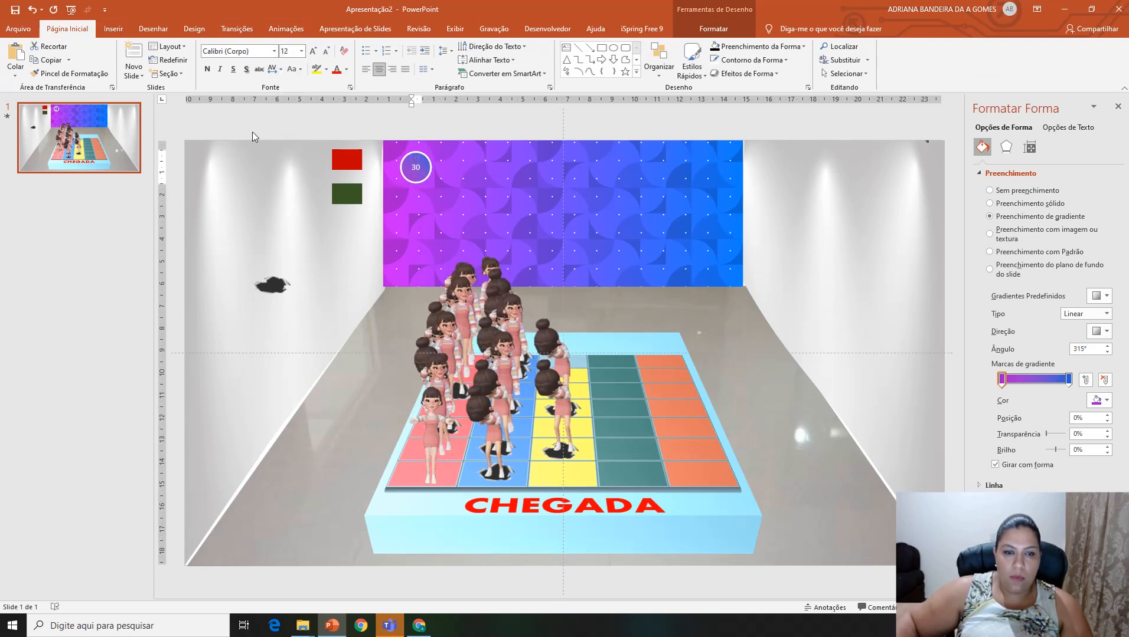
left_click(208, 70)
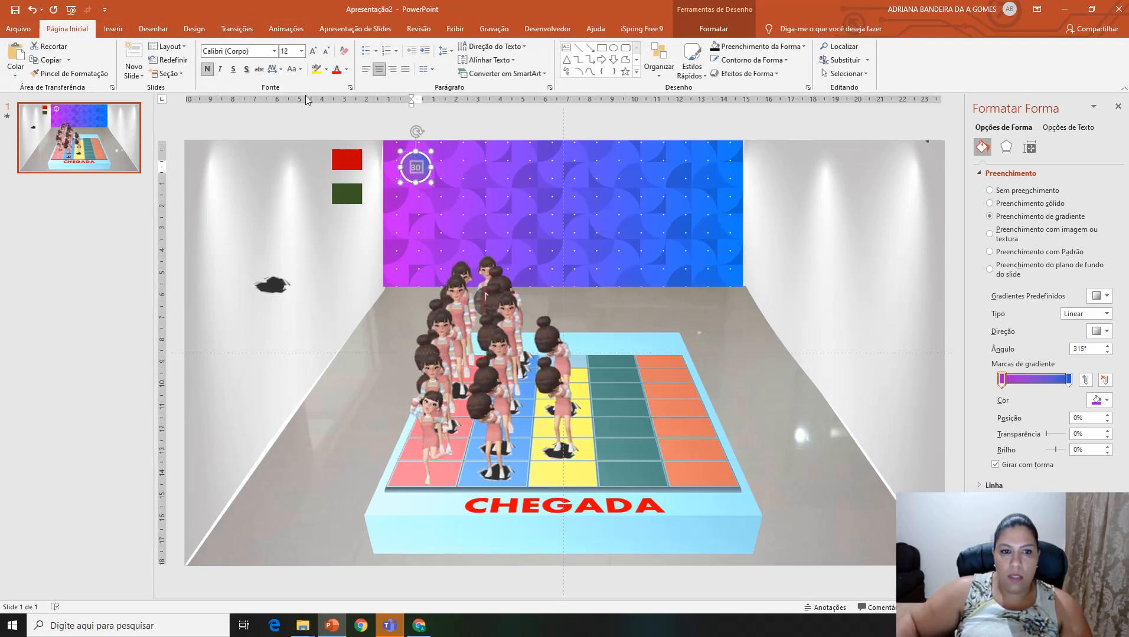
left_click(342, 238)
Step: Move the circle closer to the wall panel's left edge and replace its number with 01
left_click(421, 167)
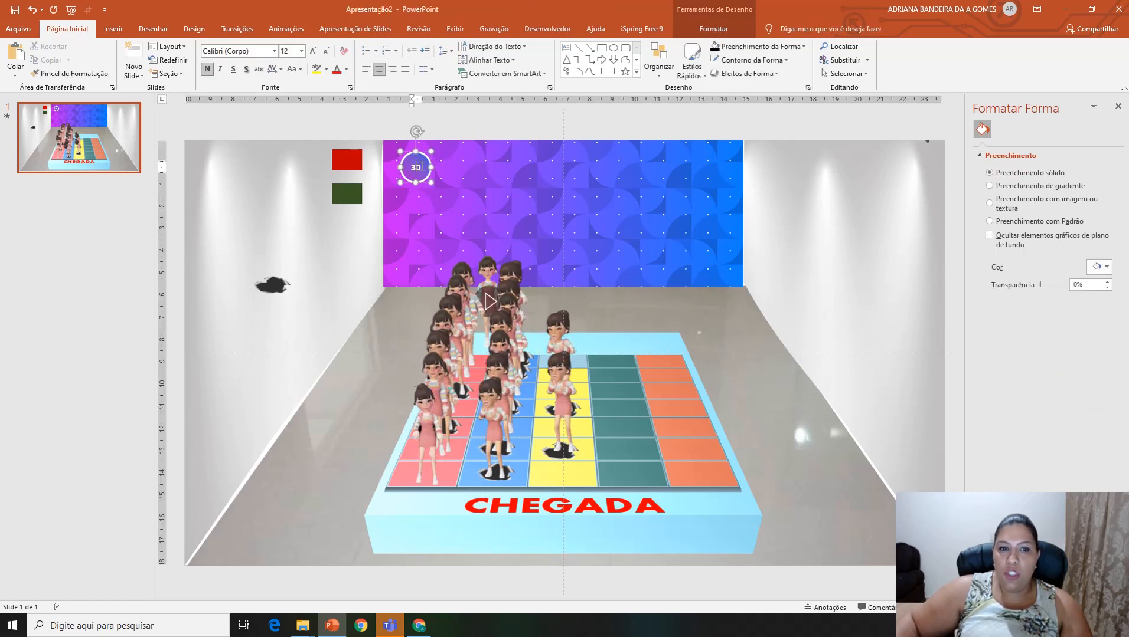
left_click_drag(421, 167, 412, 170)
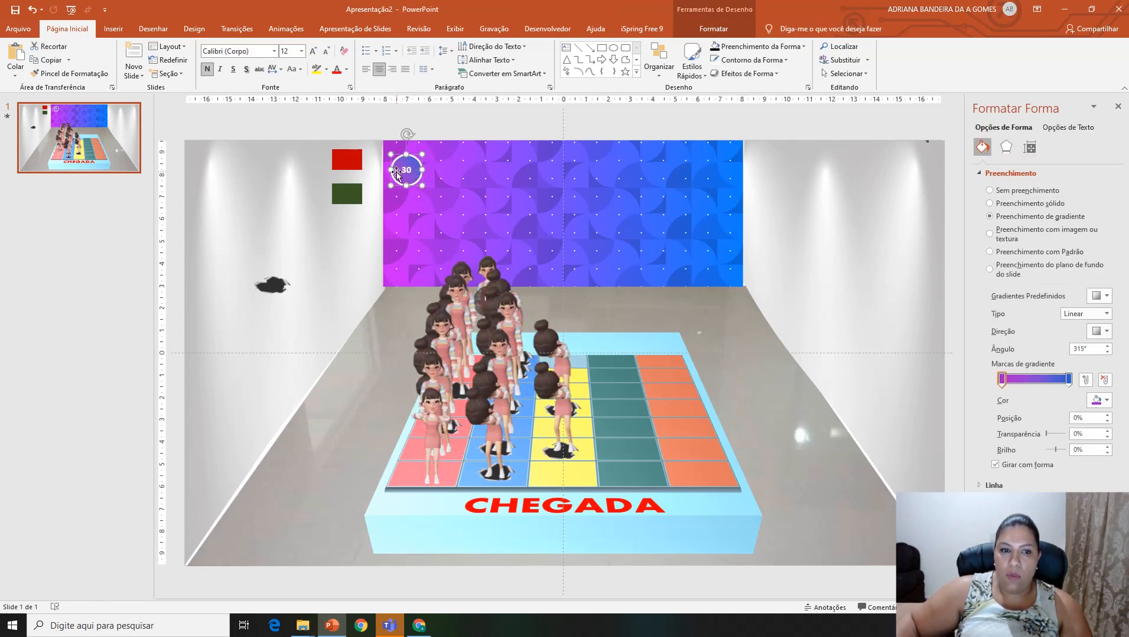
double_click(411, 170)
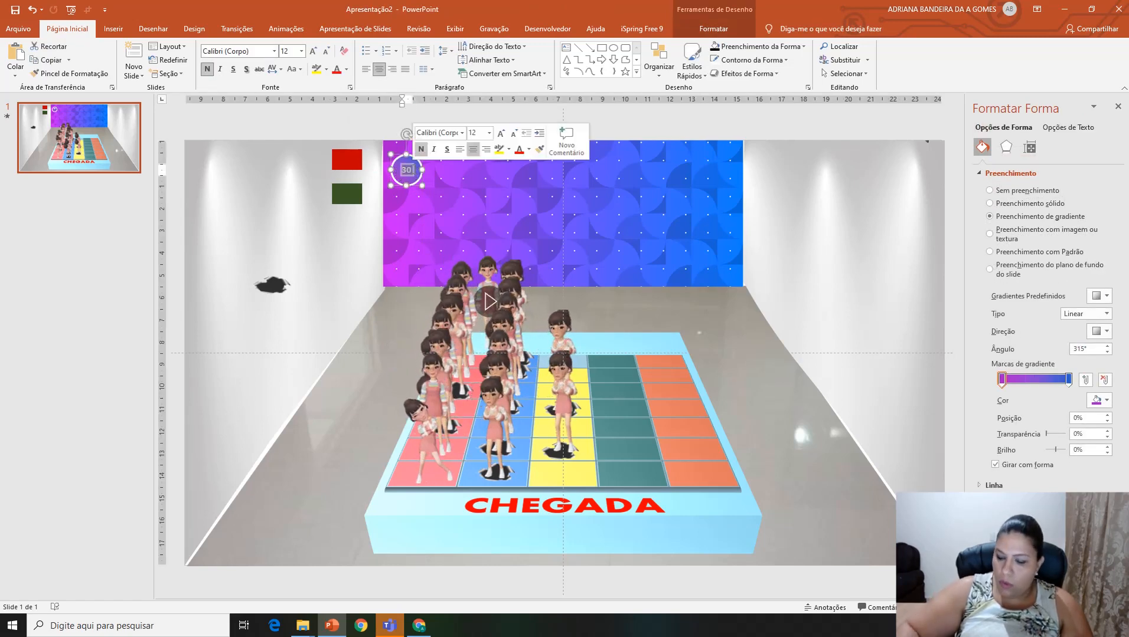
type("01")
left_click_drag(419, 177, 459, 177)
key("Delete")
left_click(383, 178)
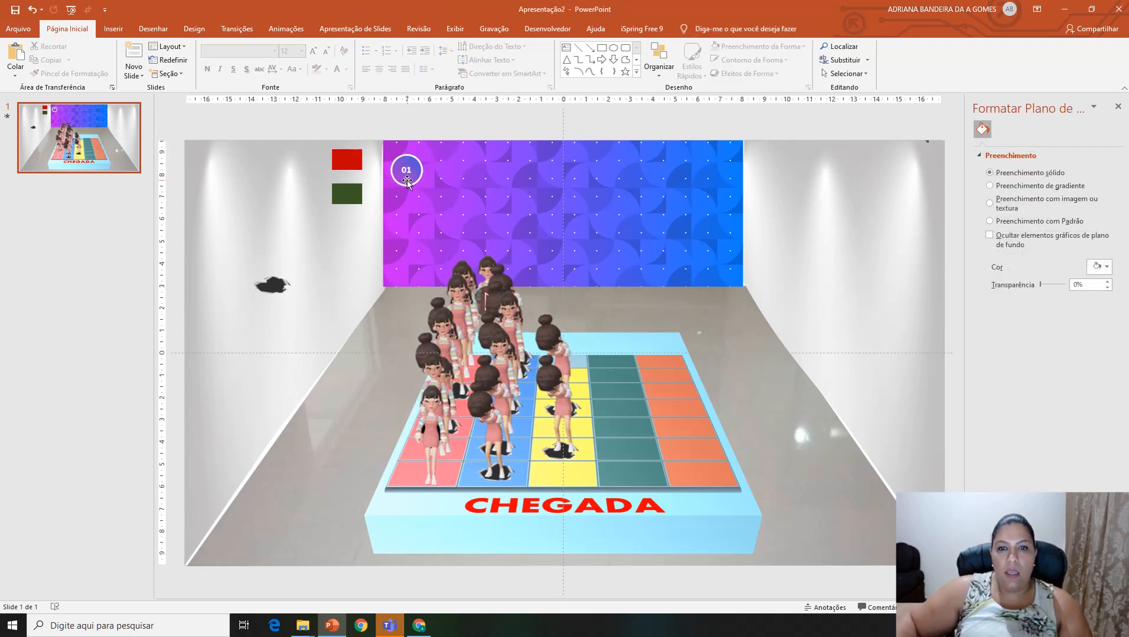
Step: Apply the Escurecer emphasis animation to circle 01
left_click(407, 180)
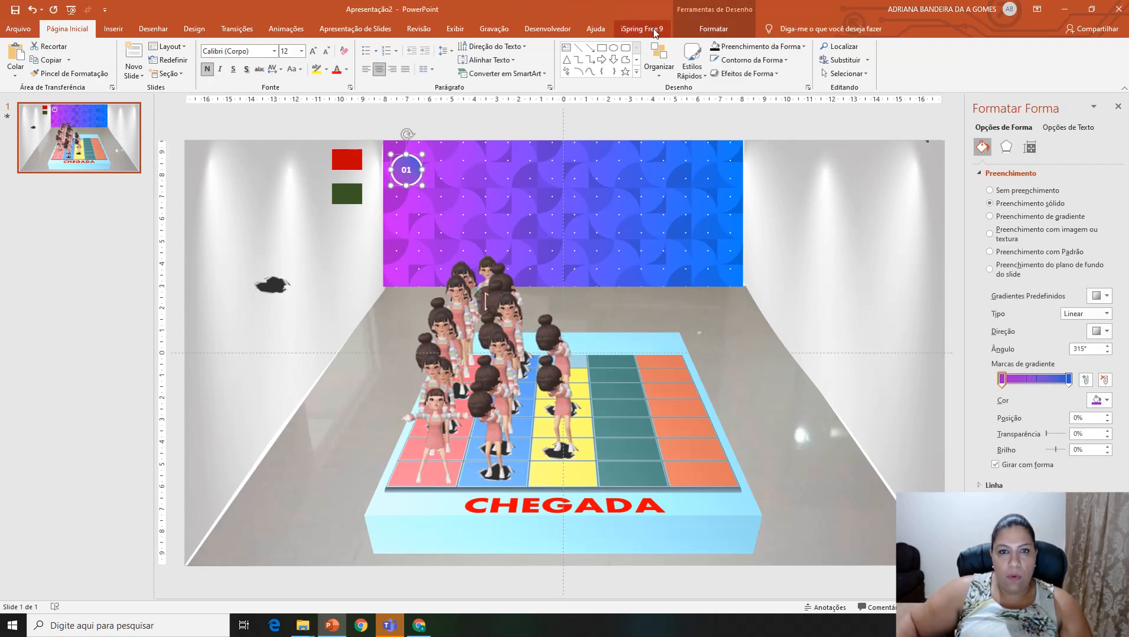
left_click(287, 29)
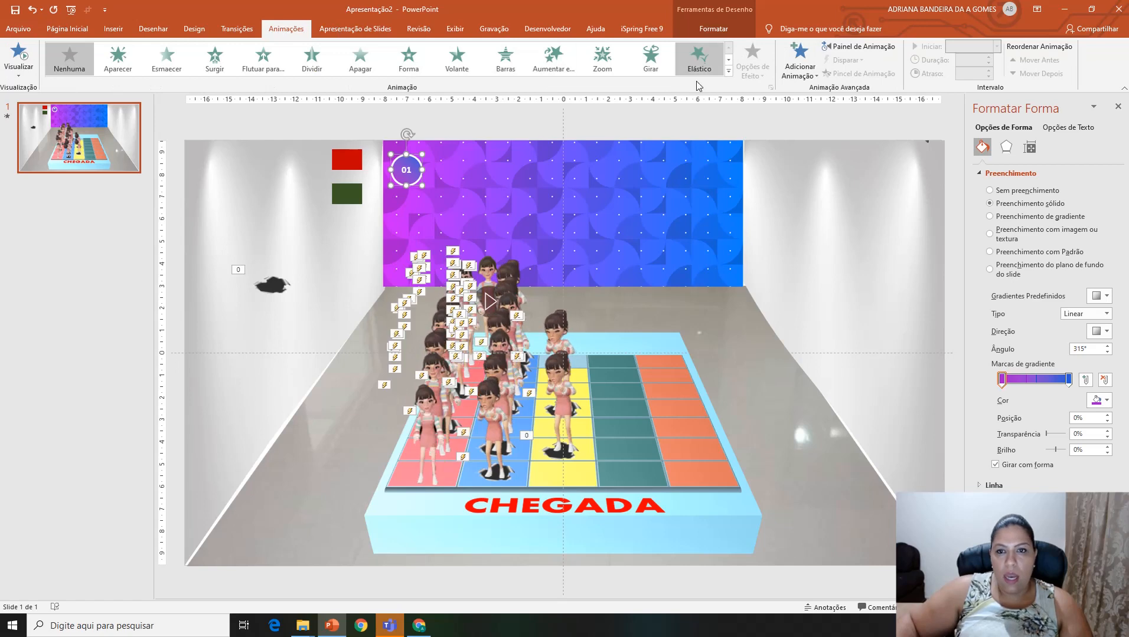
left_click(729, 72)
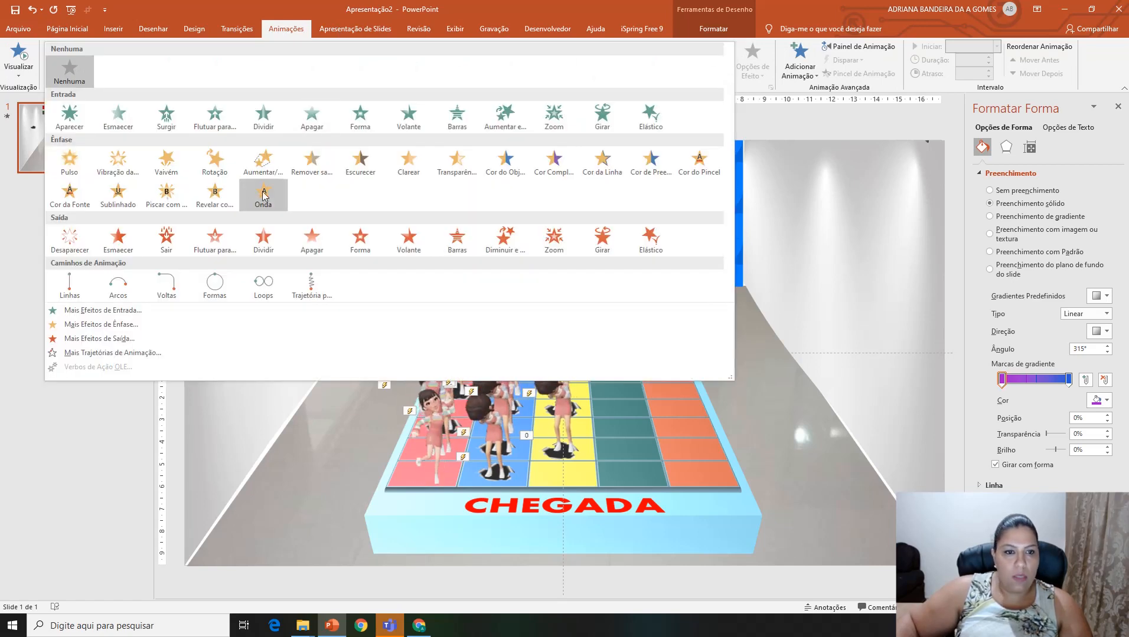
left_click(367, 169)
key("Escape")
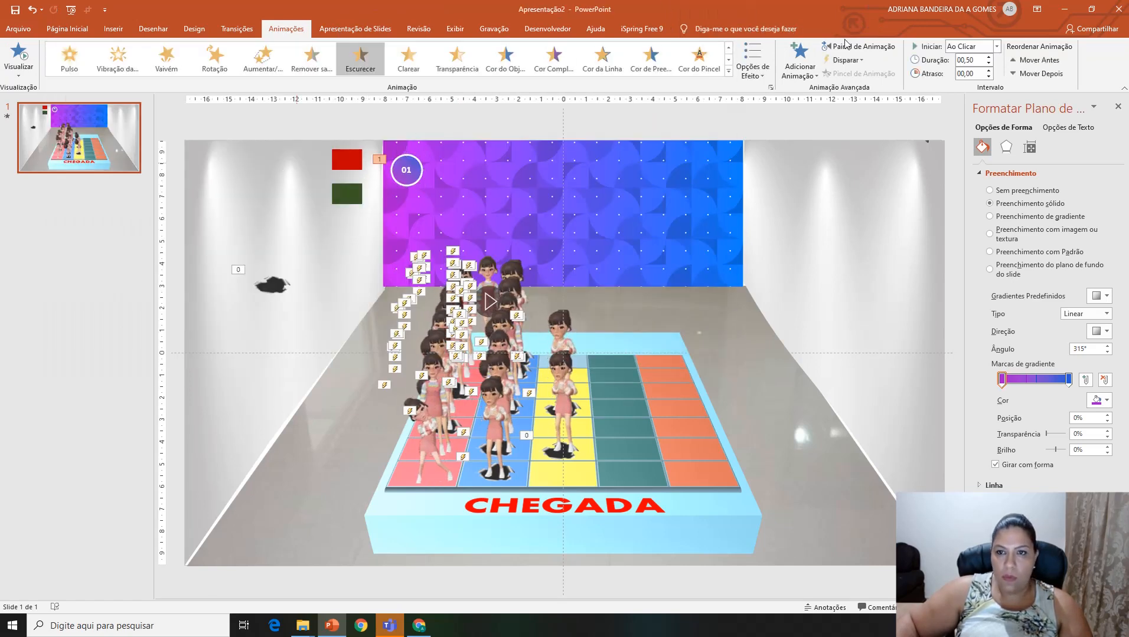
Step: Display the list of animations and make circle 01's Escurecer effect trigger on a click of Elipse 63
left_click(848, 47)
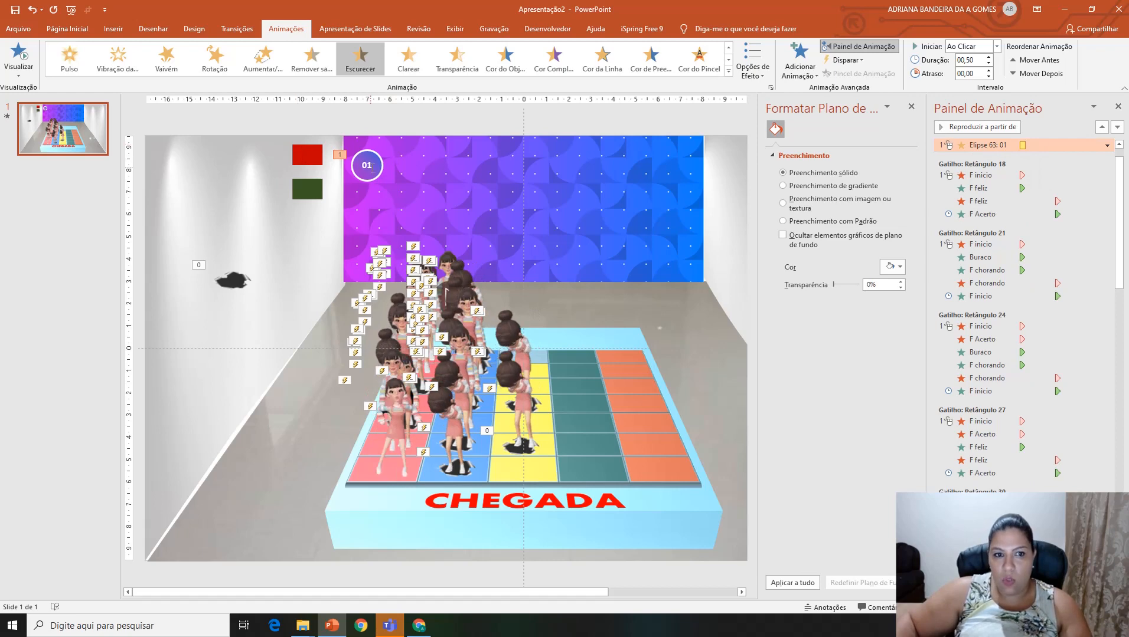
left_click(846, 60)
mouse_move(849, 75)
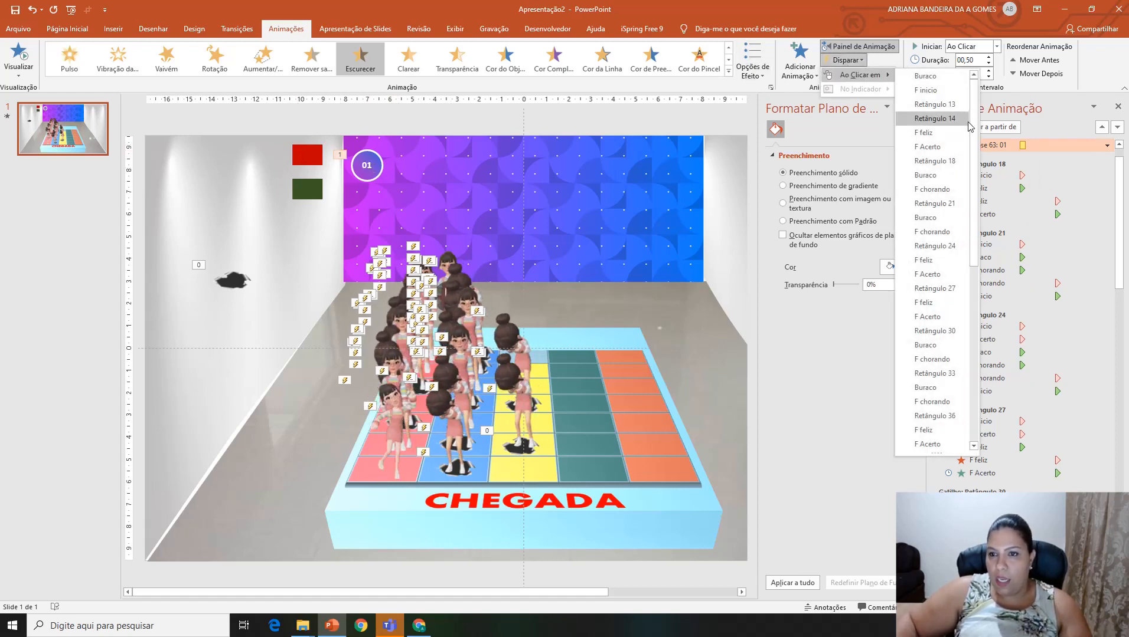
scroll(944, 295, "down", 5)
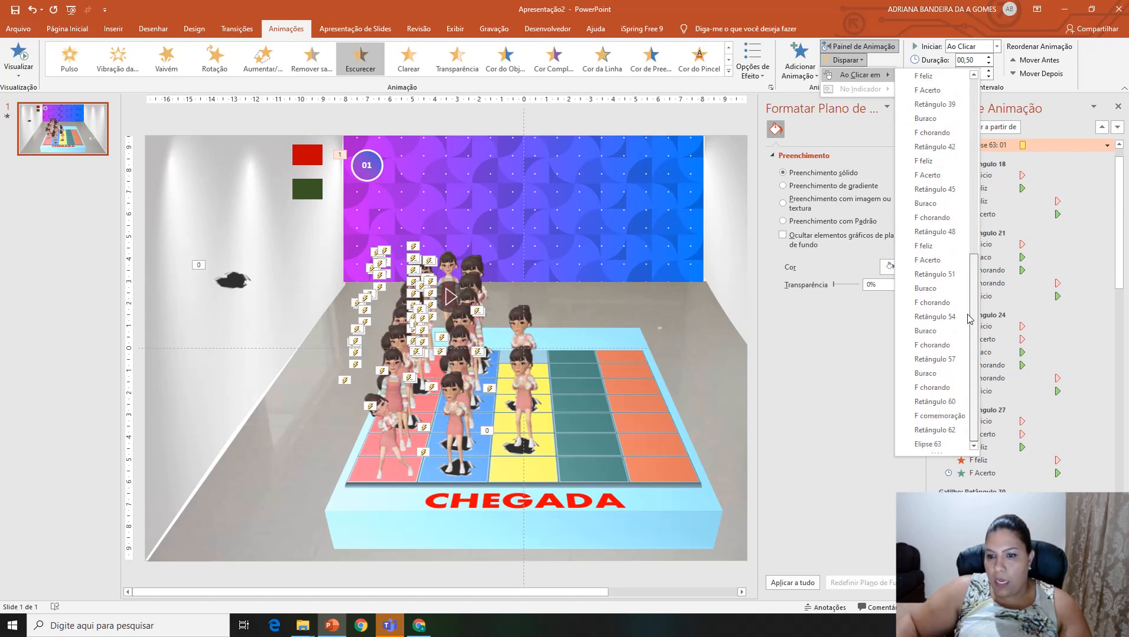
left_click(928, 444)
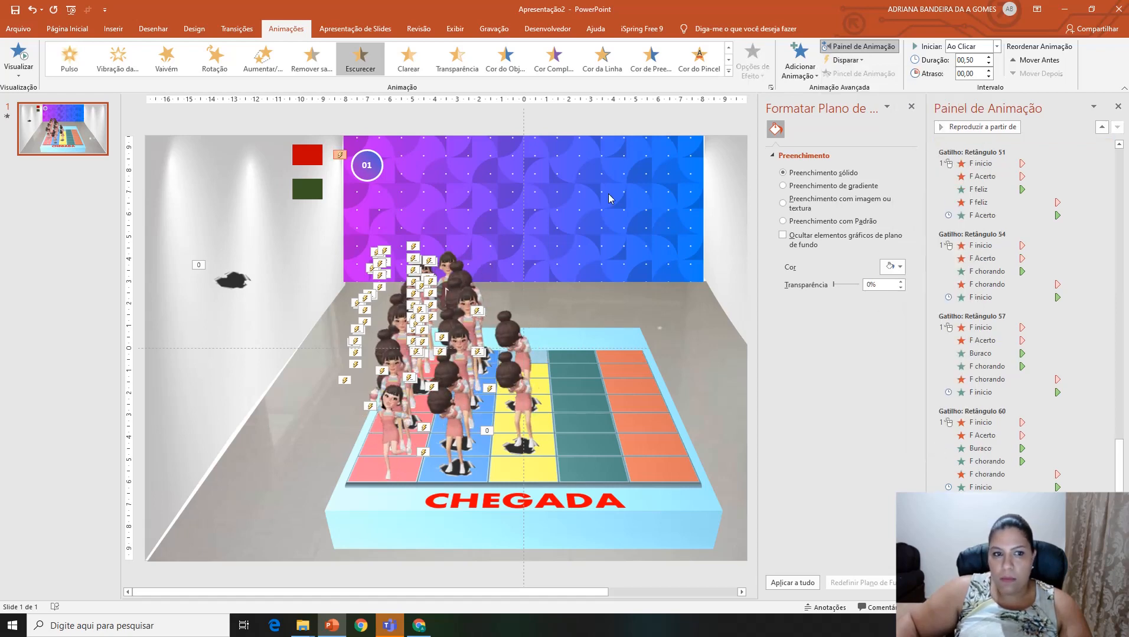
Step: Duplicate circle 01, place the copy just to its right on the wall panel and number it 02
left_click(377, 167)
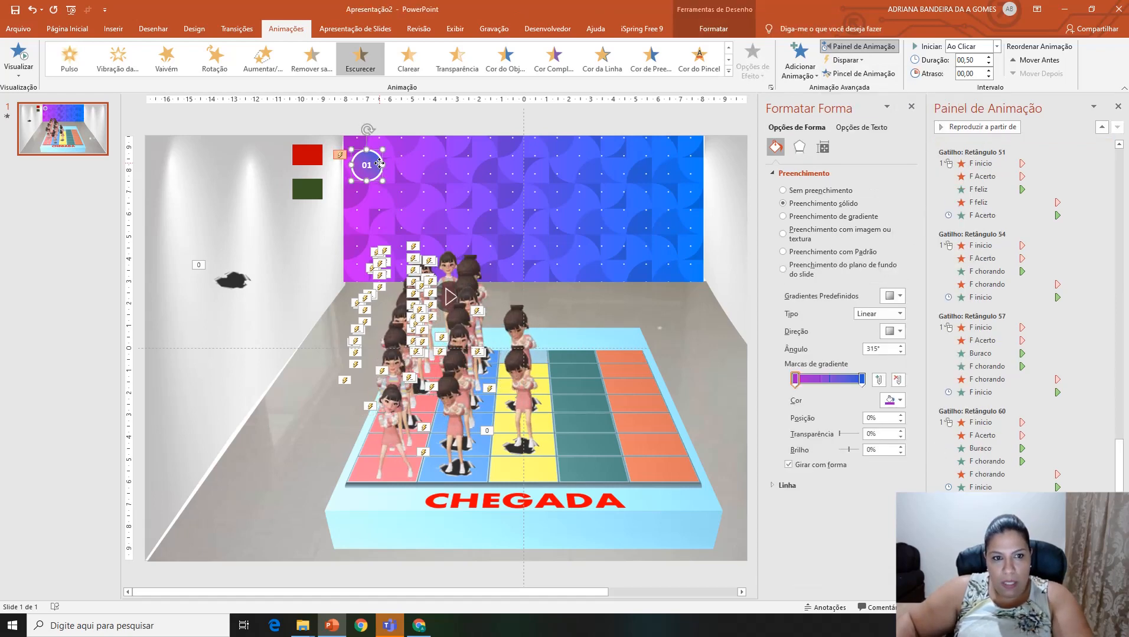
key("ctrl+d")
left_click_drag(382, 177, 416, 166)
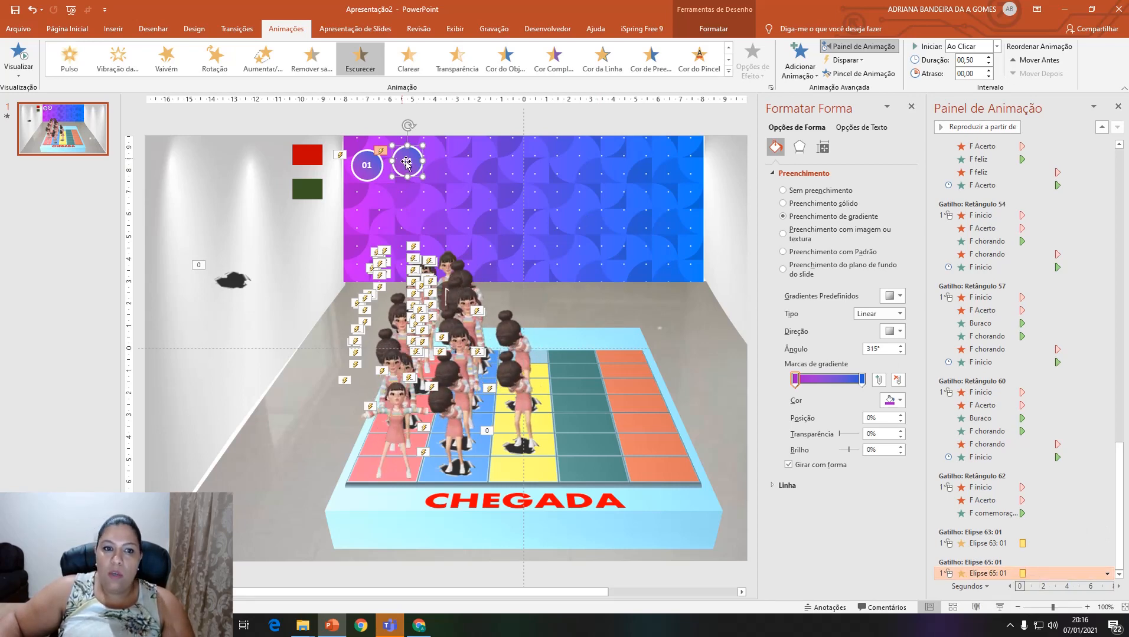
left_click_drag(414, 163, 399, 168)
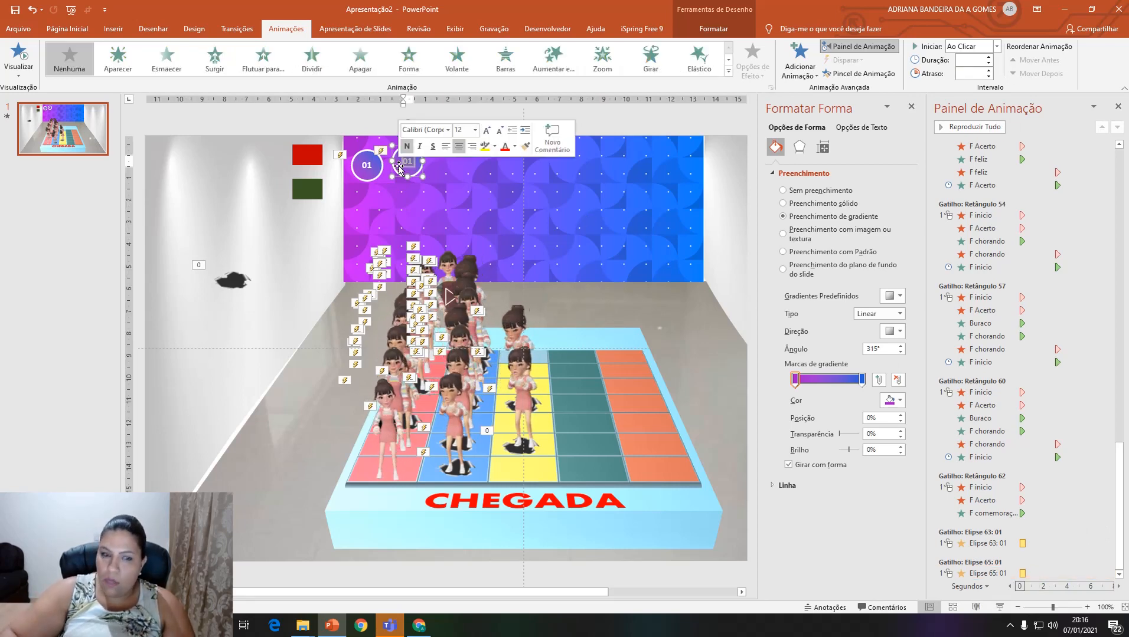
type("02")
key("Escape")
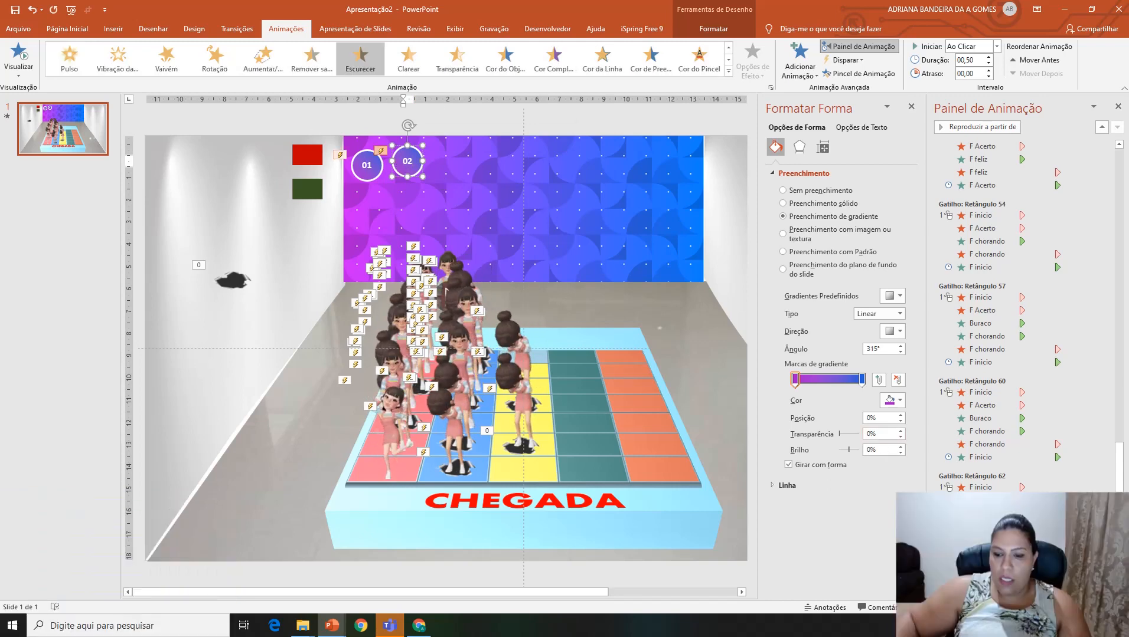
Step: Run the slide show, test the triggered darkening of the numbered circles, and exit the show
key("F5")
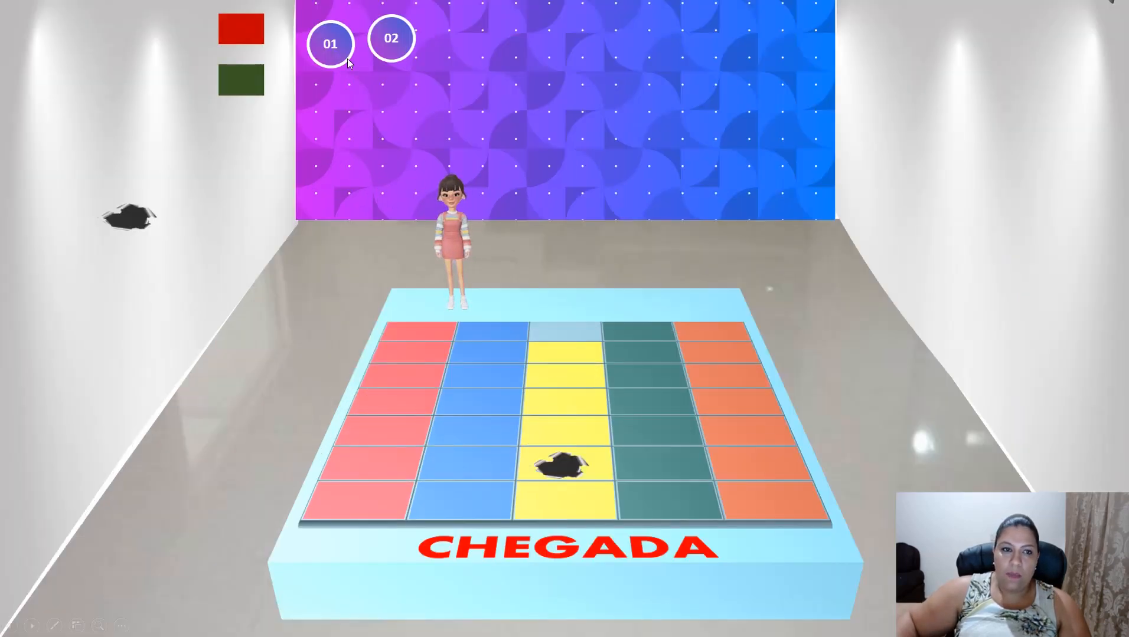
left_click(336, 48)
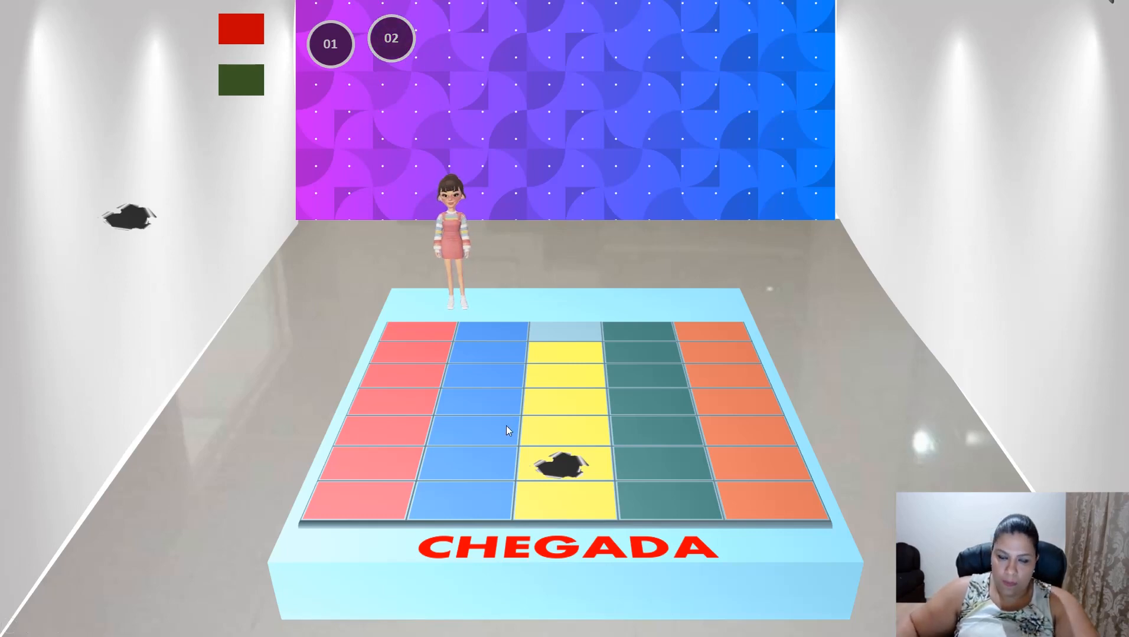
key("Escape")
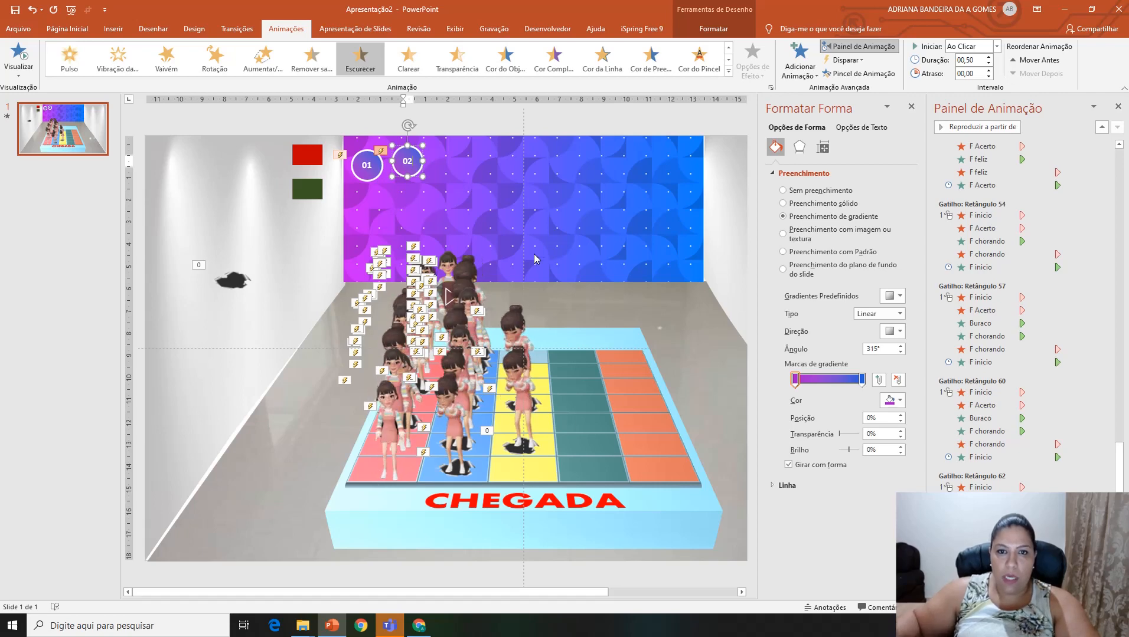
Step: Add a new slide after slide 1
right_click(42, 181)
left_click(81, 221)
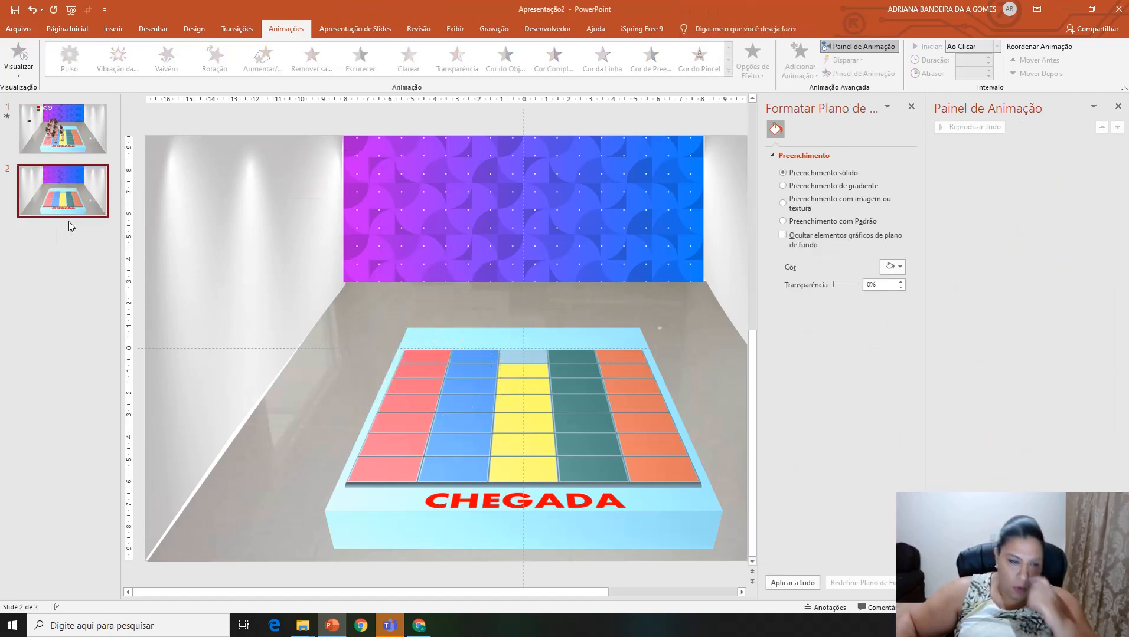